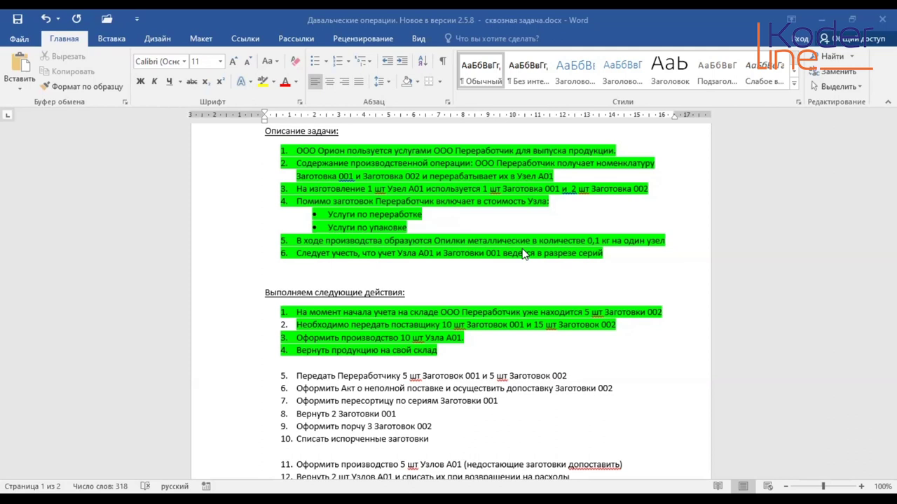
Review the end-to-end task document: the task description, the numbered list of actions and the reports to show
{"action": "scroll", "coordinate": [443, 285], "scroll_direction": "up", "scroll_amount": 1}
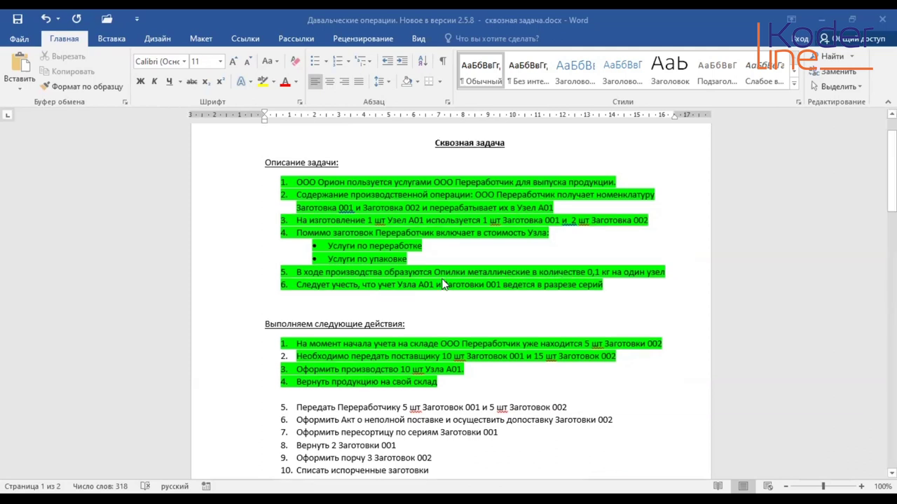
{"action": "scroll", "coordinate": [443, 285], "scroll_direction": "down", "scroll_amount": 1}
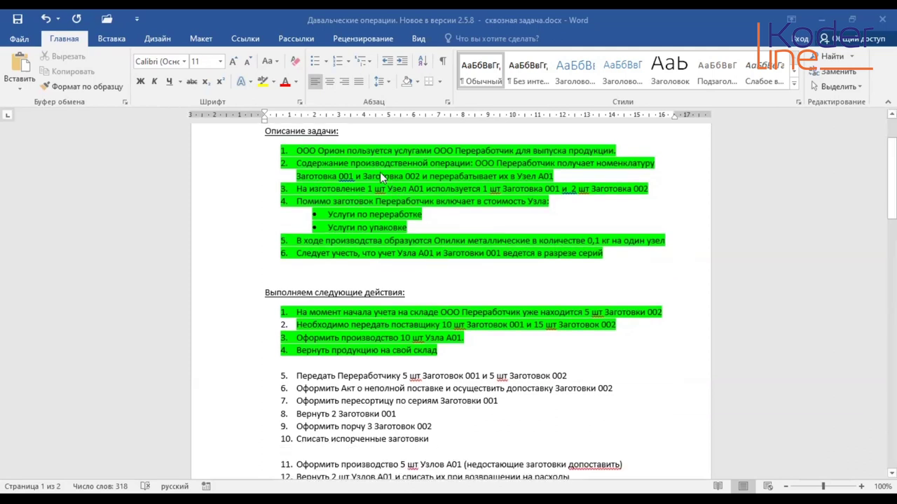
{"action": "scroll", "coordinate": [425, 370], "scroll_direction": "down", "scroll_amount": 1}
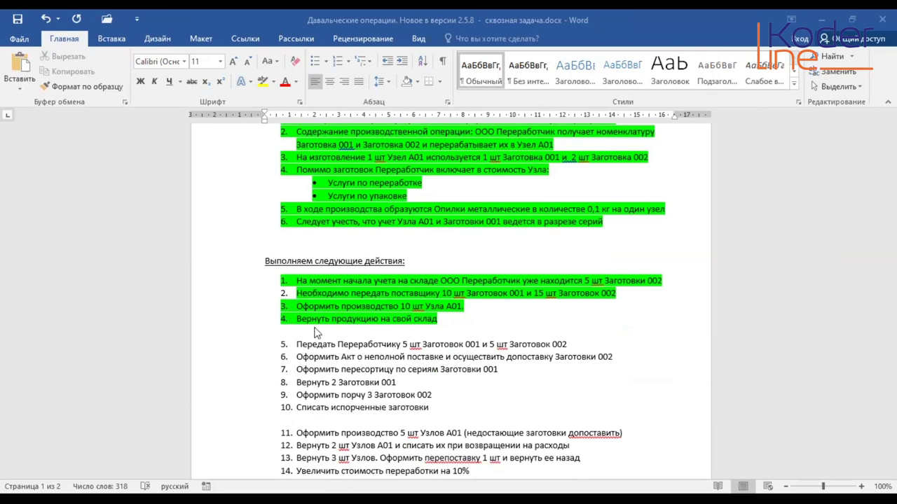
{"action": "scroll", "coordinate": [417, 371], "scroll_direction": "down", "scroll_amount": 5}
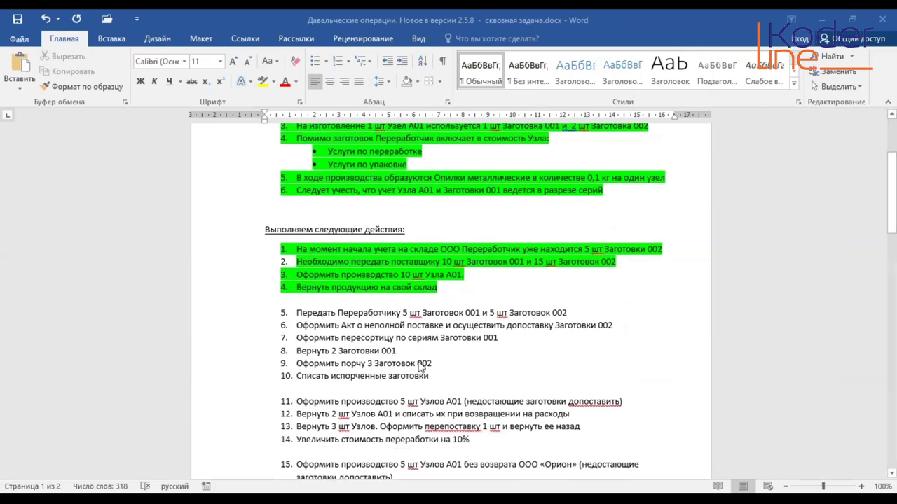
{"action": "scroll", "coordinate": [414, 354], "scroll_direction": "down", "scroll_amount": 4}
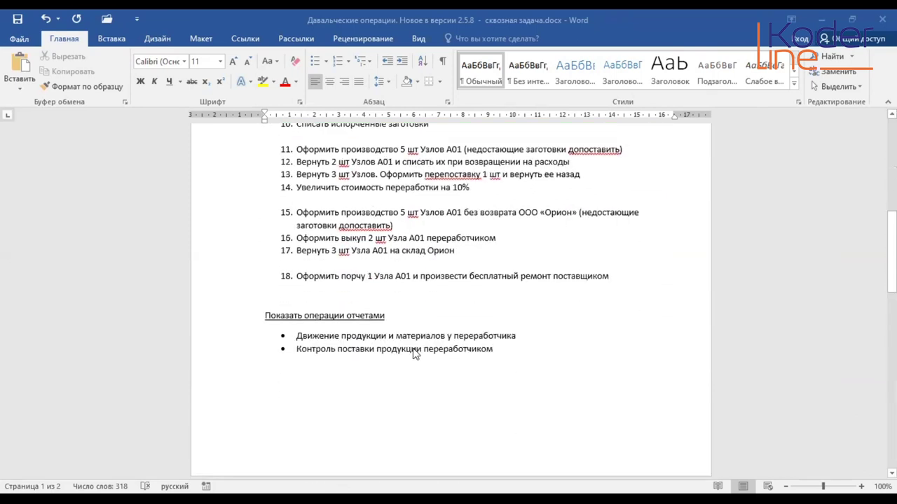
{"action": "scroll", "coordinate": [414, 354], "scroll_direction": "up", "scroll_amount": 2}
{"action": "scroll", "coordinate": [378, 239], "scroll_direction": "up", "scroll_amount": 1}
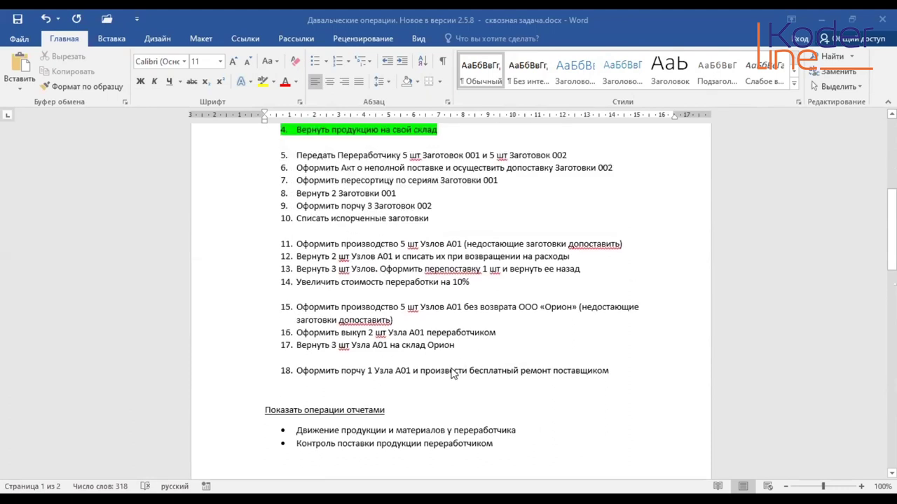
{"action": "scroll", "coordinate": [451, 374], "scroll_direction": "up", "scroll_amount": 1}
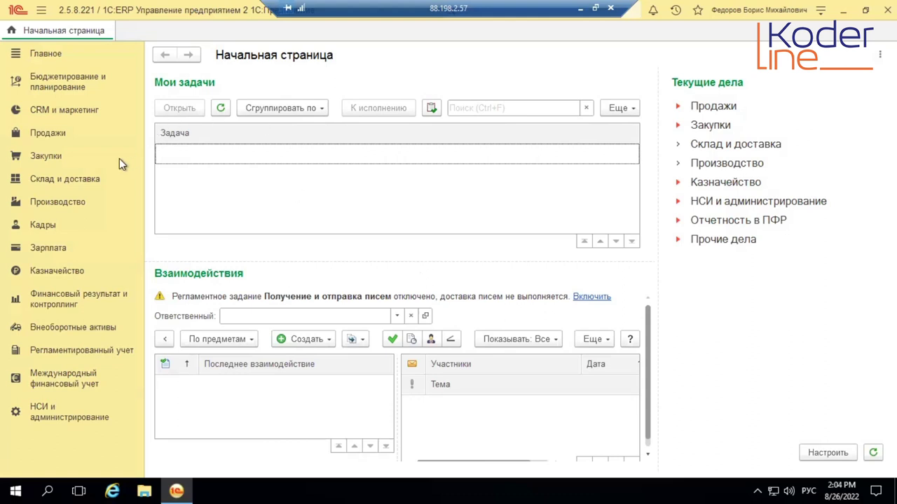
Switch to 1C:ERP, open the Документы передачи в переработку (все) list and view the regulated accounting postings of the Передача переработчику document
{"action": "left_click", "coordinate": [72, 209]}
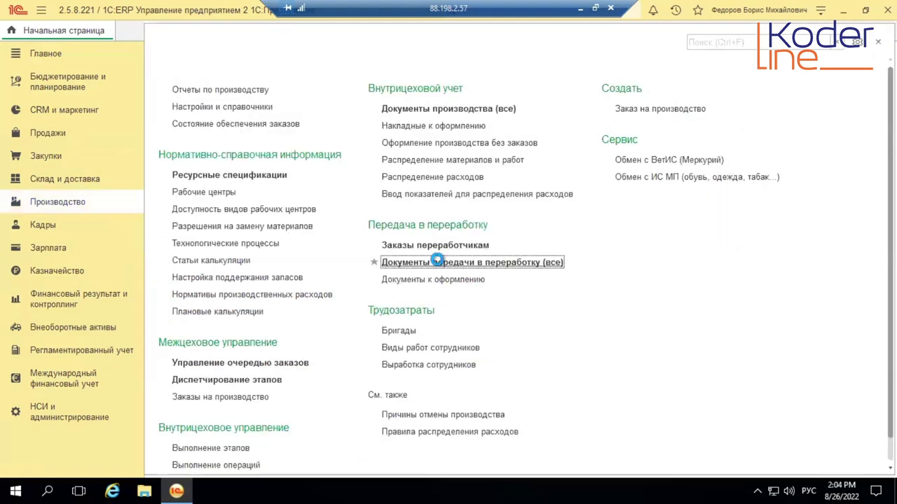
{"action": "left_click", "coordinate": [437, 263]}
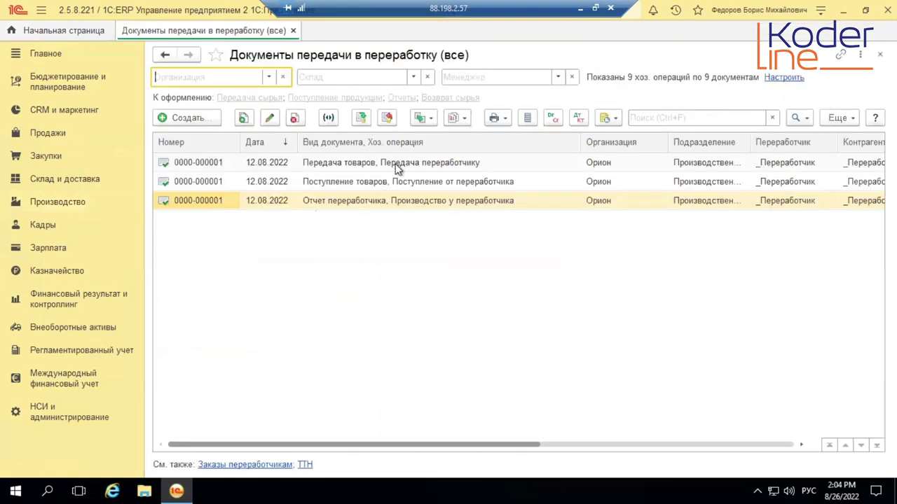
{"action": "left_click", "coordinate": [399, 165]}
{"action": "double_click", "coordinate": [399, 165]}
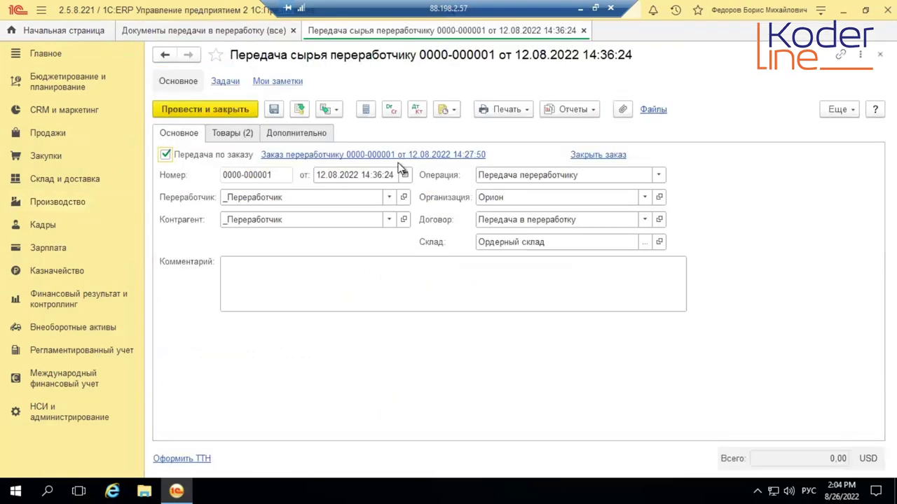
{"action": "left_click", "coordinate": [420, 110]}
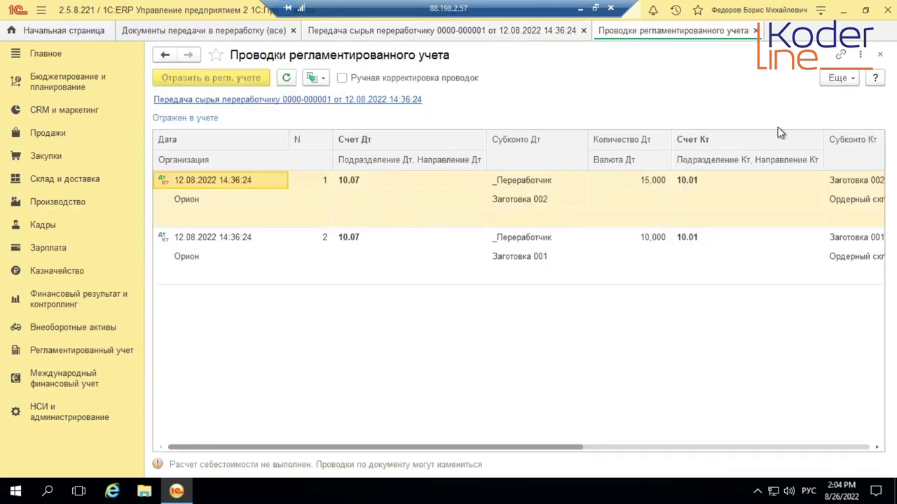
{"action": "left_click", "coordinate": [880, 53]}
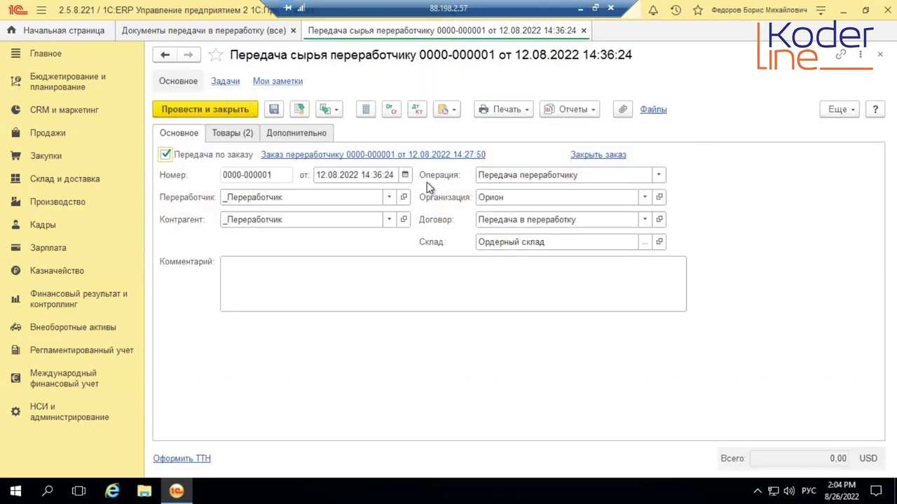
{"action": "left_click", "coordinate": [879, 54]}
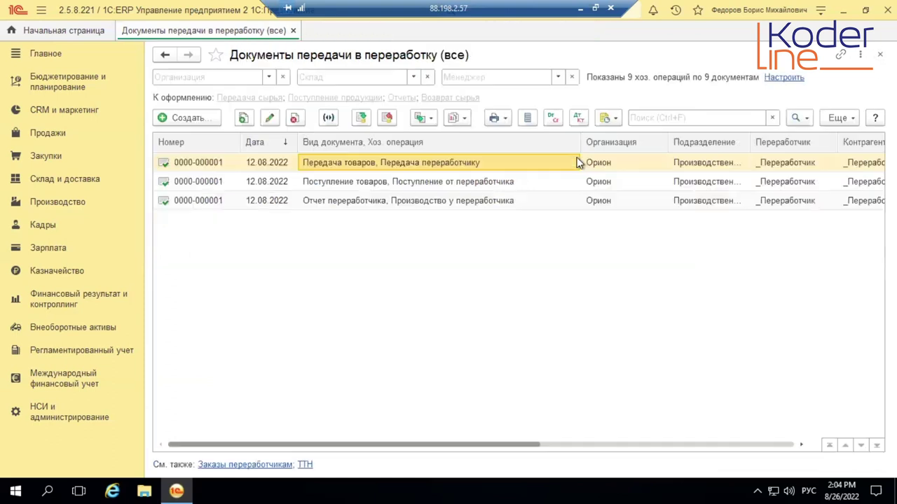
View the regulated accounting postings of the Поступление от переработчика document, then return to the document list
{"action": "double_click", "coordinate": [446, 181]}
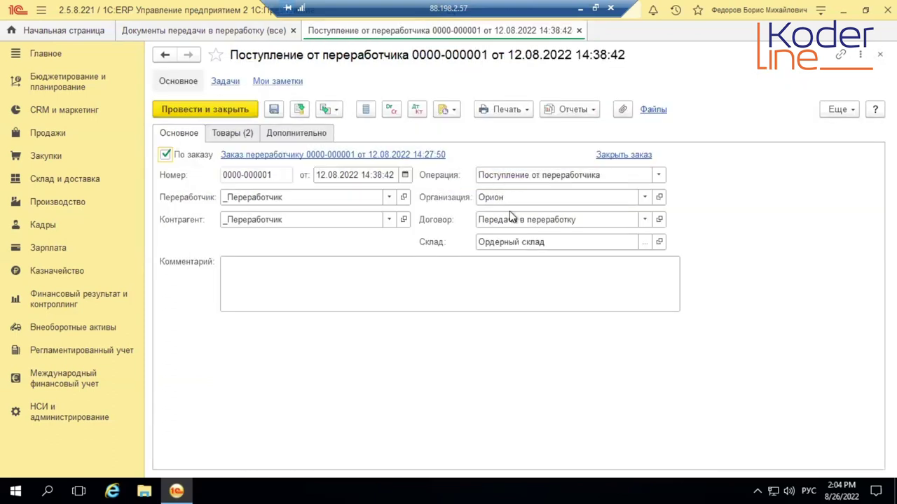
{"action": "left_click", "coordinate": [416, 112]}
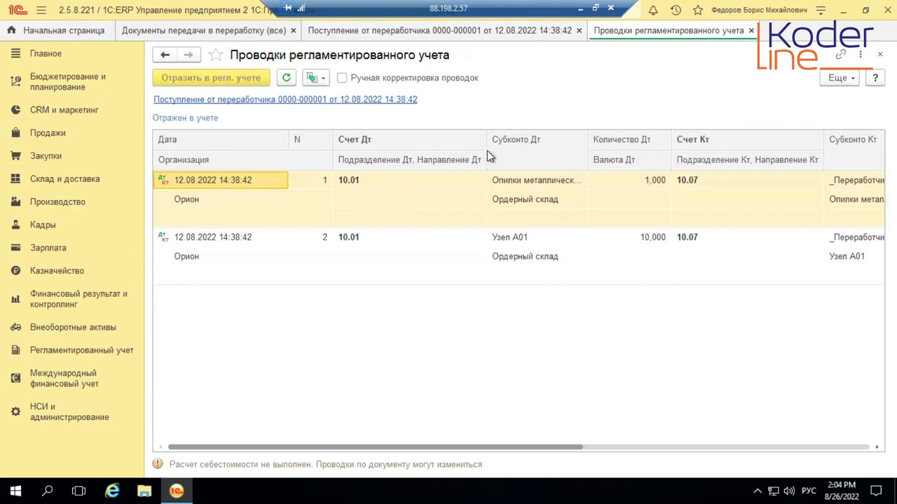
{"action": "left_click", "coordinate": [880, 54]}
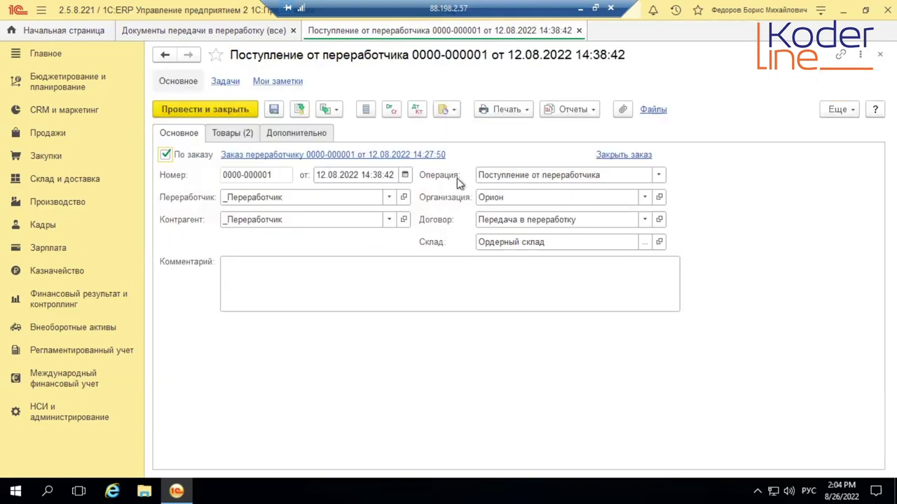
{"action": "left_click", "coordinate": [880, 54]}
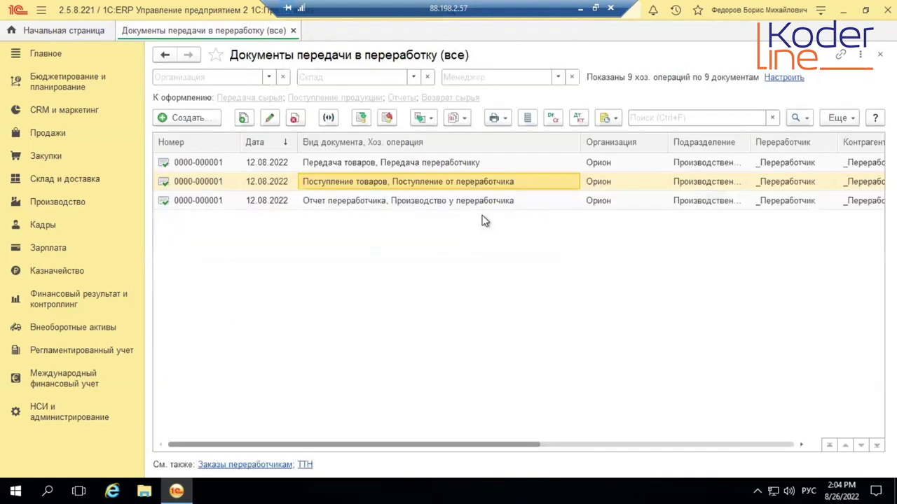
View the regulated accounting postings of the Отчет переработчика document, then return to the document list
{"action": "left_click", "coordinate": [389, 202]}
{"action": "double_click", "coordinate": [389, 202]}
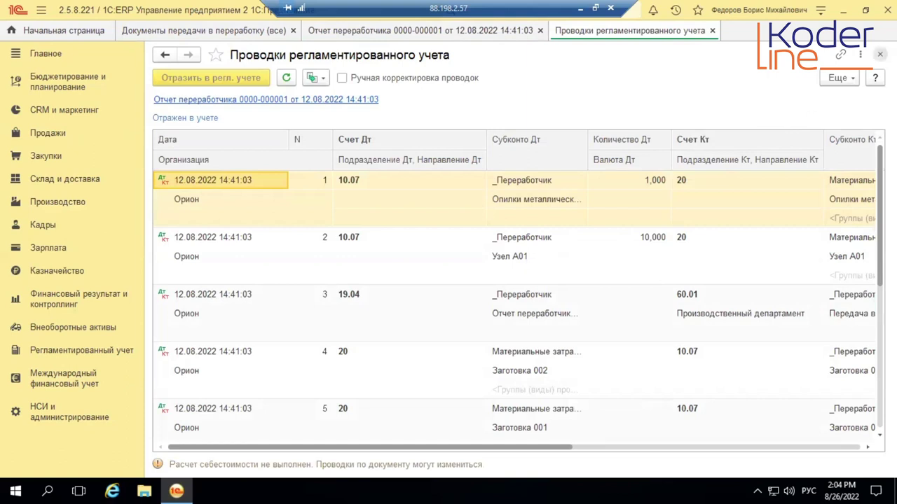
{"action": "left_click", "coordinate": [880, 55]}
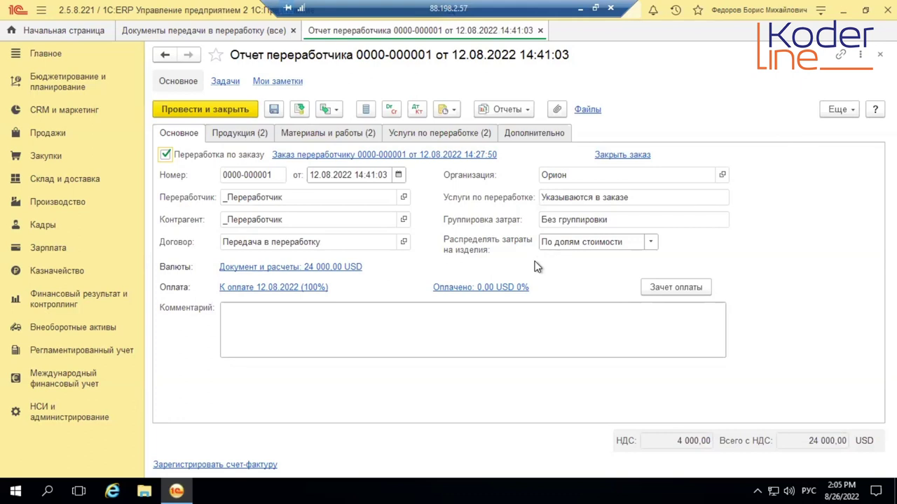
{"action": "left_click", "coordinate": [541, 30]}
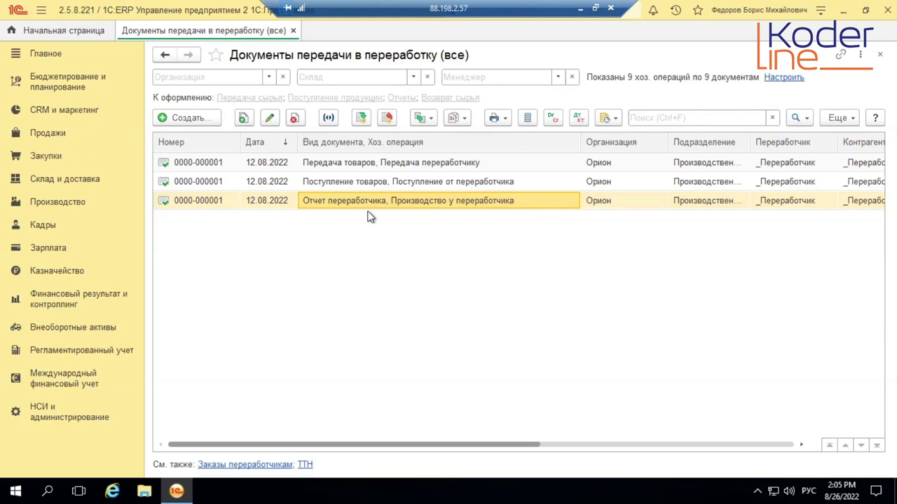
Open the item card of Узел А01 from the goods in the Поступление от переработчика document and find its Финансовый учет section
{"action": "double_click", "coordinate": [383, 186]}
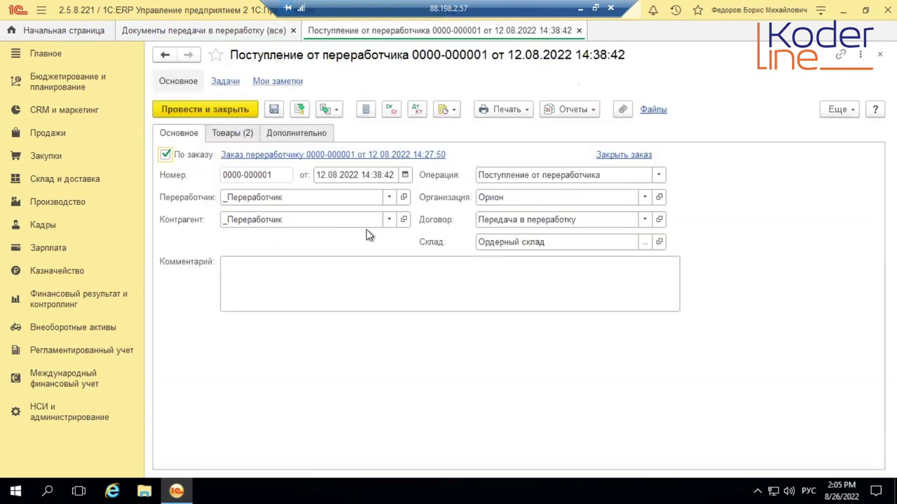
{"action": "left_click", "coordinate": [235, 136]}
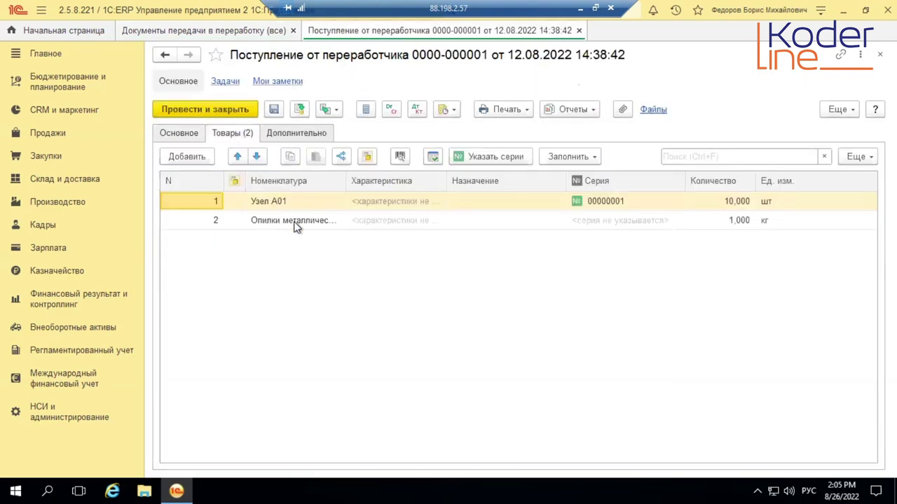
{"action": "double_click", "coordinate": [306, 205]}
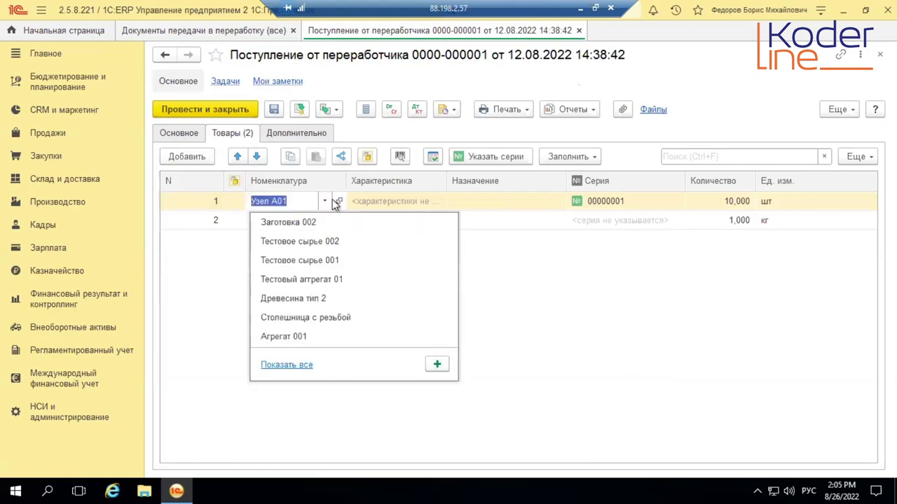
{"action": "left_click", "coordinate": [339, 202]}
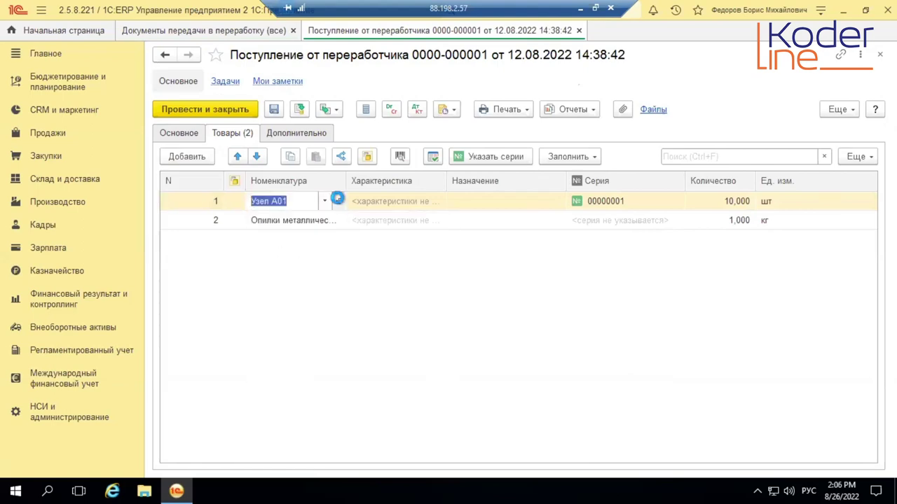
{"action": "scroll", "coordinate": [634, 336], "scroll_direction": "down", "scroll_amount": 5}
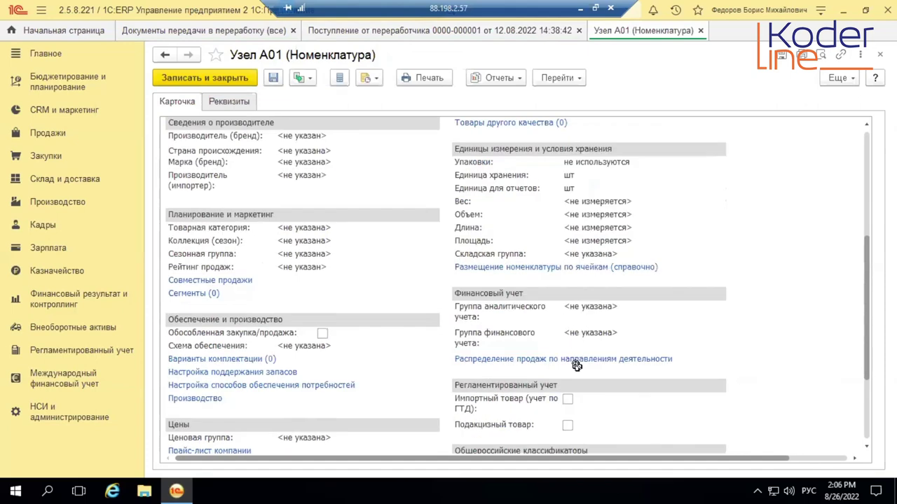
{"action": "scroll", "coordinate": [565, 335], "scroll_direction": "down", "scroll_amount": 1}
{"action": "scroll", "coordinate": [565, 335], "scroll_direction": "down", "scroll_amount": 1}
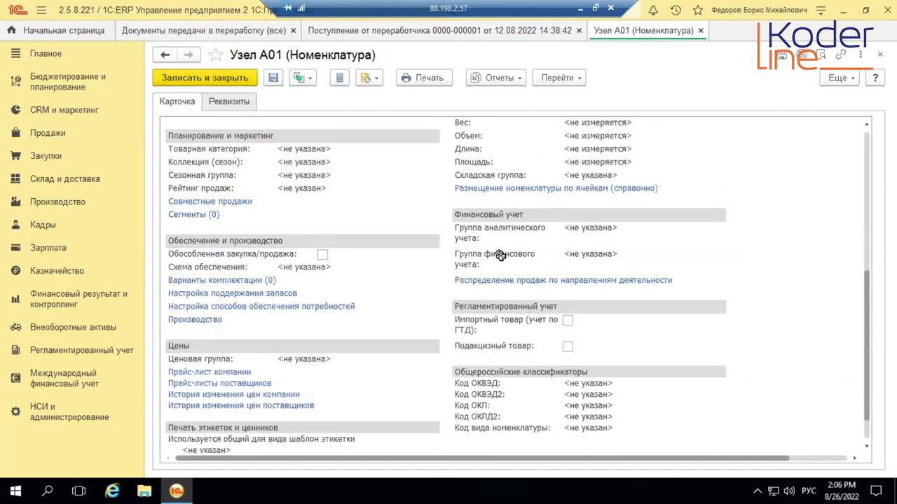
Open a new Группа финансового учета form from the Узел А01 card and expand all its regulated accounting settings
{"action": "left_click", "coordinate": [498, 257]}
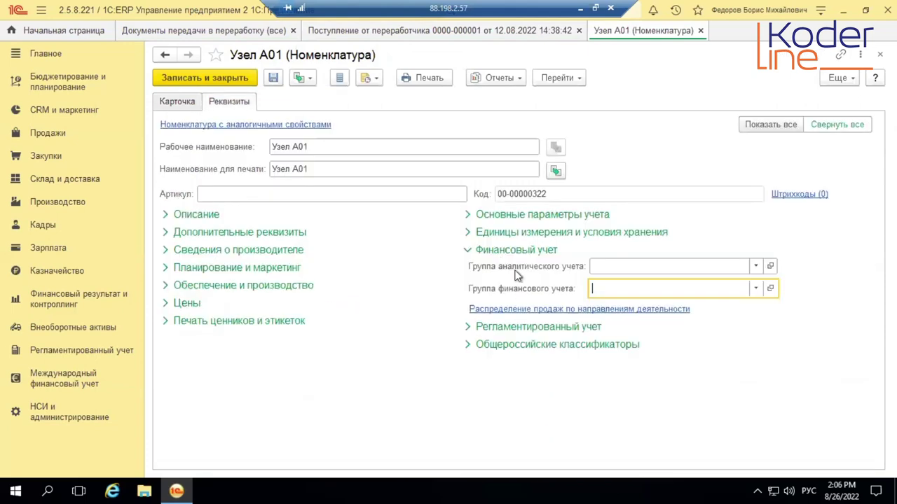
{"action": "left_click", "coordinate": [755, 288]}
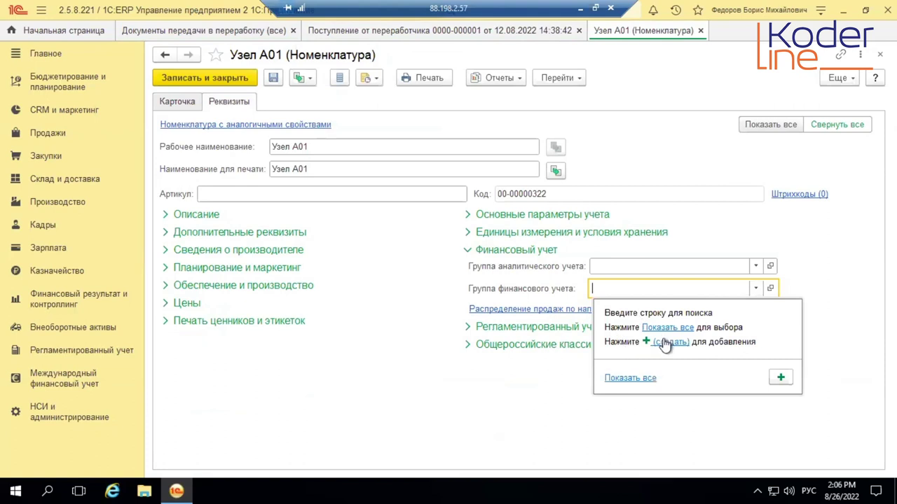
{"action": "key", "text": "Escape"}
{"action": "key", "text": "F8"}
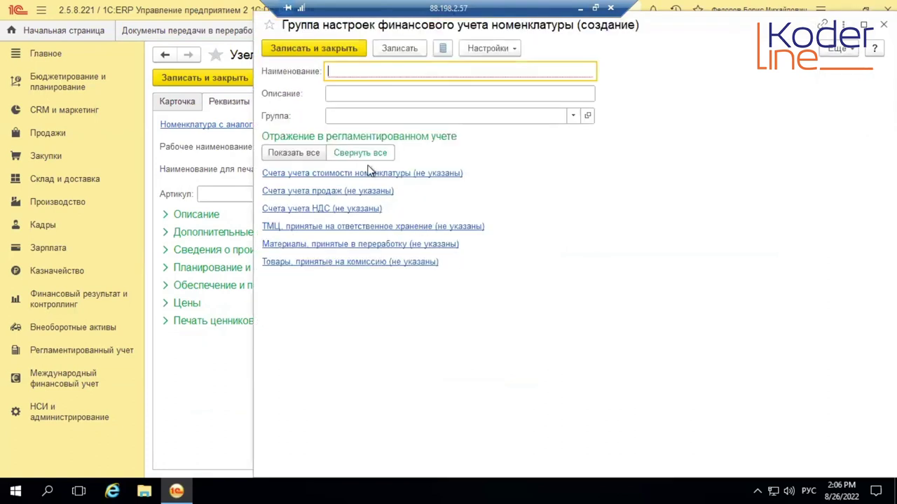
{"action": "left_click", "coordinate": [300, 154]}
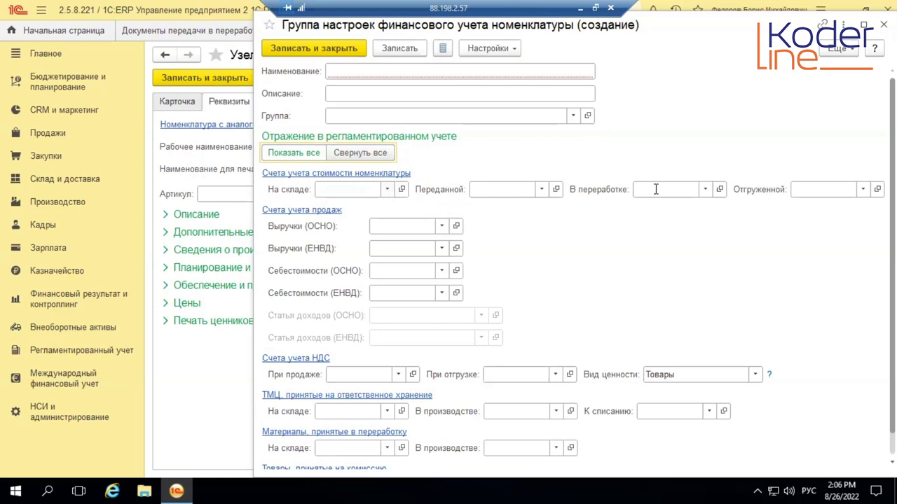
Check which accounts are available for В переработке without choosing one, and look over the other account settings in the group form
{"action": "left_click", "coordinate": [705, 190]}
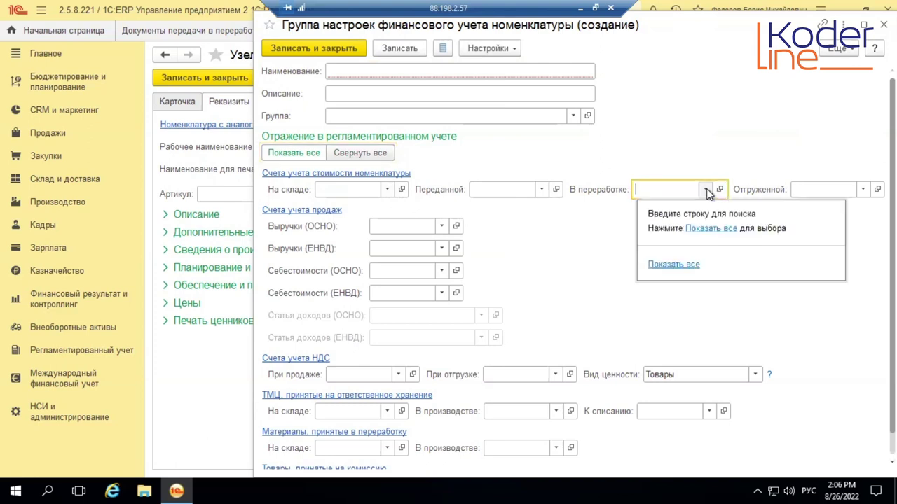
{"action": "key", "text": "F4"}
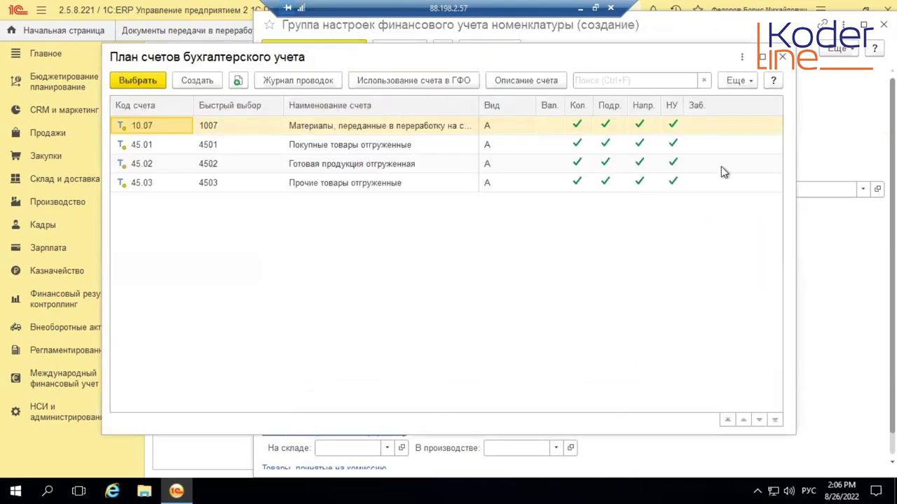
{"action": "left_click", "coordinate": [783, 58]}
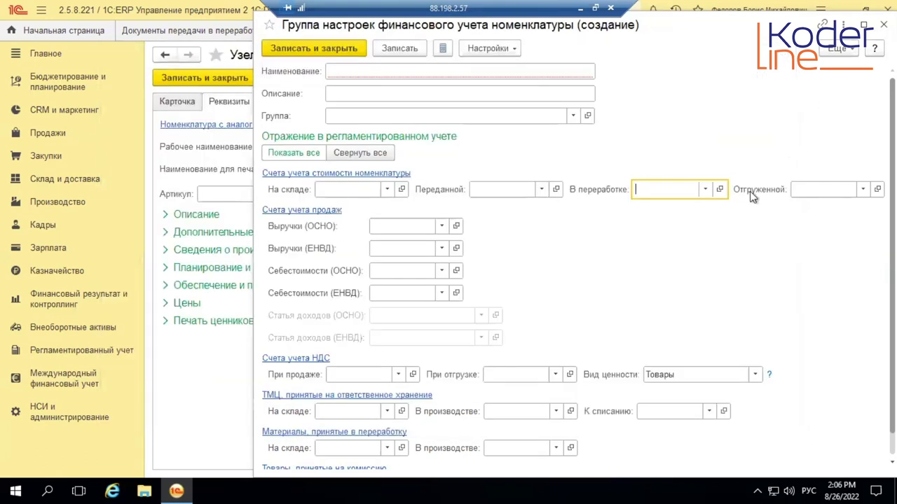
{"action": "scroll", "coordinate": [653, 294], "scroll_direction": "down", "scroll_amount": 1}
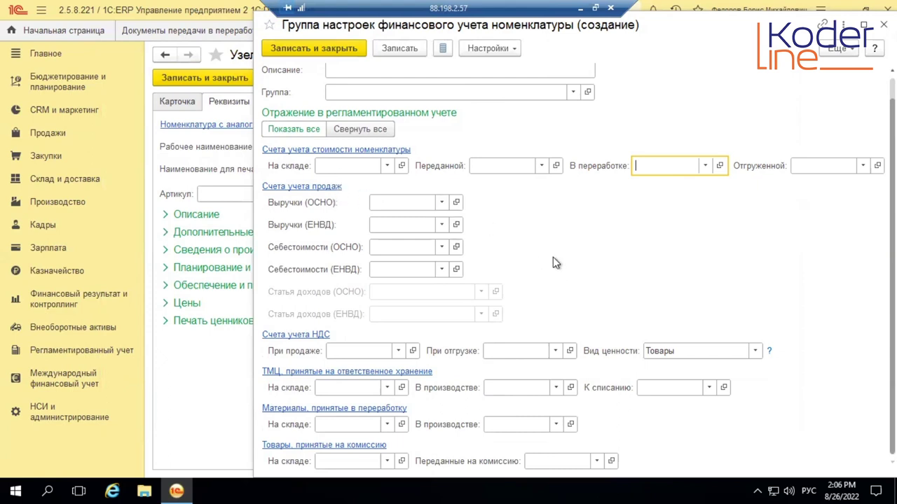
{"action": "scroll", "coordinate": [554, 262], "scroll_direction": "up", "scroll_amount": 1}
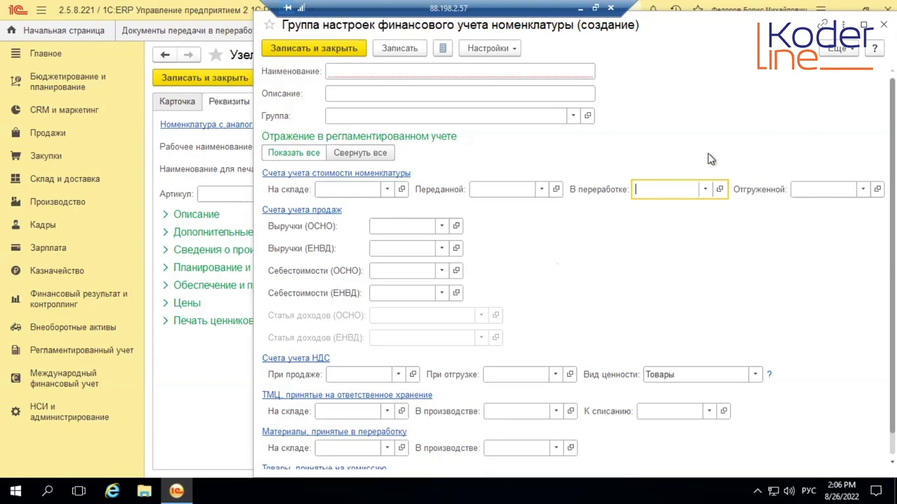
Close the new group form and the Узел А01 card, check the main details of Поступление от переработчика, and return to the document list
{"action": "left_click", "coordinate": [884, 25]}
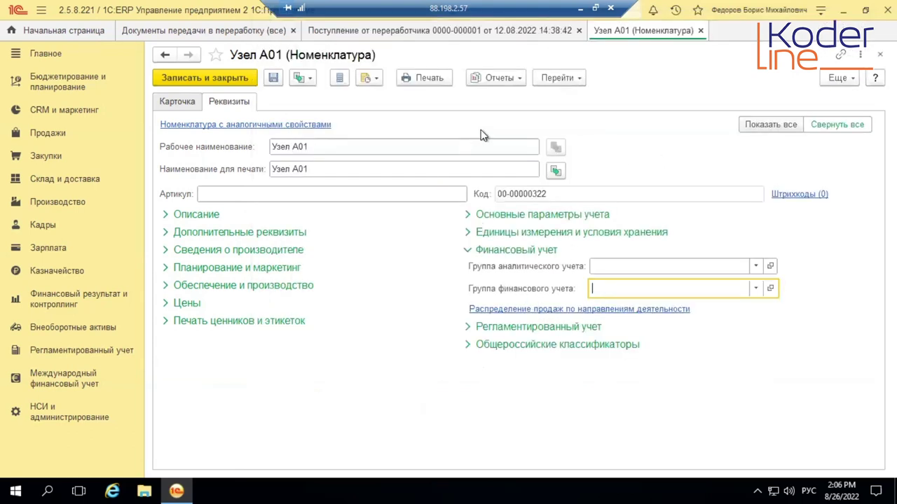
{"action": "left_click", "coordinate": [700, 31]}
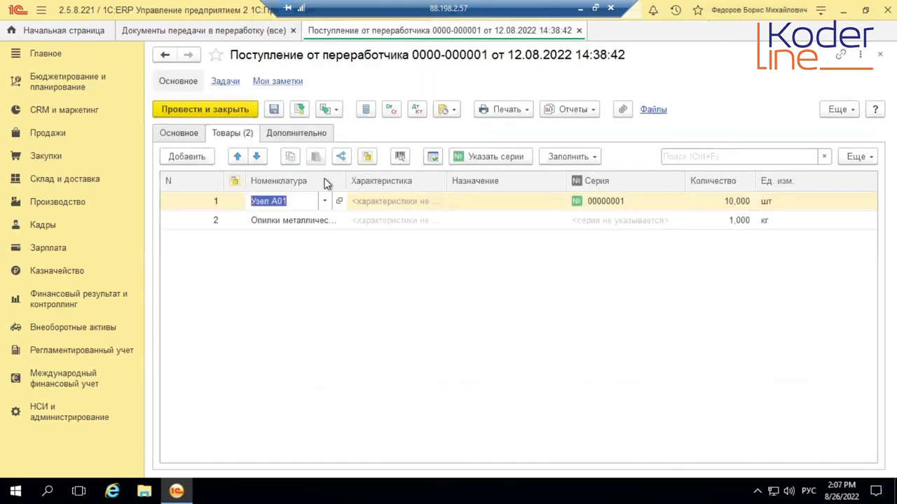
{"action": "left_click", "coordinate": [193, 137]}
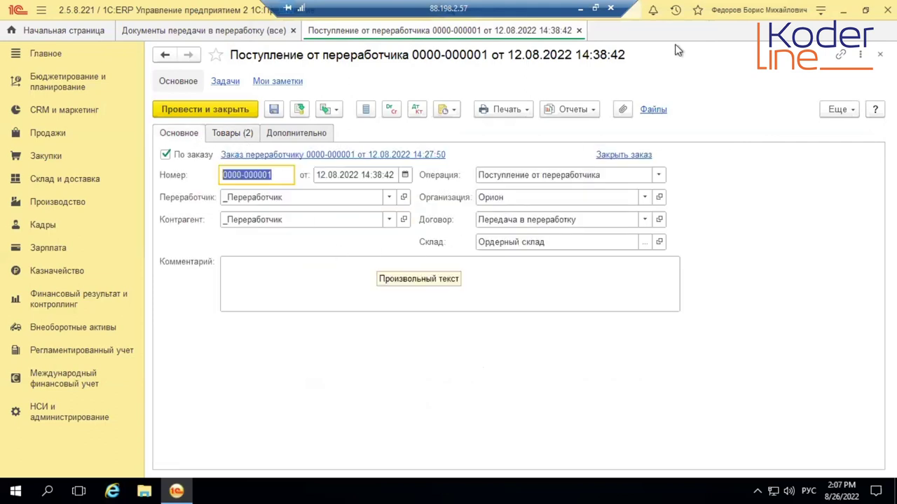
{"action": "left_click", "coordinate": [579, 31]}
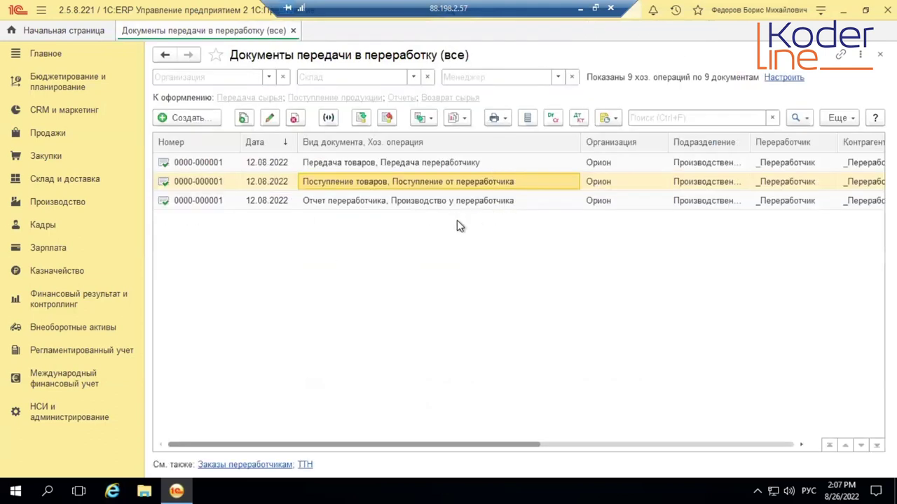
Open the Передача в переработку contract from the Отчет переработчика document and view its Учетная информация section
{"action": "left_click", "coordinate": [432, 204]}
{"action": "double_click", "coordinate": [432, 207]}
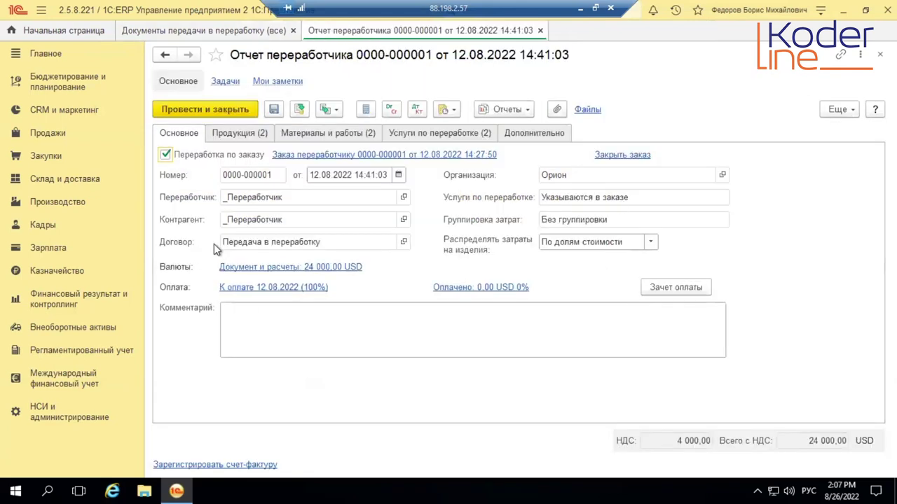
{"action": "left_click", "coordinate": [404, 243]}
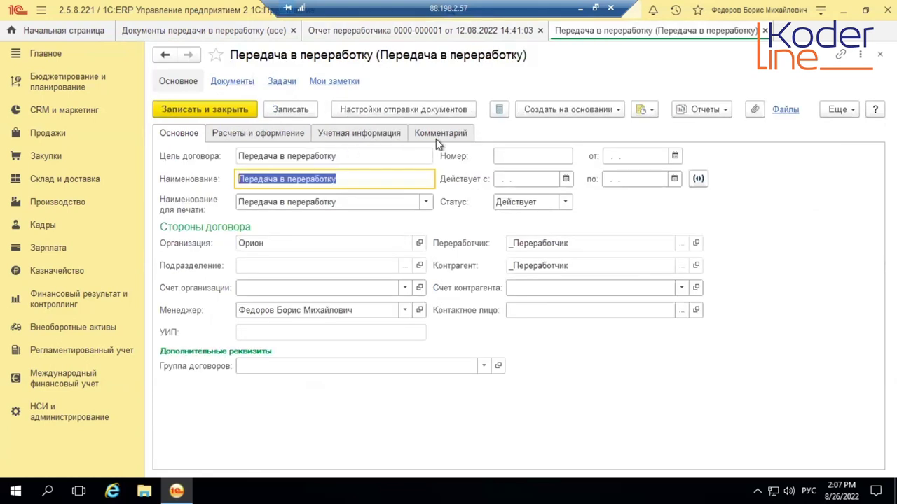
{"action": "left_click", "coordinate": [384, 135]}
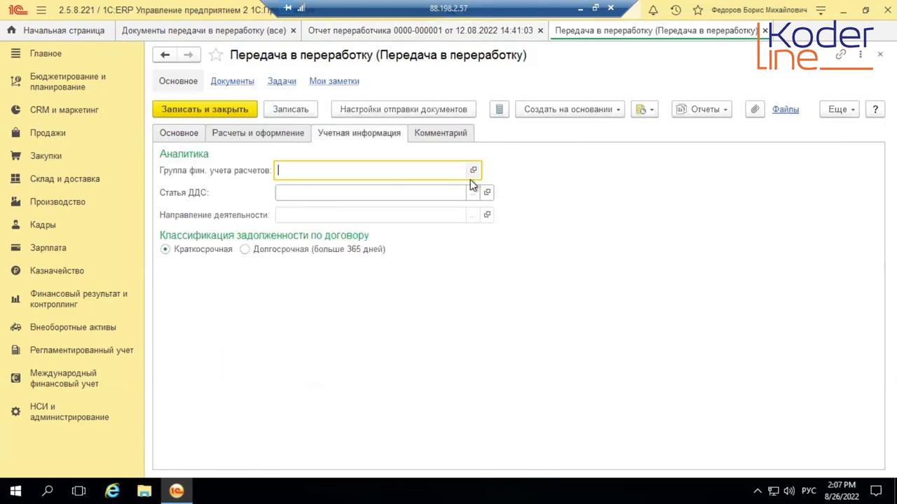
Unlock the contract's accounting attributes for editing and view all available settings for Группа фин. учета расчетов without choosing one
{"action": "left_click", "coordinate": [837, 109]}
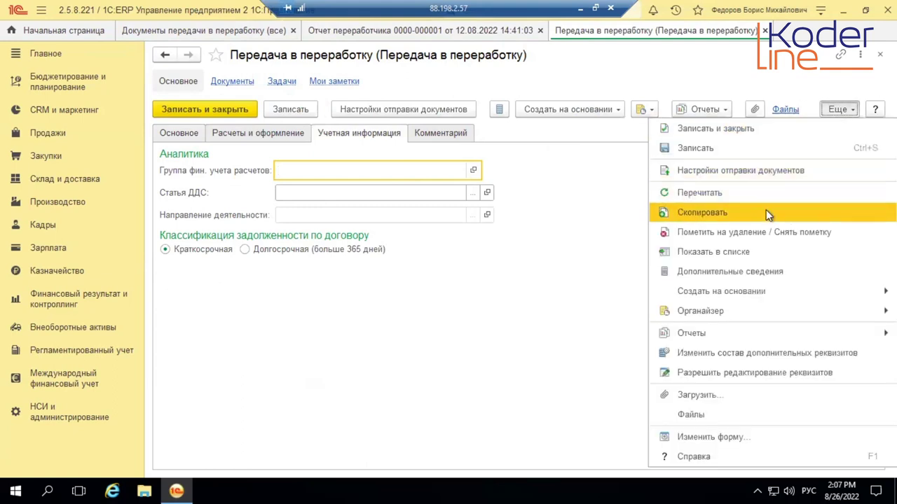
{"action": "left_click", "coordinate": [624, 254]}
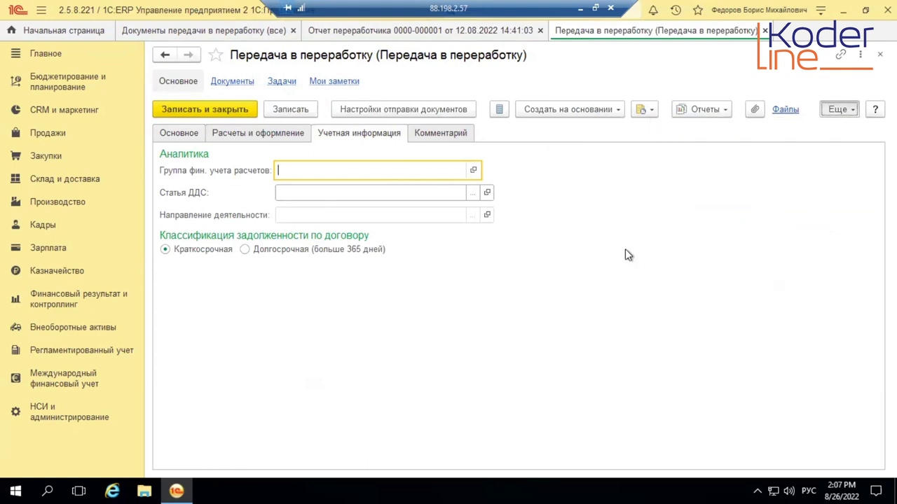
{"action": "left_click", "coordinate": [366, 207]}
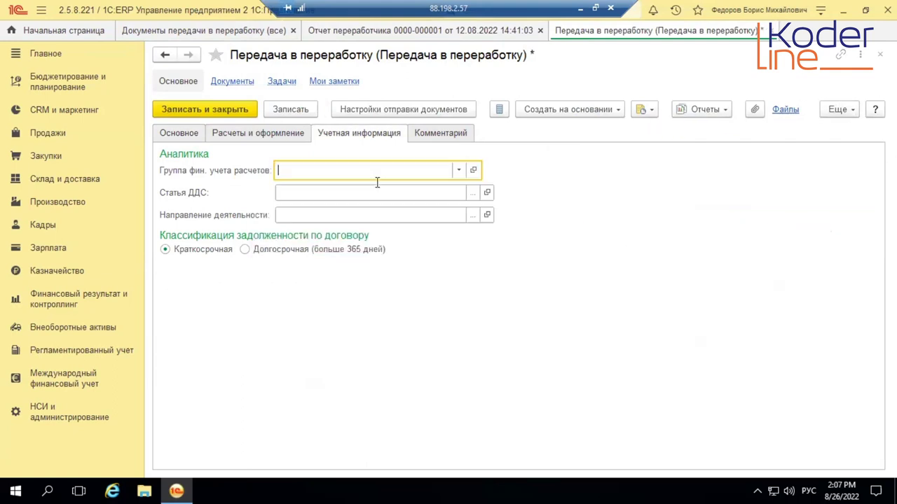
{"action": "left_click", "coordinate": [460, 173]}
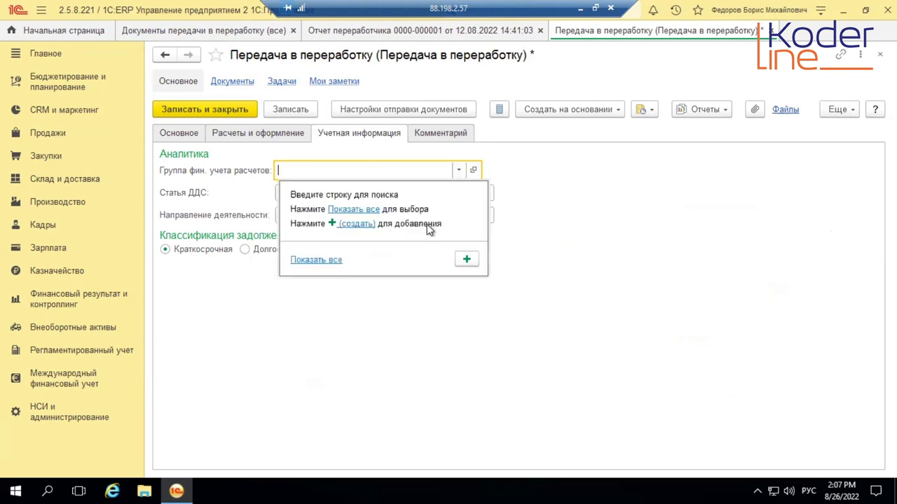
{"action": "left_click", "coordinate": [358, 208]}
{"action": "left_click", "coordinate": [704, 57]}
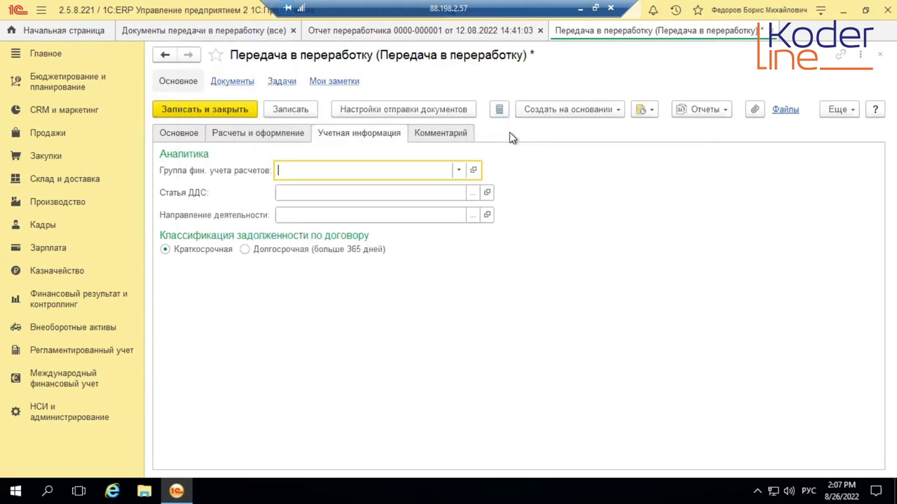
Examine the settlement accounts in a new Группа фин. учета расчетов form, then close it and the contract without saving
{"action": "left_click", "coordinate": [462, 174]}
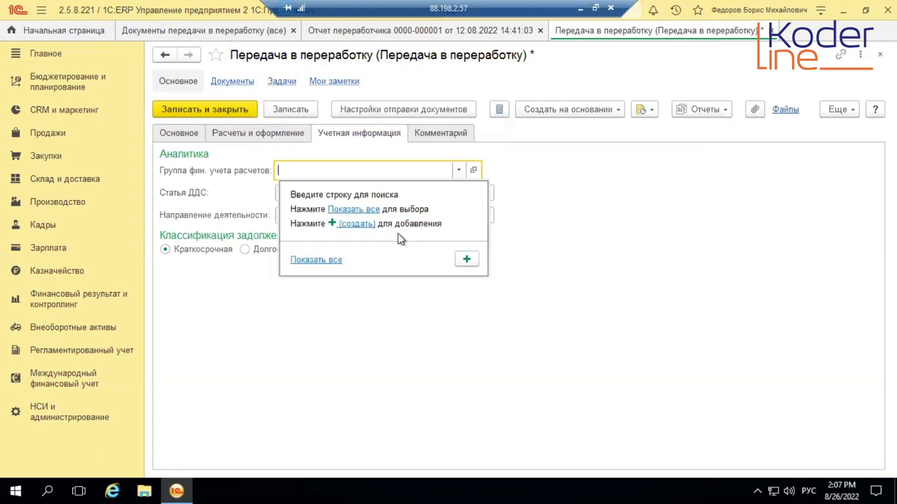
{"action": "left_click", "coordinate": [362, 224]}
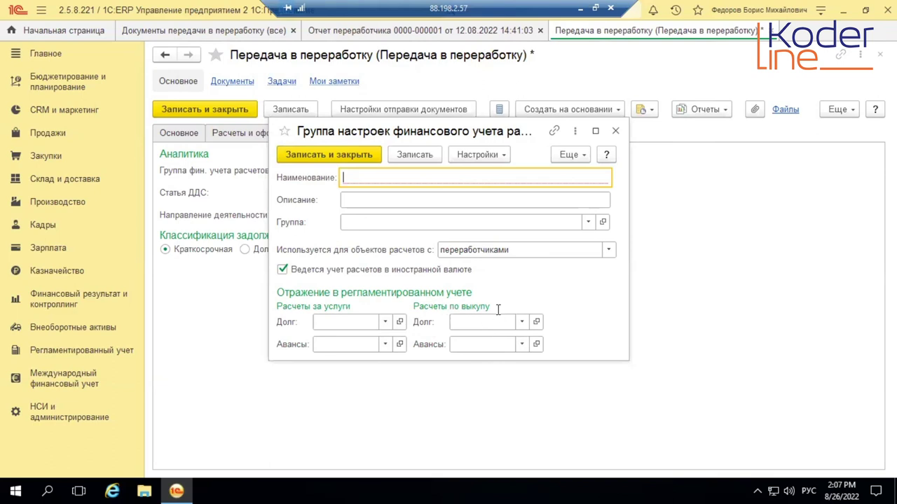
{"action": "left_click", "coordinate": [615, 131]}
{"action": "left_click", "coordinate": [771, 31]}
{"action": "left_click", "coordinate": [497, 271]}
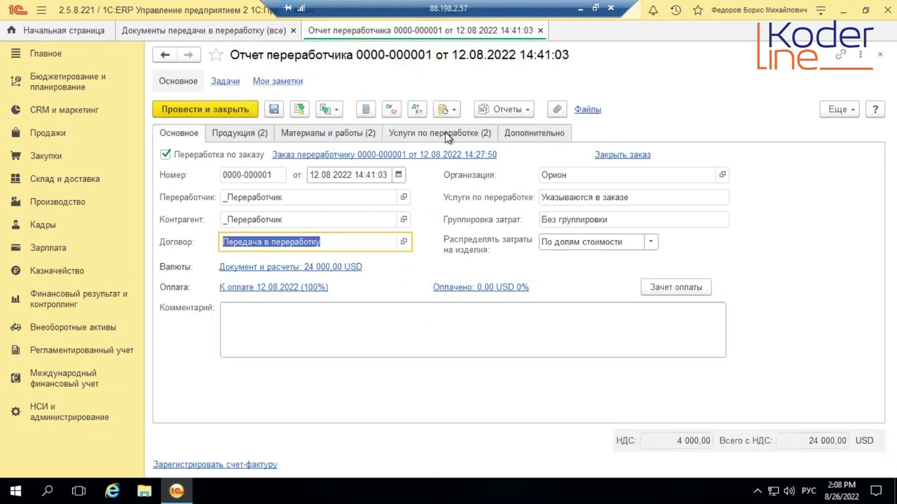
Check Группа фин. учета расчетов in the report's additional details through a new group form, then close the report and the document list
{"action": "left_click", "coordinate": [534, 133]}
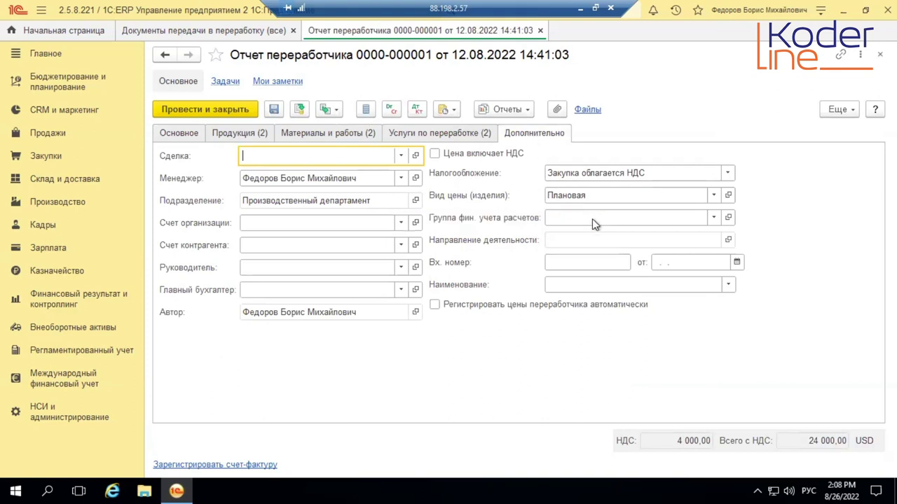
{"action": "left_click", "coordinate": [709, 218]}
{"action": "left_click", "coordinate": [626, 256]}
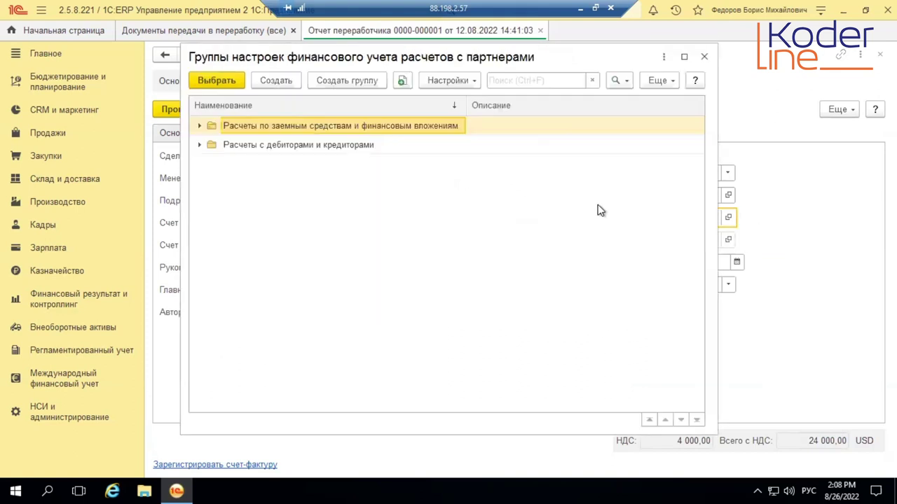
{"action": "left_click", "coordinate": [278, 79]}
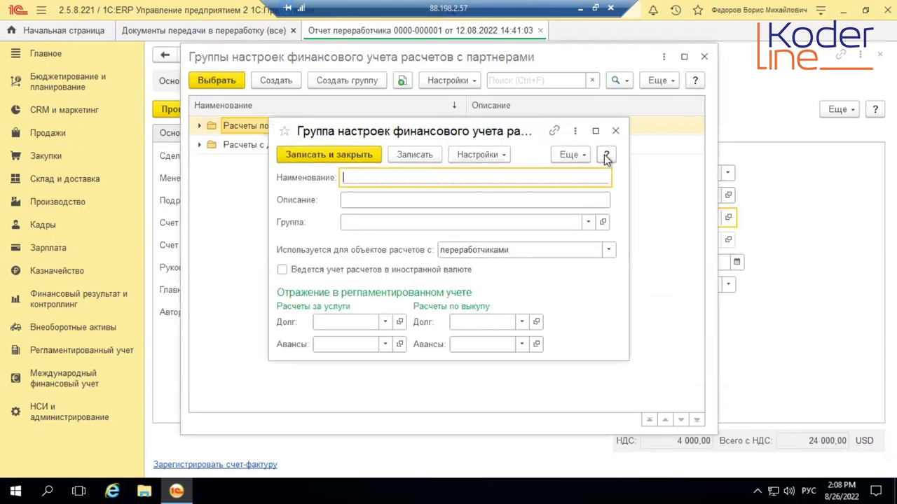
{"action": "left_click", "coordinate": [615, 130]}
{"action": "left_click", "coordinate": [704, 57]}
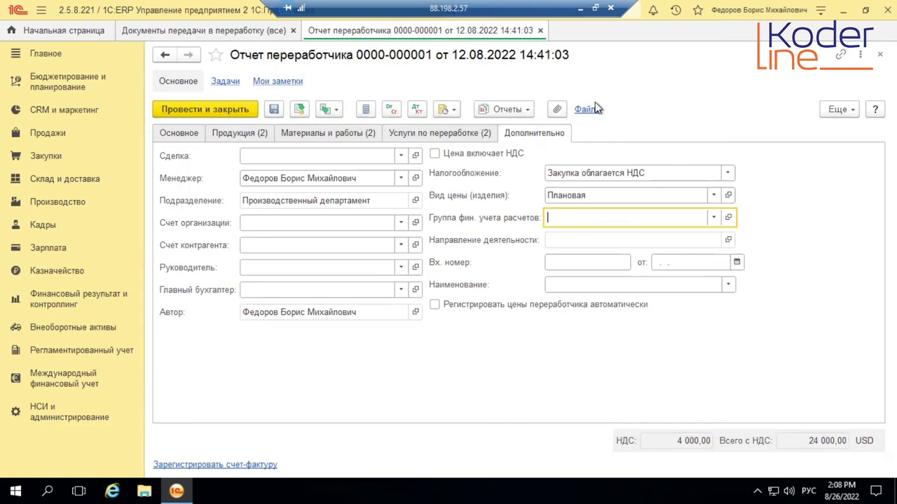
{"action": "left_click", "coordinate": [540, 31]}
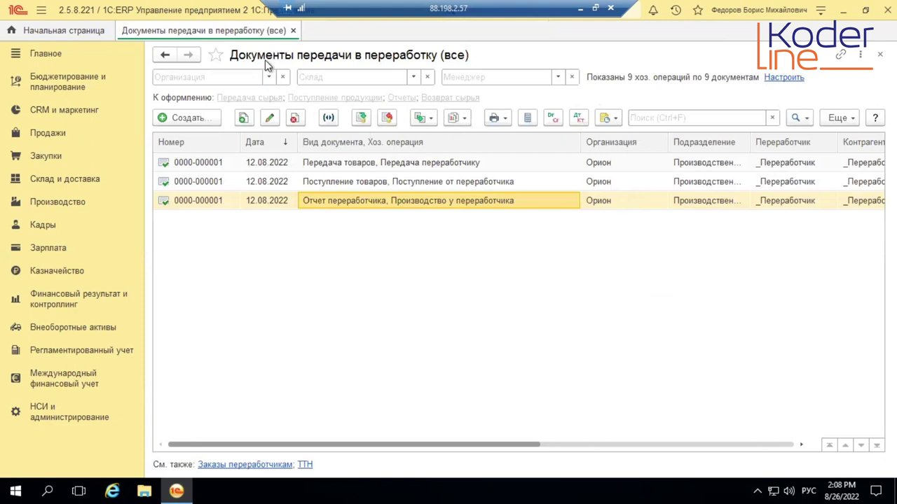
{"action": "left_click", "coordinate": [293, 30]}
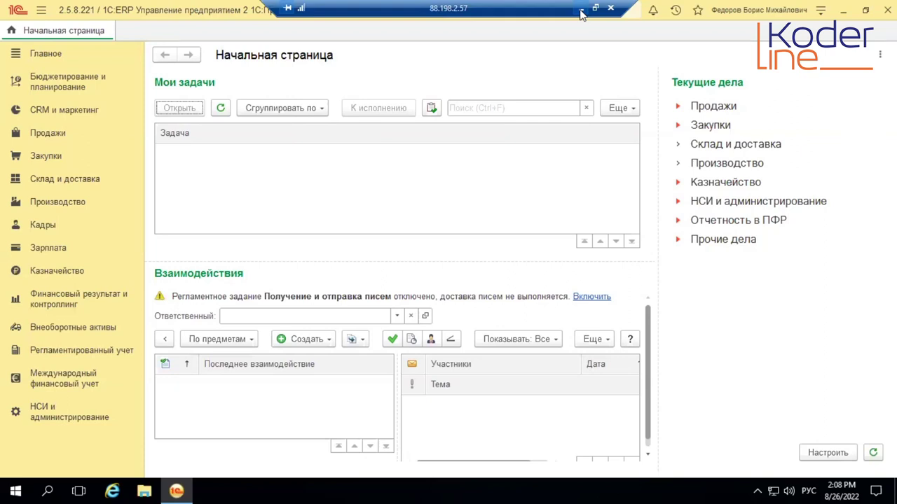
Create a new Передача товаров document with the operation Передача переработчику from the production list Документы передачи в переработку (все)
{"action": "left_click", "coordinate": [53, 203]}
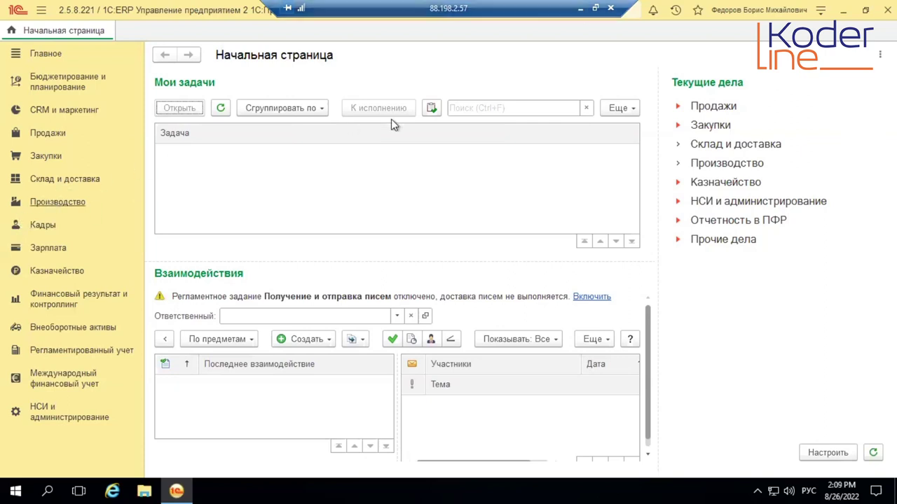
{"action": "left_click", "coordinate": [457, 265]}
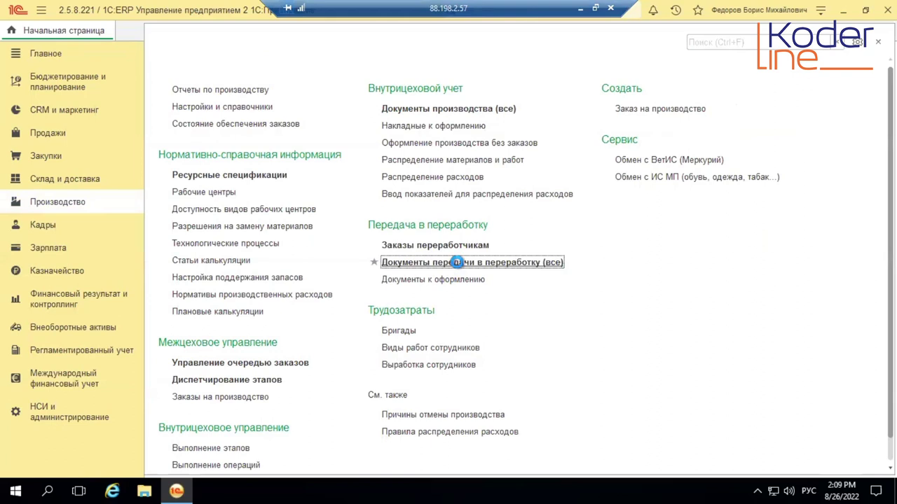
{"action": "left_click", "coordinate": [200, 118]}
{"action": "left_click", "coordinate": [314, 192]}
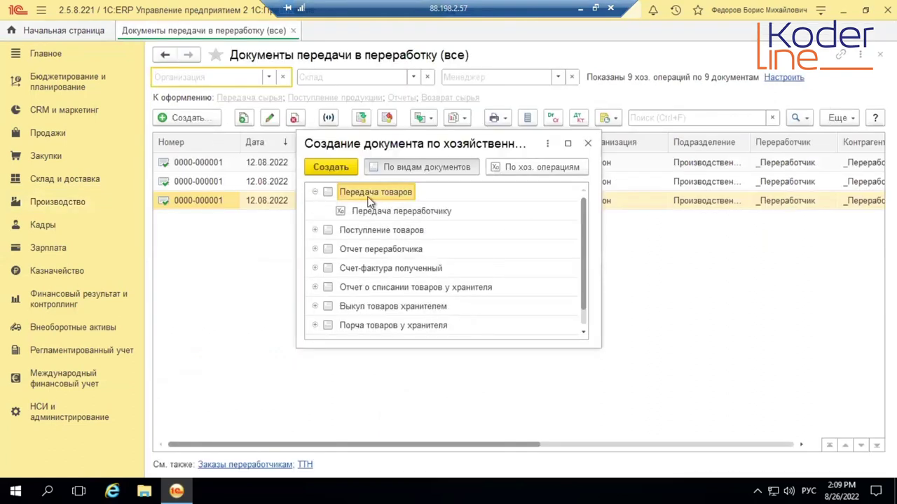
{"action": "double_click", "coordinate": [408, 210]}
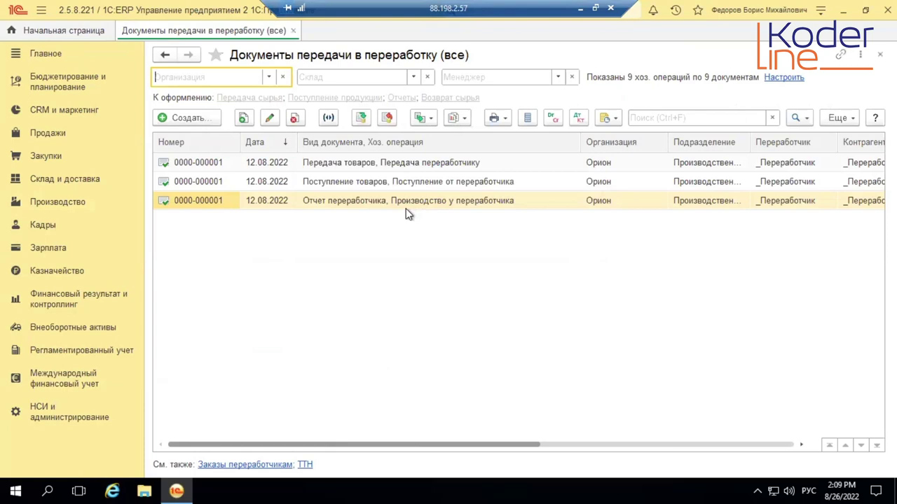
Choose _Переработчик from the partner list as the processor of the raw material transfer
{"action": "left_click", "coordinate": [380, 199]}
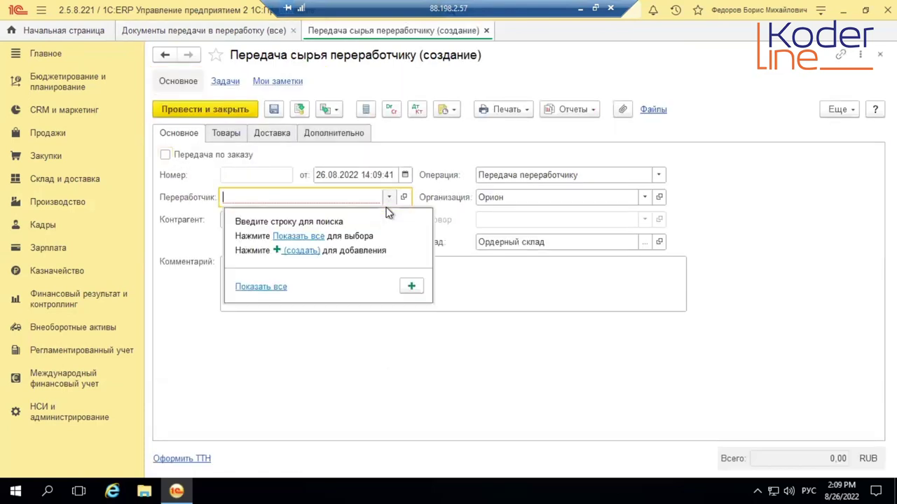
{"action": "left_click", "coordinate": [305, 237]}
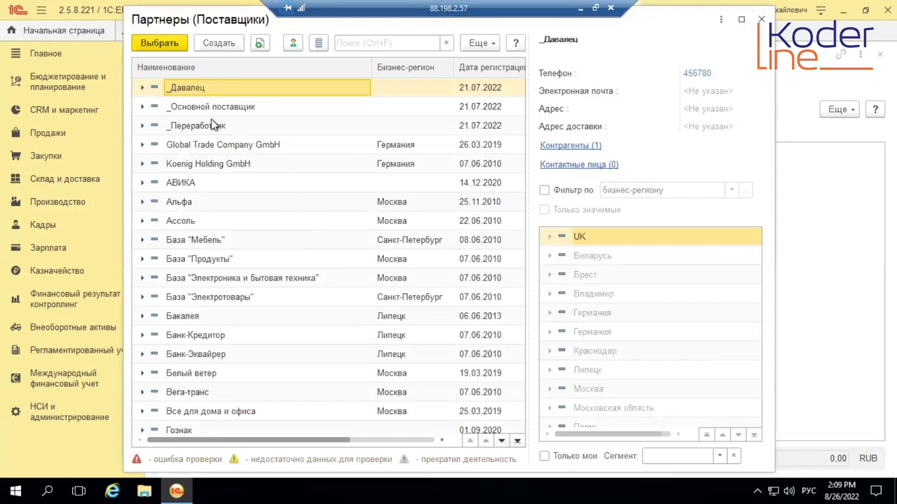
{"action": "double_click", "coordinate": [210, 125]}
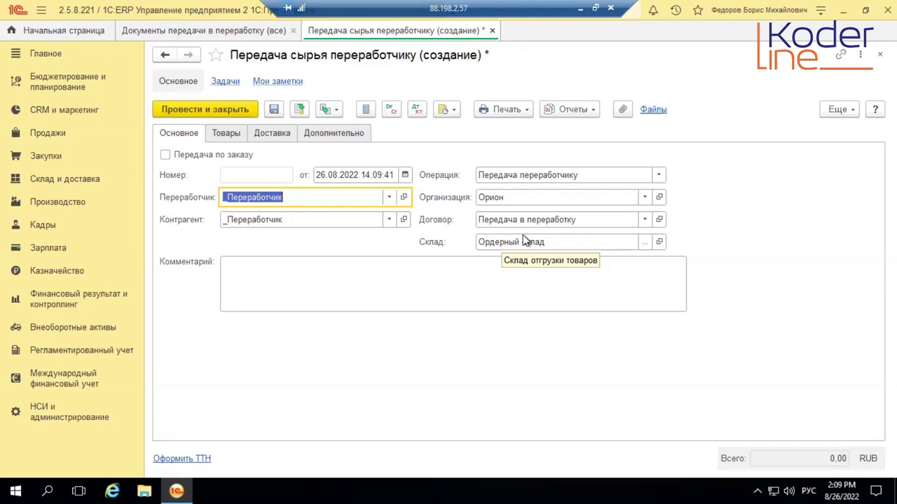
Add the item Заготовка 001 as the first goods row of the transfer document
{"action": "left_click", "coordinate": [238, 134]}
{"action": "left_click", "coordinate": [201, 155]}
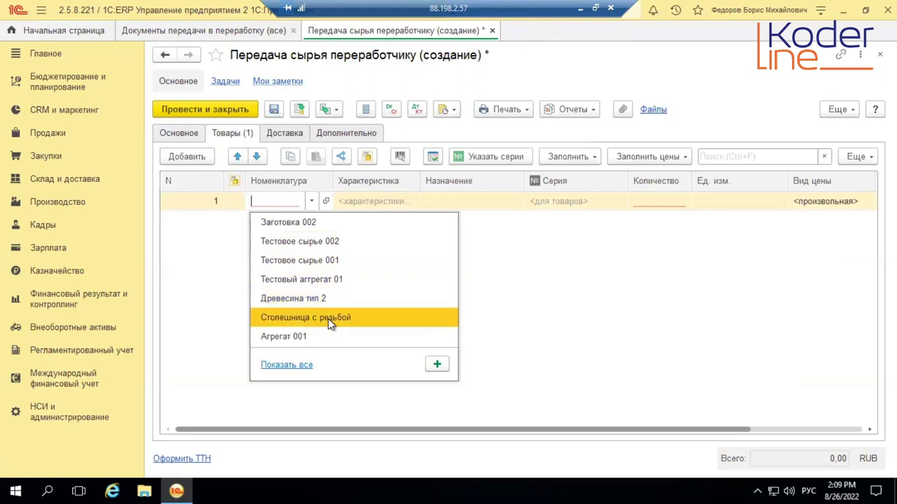
{"action": "left_click", "coordinate": [308, 197]}
{"action": "left_click", "coordinate": [308, 201]}
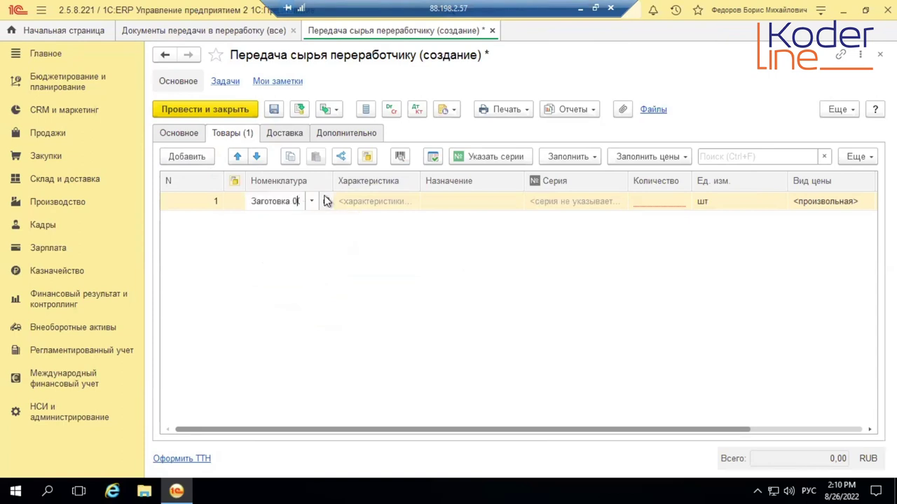
{"action": "type", "text": "02"}
{"action": "key", "text": "BackSpace"}
{"action": "left_click", "coordinate": [319, 223]}
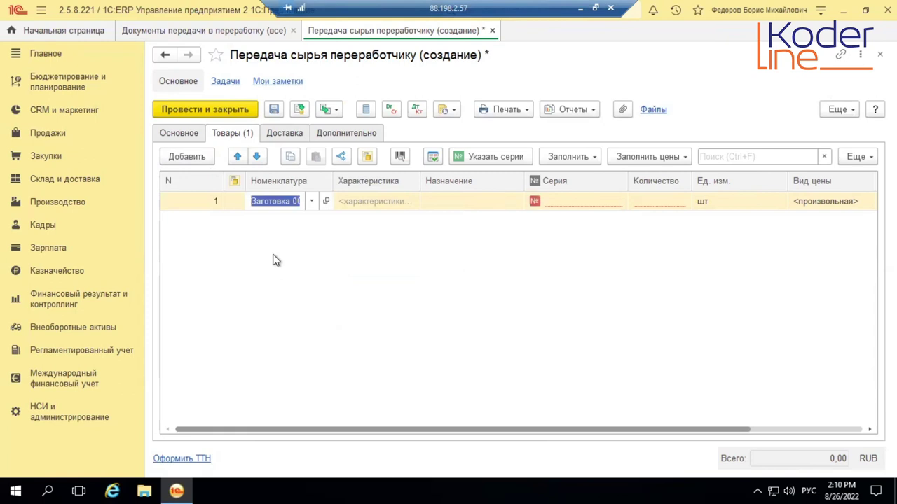
Set the quantity of Заготовка 001 to 5
{"action": "left_click", "coordinate": [672, 203]}
{"action": "left_click", "coordinate": [671, 202]}
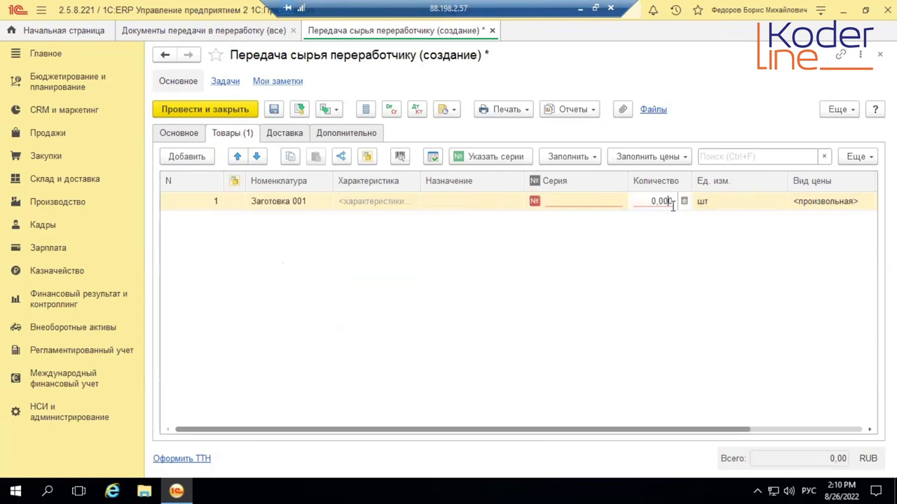
{"action": "left_click_drag", "start_coordinate": [643, 202], "coordinate": [693, 205]}
{"action": "type", "text": "5"}
{"action": "key", "text": "Tab"}
Add a second goods row with the item Заготовка 002 and a quantity of 5
{"action": "left_click", "coordinate": [199, 155]}
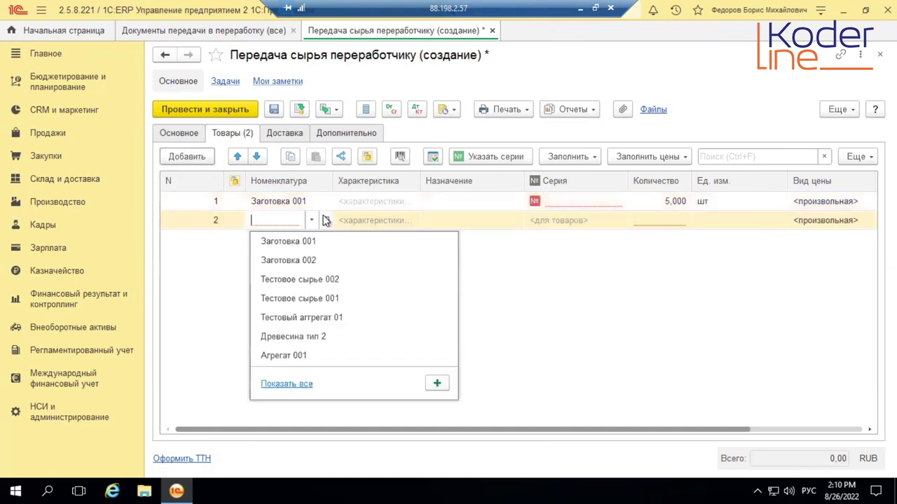
{"action": "left_click", "coordinate": [312, 258]}
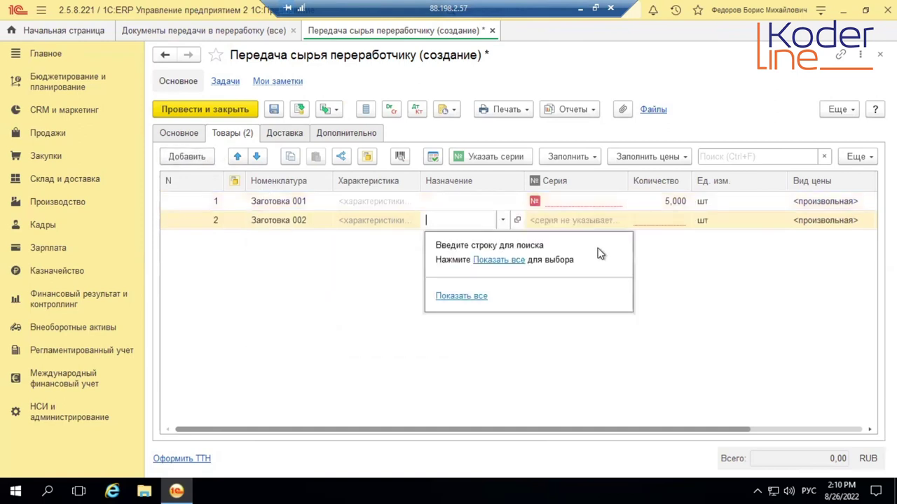
{"action": "left_click", "coordinate": [673, 222]}
{"action": "type", "text": "5"}
{"action": "key", "text": "Tab"}
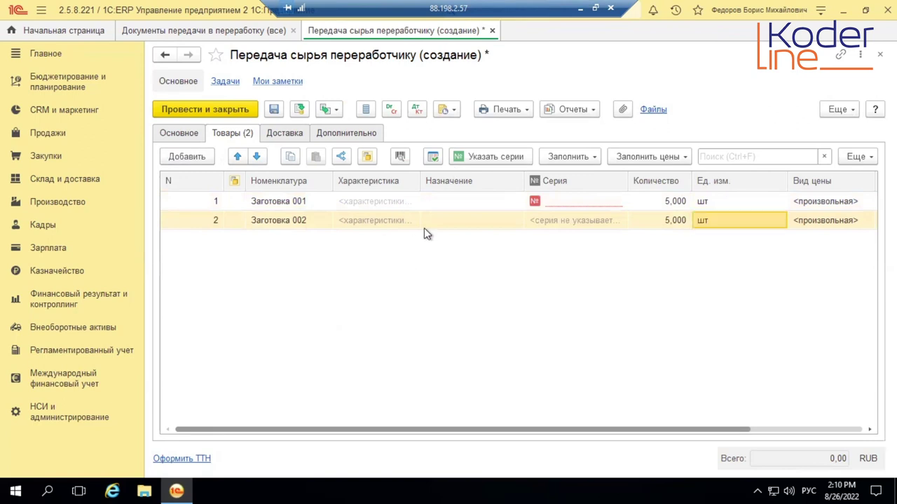
Check the series available for Заготовка 001, comparing free stock with all series, and leave the selection without choosing one
{"action": "left_click", "coordinate": [561, 200]}
{"action": "left_click", "coordinate": [494, 157]}
{"action": "left_click", "coordinate": [215, 141]}
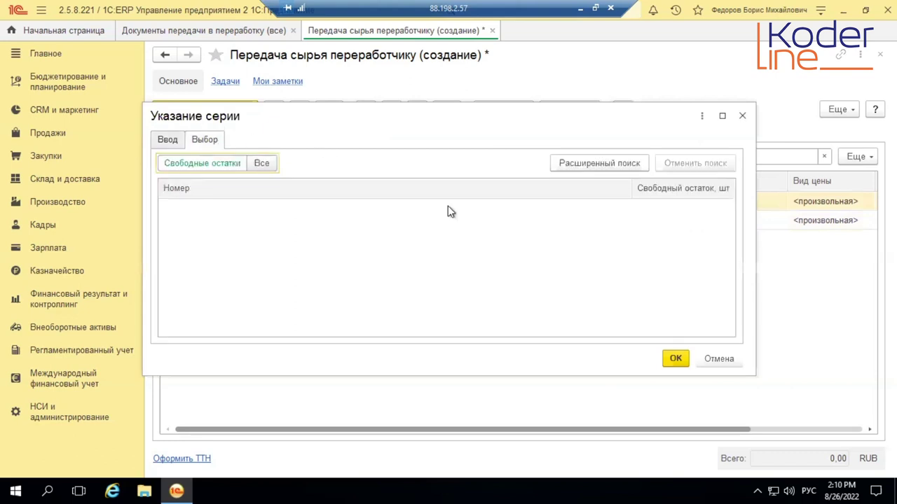
{"action": "left_click", "coordinate": [256, 165]}
{"action": "left_click", "coordinate": [232, 166]}
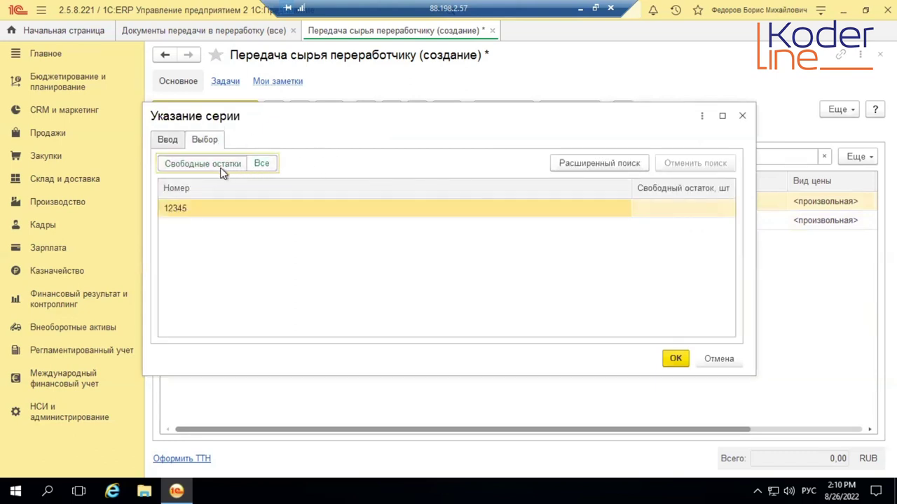
{"action": "left_click", "coordinate": [716, 359]}
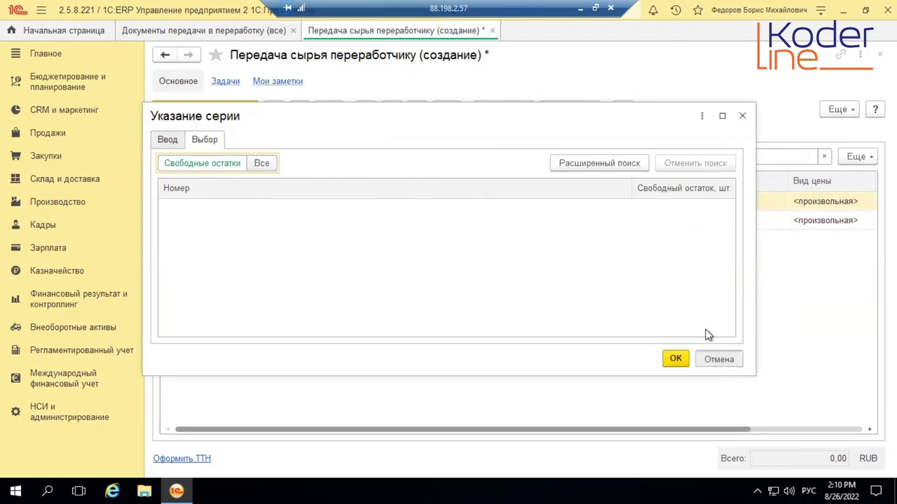
Generate the warehouse report Ведомость по товарам на складах filtered by Ордерный склад and examine its stock rows
{"action": "left_click", "coordinate": [67, 185]}
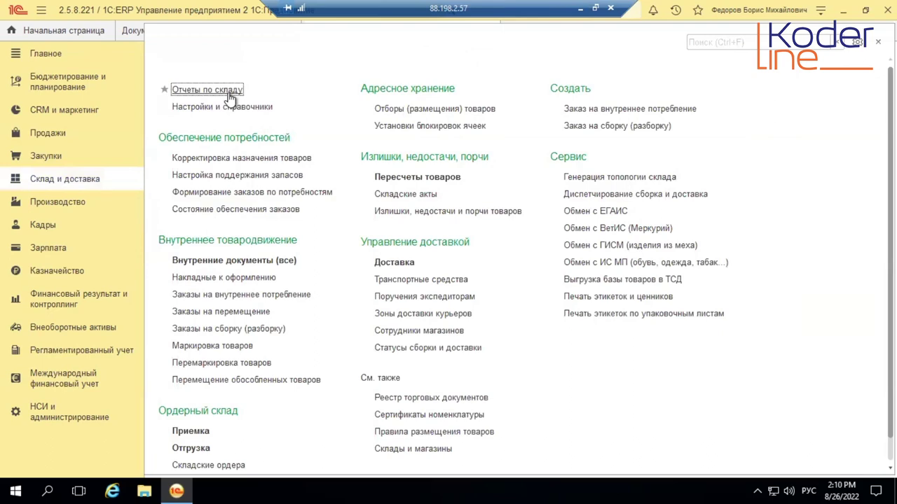
{"action": "left_click", "coordinate": [228, 94]}
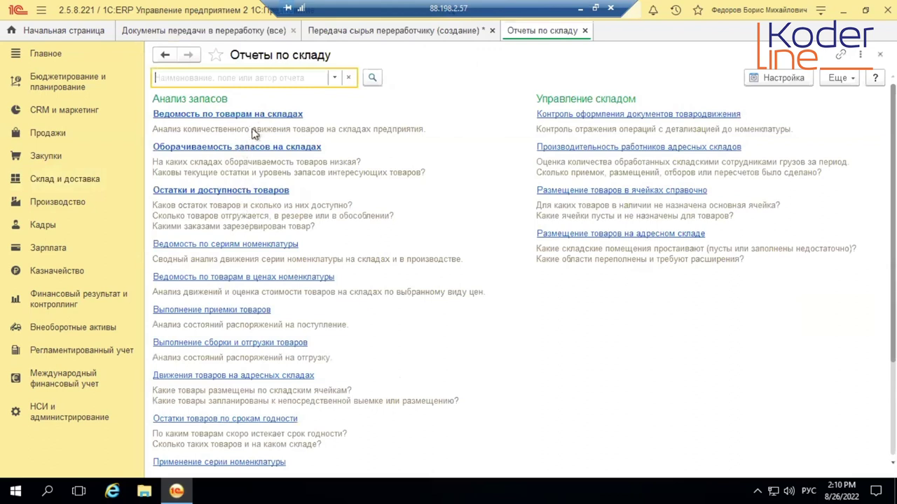
{"action": "left_click", "coordinate": [257, 116]}
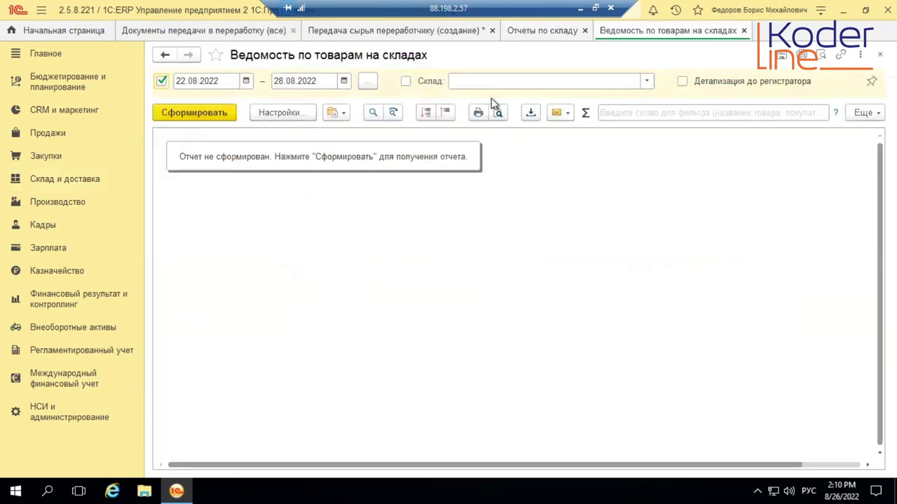
{"action": "left_click", "coordinate": [476, 85]}
{"action": "type", "text": "ор"}
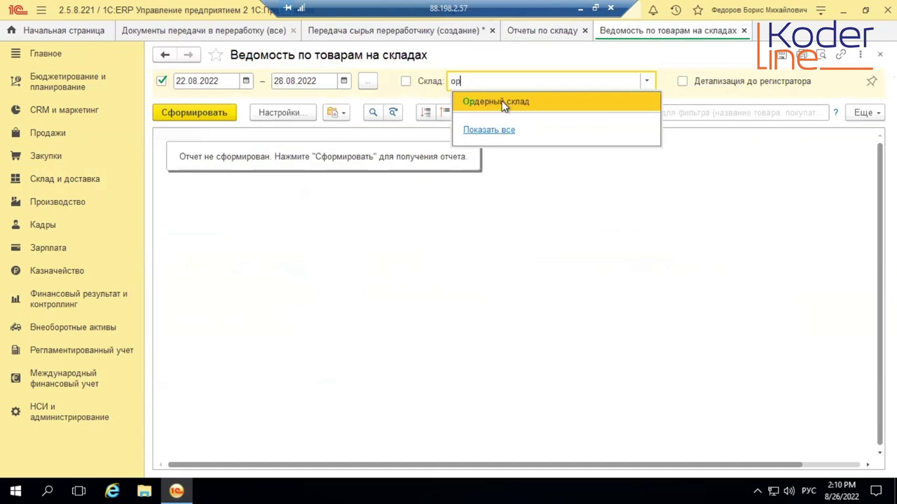
{"action": "left_click", "coordinate": [503, 103]}
{"action": "left_click", "coordinate": [196, 113]}
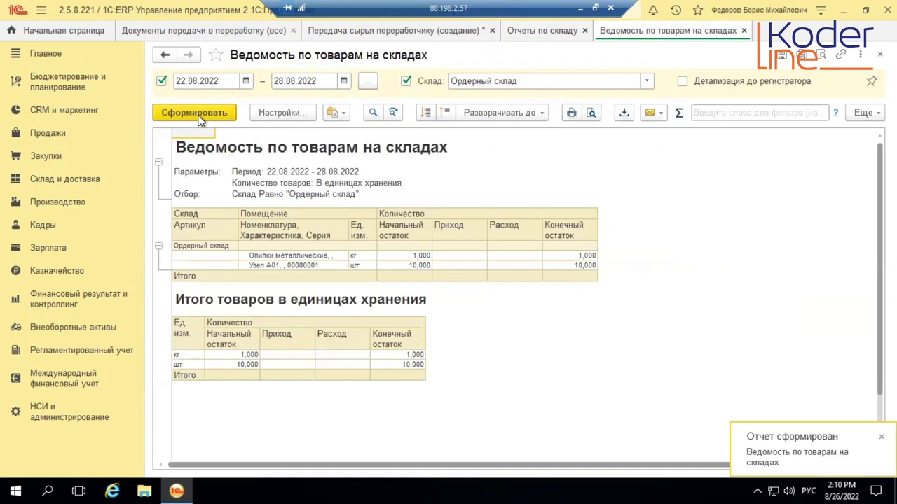
{"action": "left_click", "coordinate": [302, 264]}
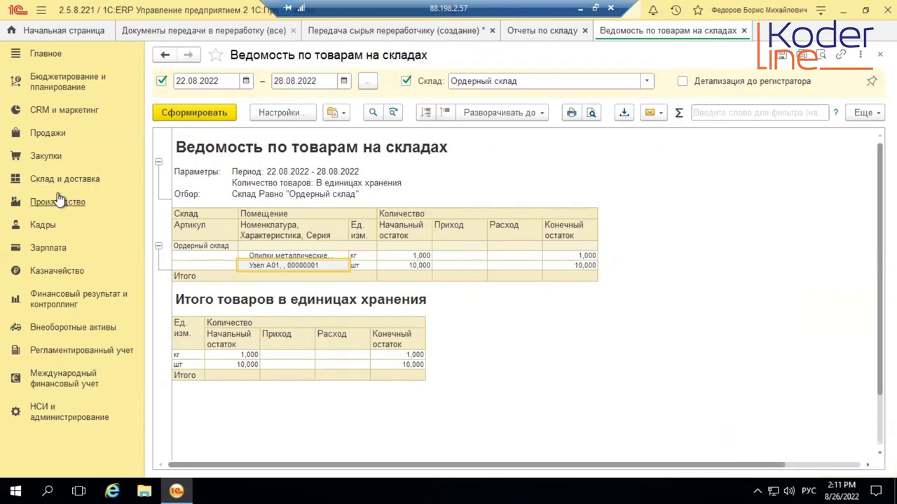
Open the purchase document dated 12.08.2022 from the list of all purchase documents and review its goods rows
{"action": "left_click", "coordinate": [59, 156]}
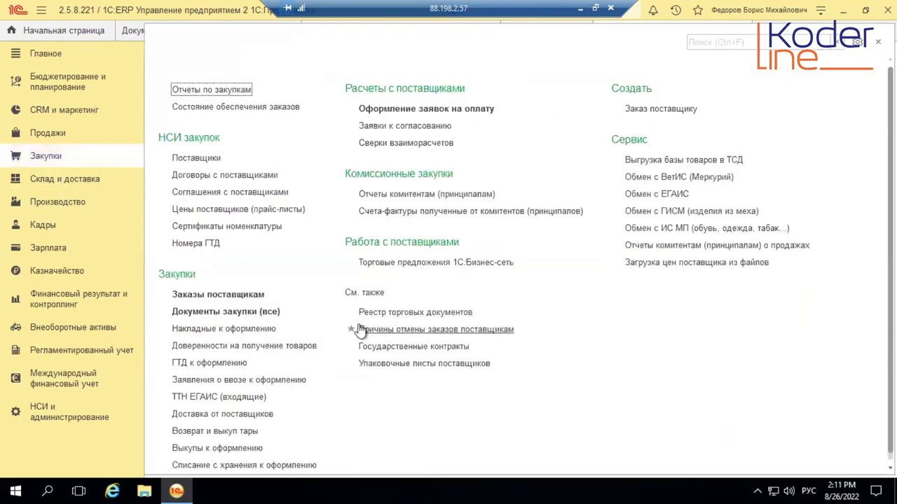
{"action": "left_click", "coordinate": [254, 311]}
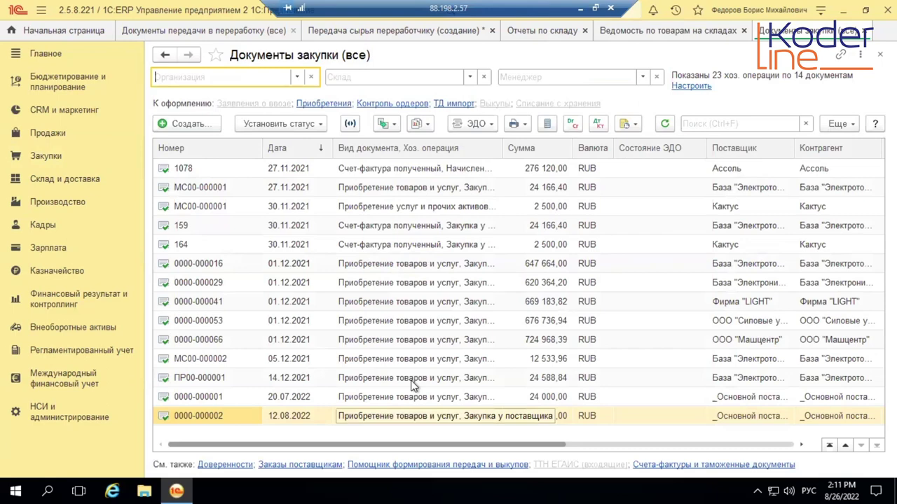
{"action": "right_click", "coordinate": [412, 384]}
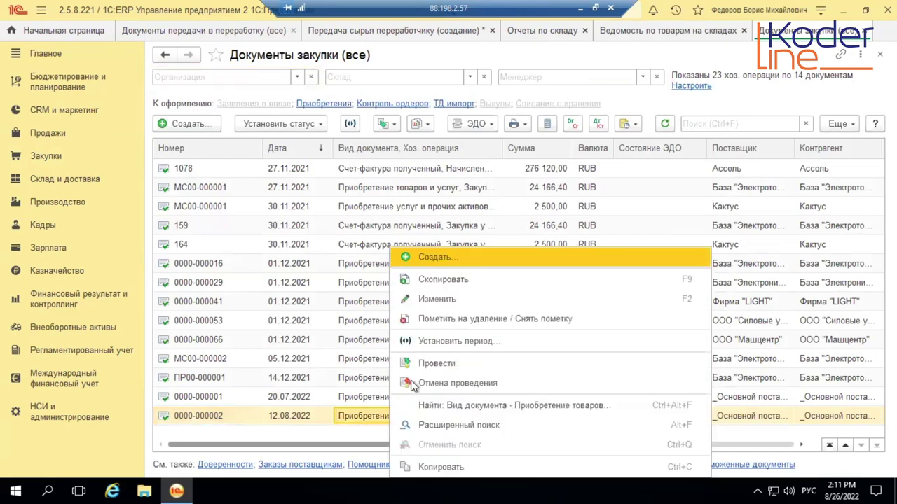
{"action": "key", "text": "Escape"}
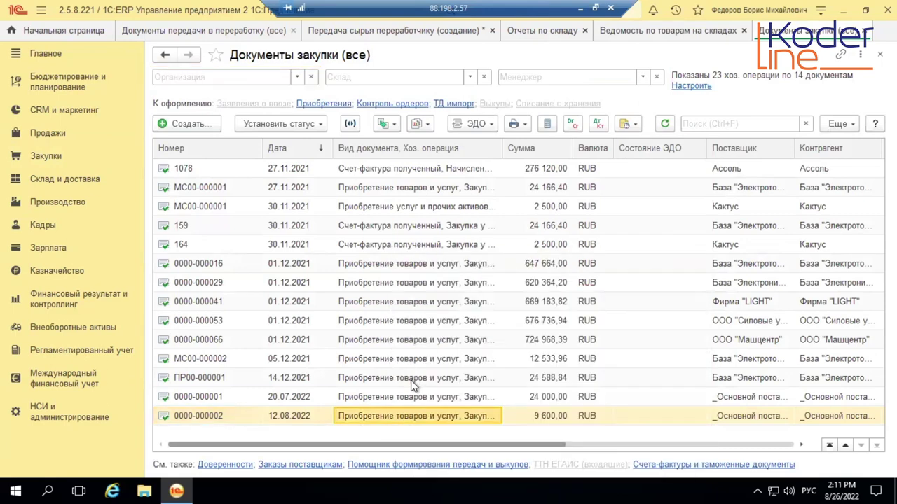
{"action": "key", "text": "Return"}
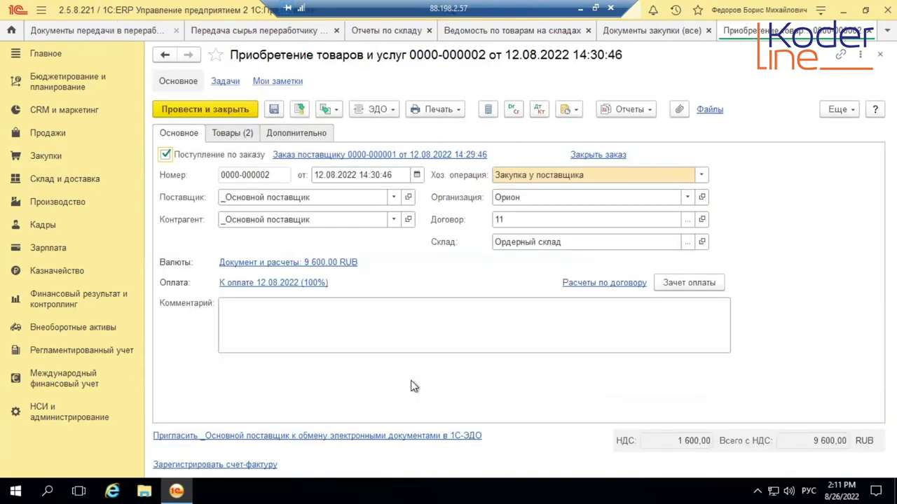
{"action": "left_click", "coordinate": [228, 132]}
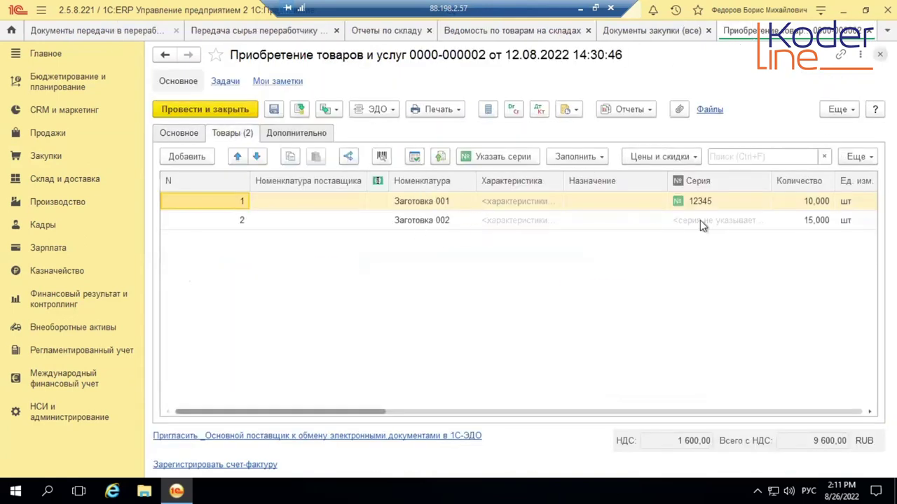
{"action": "key", "text": "Escape"}
Copy the purchase document of 12.08.2022 and set the new document's date to 25.08.2022
{"action": "right_click", "coordinate": [301, 416]}
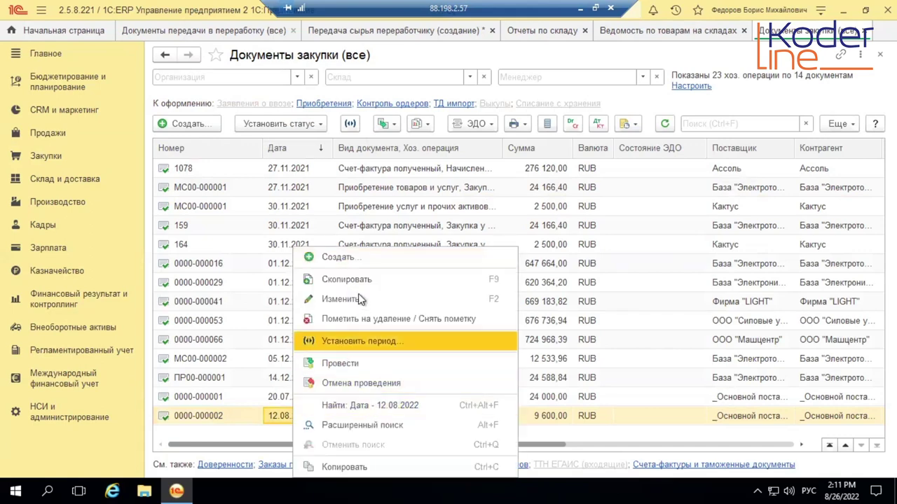
{"action": "key", "text": "Escape"}
{"action": "key", "text": "F9"}
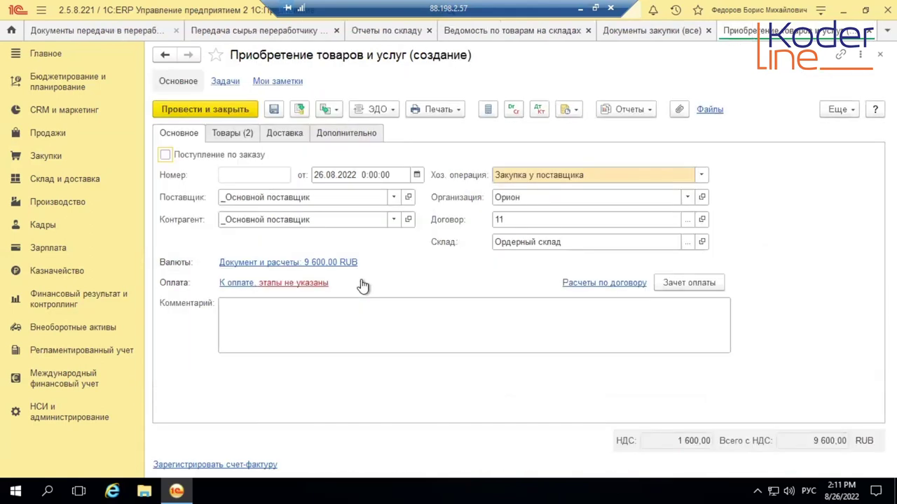
{"action": "left_click", "coordinate": [416, 175]}
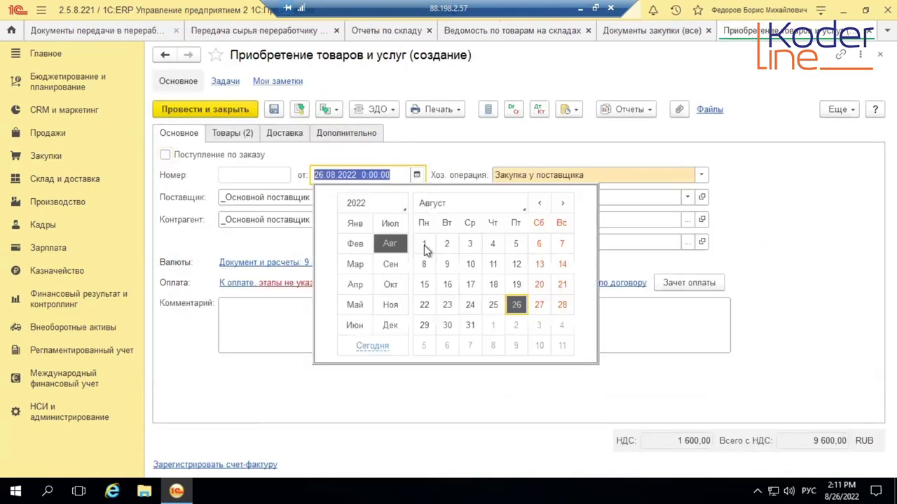
{"action": "left_click", "coordinate": [494, 306]}
{"action": "left_click", "coordinate": [456, 306]}
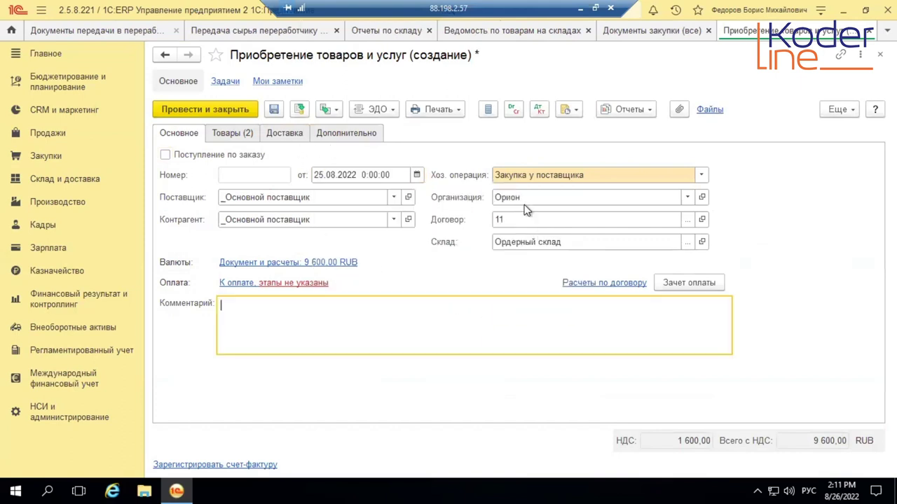
Review the goods rows of the copied purchase document, and post and close it
{"action": "left_click", "coordinate": [243, 134]}
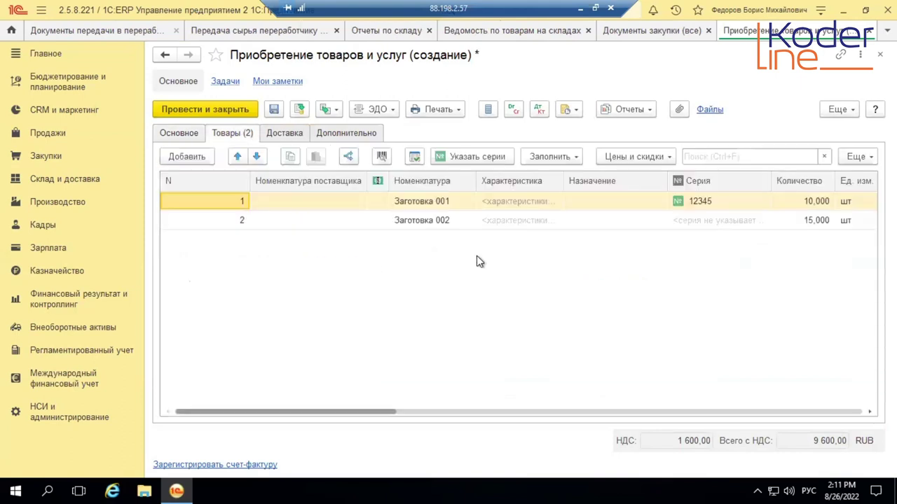
{"action": "left_click", "coordinate": [217, 114]}
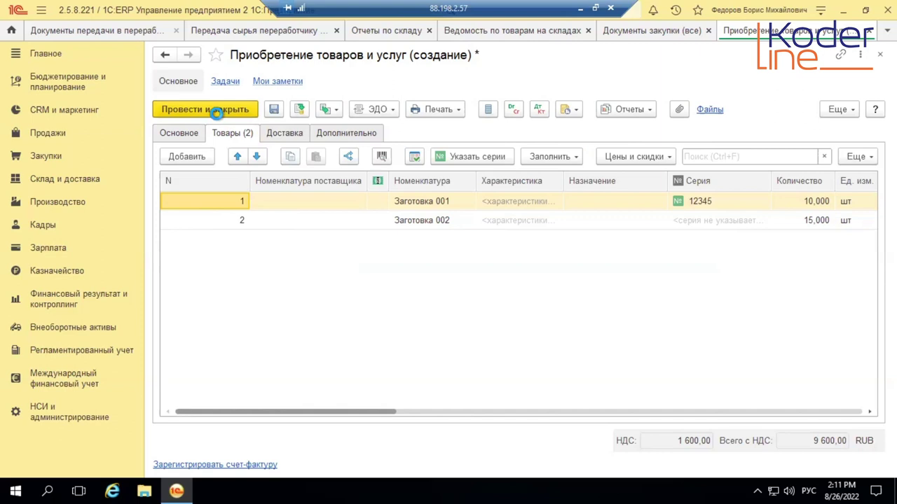
{"action": "left_click", "coordinate": [216, 114]}
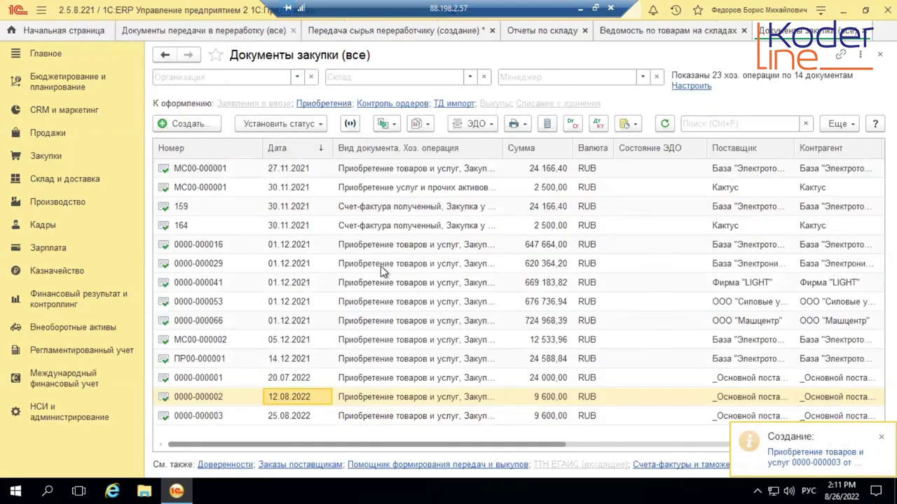
Return to the raw material transfer and check the free-stock series for Заготовка 001 again
{"action": "left_click", "coordinate": [363, 39]}
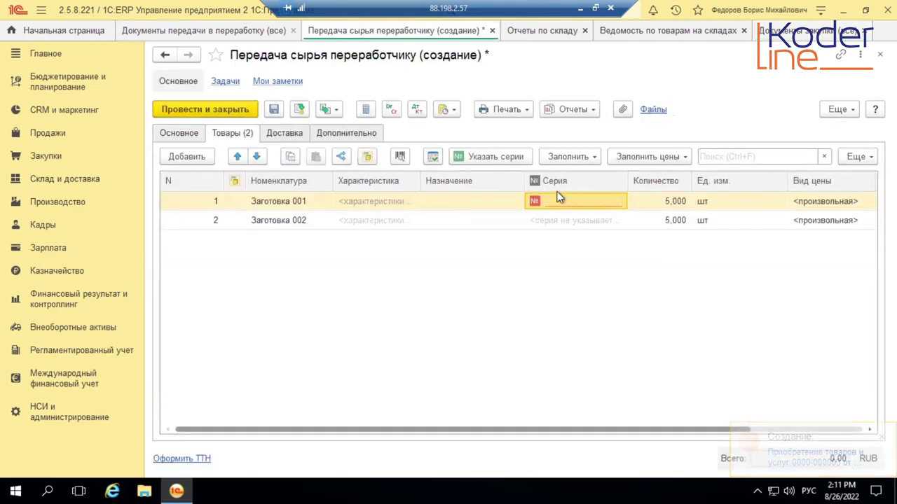
{"action": "left_click", "coordinate": [496, 157]}
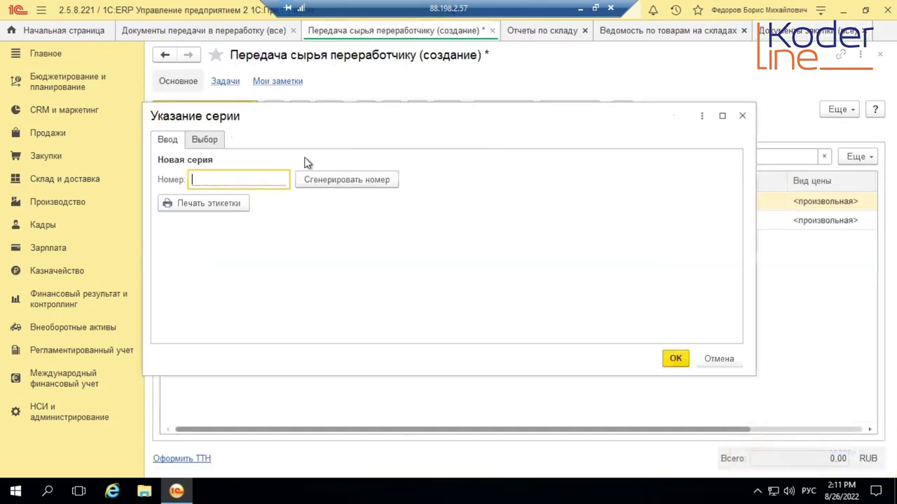
{"action": "left_click", "coordinate": [211, 140]}
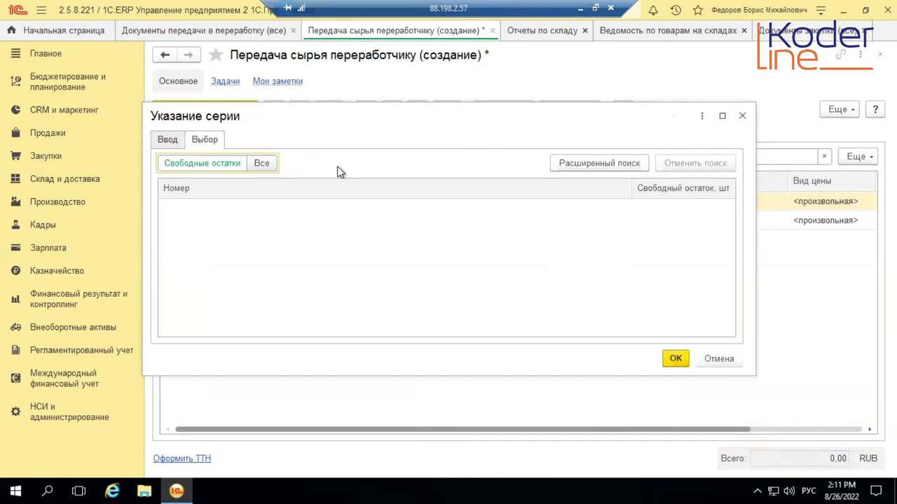
{"action": "left_click", "coordinate": [676, 359]}
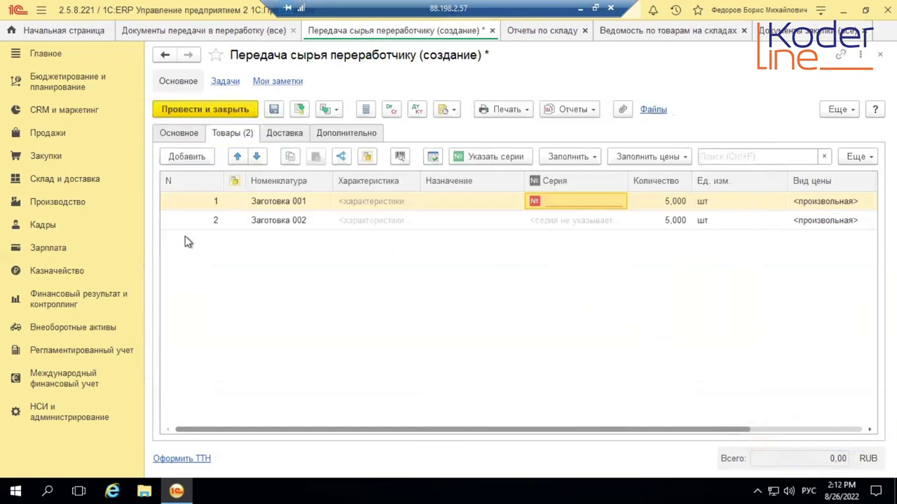
Create a goods receipt order at Ордерный склад for the purchase of 25.08.2022 awaiting acceptance
{"action": "left_click", "coordinate": [76, 180]}
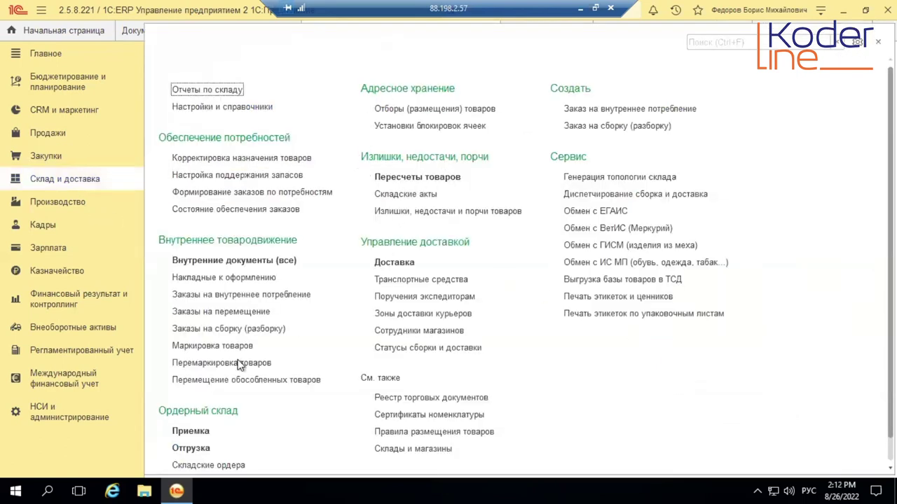
{"action": "left_click", "coordinate": [190, 431]}
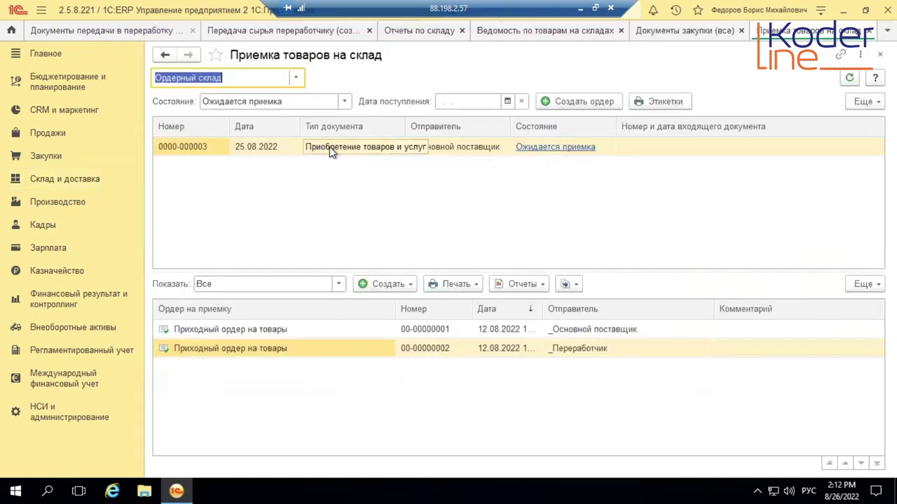
{"action": "left_click", "coordinate": [329, 147]}
{"action": "left_click", "coordinate": [580, 103]}
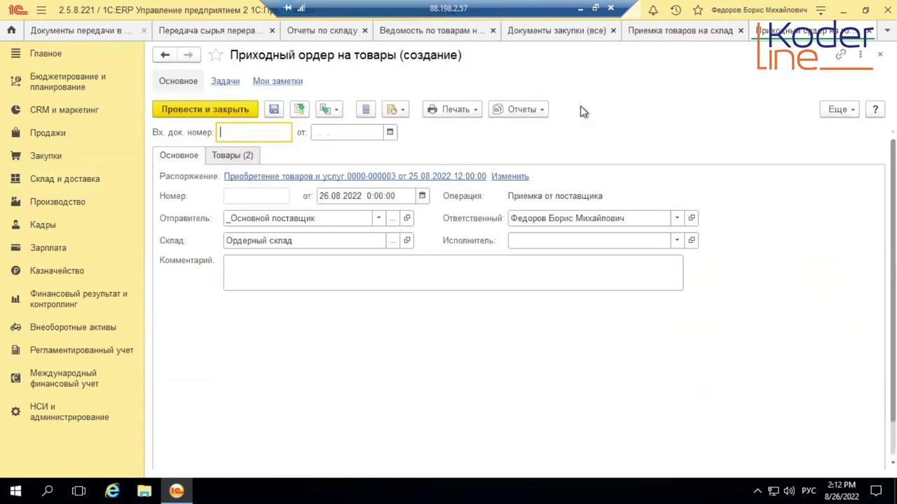
Set the quantity of Заготовка 002 to 10 in the goods rows of the receipt order
{"action": "left_click", "coordinate": [217, 155]}
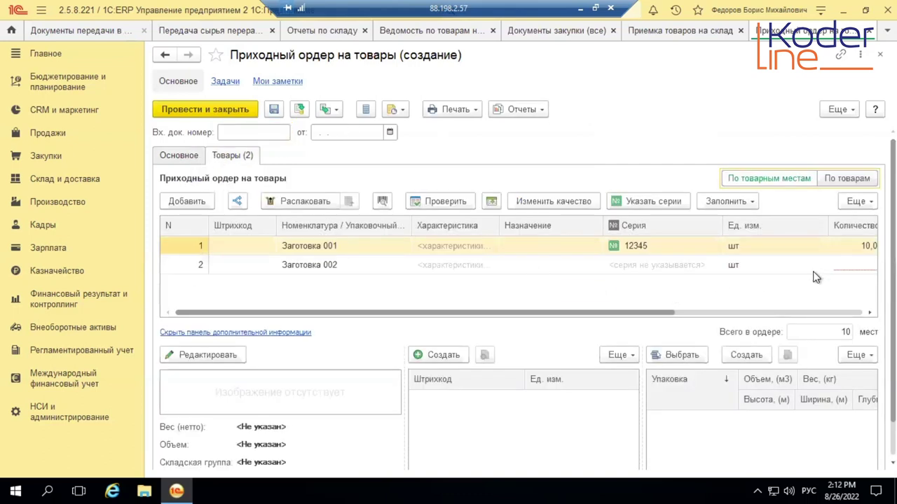
{"action": "left_click", "coordinate": [727, 312]}
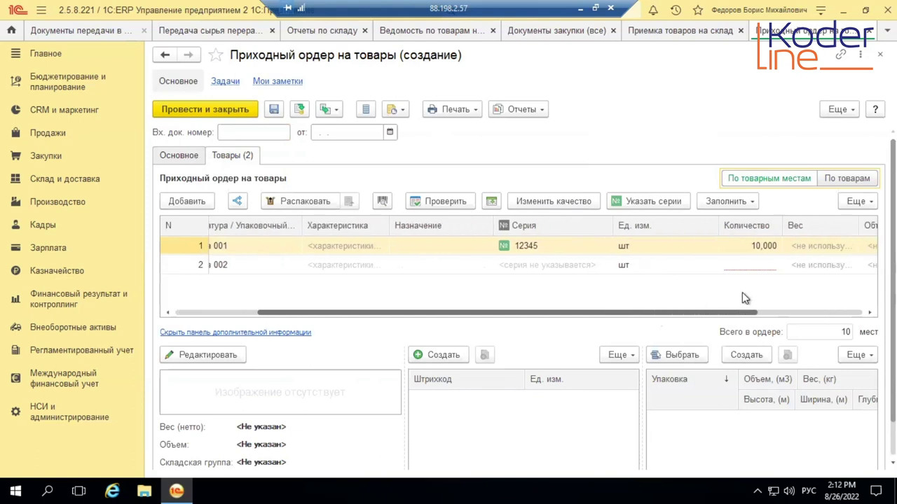
{"action": "double_click", "coordinate": [741, 264]}
{"action": "type", "text": "10,000"}
{"action": "key", "text": "Return"}
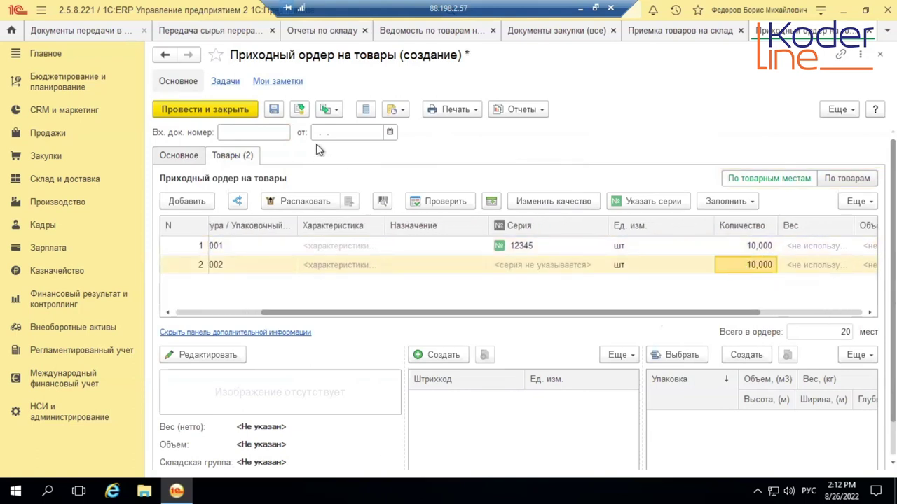
Set the receipt order's date to 25.08.2022, and post and close the order
{"action": "left_click", "coordinate": [180, 152]}
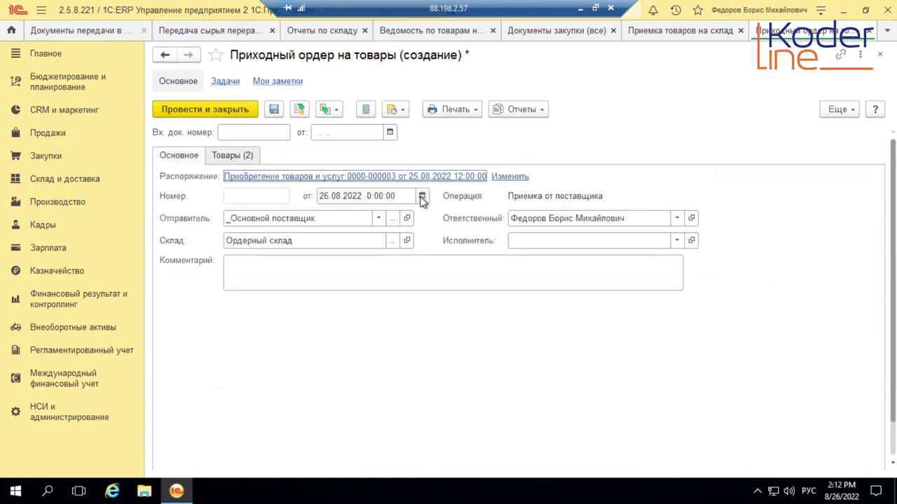
{"action": "left_click", "coordinate": [422, 198]}
{"action": "left_click", "coordinate": [316, 160]}
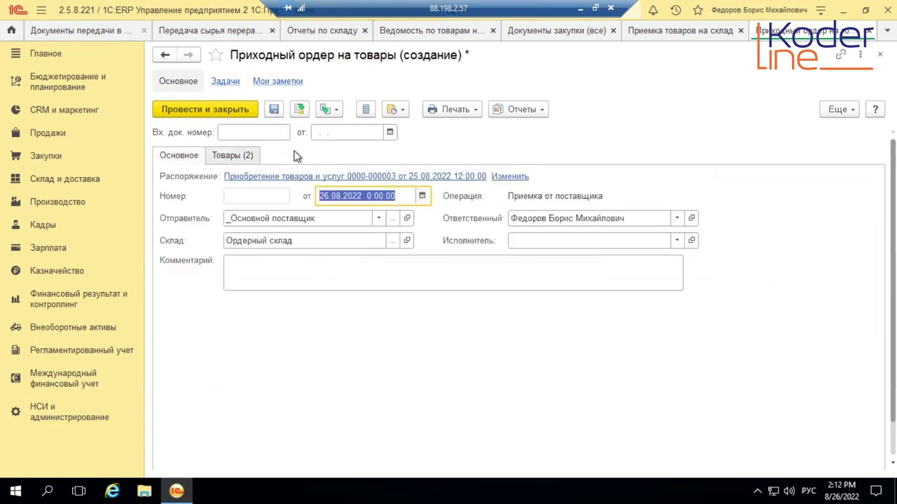
{"action": "key", "text": "minus"}
{"action": "left_click", "coordinate": [231, 110]}
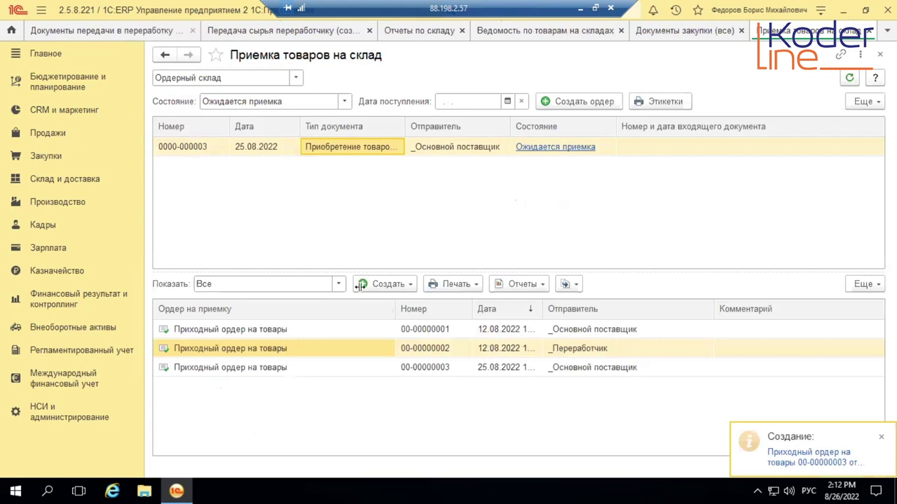
Assign the free-stock series 12345 to Заготовка 001 in the raw material transfer, and post and close the document
{"action": "left_click", "coordinate": [249, 31]}
{"action": "left_click", "coordinate": [496, 160]}
{"action": "left_click", "coordinate": [204, 140]}
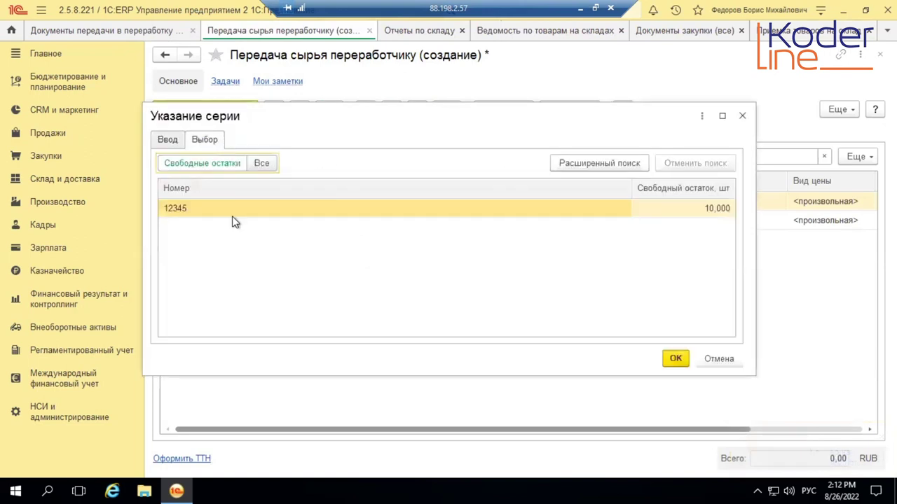
{"action": "double_click", "coordinate": [299, 212]}
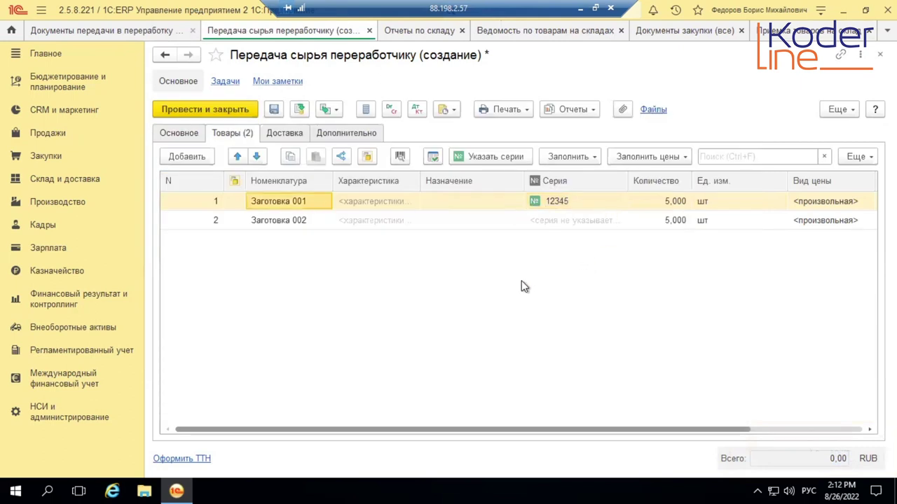
{"action": "left_click", "coordinate": [176, 133]}
{"action": "left_click", "coordinate": [220, 112]}
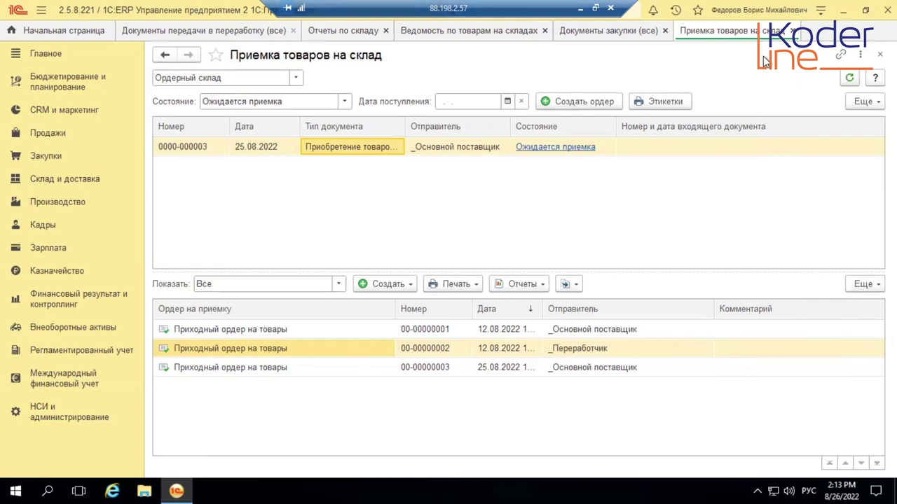
Create an Акт о расхождениях после передачи сырья переработчику based on the raw material transfer made at 14:09
{"action": "left_click", "coordinate": [794, 31]}
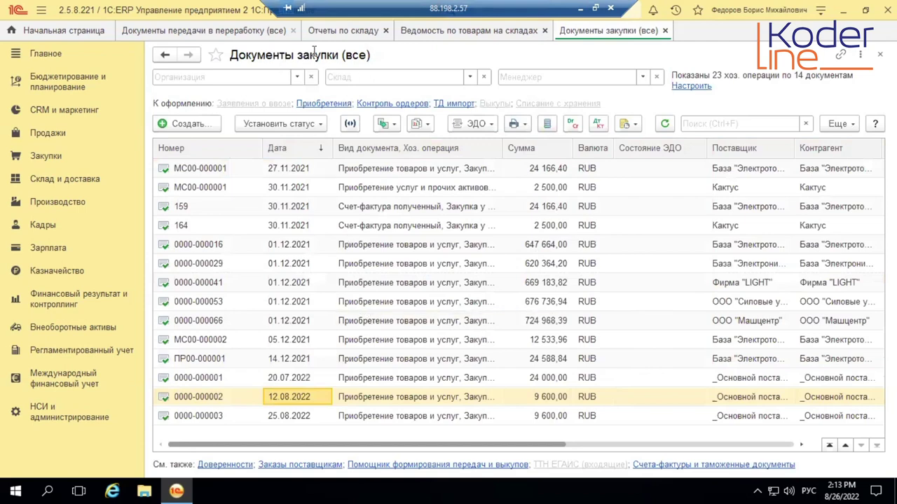
{"action": "left_click", "coordinate": [222, 29]}
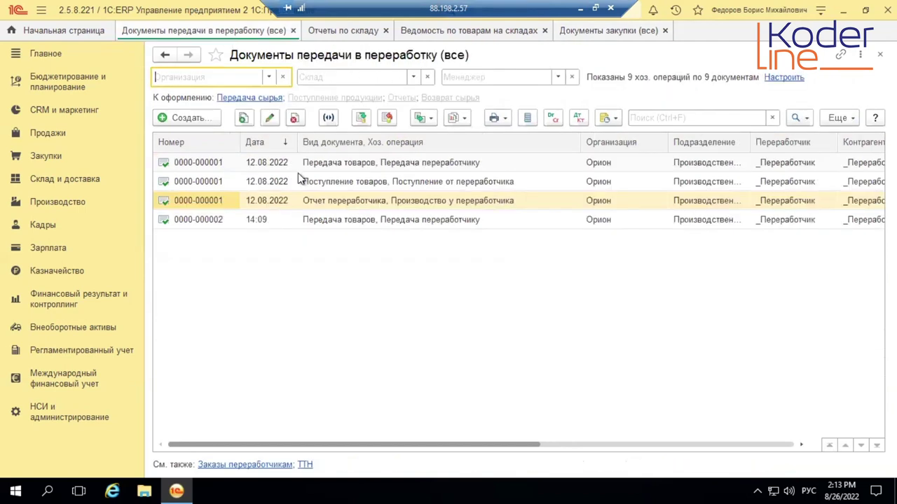
{"action": "left_click", "coordinate": [374, 221]}
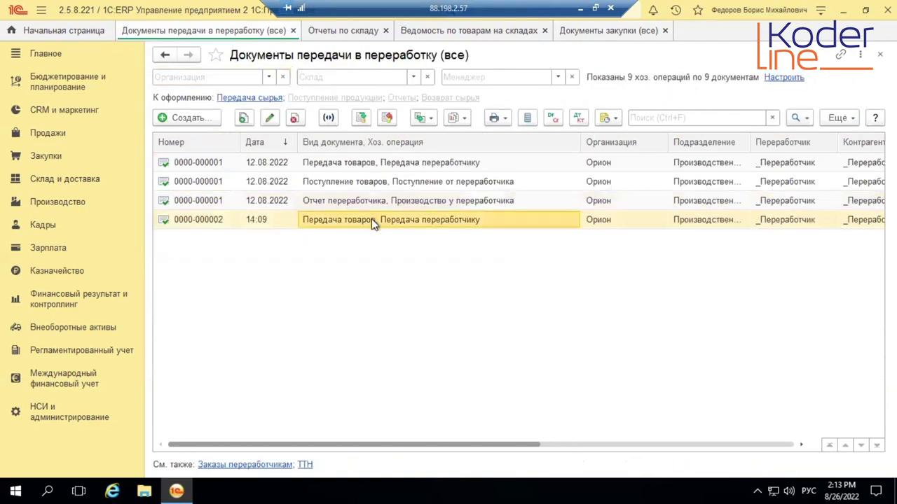
{"action": "double_click", "coordinate": [371, 218]}
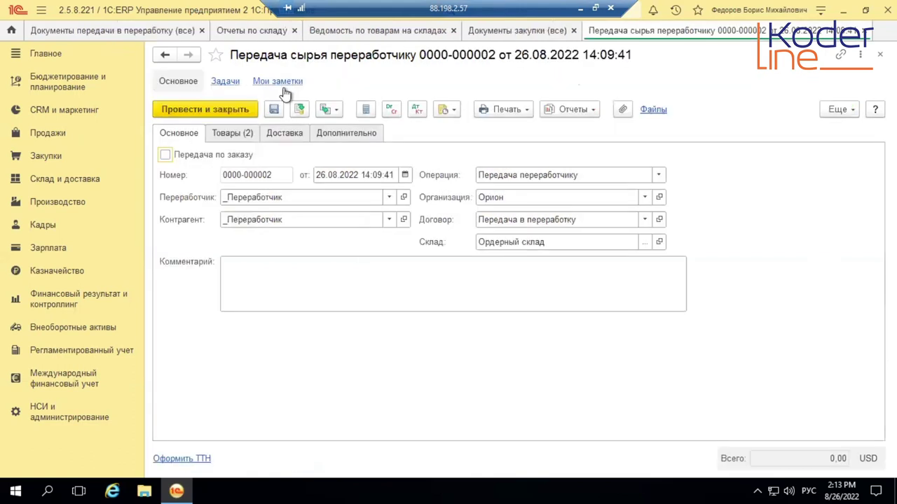
{"action": "left_click", "coordinate": [327, 109]}
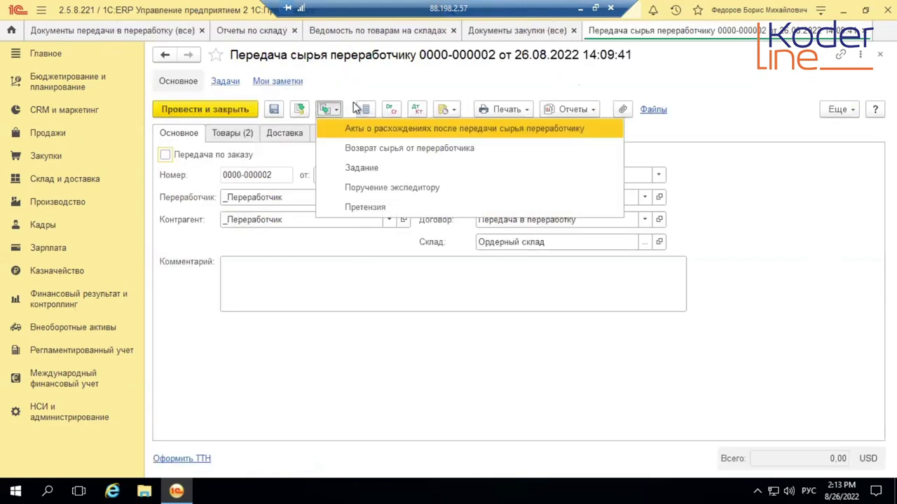
{"action": "left_click", "coordinate": [463, 131]}
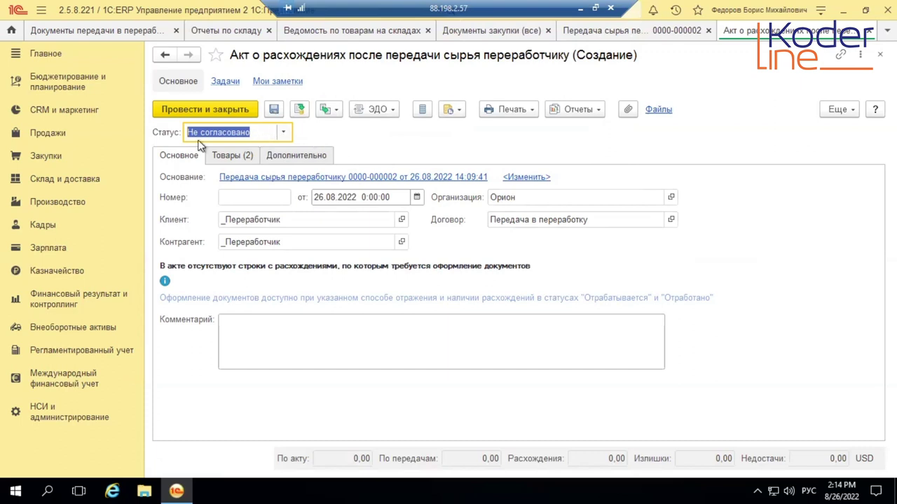
Set the actual quantity of Заготовка 002 to 3 in the discrepancy act's goods rows
{"action": "left_click", "coordinate": [226, 156]}
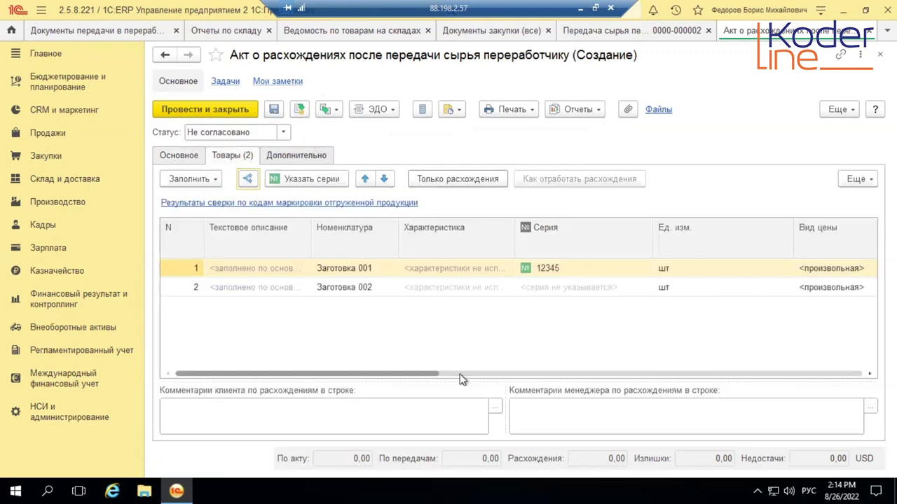
{"action": "left_click_drag", "start_coordinate": [352, 375], "coordinate": [394, 378]}
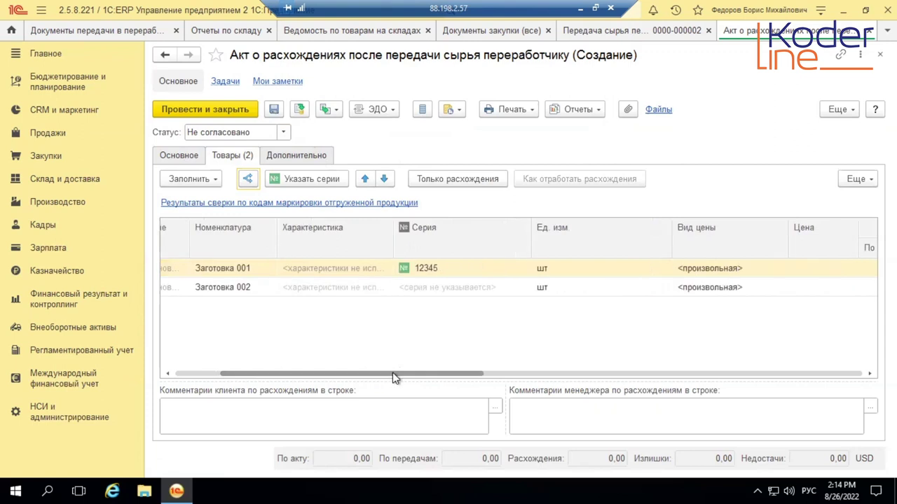
{"action": "left_click_drag", "start_coordinate": [442, 377], "coordinate": [541, 374]}
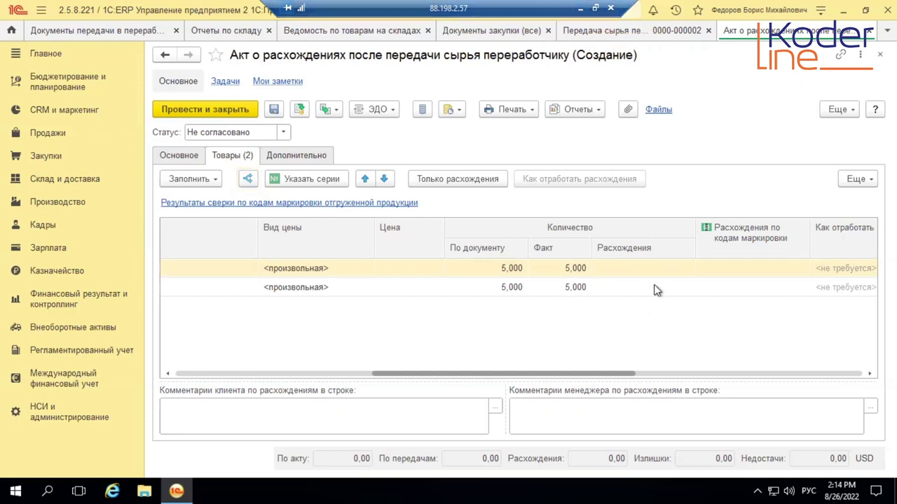
{"action": "left_click", "coordinate": [562, 289]}
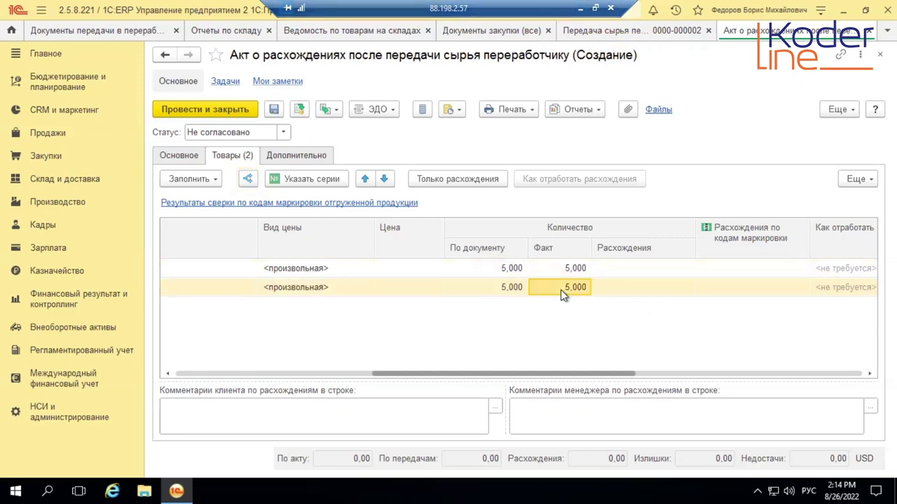
{"action": "left_click", "coordinate": [562, 290]}
{"action": "type", "text": "3"}
{"action": "key", "text": "Return"}
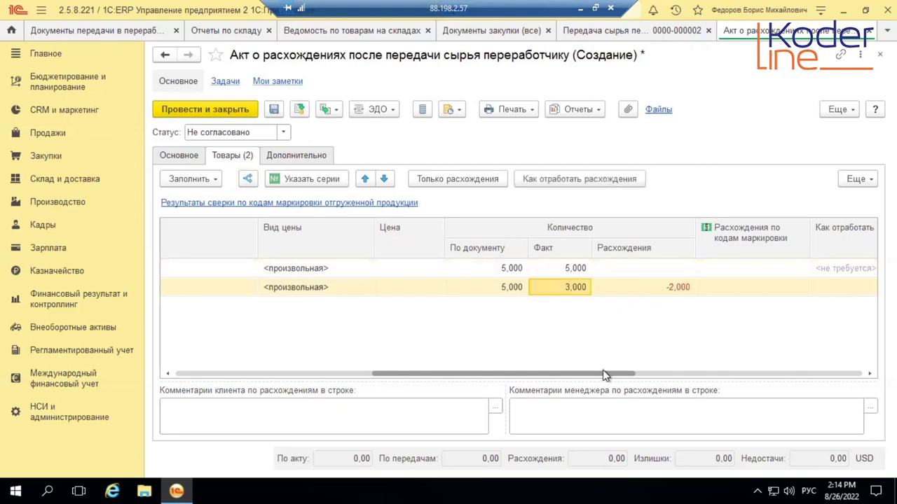
Set the handling of the Заготовка 002 shortage to Оформить и допоставить
{"action": "left_click_drag", "start_coordinate": [566, 378], "coordinate": [728, 365]}
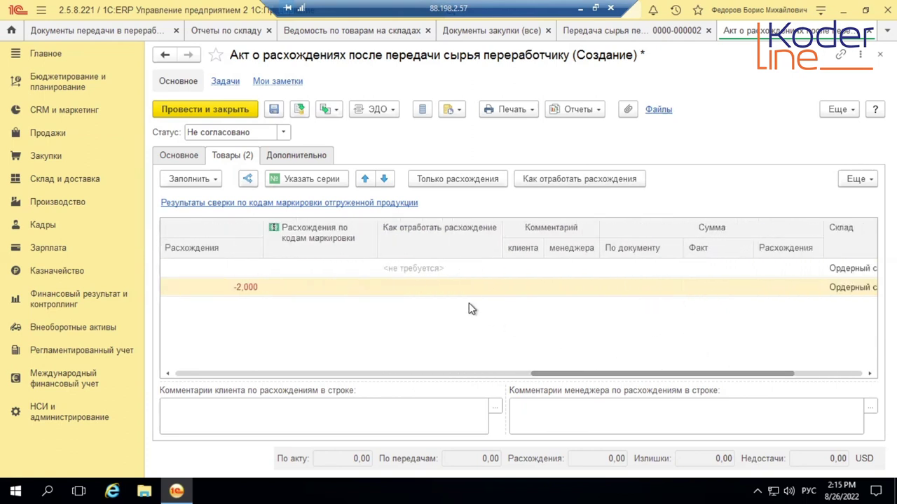
{"action": "left_click_drag", "start_coordinate": [591, 375], "coordinate": [553, 372]}
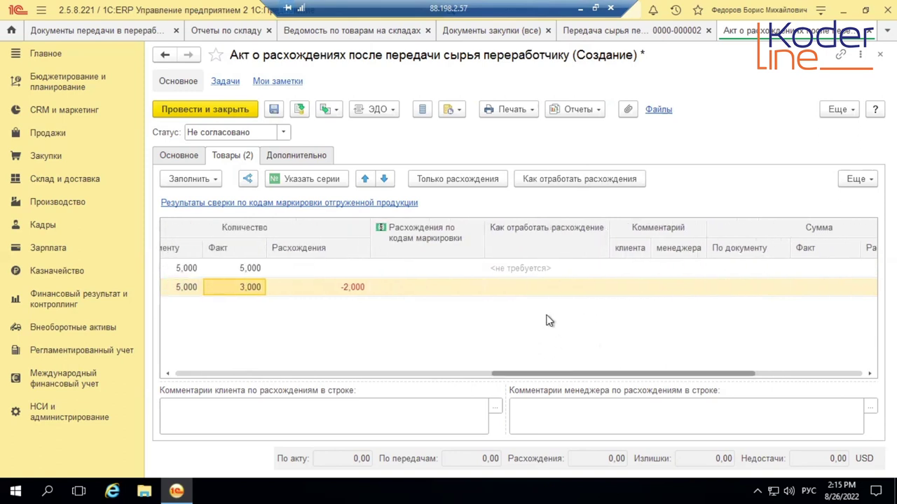
{"action": "left_click", "coordinate": [550, 286]}
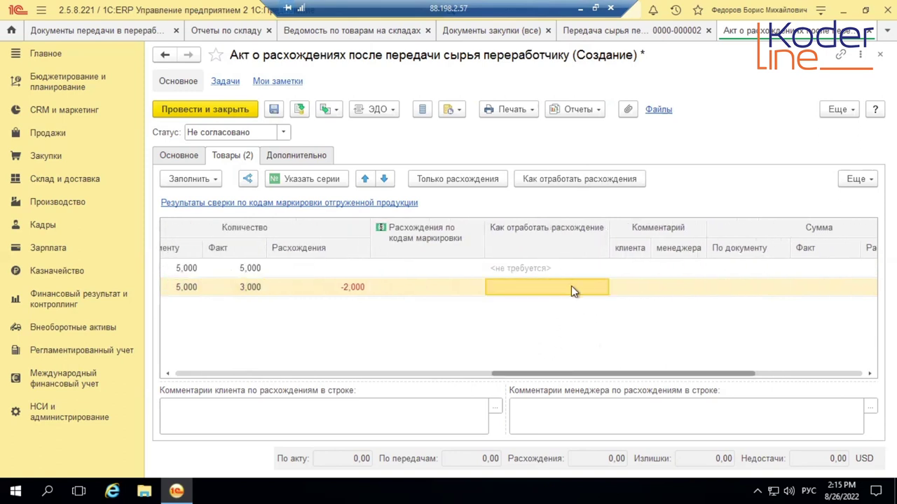
{"action": "double_click", "coordinate": [571, 286]}
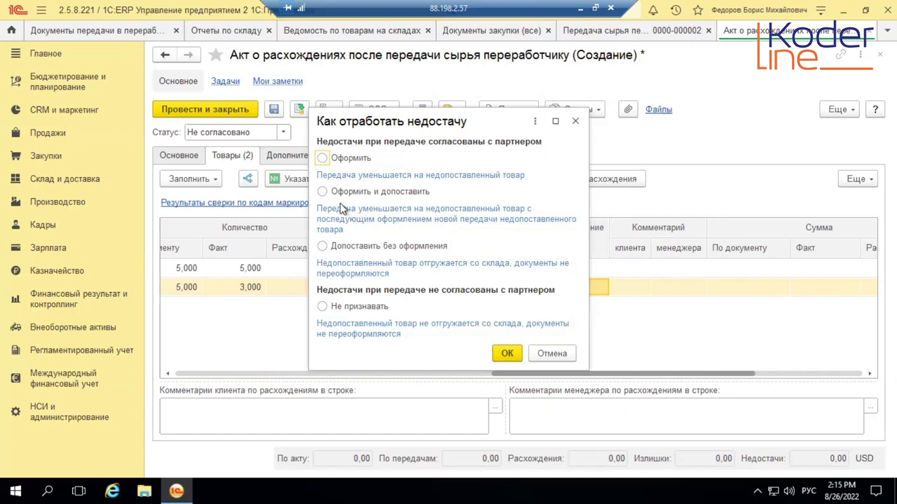
{"action": "left_click", "coordinate": [323, 192]}
{"action": "left_click", "coordinate": [505, 354]}
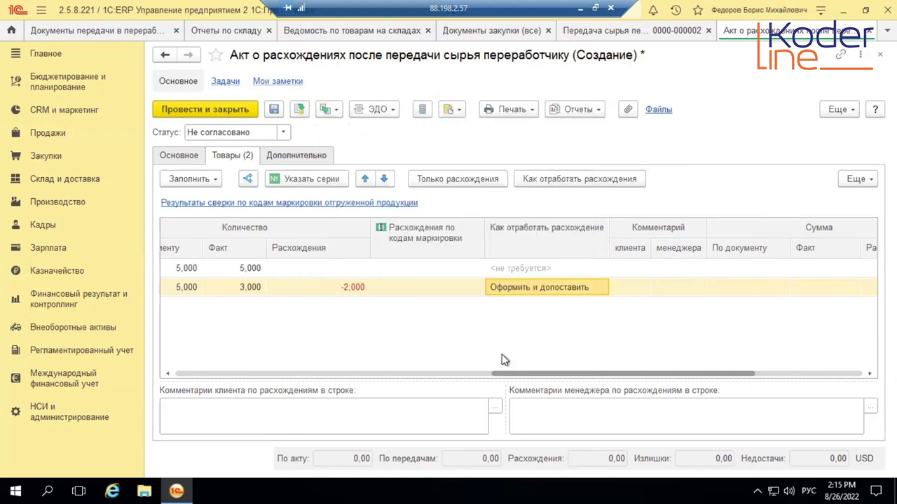
Set the discrepancy act's status to Отработано and post the act
{"action": "left_click_drag", "start_coordinate": [500, 375], "coordinate": [168, 364]}
{"action": "left_click", "coordinate": [181, 156]}
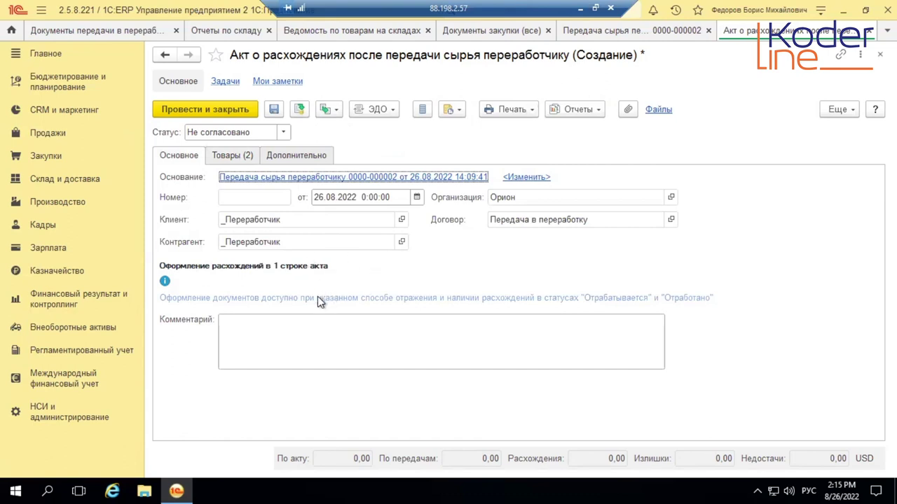
{"action": "left_click", "coordinate": [284, 132]}
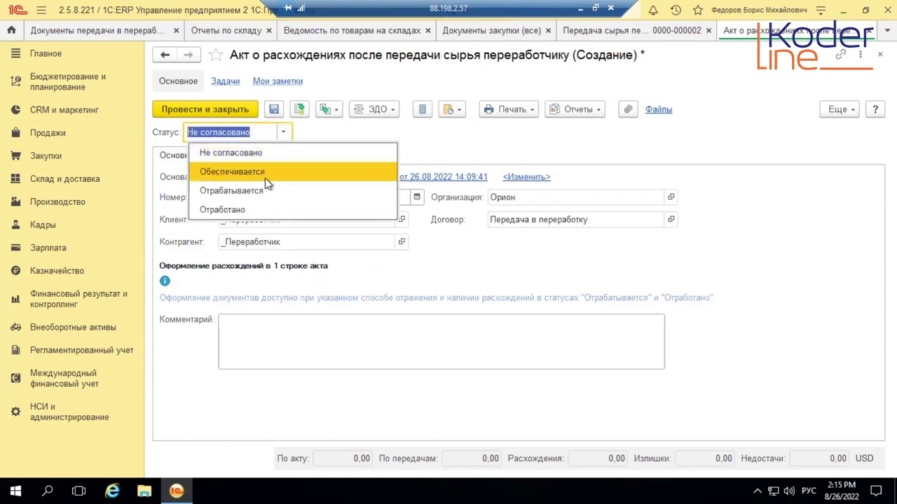
{"action": "left_click", "coordinate": [243, 208]}
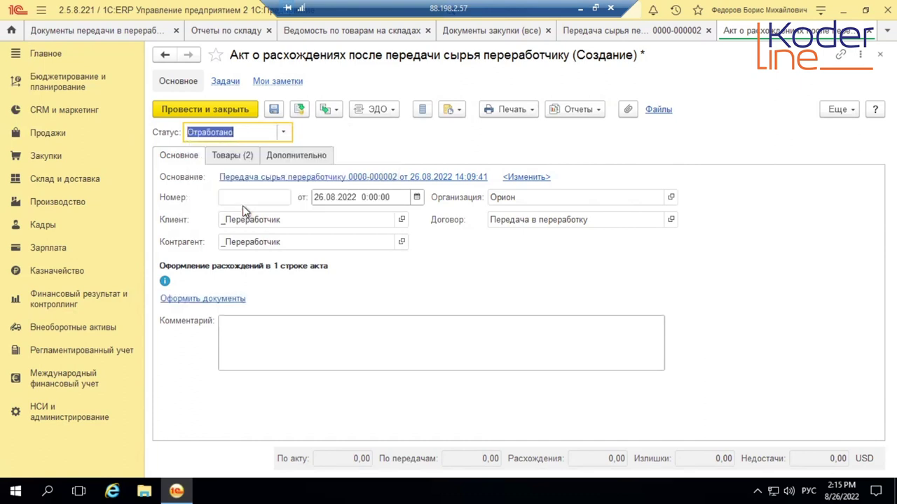
{"action": "left_click", "coordinate": [297, 111]}
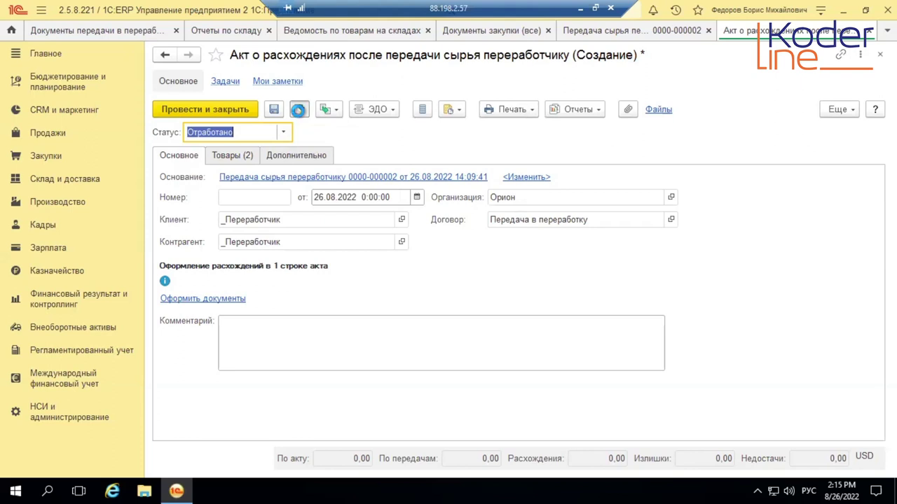
Generate the production report Ведомость по товарам, хранящимся у переработчиков and examine the receipt and closing balance of Заготовка 002
{"action": "left_click", "coordinate": [85, 204]}
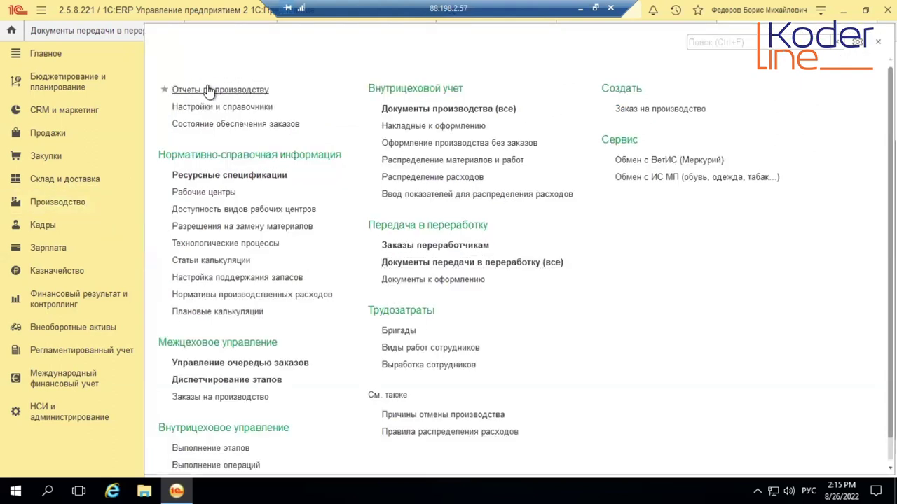
{"action": "scroll", "coordinate": [383, 348], "scroll_direction": "down", "scroll_amount": 3}
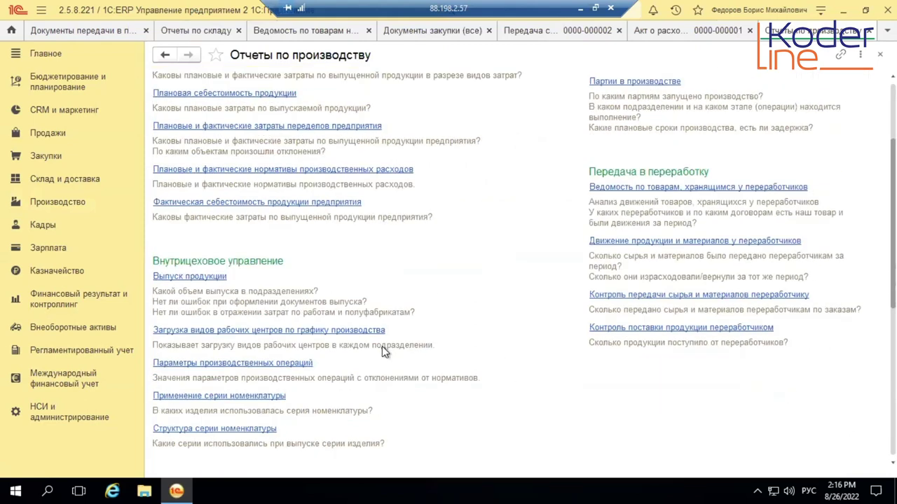
{"action": "left_click", "coordinate": [716, 189]}
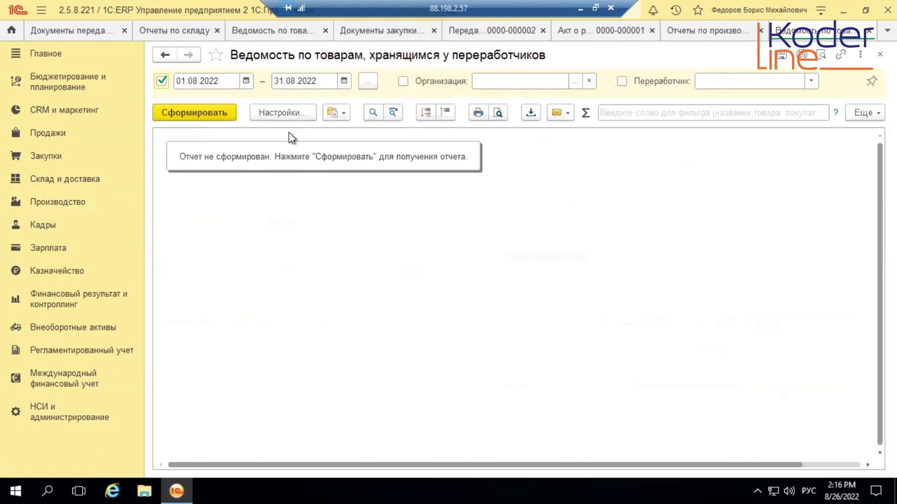
{"action": "left_click", "coordinate": [219, 112]}
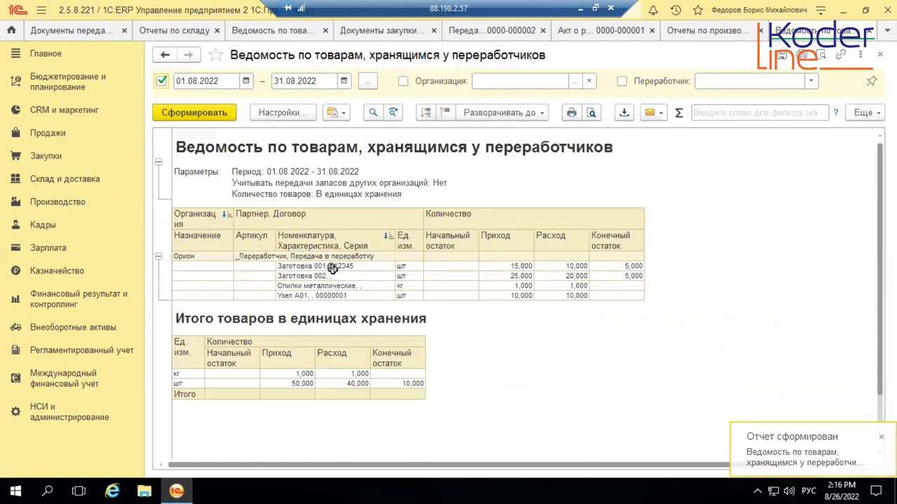
{"action": "left_click", "coordinate": [448, 279]}
{"action": "left_click", "coordinate": [491, 276]}
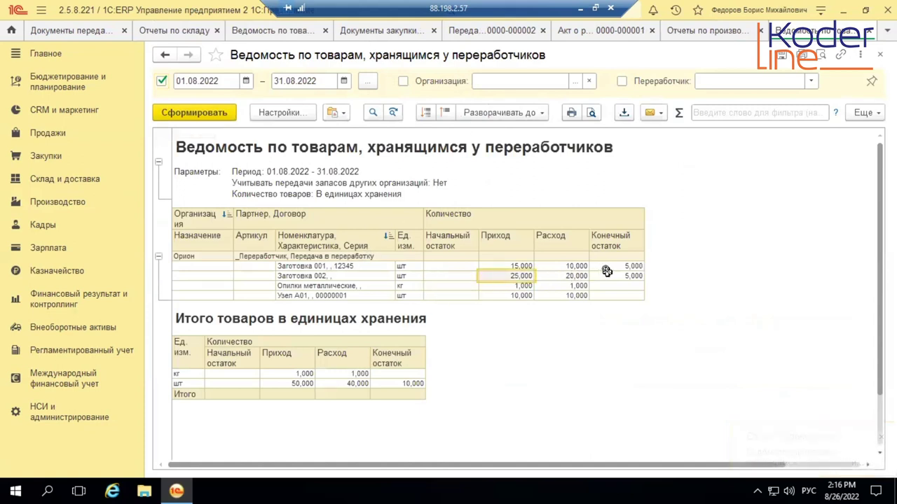
{"action": "left_click", "coordinate": [635, 275]}
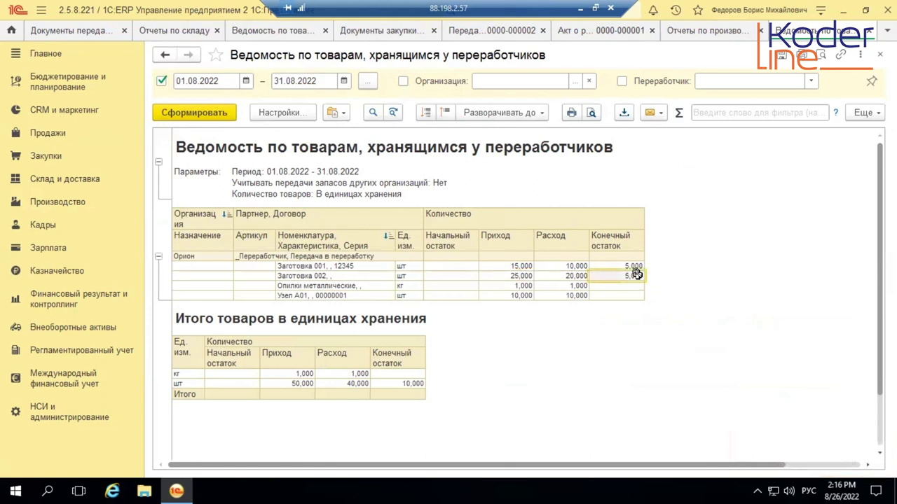
Set the report's period start to 26.08.2022 and generate the report again
{"action": "left_click", "coordinate": [245, 81]}
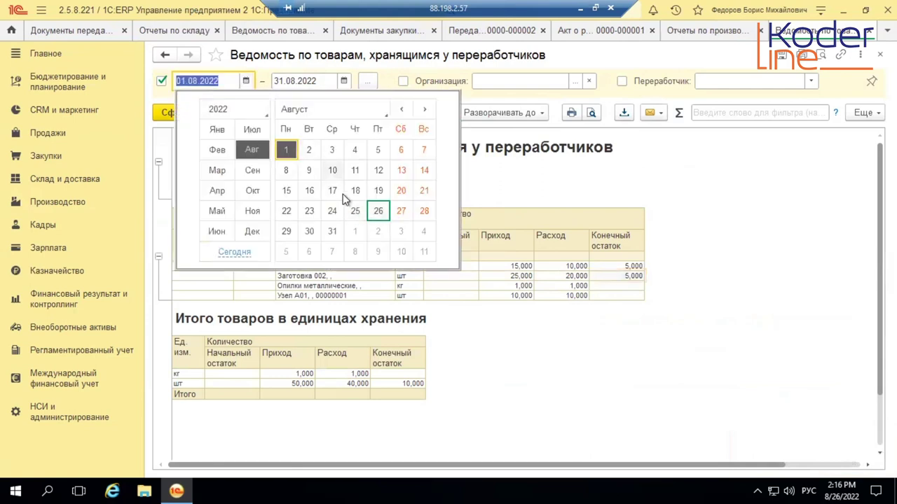
{"action": "left_click", "coordinate": [378, 211]}
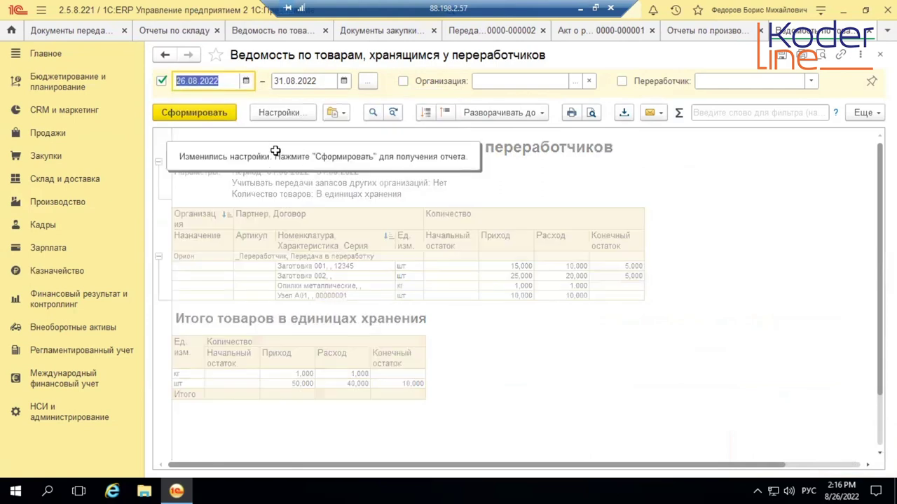
{"action": "left_click", "coordinate": [201, 115]}
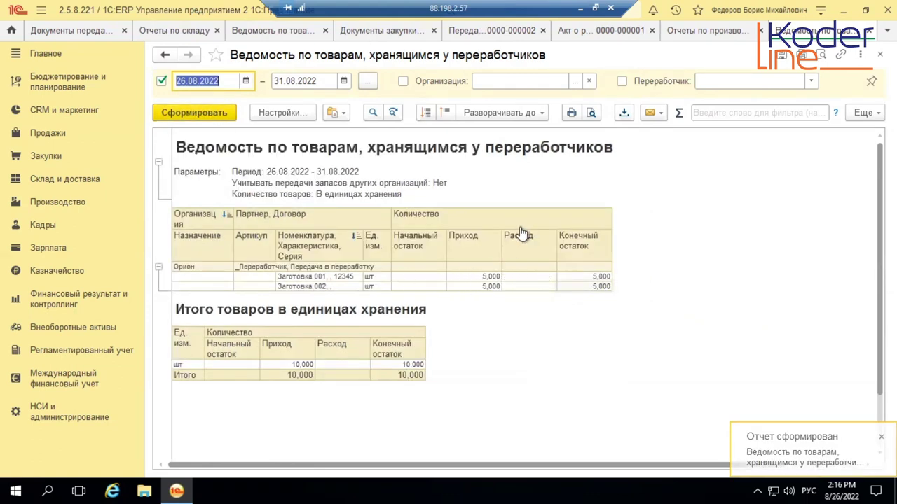
Return to the discrepancy act, post it again with status Отработано, and open its list of documents to process
{"action": "left_click", "coordinate": [592, 30]}
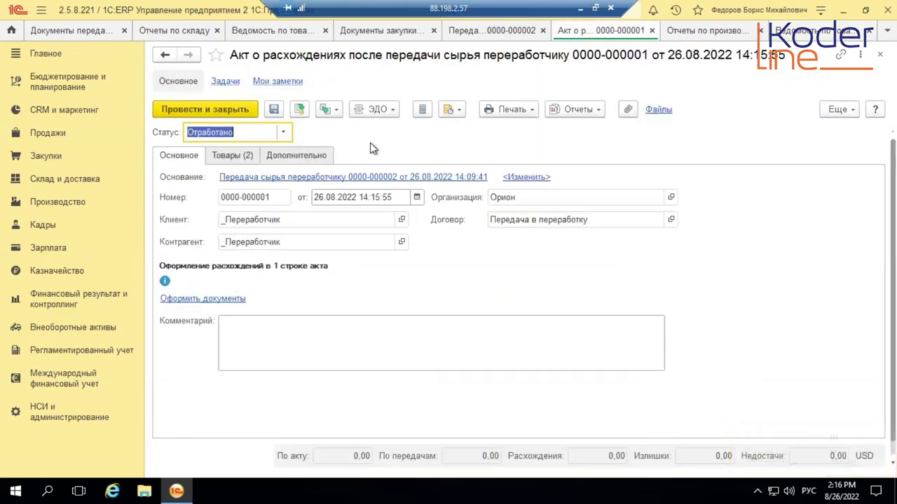
{"action": "left_click", "coordinate": [283, 132]}
{"action": "left_click", "coordinate": [259, 208]}
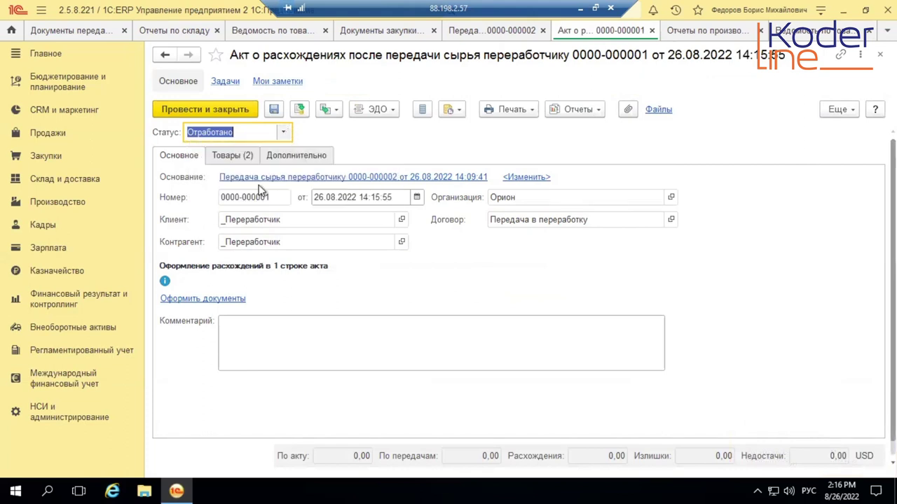
{"action": "left_click", "coordinate": [299, 109]}
{"action": "left_click", "coordinate": [201, 299]}
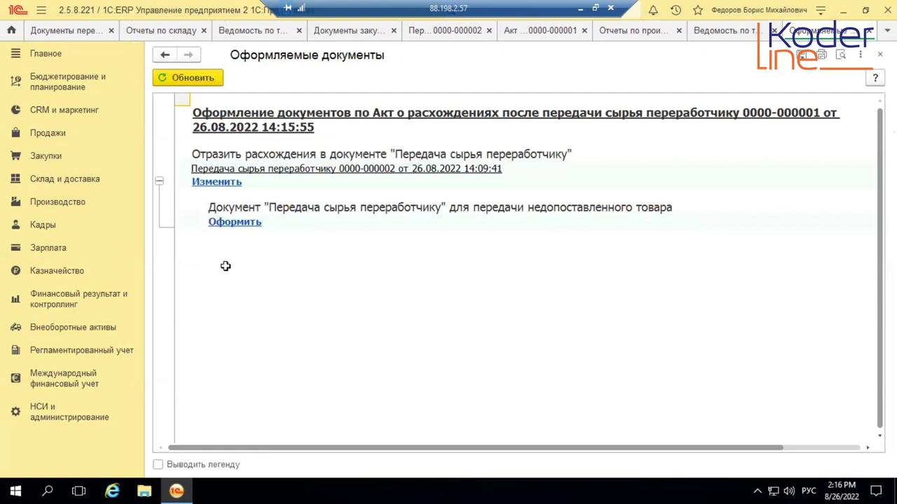
Apply the discrepancies to the original transfer document and regenerate Ведомость по товарам, хранящимся у переработчиков to check Заготовка 002's closing balance
{"action": "left_click", "coordinate": [218, 182]}
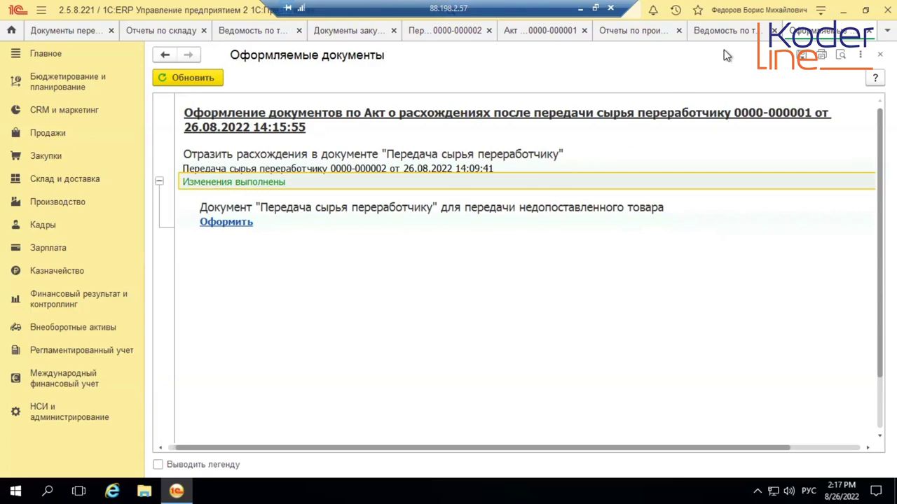
{"action": "left_click", "coordinate": [727, 32]}
{"action": "left_click", "coordinate": [194, 113]}
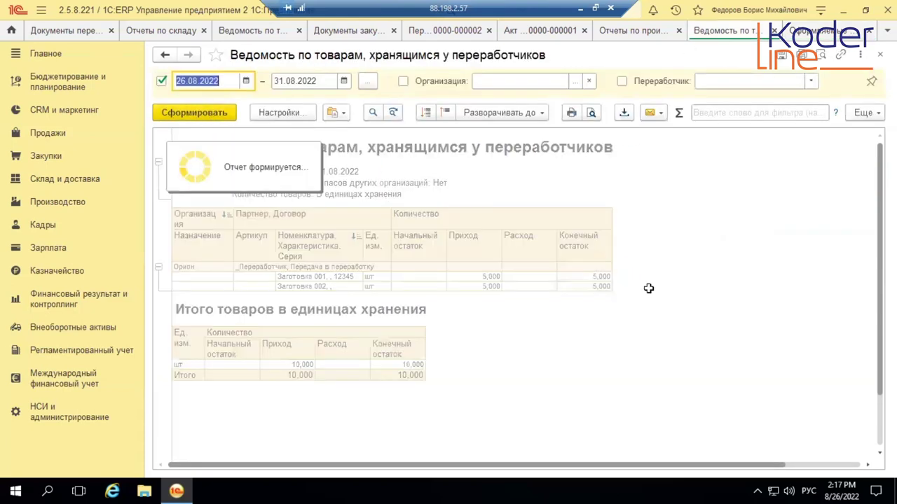
{"action": "left_click", "coordinate": [600, 287]}
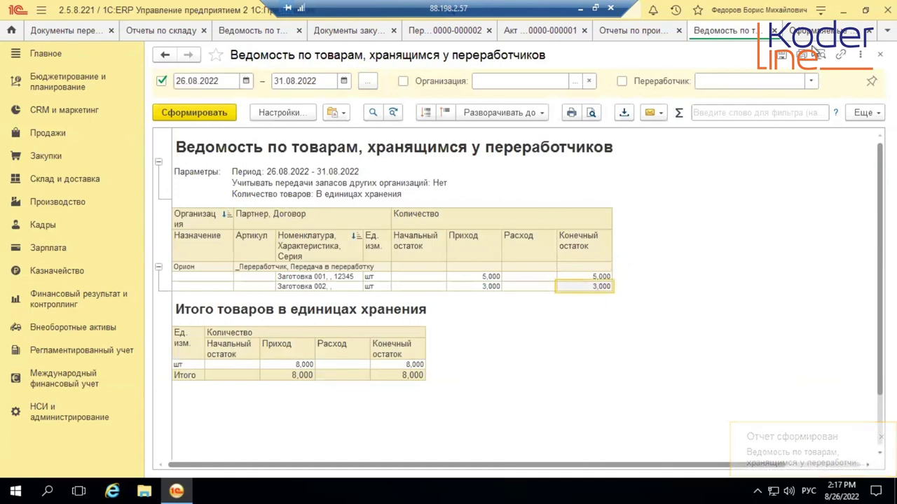
Create the Передача сырья переработчику document for the undelivered goods from the list of documents to process and check its goods
{"action": "left_click", "coordinate": [805, 30]}
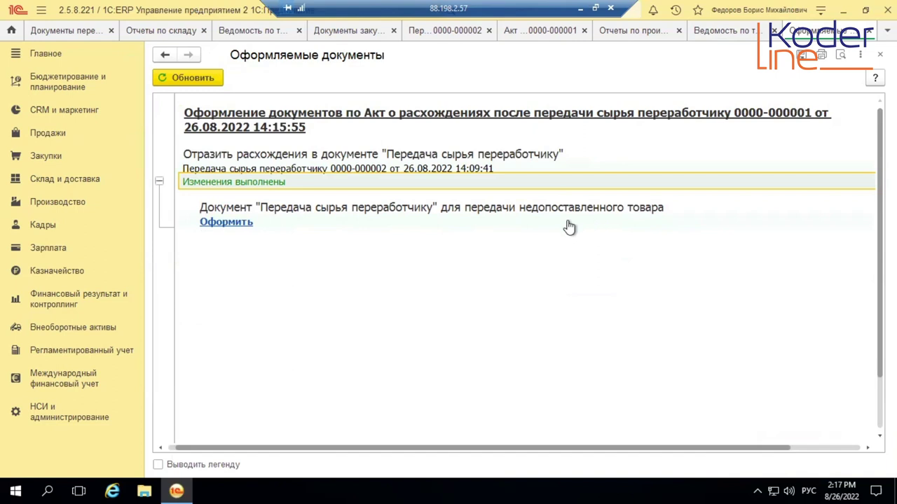
{"action": "left_click", "coordinate": [235, 222]}
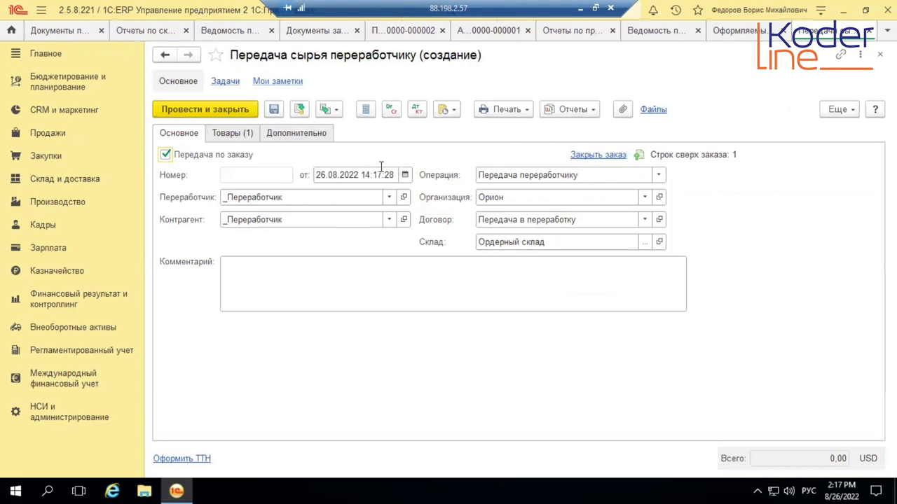
{"action": "left_click", "coordinate": [234, 140]}
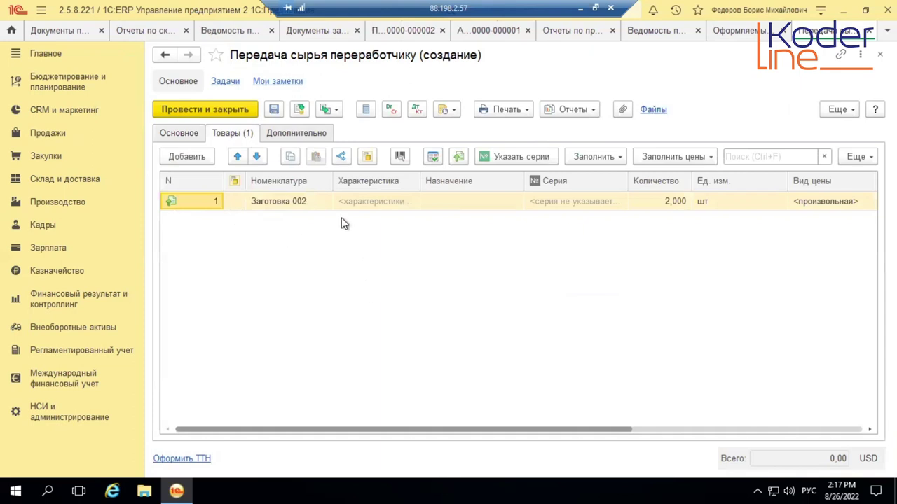
{"action": "left_click", "coordinate": [200, 134]}
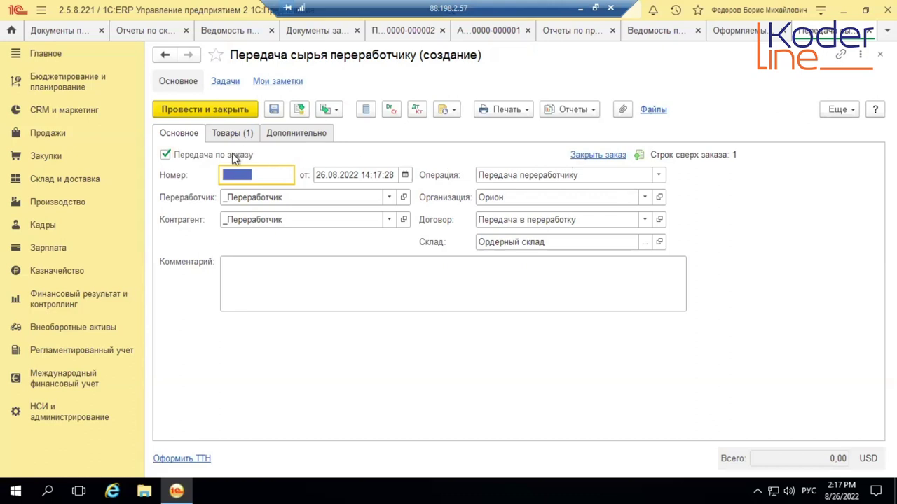
Disable Передача по заказу in the new transfer, confirm unlinking its goods from orders, and post and close it
{"action": "left_click", "coordinate": [165, 155]}
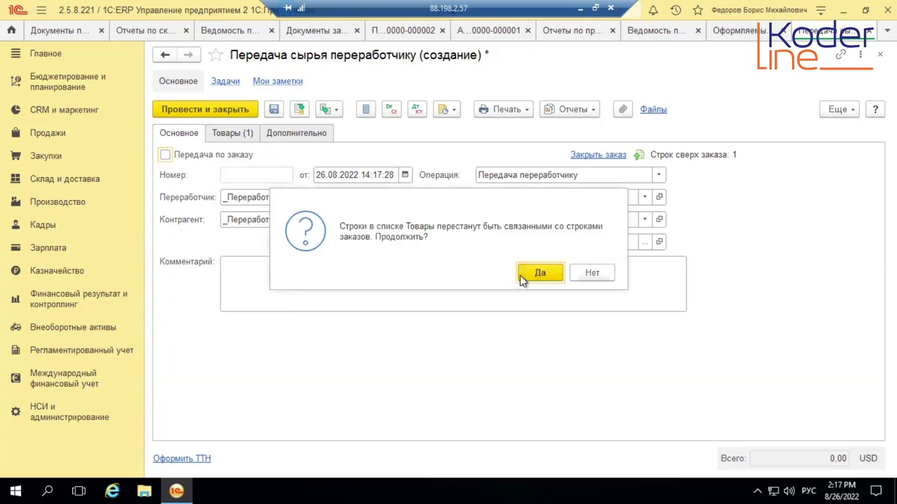
{"action": "left_click", "coordinate": [542, 272]}
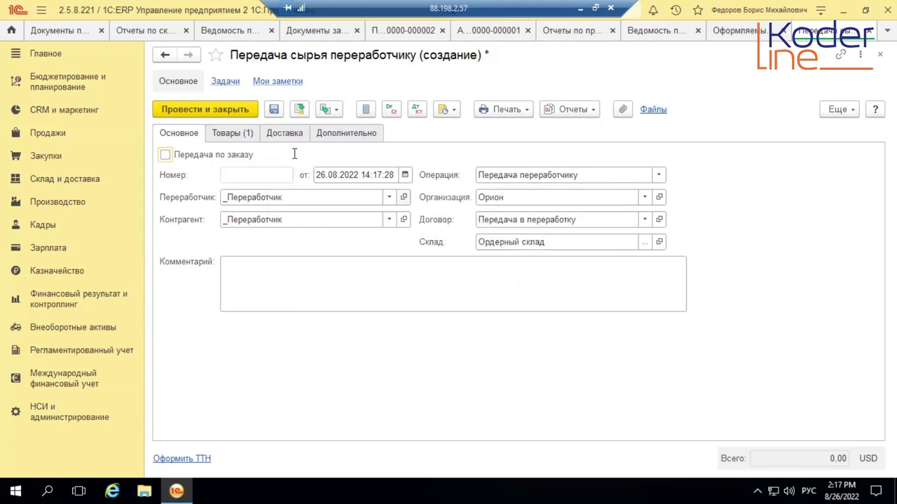
{"action": "left_click", "coordinate": [241, 133]}
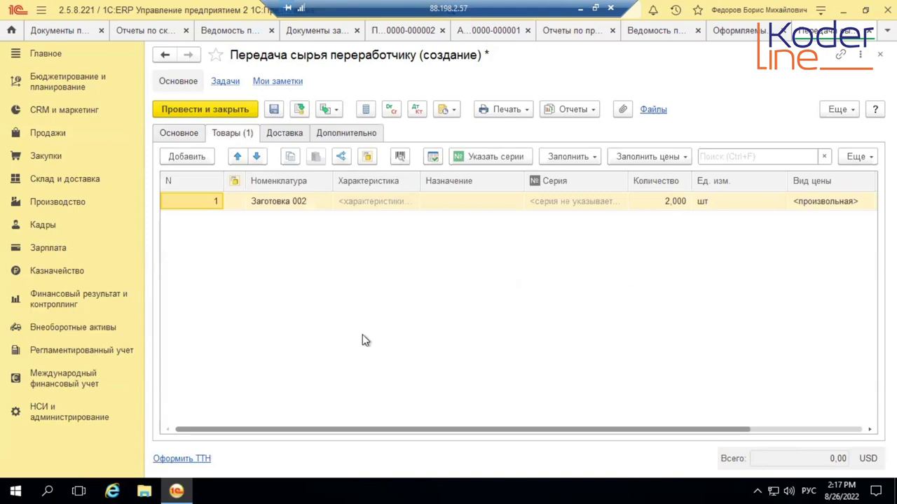
{"action": "left_click", "coordinate": [220, 114]}
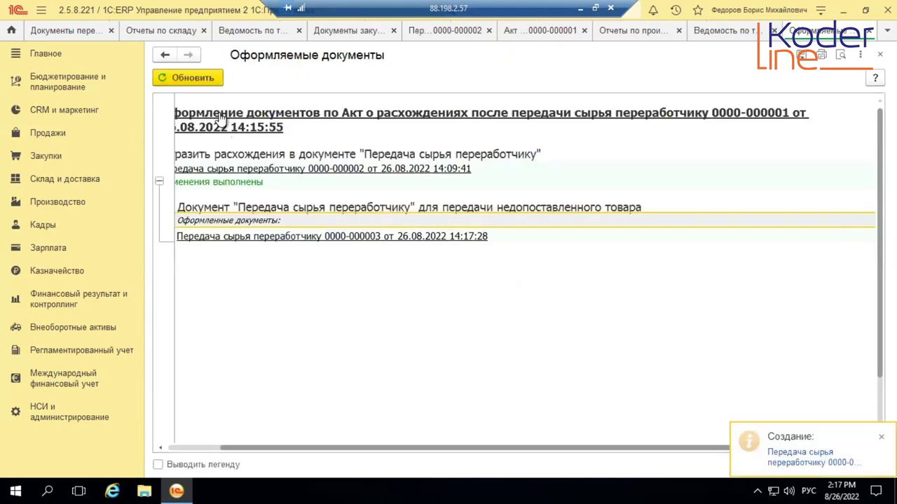
Close the list of documents to process and the discrepancy act
{"action": "left_click", "coordinate": [372, 322]}
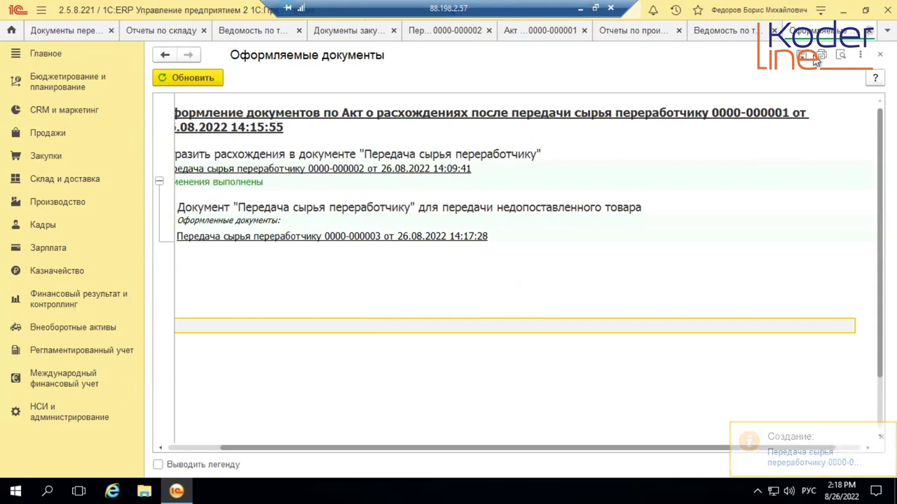
{"action": "left_click", "coordinate": [868, 31]}
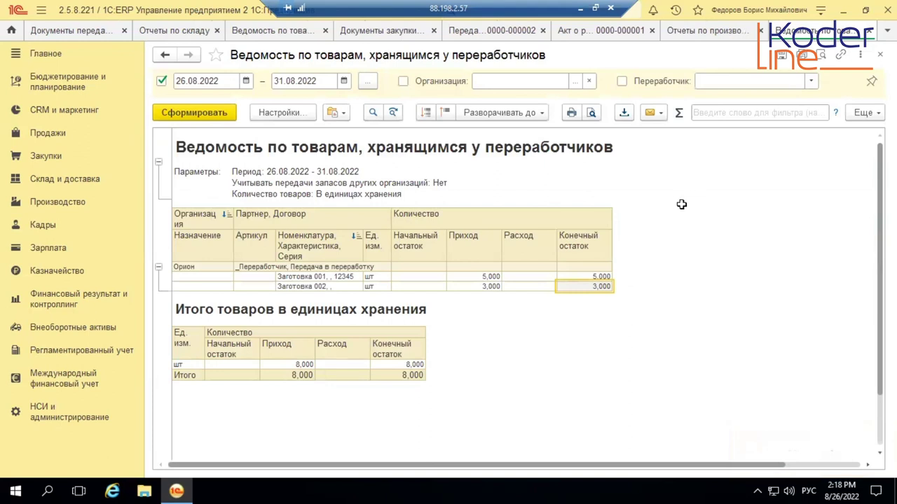
{"action": "left_click", "coordinate": [497, 34]}
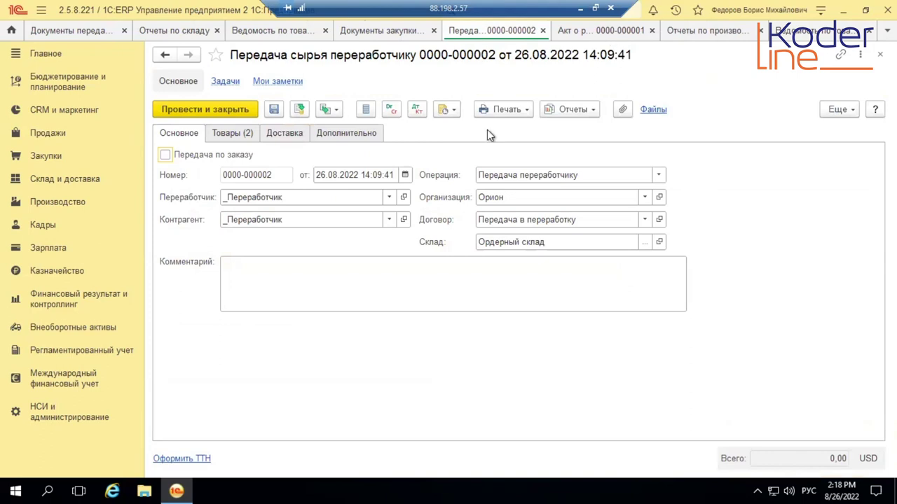
{"action": "key", "text": "ctrl+Tab"}
{"action": "left_click", "coordinate": [234, 156]}
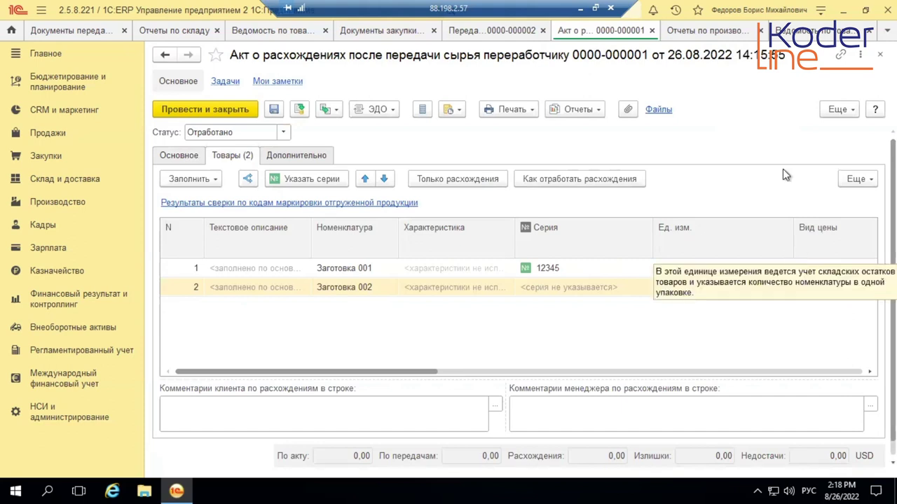
{"action": "left_click", "coordinate": [651, 32]}
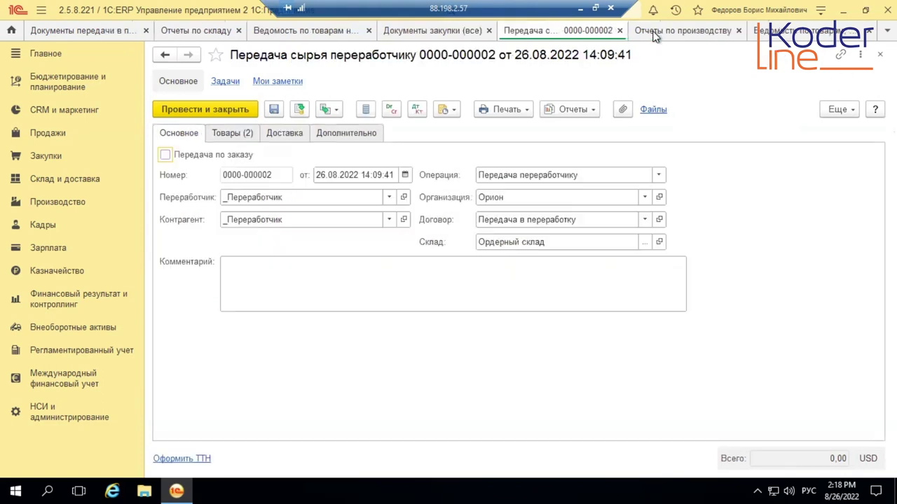
Generate Ведомость по товарам, хранящимся у переработчиков again to check the balances including the additional transfer
{"action": "left_click", "coordinate": [722, 34]}
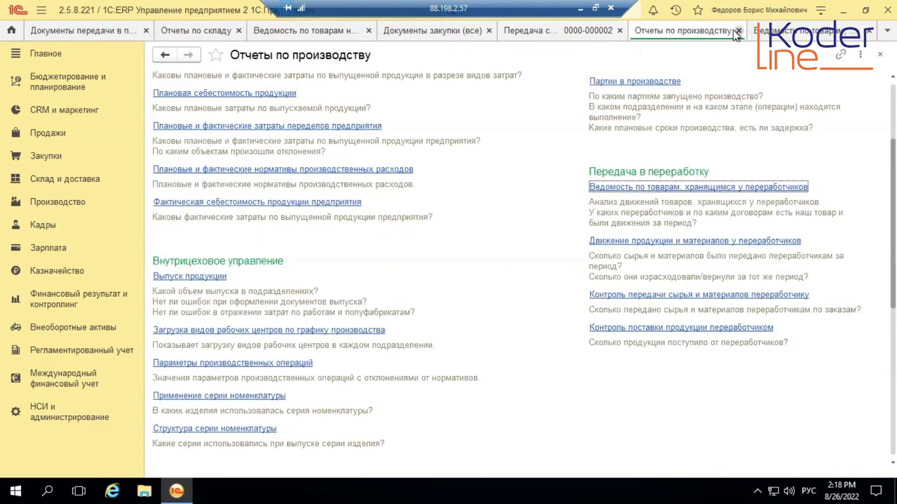
{"action": "left_click", "coordinate": [779, 32]}
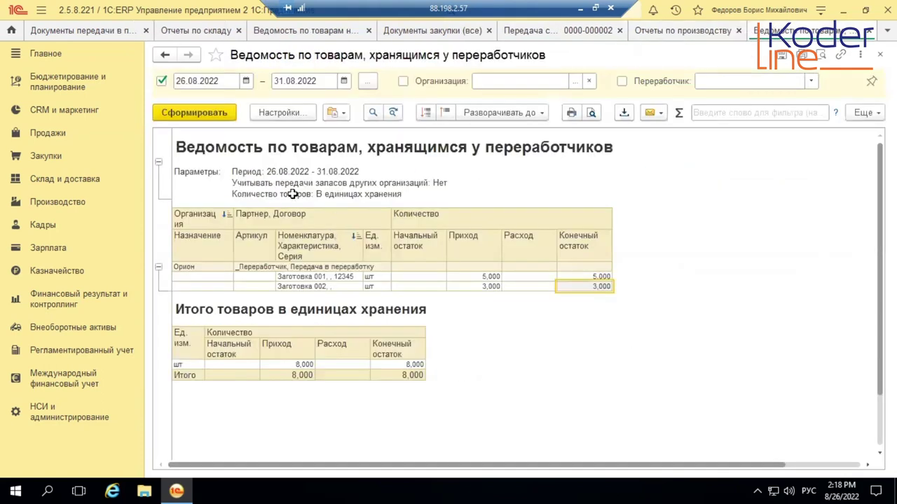
{"action": "left_click", "coordinate": [211, 112]}
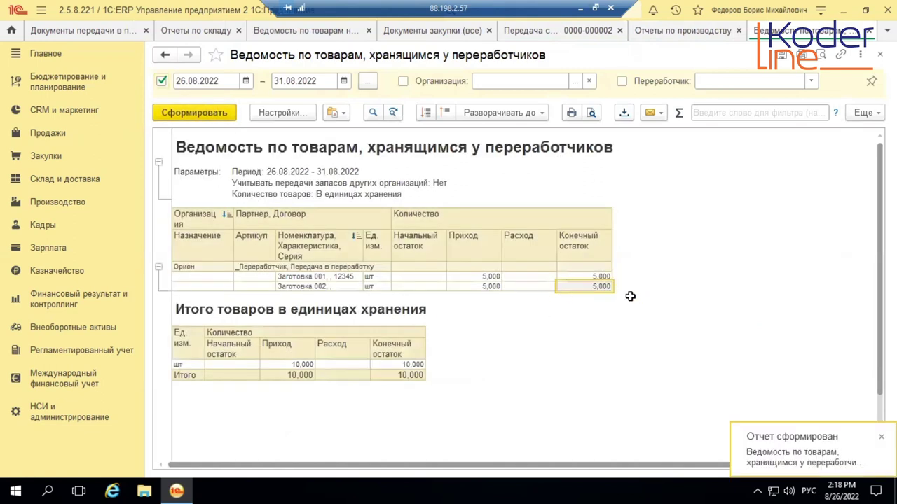
Add a Регистратор grouping under the Номенклатура level in the report's advanced structure settings and generate the report
{"action": "left_click", "coordinate": [286, 113]}
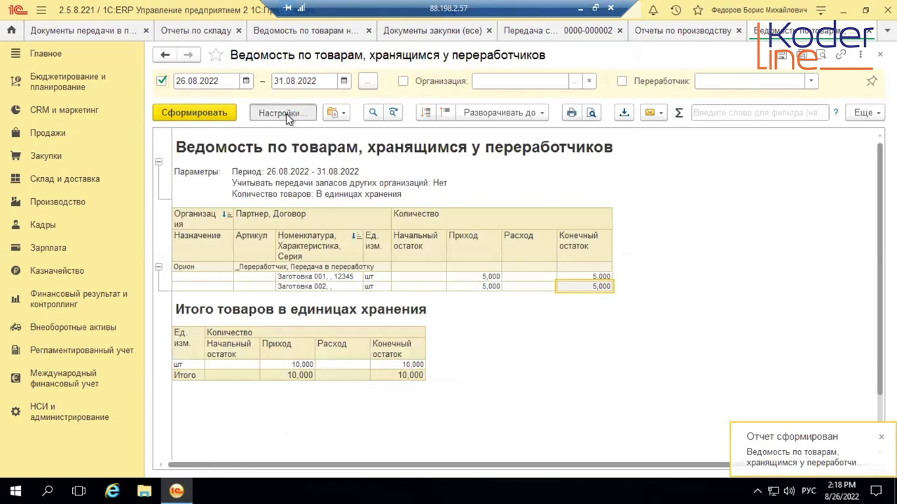
{"action": "left_click", "coordinate": [340, 141]}
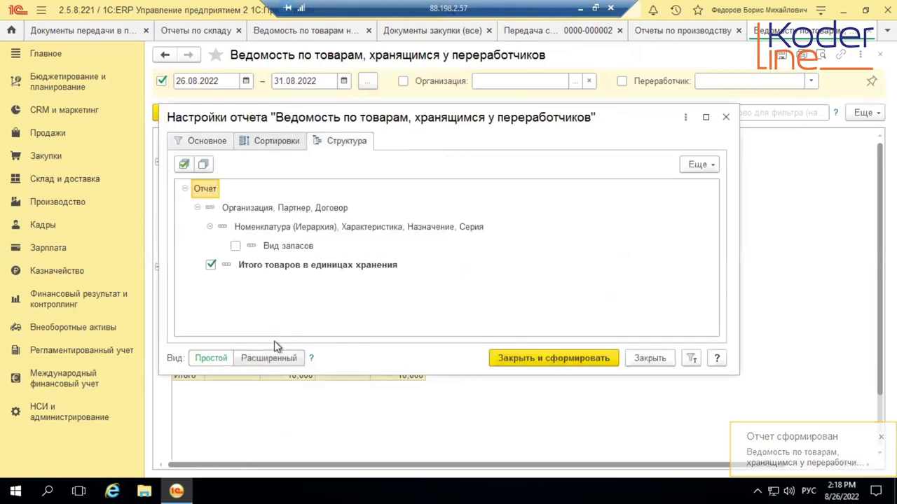
{"action": "left_click", "coordinate": [271, 358]}
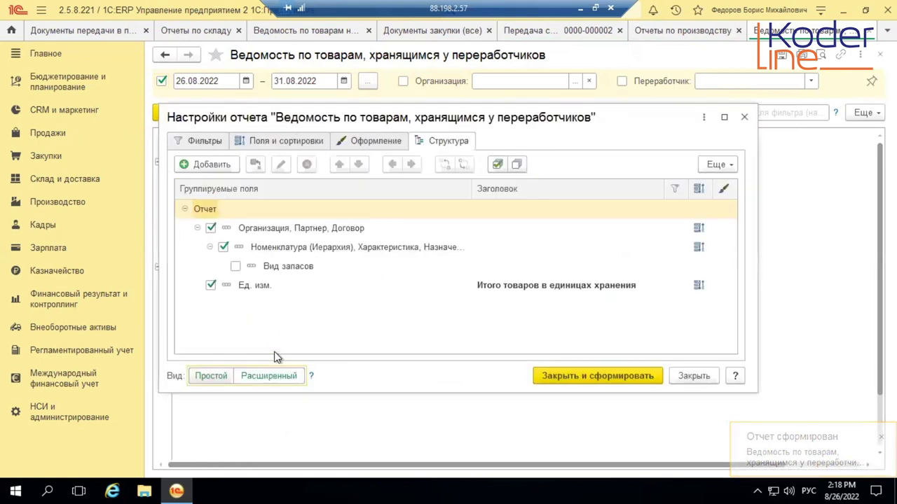
{"action": "left_click", "coordinate": [301, 249]}
{"action": "left_click", "coordinate": [188, 165]}
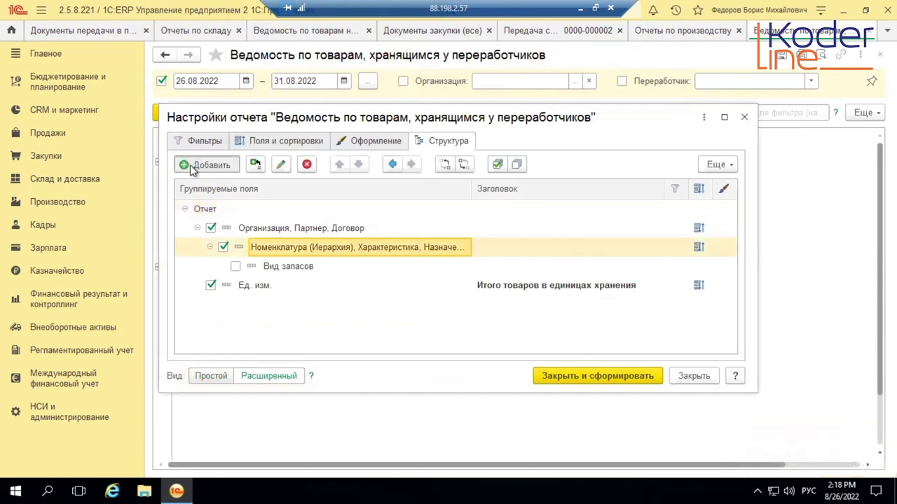
{"action": "scroll", "coordinate": [406, 277], "scroll_direction": "down", "scroll_amount": 8}
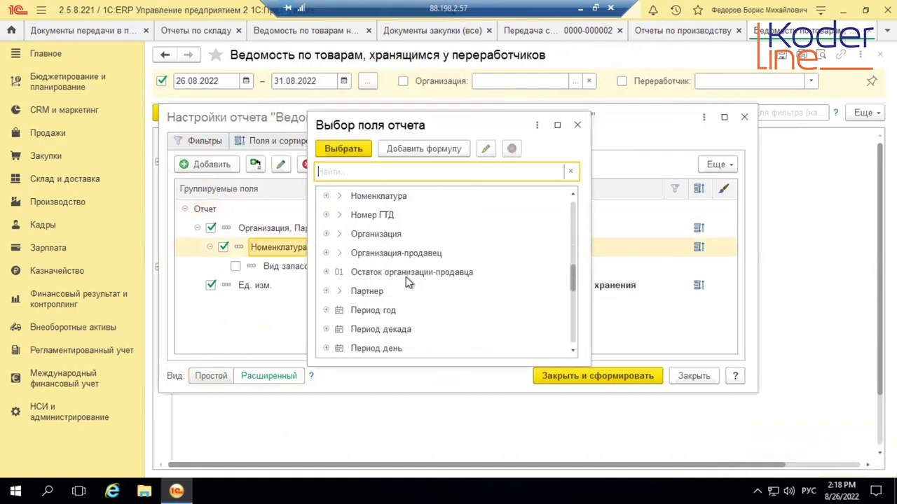
{"action": "scroll", "coordinate": [406, 277], "scroll_direction": "down", "scroll_amount": 7}
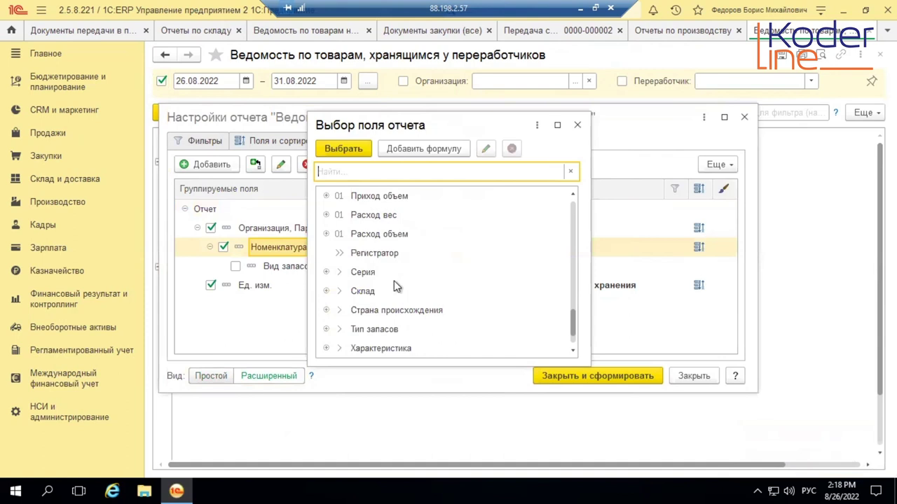
{"action": "double_click", "coordinate": [389, 256]}
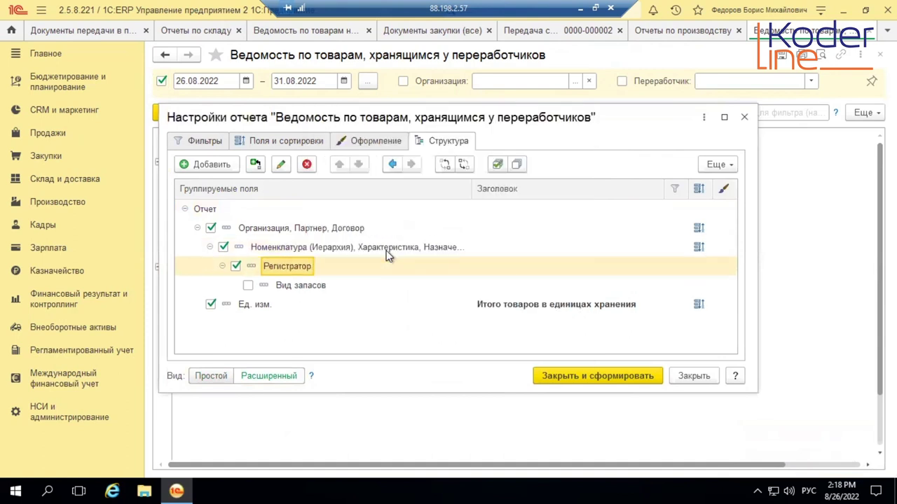
{"action": "left_click", "coordinate": [576, 376]}
{"action": "left_click", "coordinate": [173, 117]}
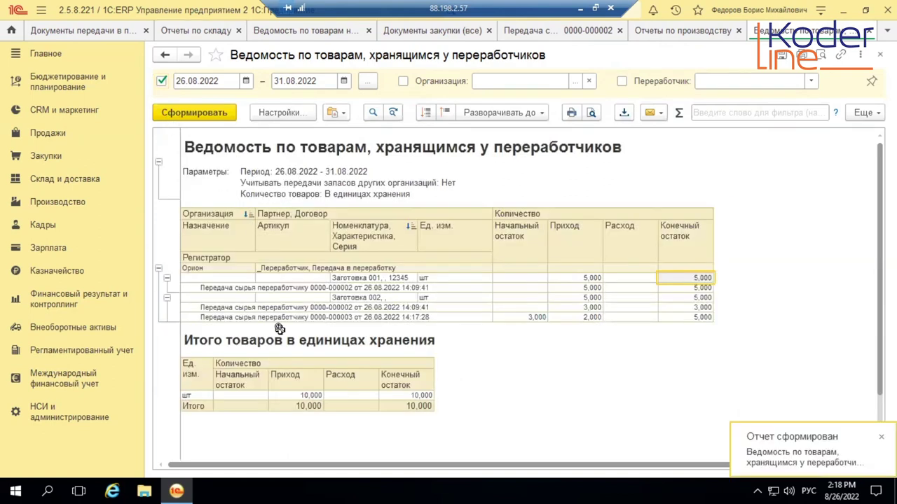
Examine which transfer documents make up the movements of Заготовка 001 and Заготовка 002 in the report
{"action": "left_click", "coordinate": [364, 286]}
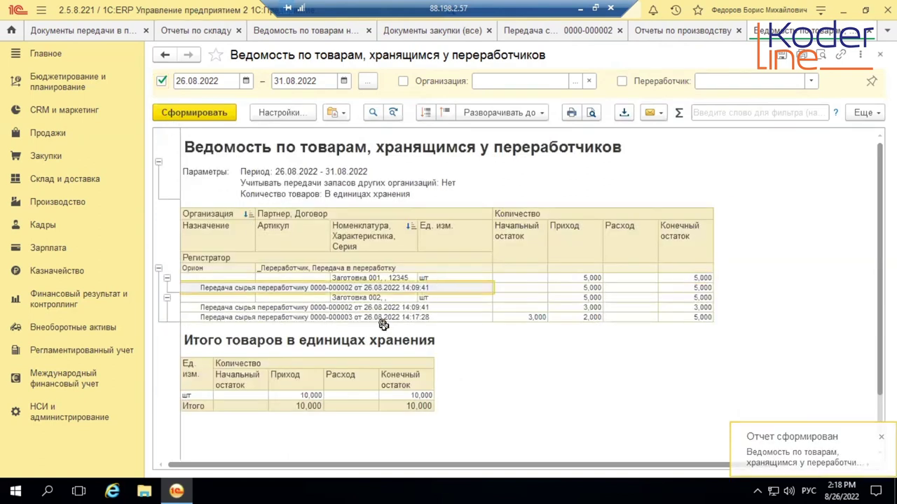
{"action": "left_click", "coordinate": [369, 309]}
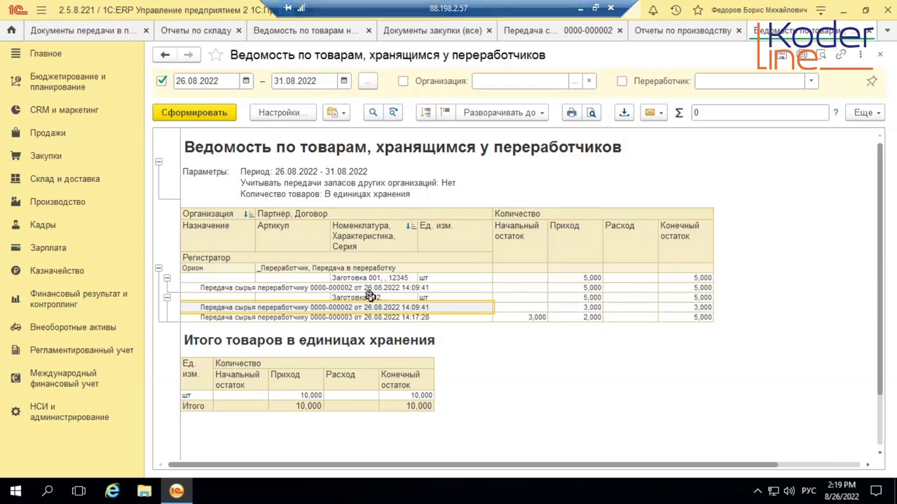
{"action": "left_click", "coordinate": [400, 287]}
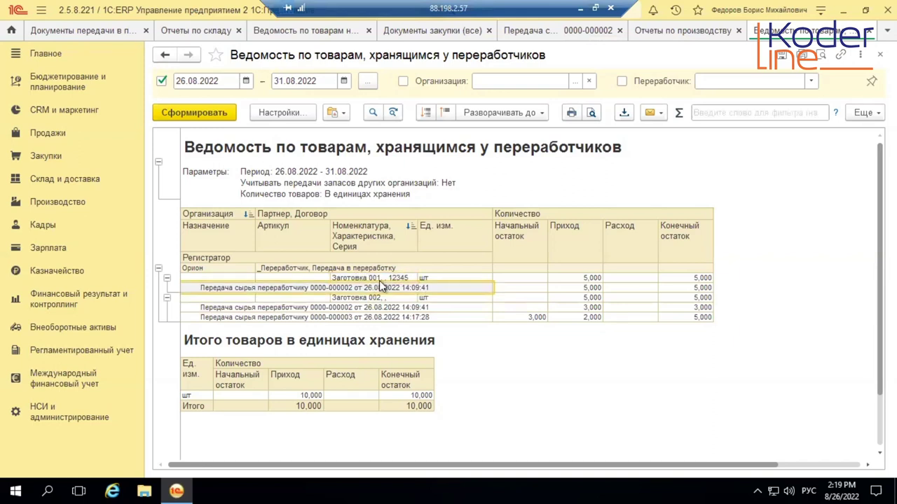
{"action": "left_click", "coordinate": [378, 278]}
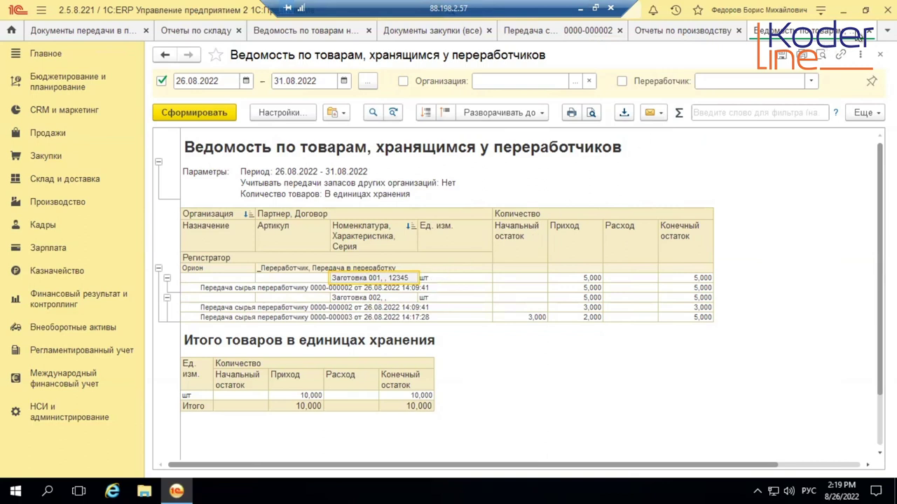
Close the report without saving its changed variant, open it anew, and close the original raw material transfer document
{"action": "left_click", "coordinate": [869, 31]}
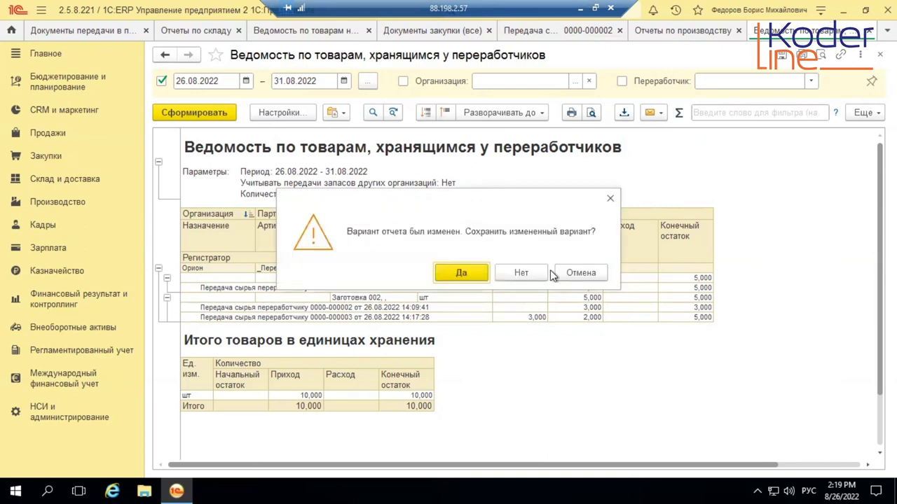
{"action": "left_click", "coordinate": [545, 273]}
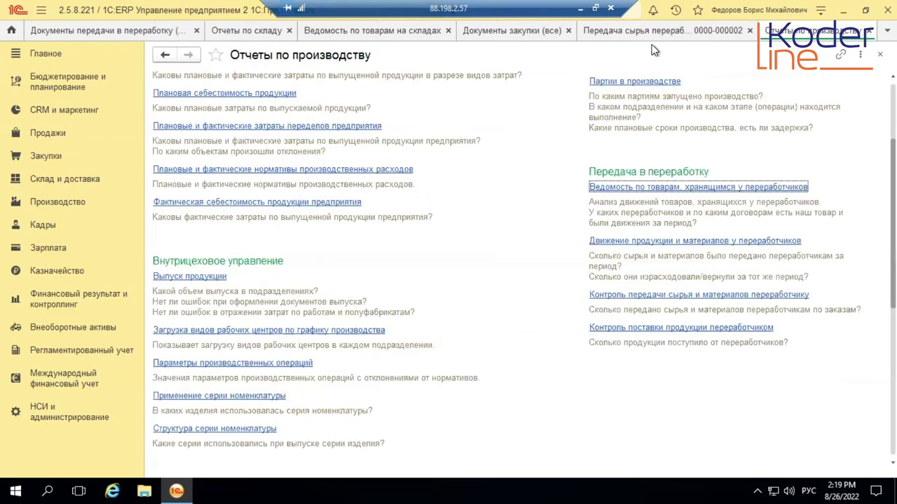
{"action": "left_click", "coordinate": [650, 187]}
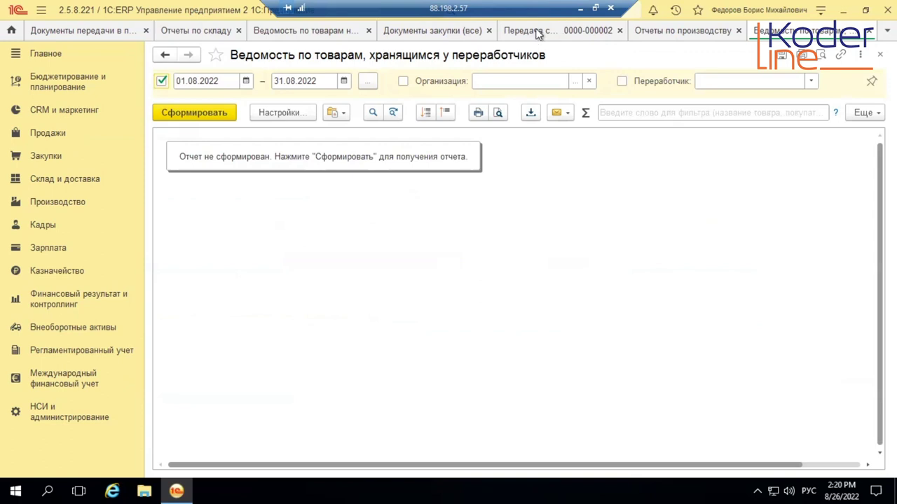
{"action": "left_click", "coordinate": [619, 30]}
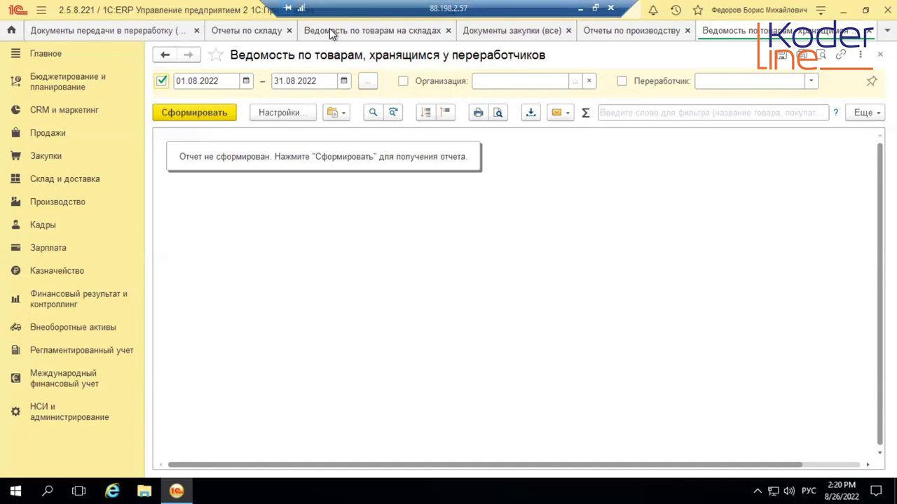
Create a Пересортица товаров у переработчика document from the list of processing transfer documents
{"action": "left_click", "coordinate": [159, 33]}
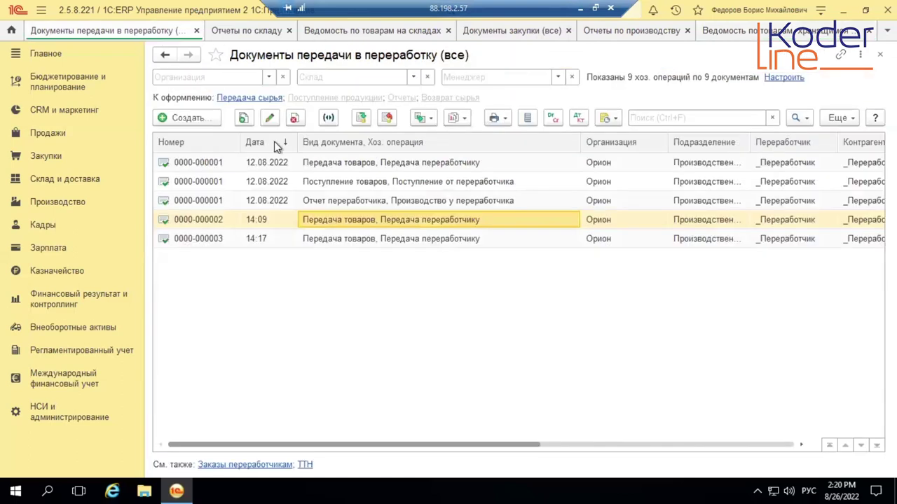
{"action": "left_click", "coordinate": [201, 118]}
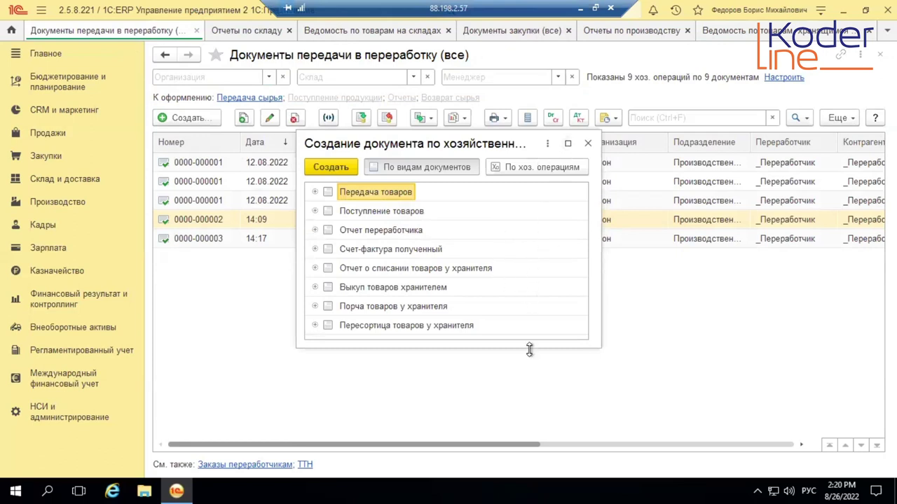
{"action": "left_click_drag", "start_coordinate": [530, 349], "coordinate": [523, 376]}
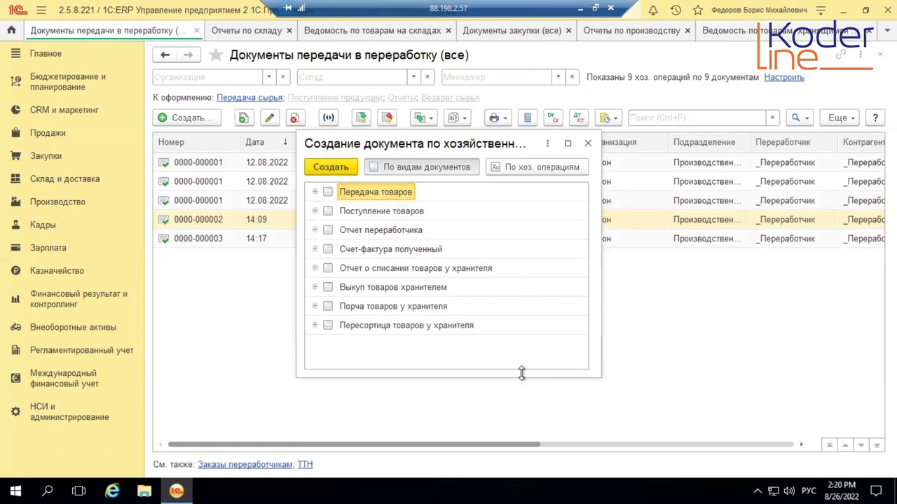
{"action": "left_click", "coordinate": [316, 326]}
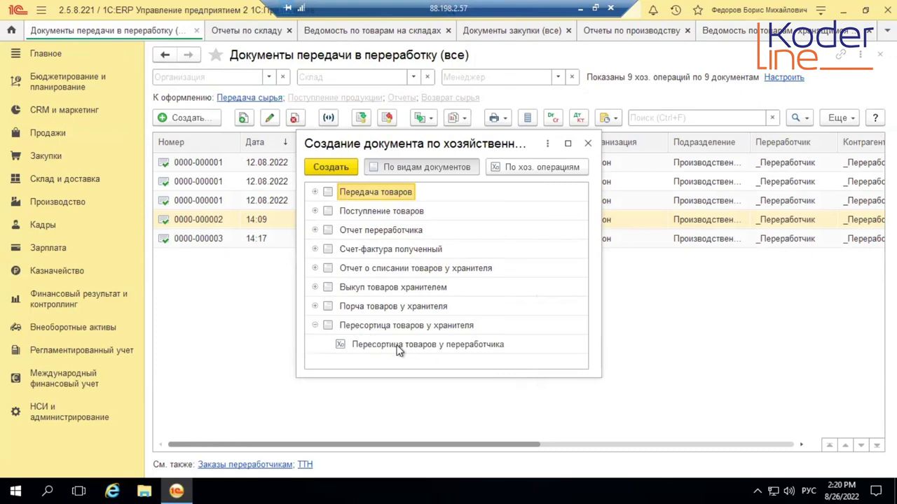
{"action": "left_click", "coordinate": [391, 348]}
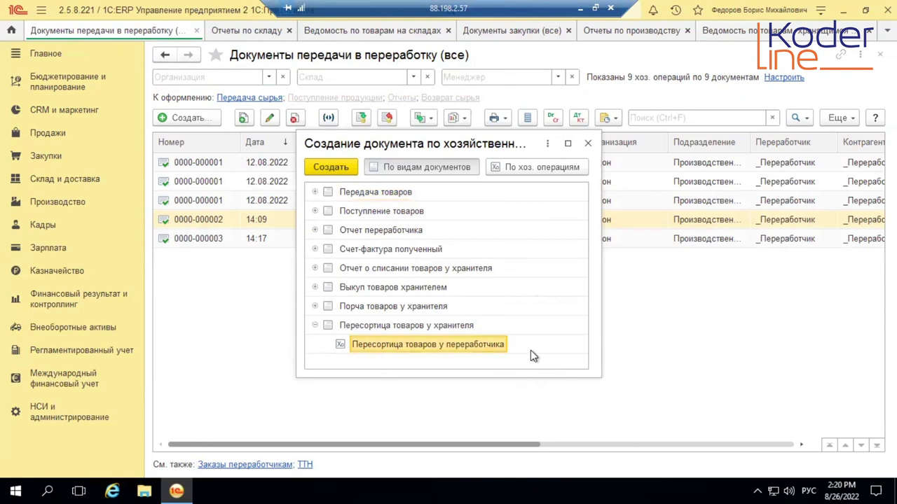
{"action": "double_click", "coordinate": [478, 344]}
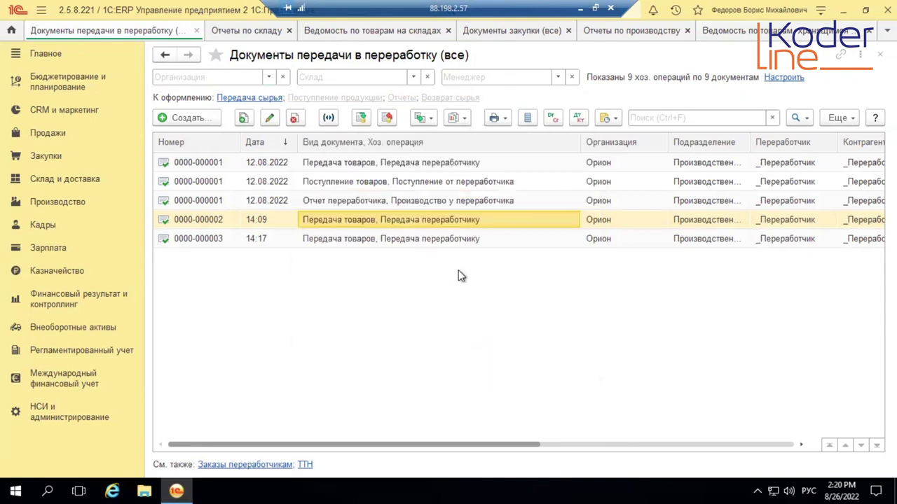
Set the processor to _Переработчик and the organization to Орион, and enable receiving goods at write-off cost
{"action": "left_click", "coordinate": [369, 178]}
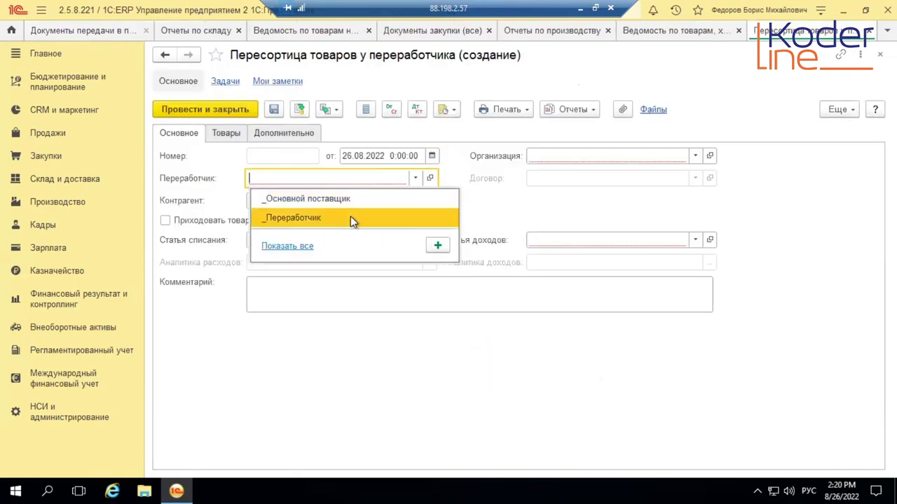
{"action": "left_click", "coordinate": [353, 218]}
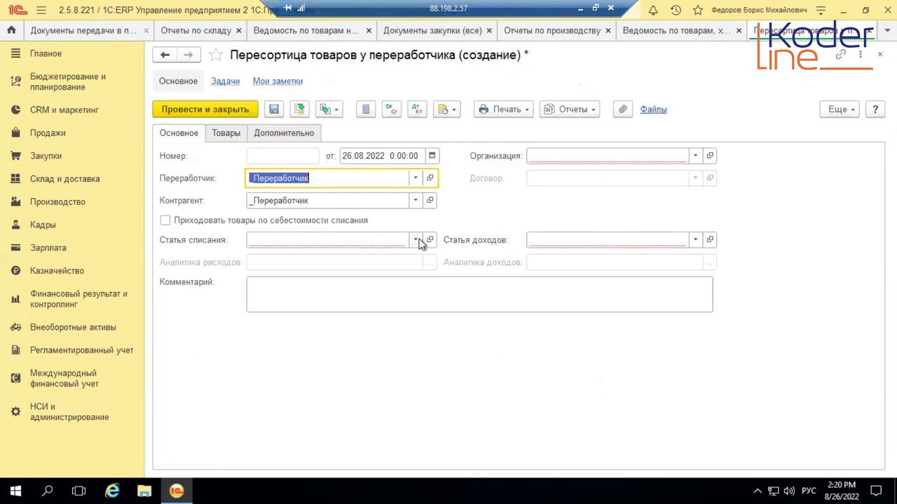
{"action": "left_click", "coordinate": [416, 240]}
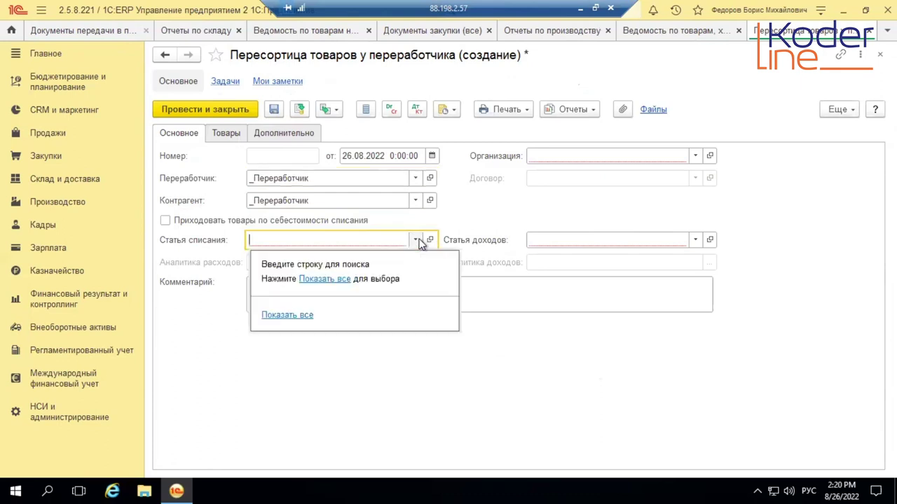
{"action": "key", "text": "Escape"}
{"action": "left_click", "coordinate": [166, 221]}
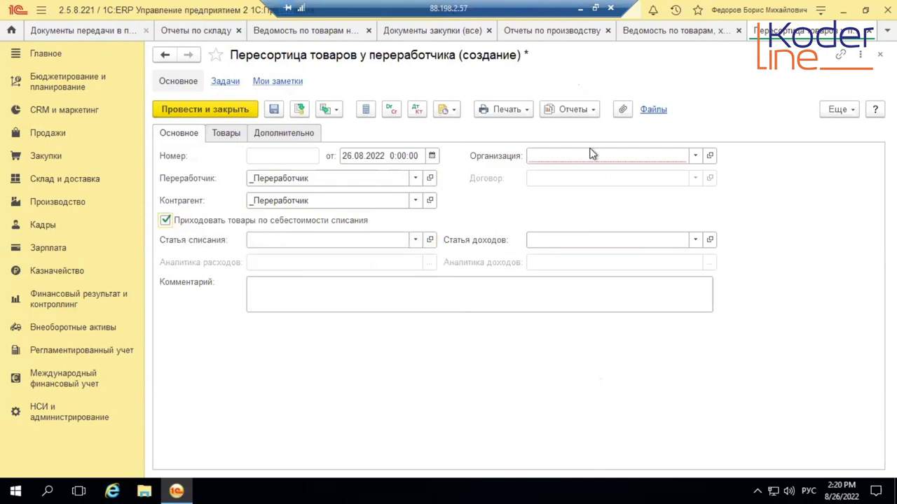
{"action": "left_click", "coordinate": [695, 155]}
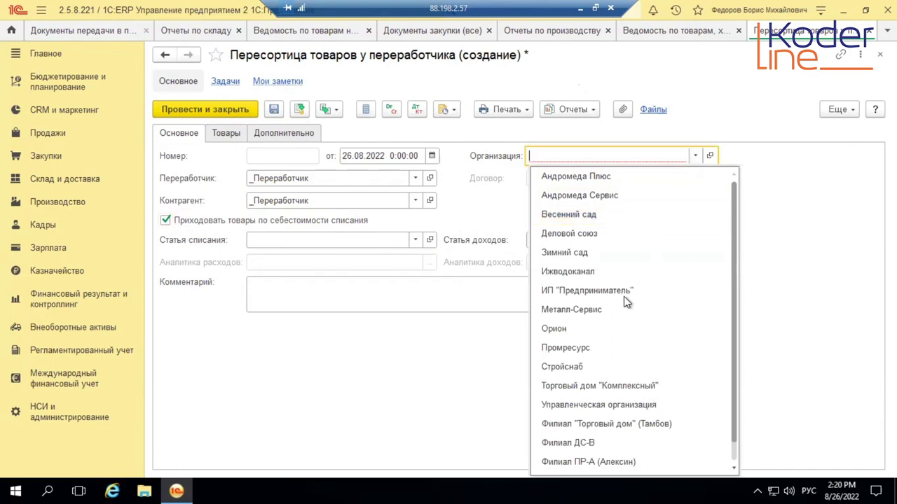
{"action": "left_click", "coordinate": [579, 328]}
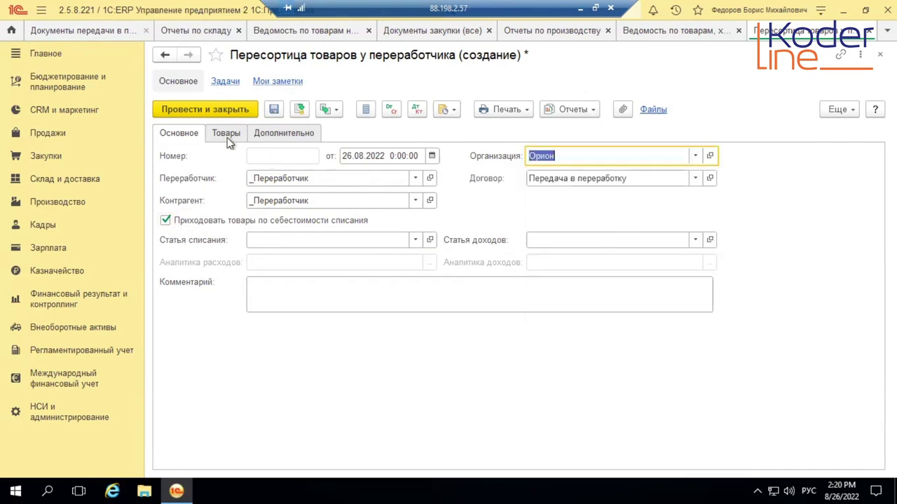
Add a goods line writing off Заготовка 001 with the existing series 12345
{"action": "left_click", "coordinate": [226, 134]}
{"action": "left_click", "coordinate": [188, 157]}
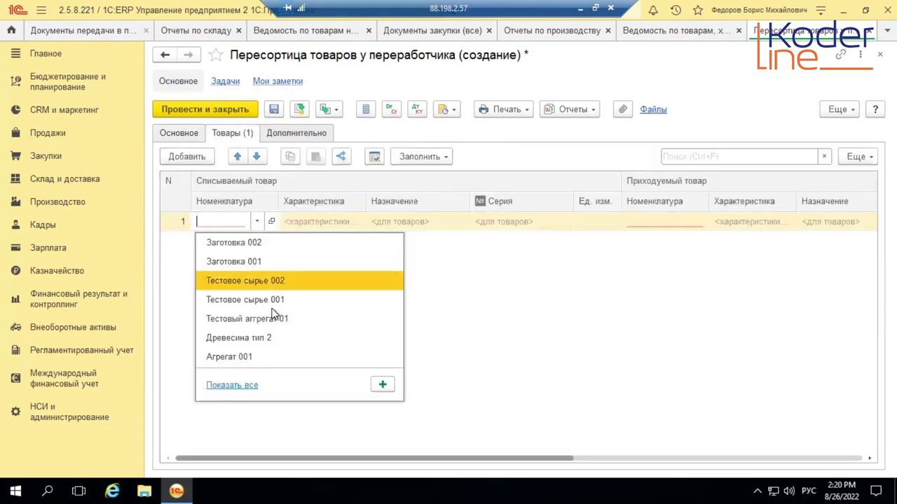
{"action": "left_click", "coordinate": [253, 264]}
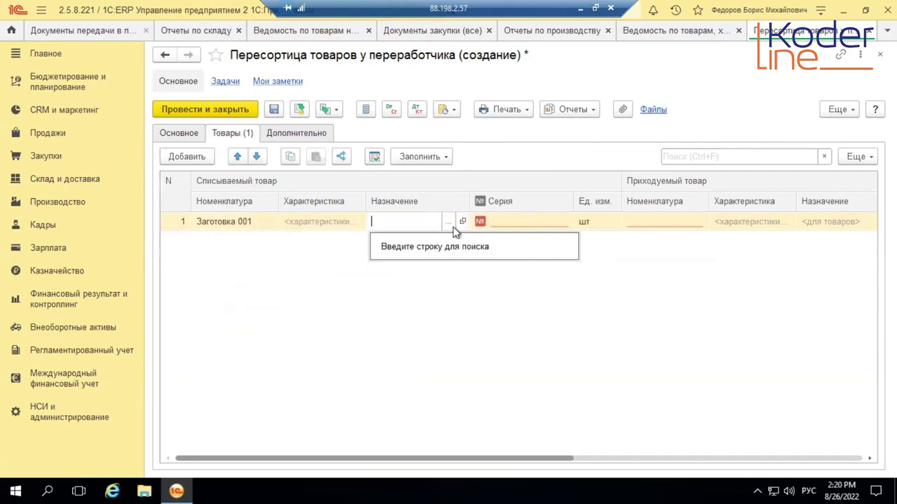
{"action": "left_click", "coordinate": [546, 223]}
{"action": "left_click", "coordinate": [550, 222]}
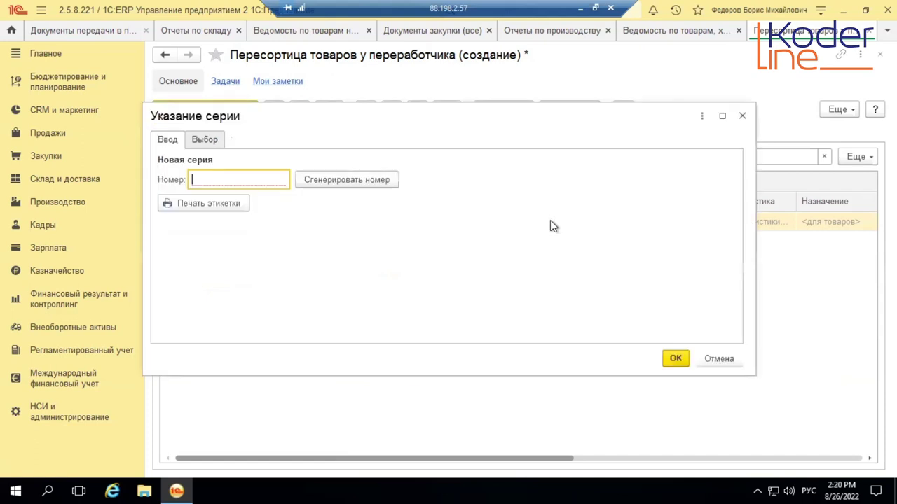
{"action": "left_click", "coordinate": [206, 139]}
{"action": "double_click", "coordinate": [243, 210]}
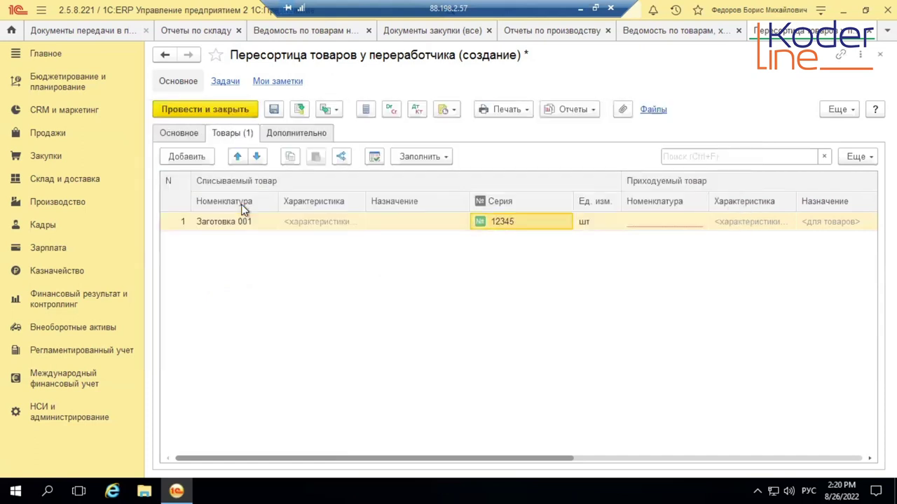
Set the received item of the line to Заготовка 001 with a new series numbered 54321
{"action": "left_click", "coordinate": [653, 224]}
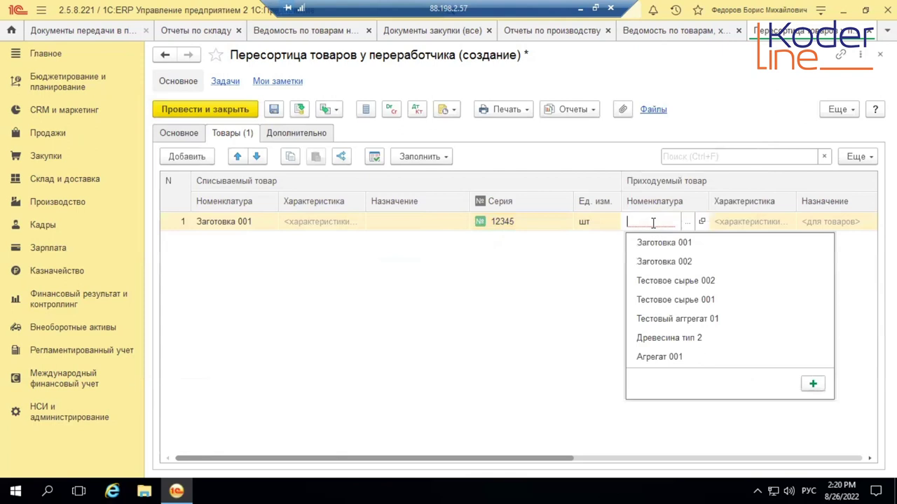
{"action": "left_click", "coordinate": [661, 243]}
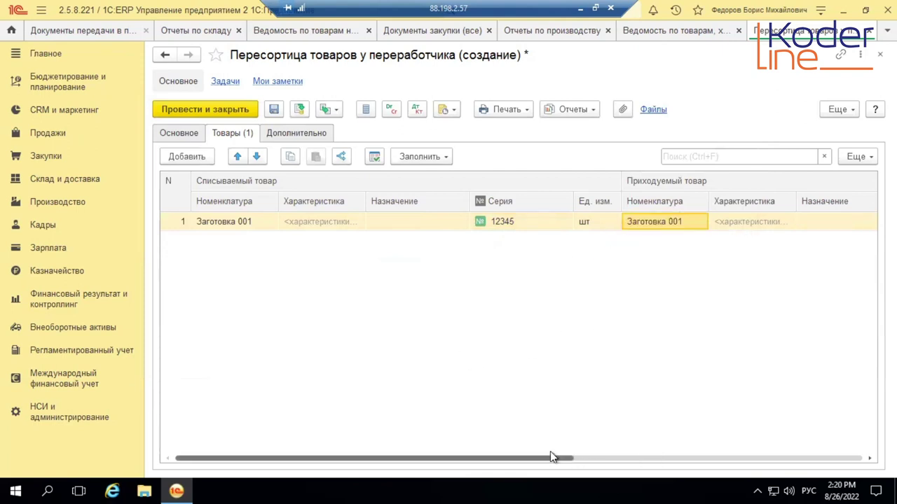
{"action": "left_click_drag", "start_coordinate": [553, 459], "coordinate": [717, 461]}
{"action": "left_click", "coordinate": [647, 222]}
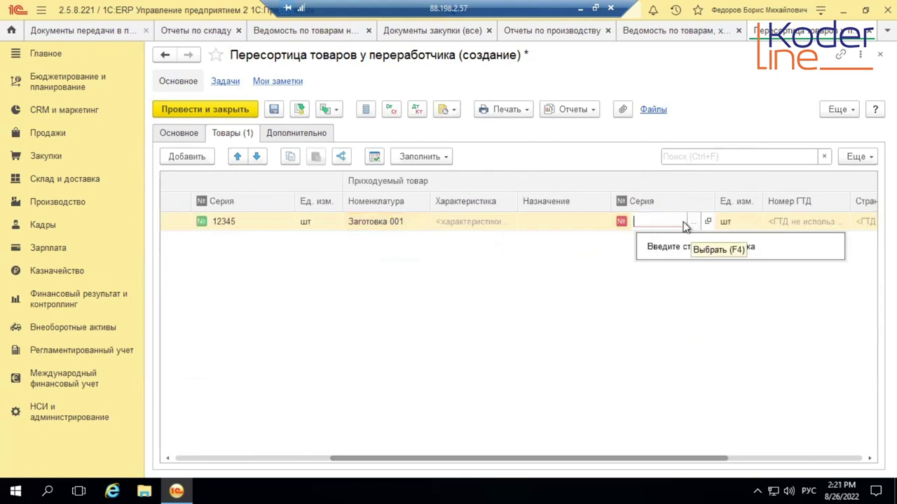
{"action": "left_click", "coordinate": [692, 224]}
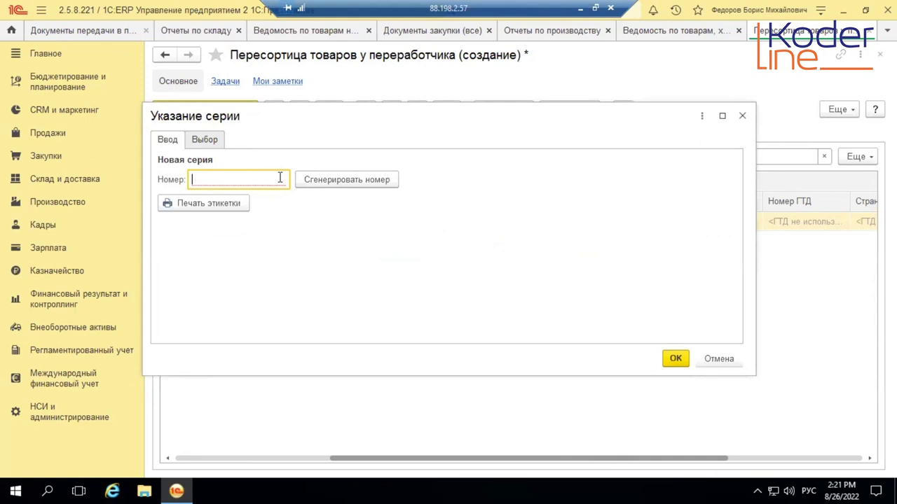
{"action": "type", "text": "54321"}
{"action": "key", "text": "Tab"}
{"action": "left_click", "coordinate": [212, 141]}
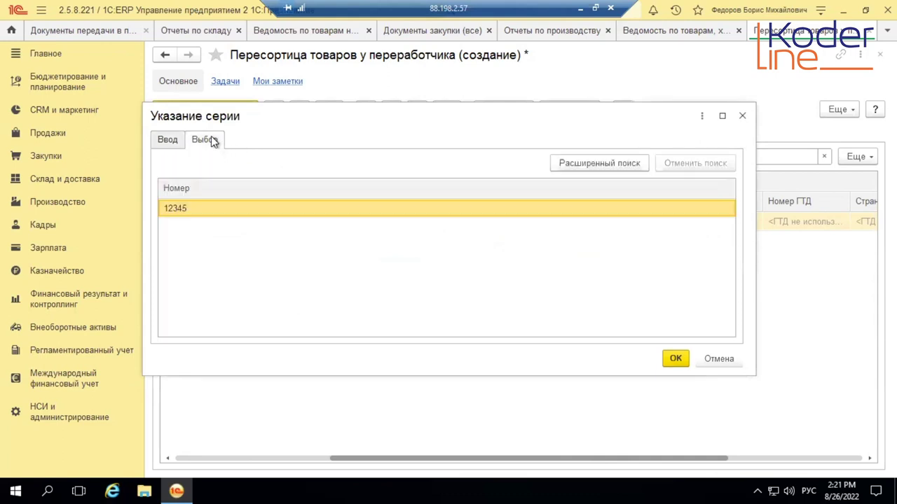
{"action": "left_click", "coordinate": [167, 141]}
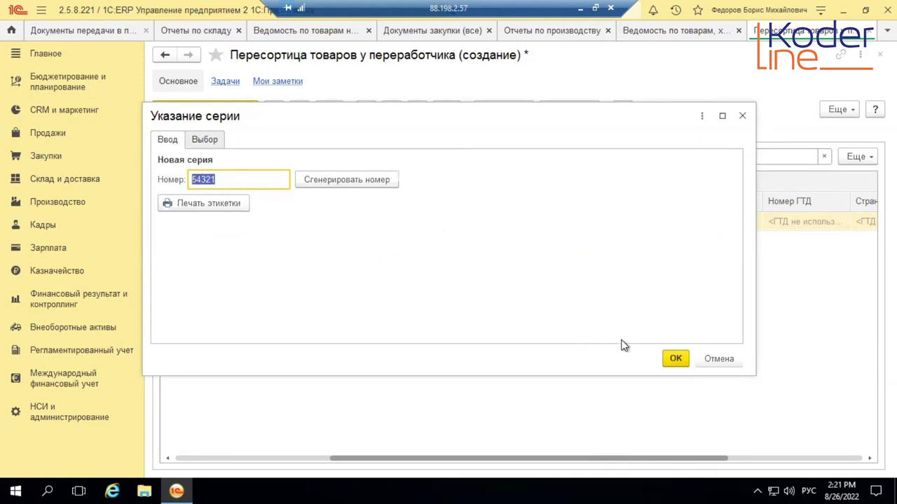
{"action": "left_click", "coordinate": [675, 358]}
{"action": "left_click", "coordinate": [638, 278]}
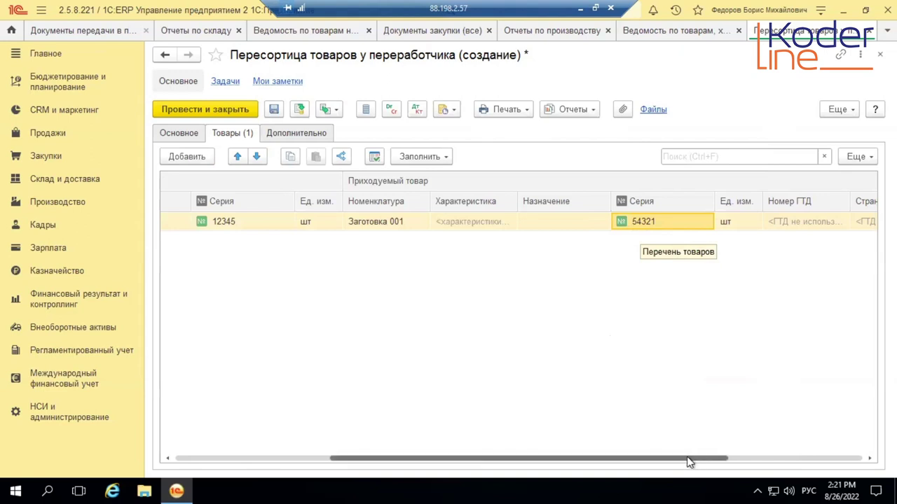
Set the quantity of the regrading line to 2
{"action": "left_click_drag", "start_coordinate": [694, 460], "coordinate": [843, 453]}
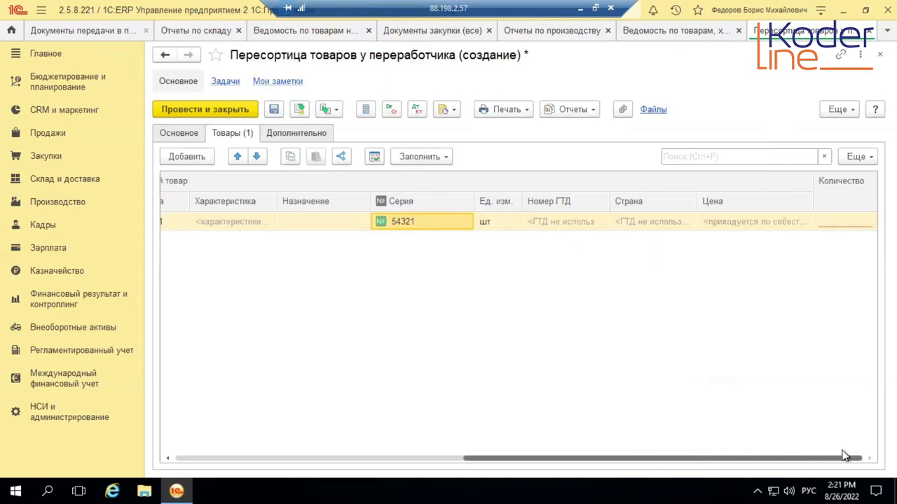
{"action": "left_click", "coordinate": [847, 221]}
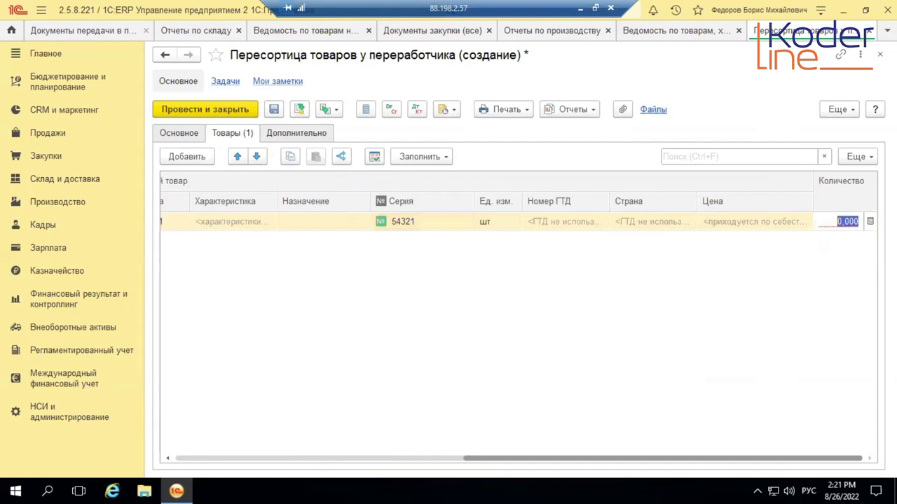
{"action": "type", "text": "2"}
{"action": "key", "text": "Return"}
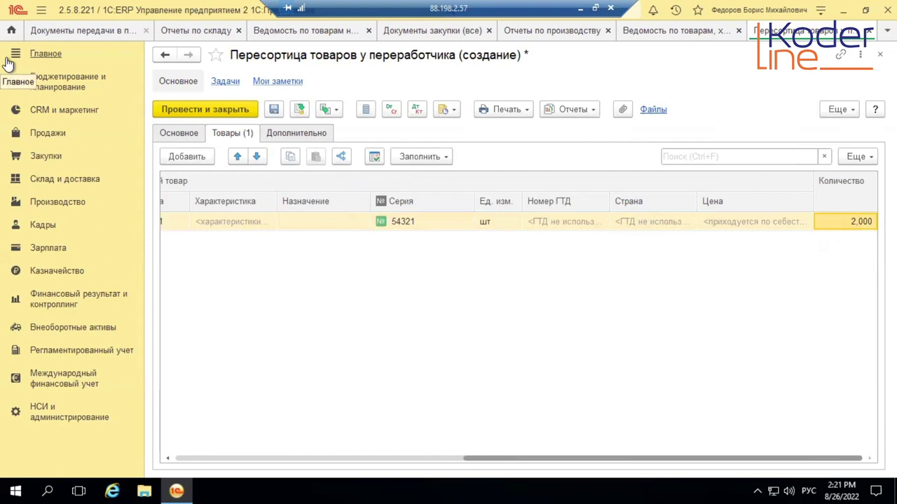
Set the department to Производственный департамент, and post and close the regrading document
{"action": "left_click", "coordinate": [205, 110]}
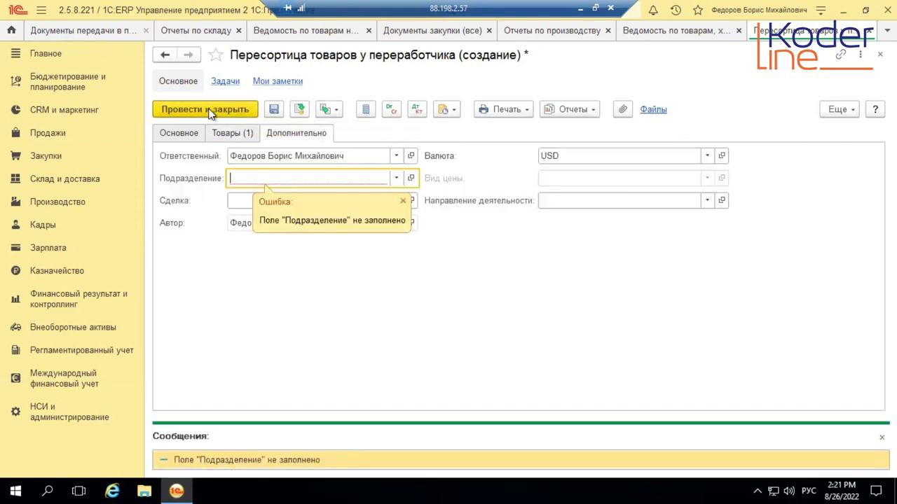
{"action": "left_click", "coordinate": [397, 180]}
{"action": "left_click", "coordinate": [369, 198]}
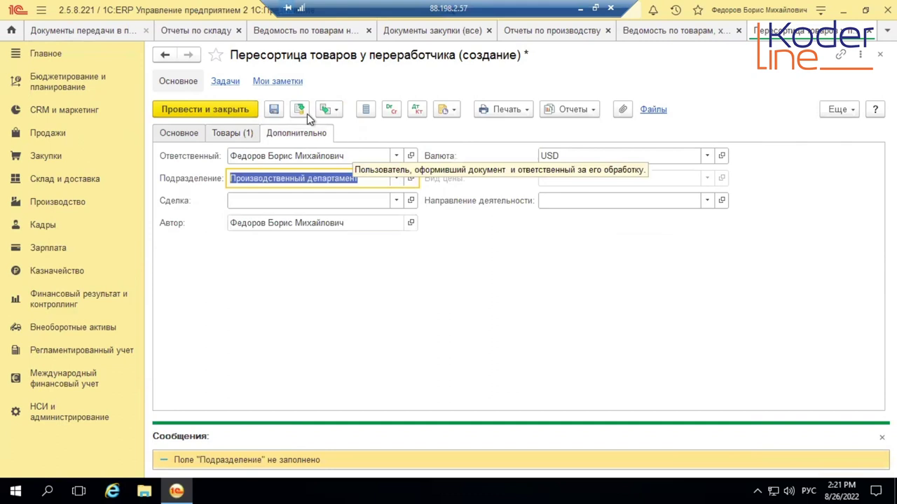
{"action": "left_click", "coordinate": [225, 109]}
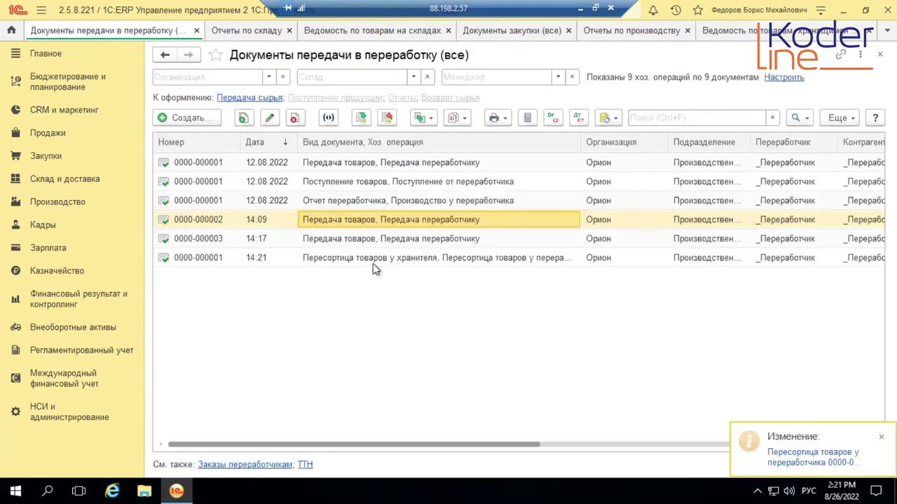
Generate Ведомость по товарам, хранящимся у переработчиков and check the balance of Заготовка 001 series 54321
{"action": "left_click", "coordinate": [388, 258]}
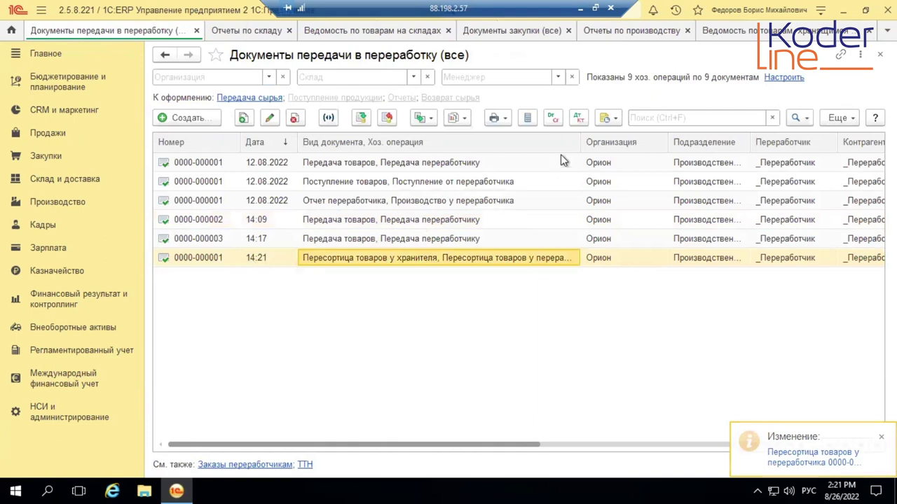
{"action": "left_click", "coordinate": [743, 30]}
{"action": "left_click", "coordinate": [162, 110]}
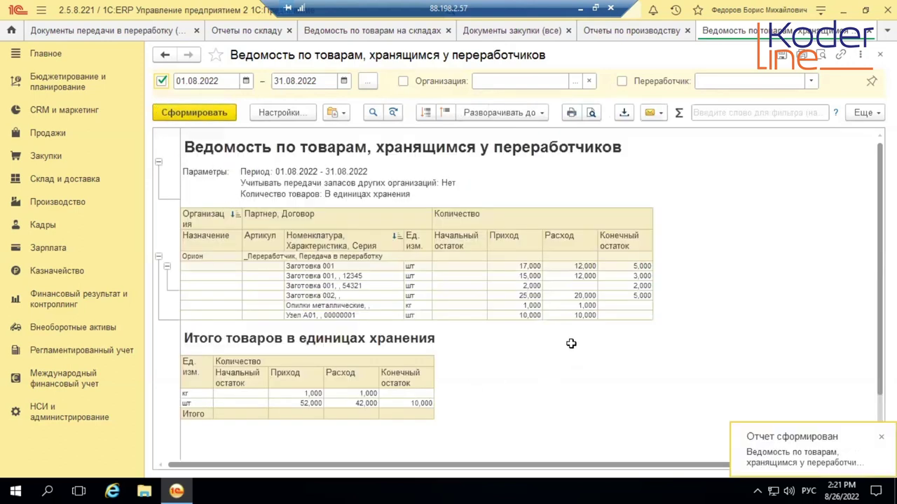
{"action": "left_click", "coordinate": [363, 287]}
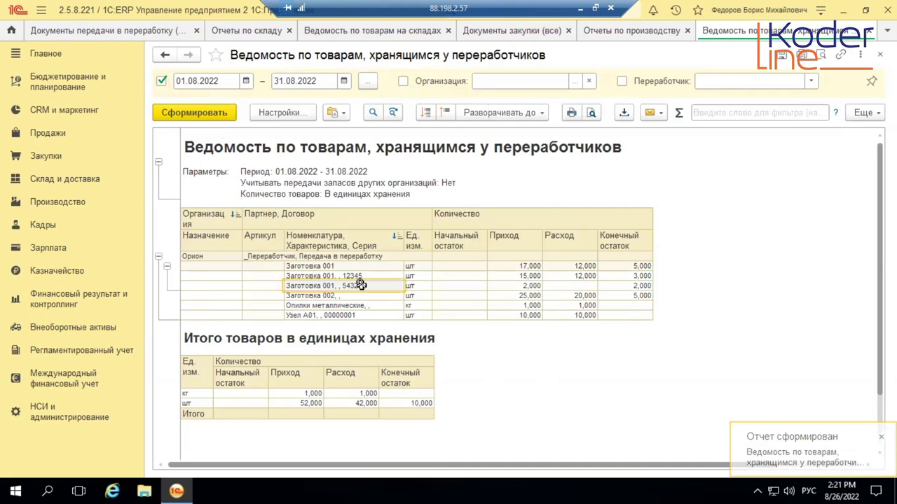
Set the report's start date to 25.08.2022, regenerate it and check the receipt of series 54321
{"action": "left_click", "coordinate": [246, 81]}
{"action": "left_click", "coordinate": [353, 213]}
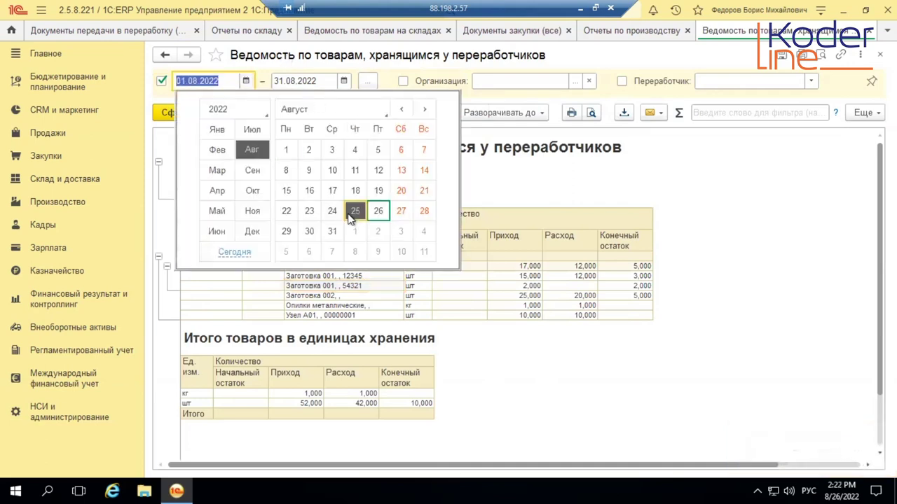
{"action": "left_click", "coordinate": [203, 111]}
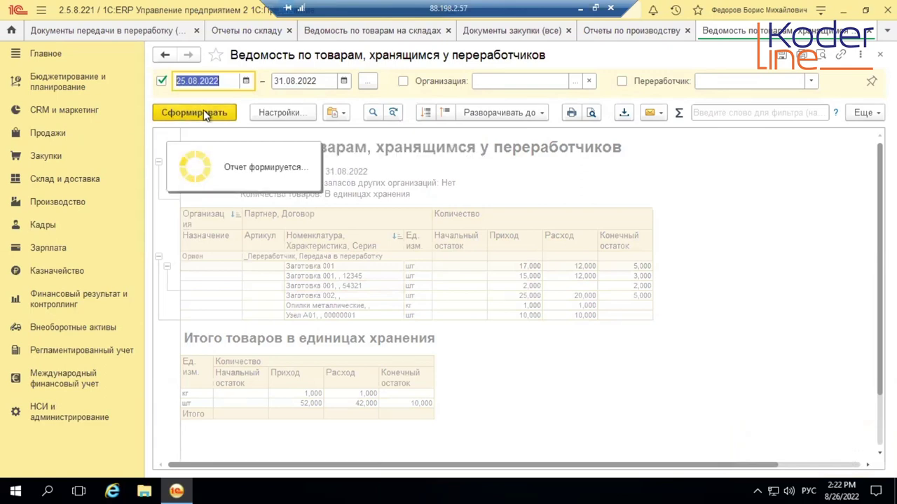
{"action": "left_click", "coordinate": [509, 286]}
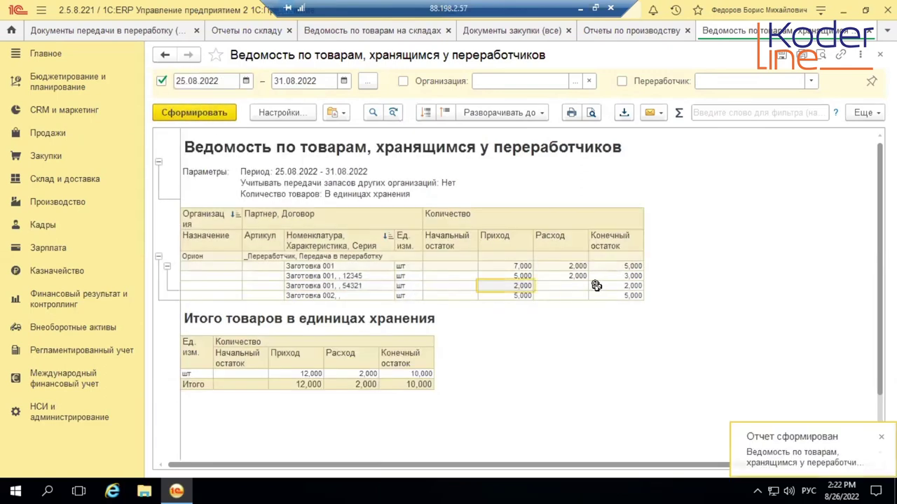
Compare the report rows of Заготовка 001 for series 12345 and 54321
{"action": "left_click_drag", "start_coordinate": [336, 276], "coordinate": [340, 286]}
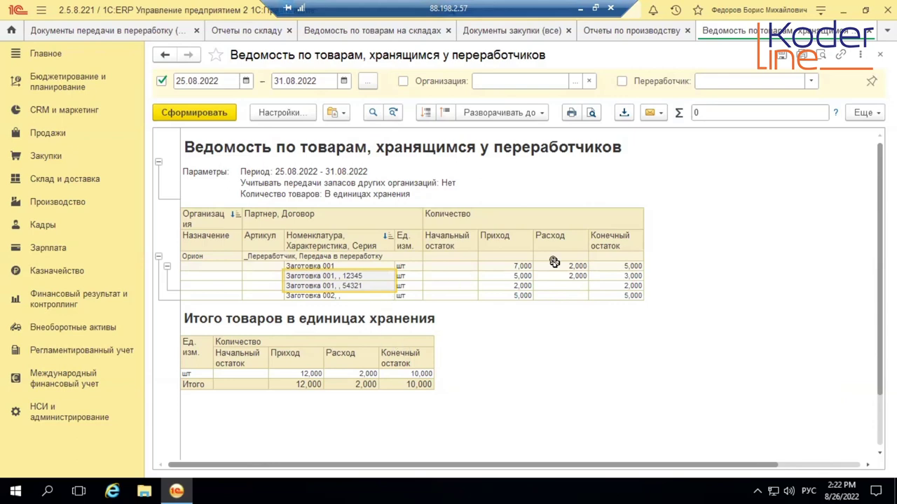
{"action": "left_click", "coordinate": [366, 287]}
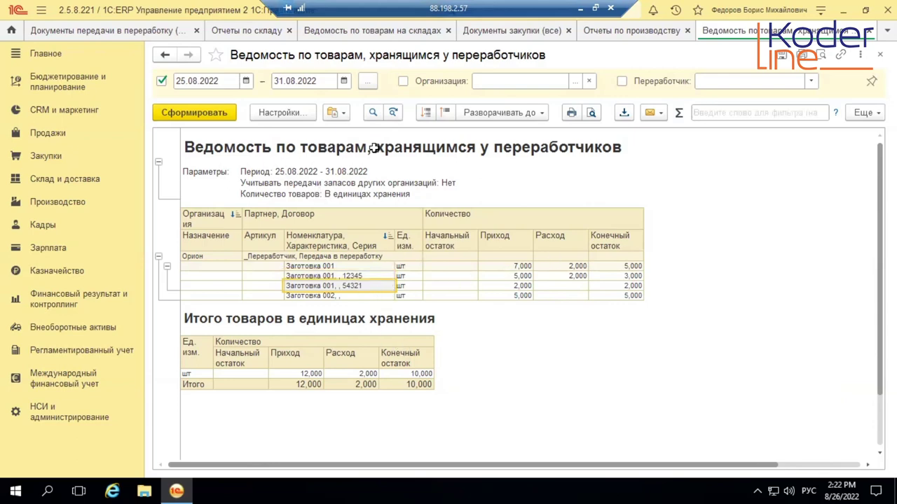
Create a Поступление товаров document with the operation Возврат от переработчика from the list of processing transfer documents
{"action": "left_click", "coordinate": [187, 56]}
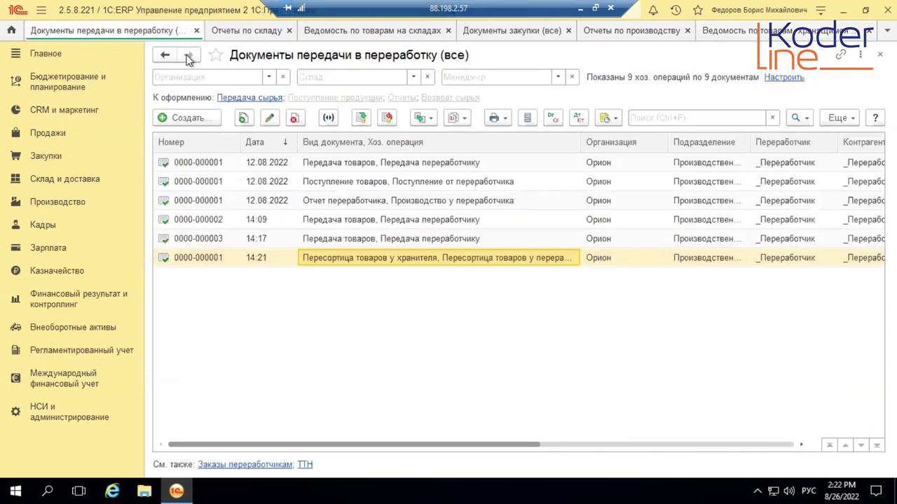
{"action": "left_click", "coordinate": [184, 119]}
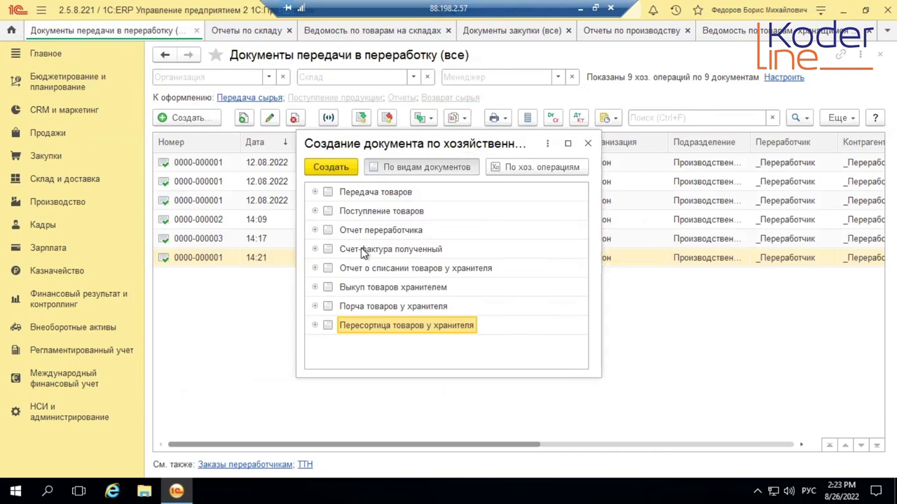
{"action": "left_click", "coordinate": [315, 211]}
{"action": "left_click", "coordinate": [417, 251]}
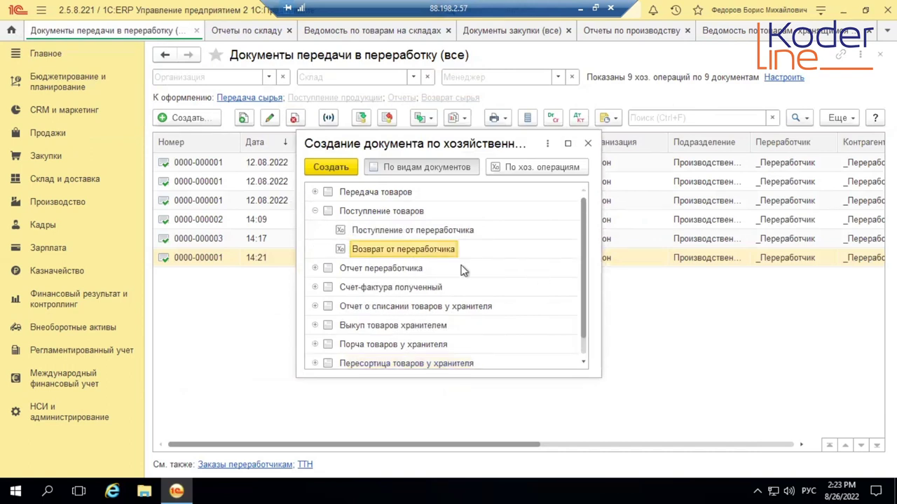
{"action": "double_click", "coordinate": [423, 251]}
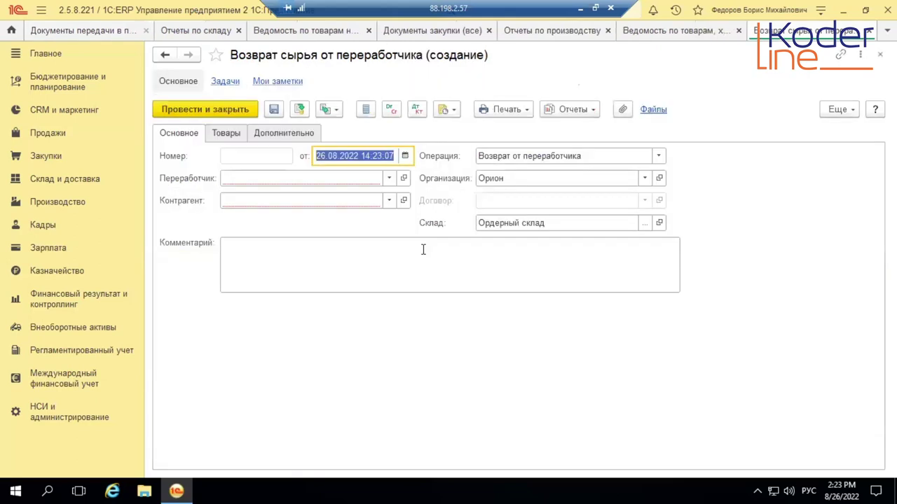
Set _Переработчик as the processor in the raw material return
{"action": "left_click", "coordinate": [369, 178]}
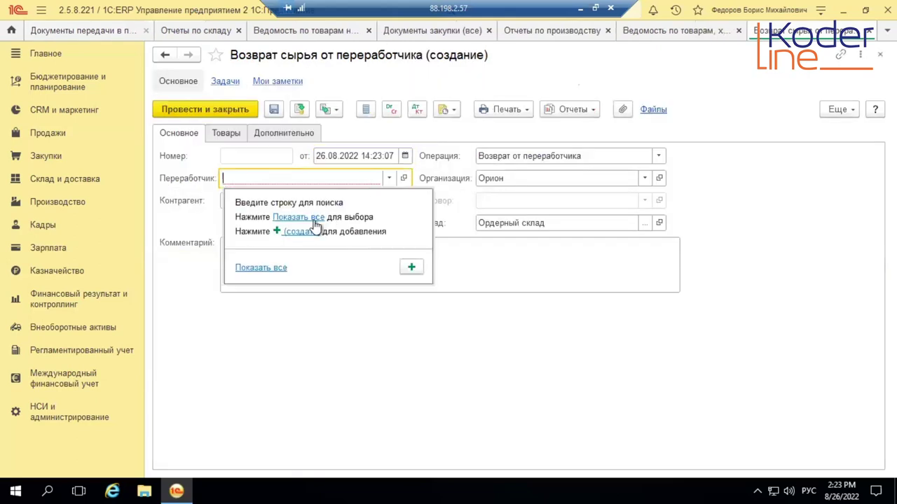
{"action": "key", "text": "F4"}
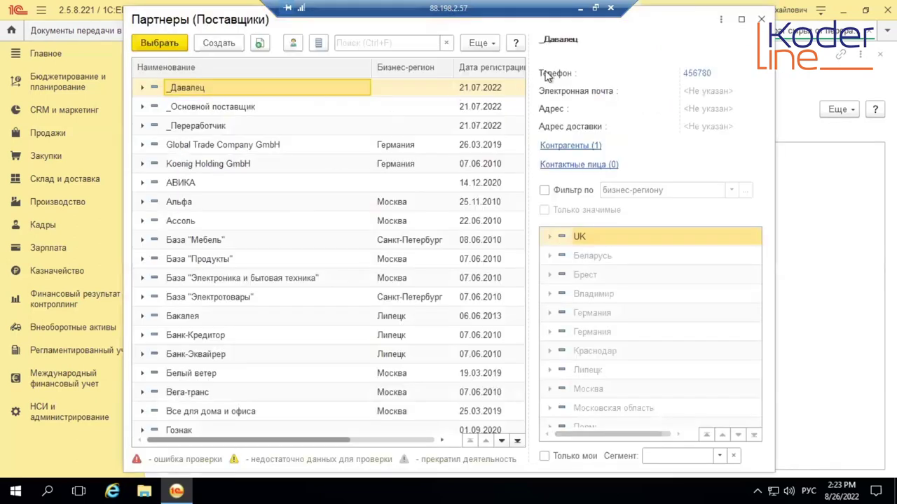
{"action": "left_click", "coordinate": [200, 124]}
{"action": "key", "text": "Escape"}
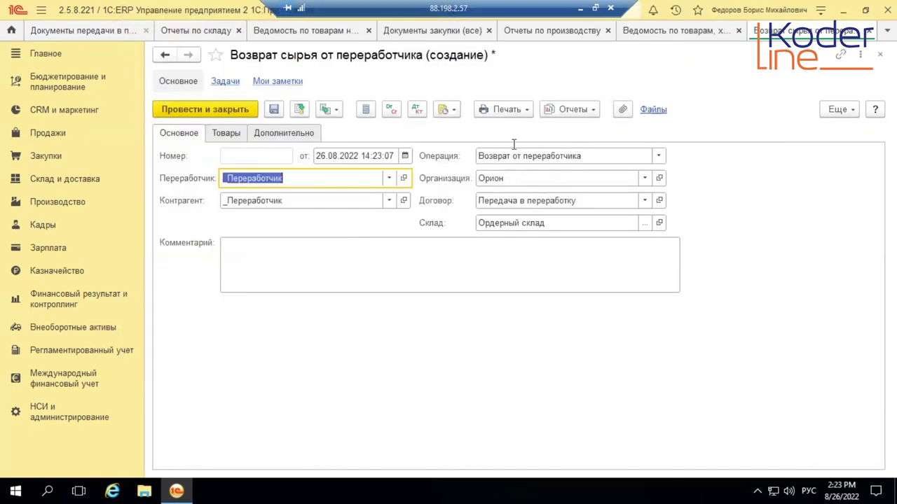
Add a goods line for Заготовка 001 with a quantity of 2 to the return document
{"action": "left_click", "coordinate": [226, 131]}
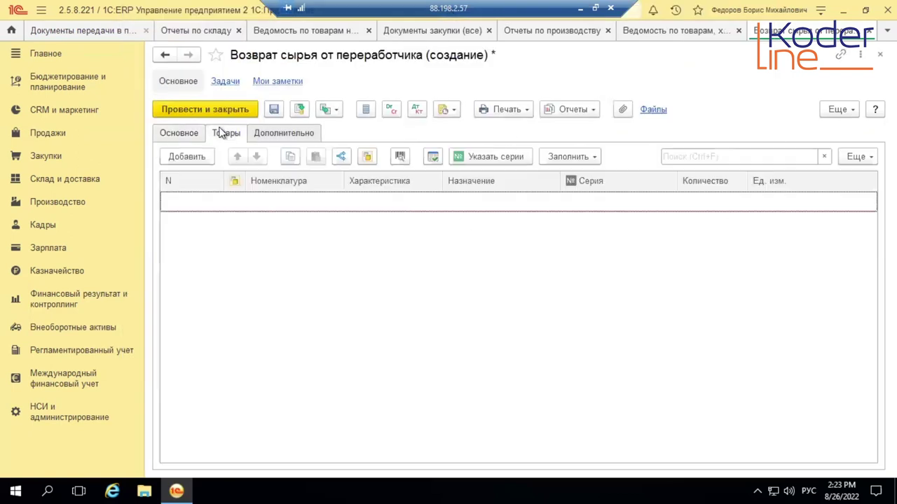
{"action": "left_click", "coordinate": [187, 156]}
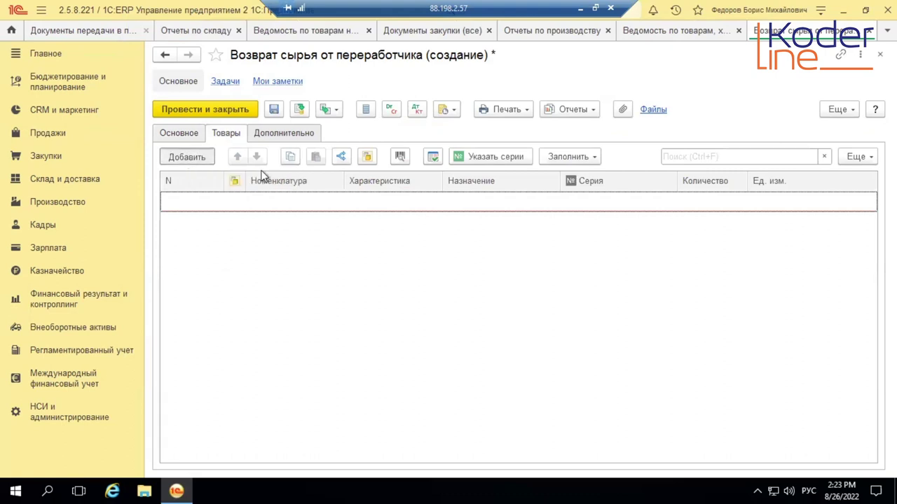
{"action": "left_click", "coordinate": [320, 221]}
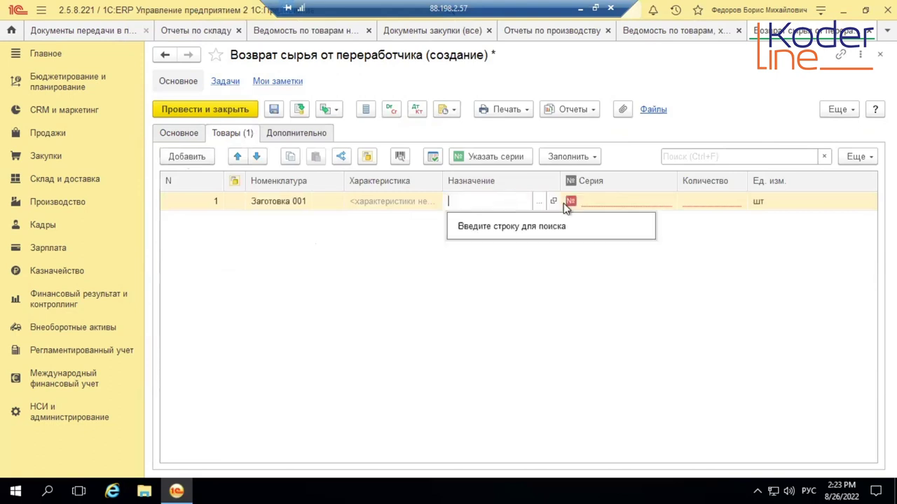
{"action": "left_click", "coordinate": [709, 201]}
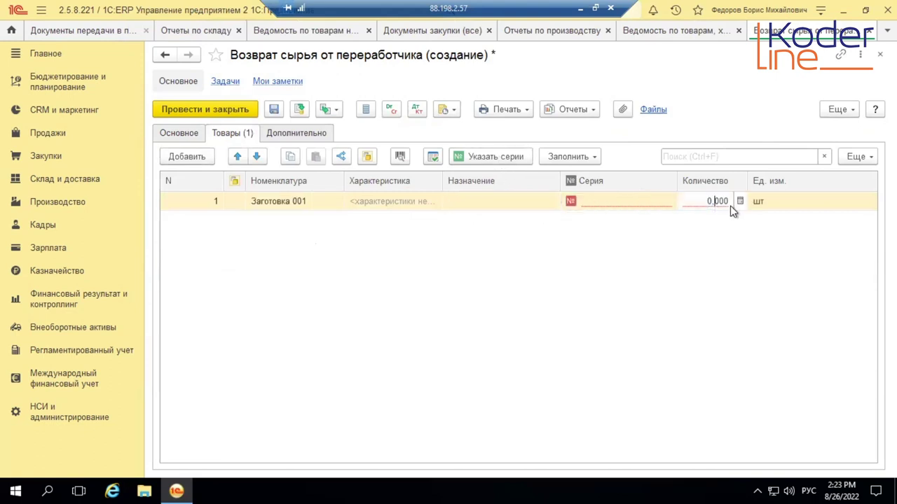
{"action": "type", "text": "2"}
{"action": "key", "text": "Tab"}
{"action": "key", "text": "BackSpace"}
{"action": "key", "text": "Escape"}
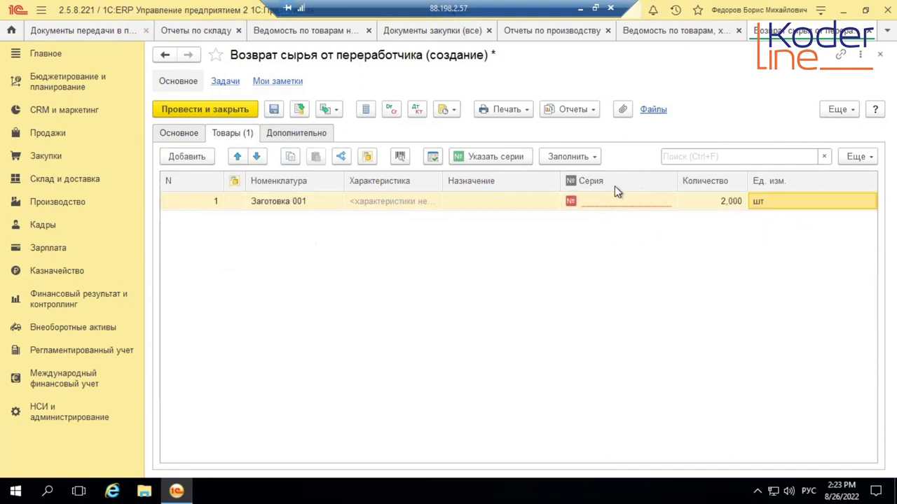
Assign the existing series 54321 to the Заготовка 001 line of the return
{"action": "left_click", "coordinate": [612, 199]}
{"action": "left_click", "coordinate": [509, 156]}
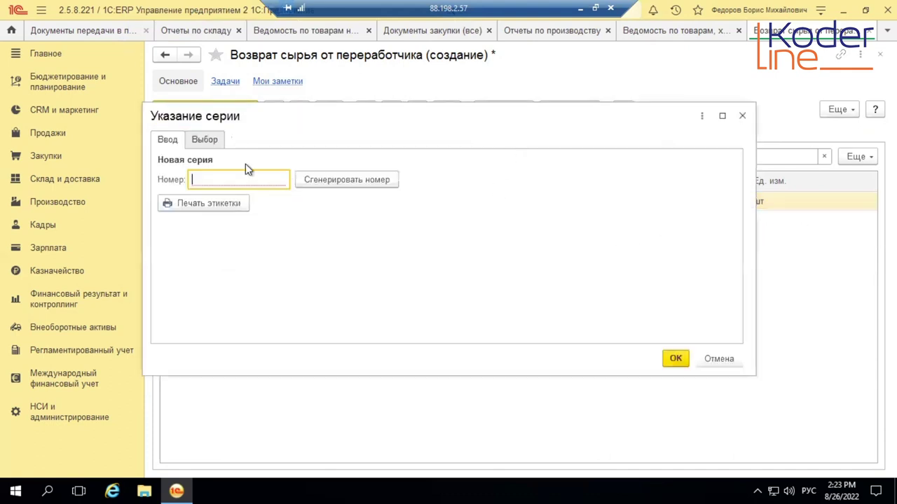
{"action": "left_click", "coordinate": [204, 140]}
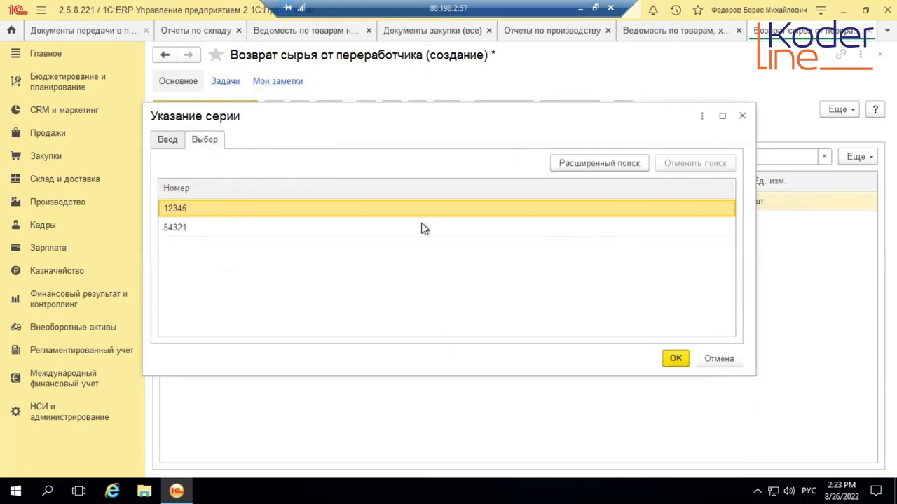
{"action": "double_click", "coordinate": [211, 227]}
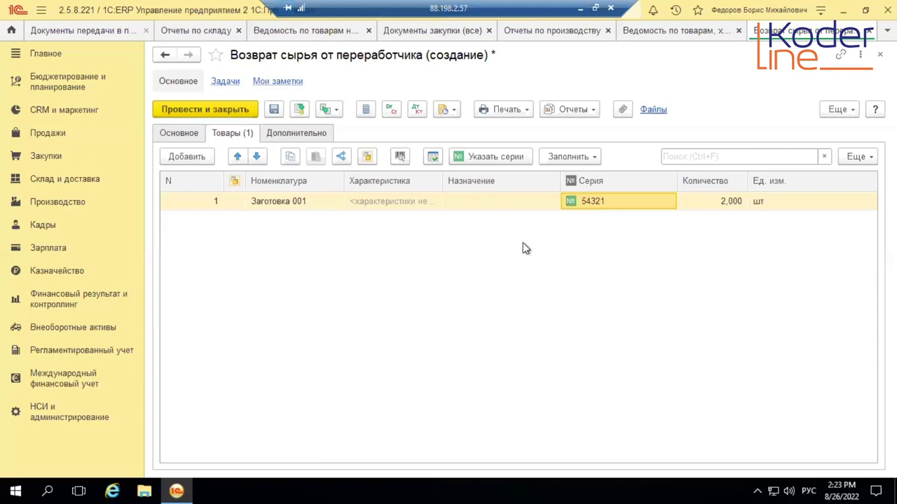
Review the return's additional details, and post and close the document
{"action": "left_click", "coordinate": [180, 133]}
{"action": "left_click", "coordinate": [314, 133]}
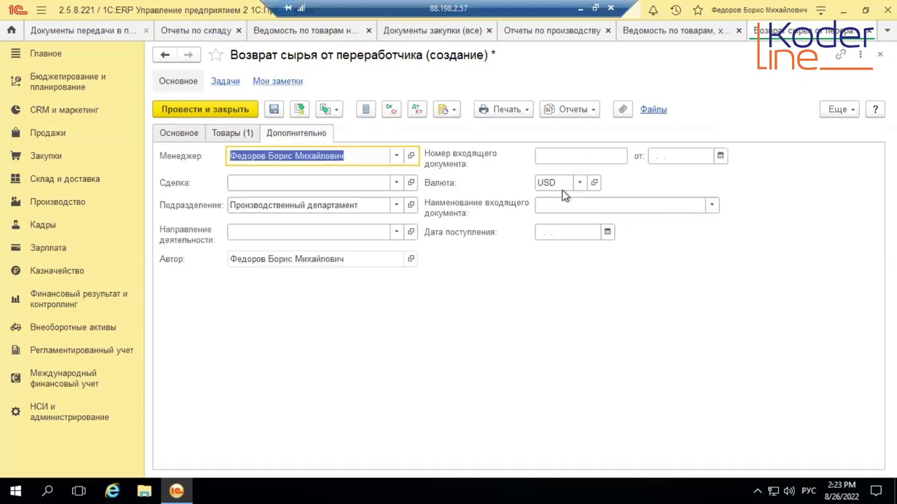
{"action": "left_click", "coordinate": [199, 110]}
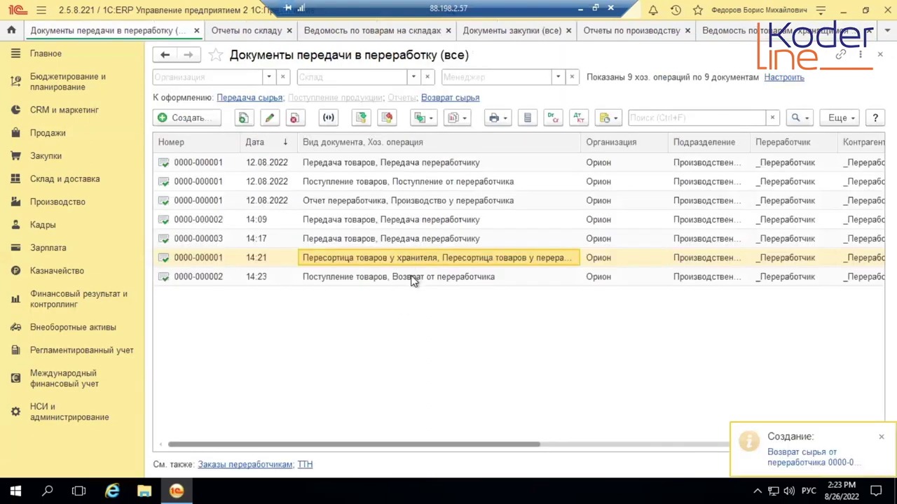
Regenerate Ведомость по товарам, хранящимся у переработчиков and check the outgoing quantity of Заготовка 001 series 54321
{"action": "left_click", "coordinate": [774, 37]}
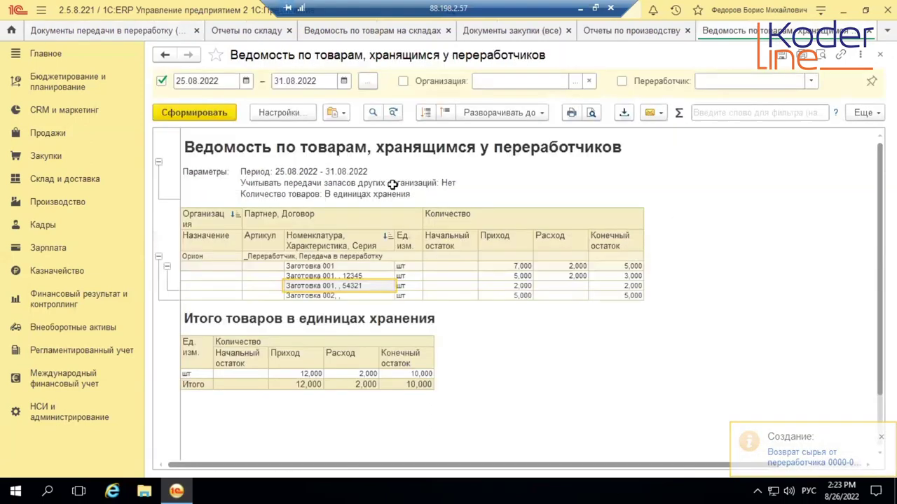
{"action": "left_click", "coordinate": [217, 115]}
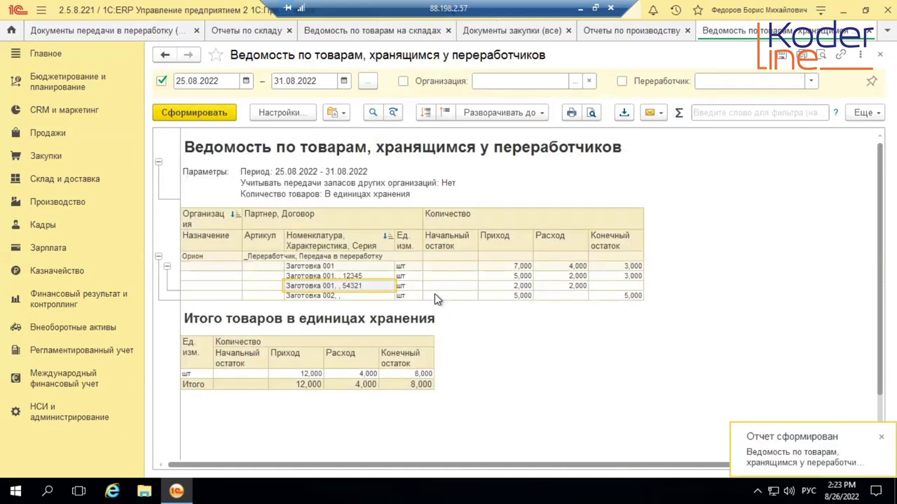
{"action": "left_click", "coordinate": [576, 285]}
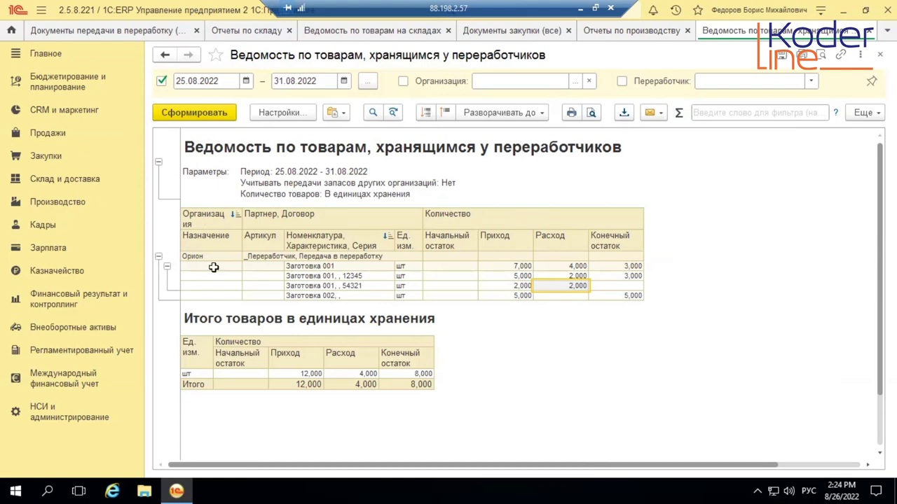
In Приемка товаров на склад for Ордерный склад, create a receipt order for the pending goods receipt from _Переработчик
{"action": "left_click", "coordinate": [56, 180]}
{"action": "left_click", "coordinate": [176, 430]}
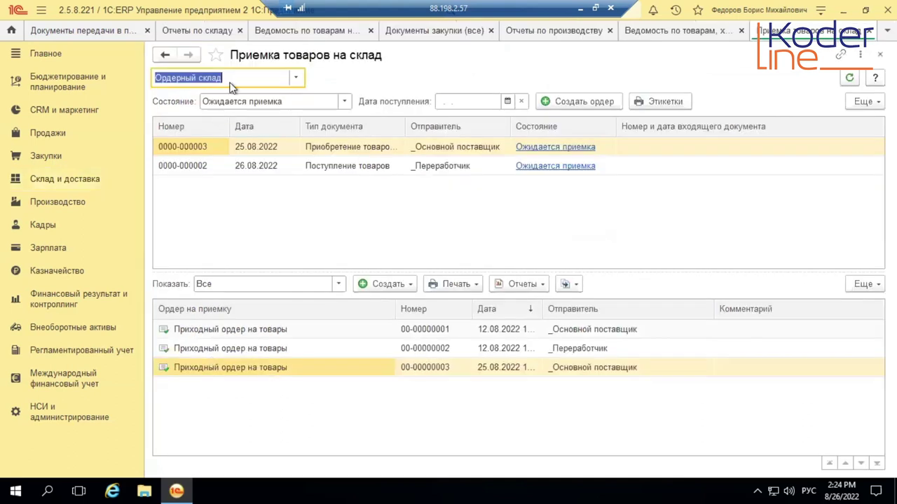
{"action": "left_click", "coordinate": [340, 166]}
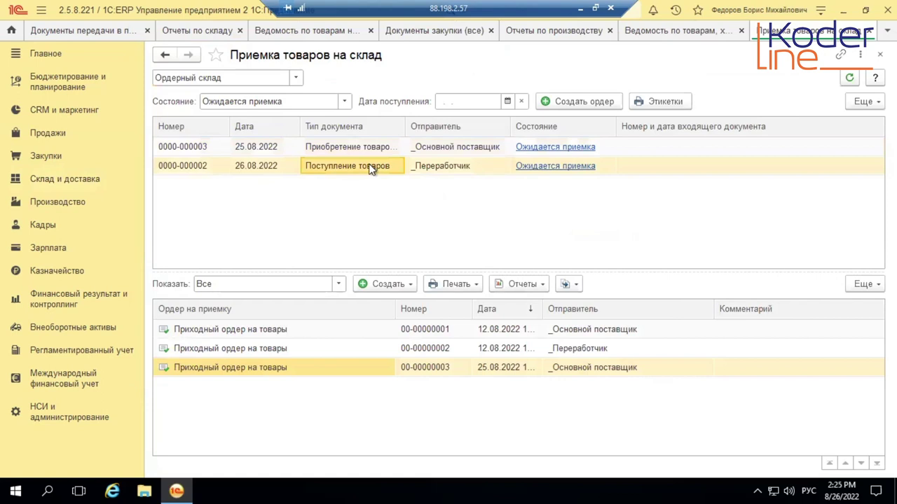
{"action": "left_click", "coordinate": [575, 104]}
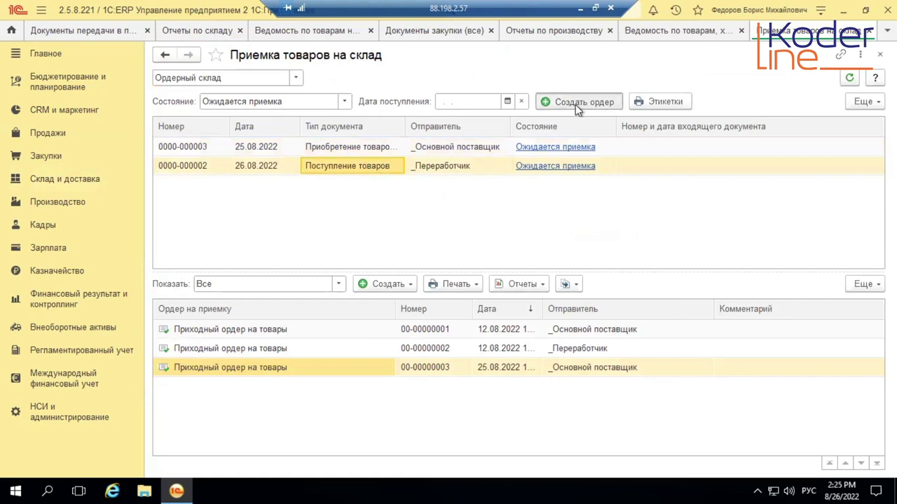
Review the receipt order's goods and main details, post and close it, and select it in the order list
{"action": "left_click", "coordinate": [229, 155]}
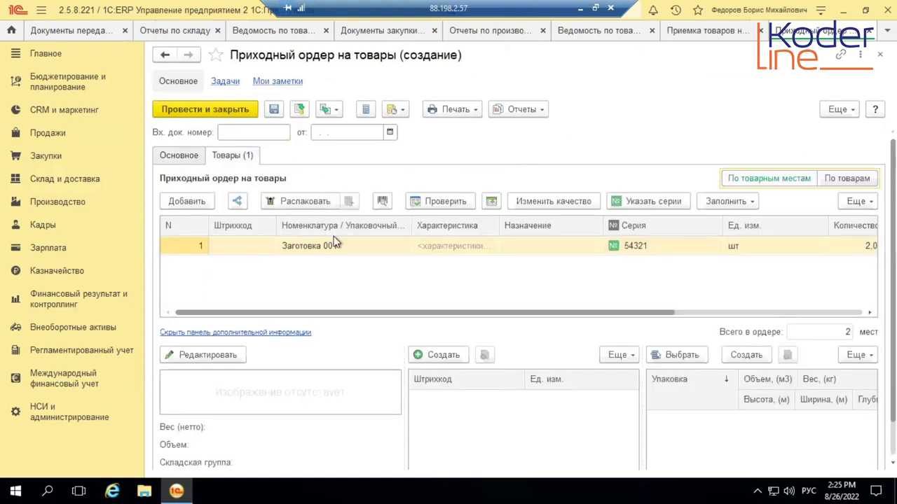
{"action": "left_click_drag", "start_coordinate": [640, 315], "coordinate": [368, 241]}
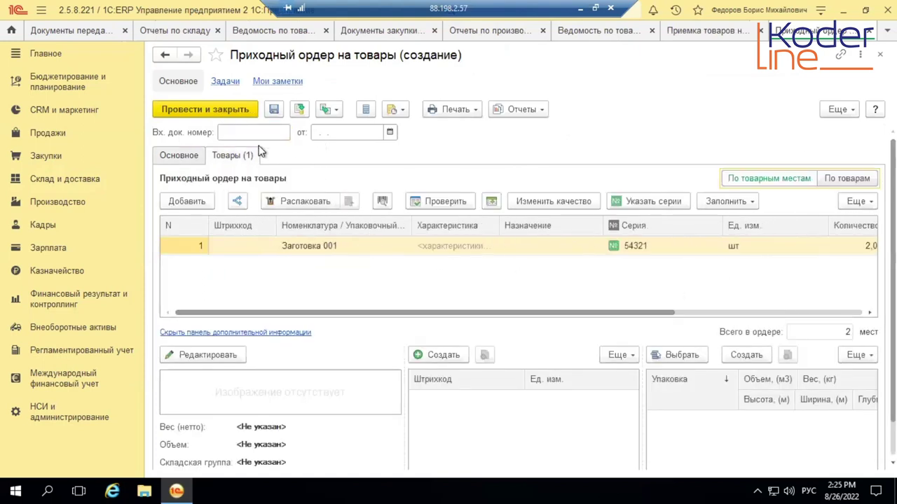
{"action": "left_click", "coordinate": [180, 157]}
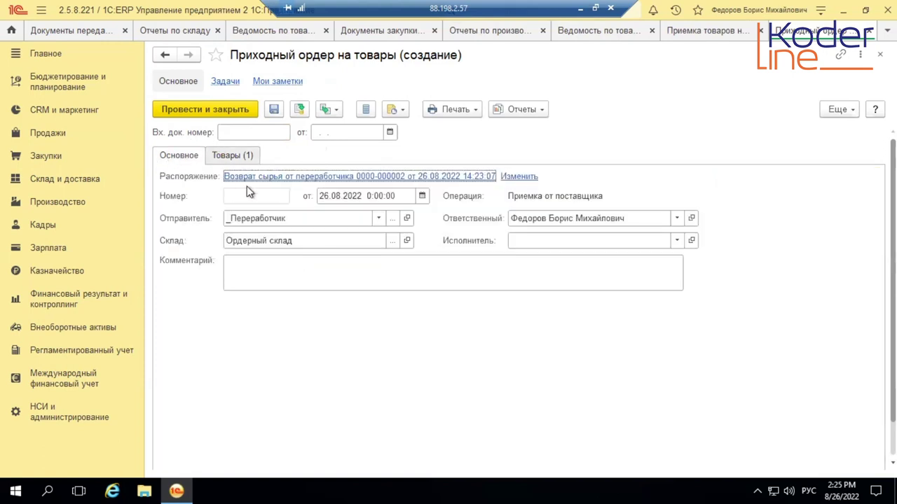
{"action": "left_click", "coordinate": [235, 128]}
{"action": "left_click", "coordinate": [232, 114]}
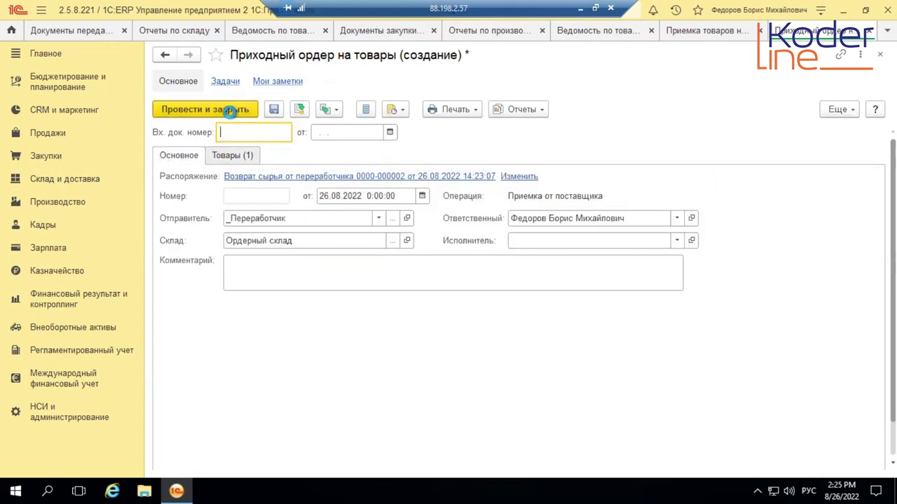
{"action": "left_click", "coordinate": [580, 386]}
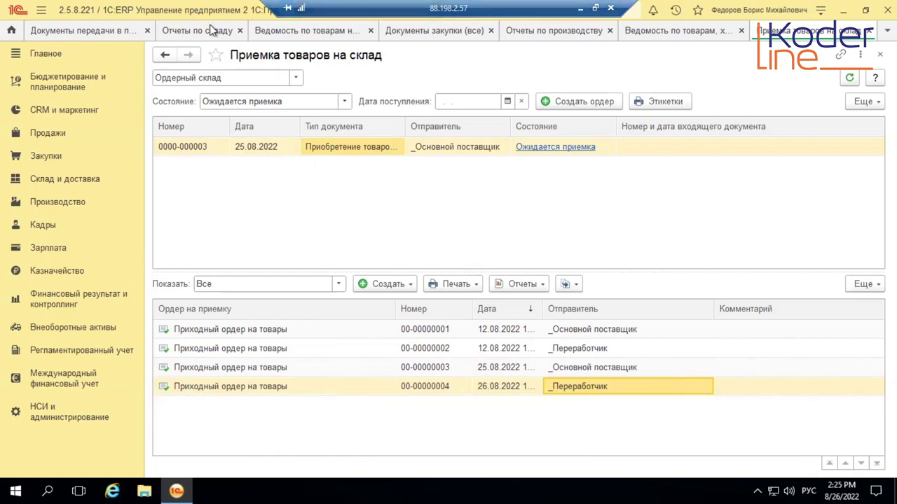
Create a Порча товаров у переработчика document among the processing transfer documents and set the processor to _Переработчик
{"action": "left_click", "coordinate": [651, 35]}
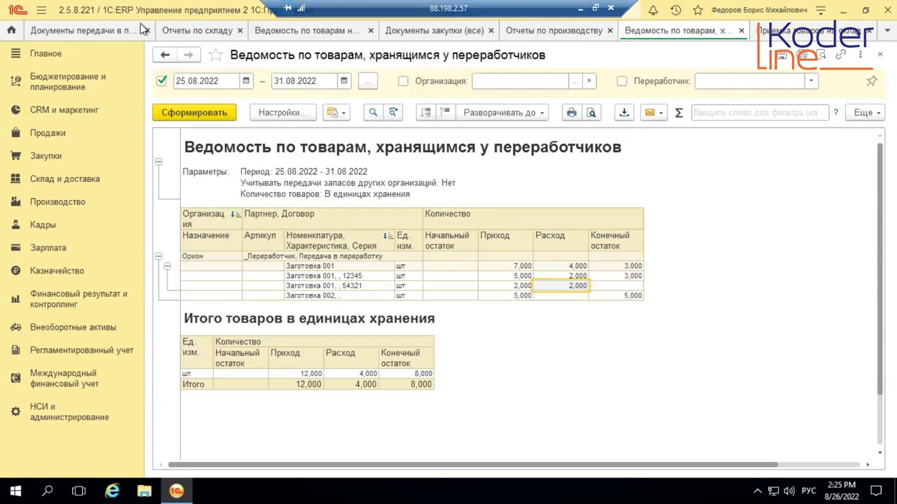
{"action": "left_click", "coordinate": [110, 33]}
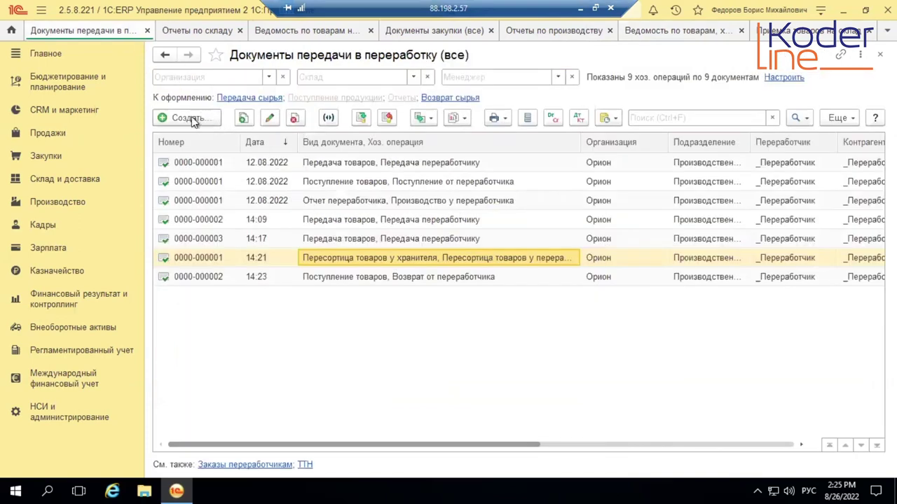
{"action": "left_click", "coordinate": [199, 121]}
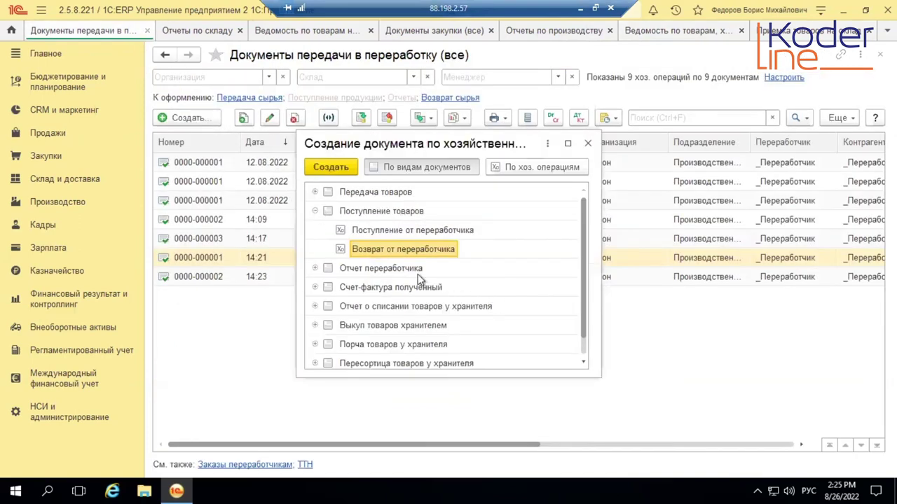
{"action": "left_click", "coordinate": [315, 211]}
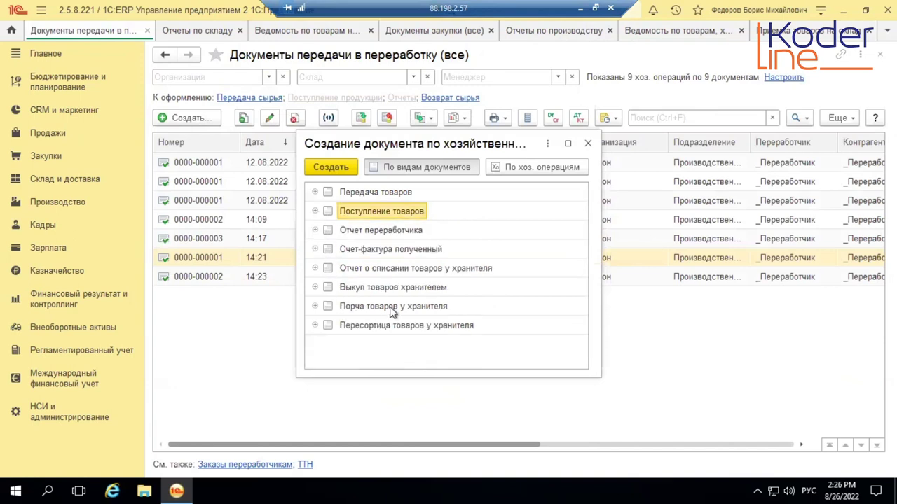
{"action": "left_click", "coordinate": [315, 306]}
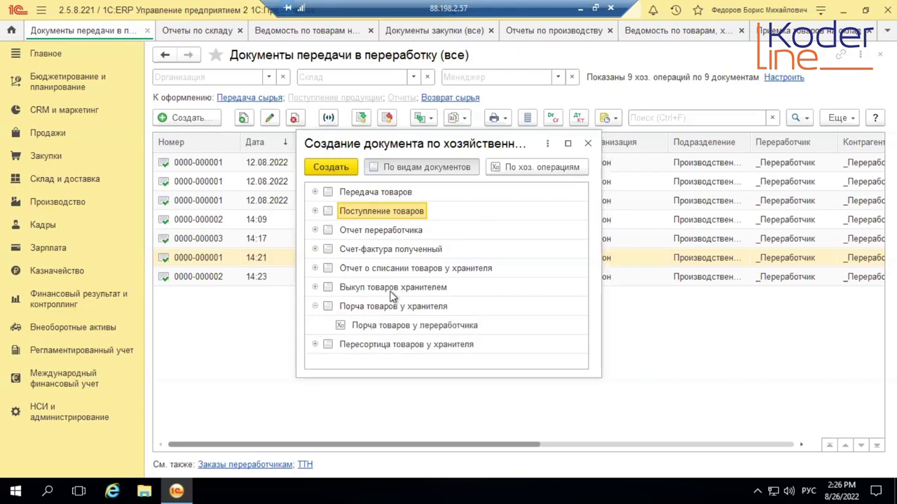
{"action": "left_click", "coordinate": [416, 327]}
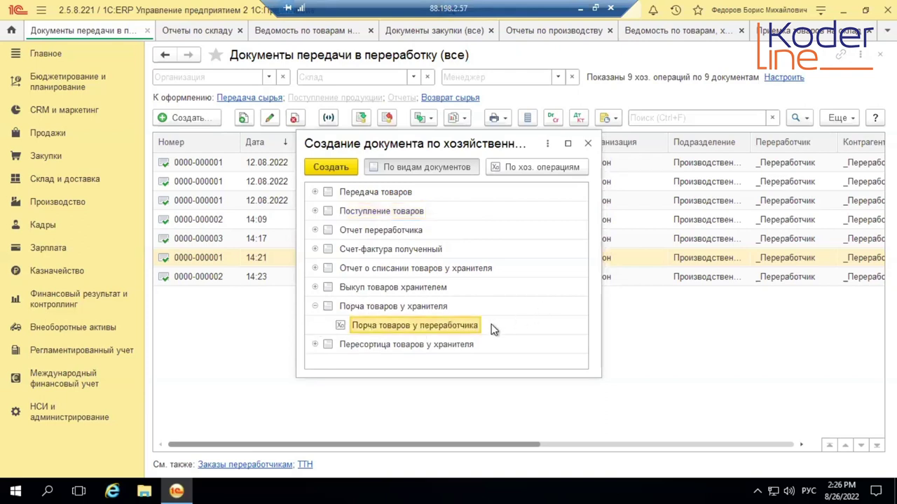
{"action": "double_click", "coordinate": [448, 325]}
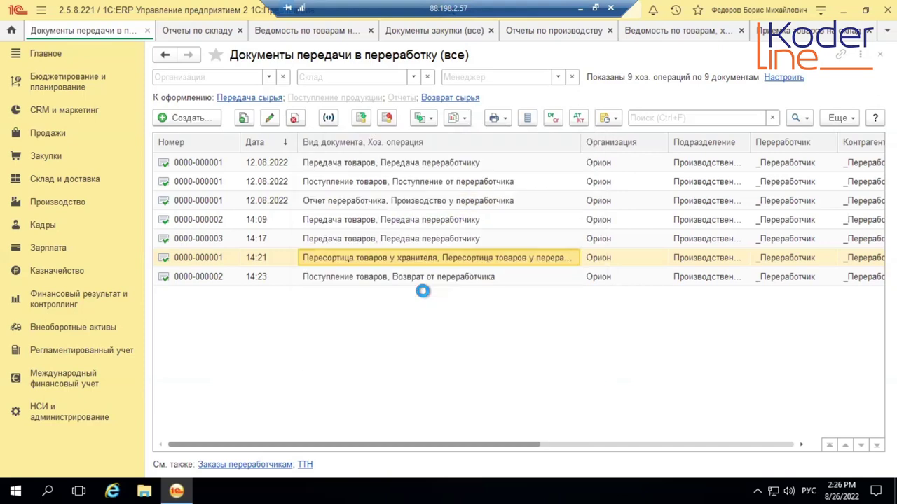
{"action": "left_click", "coordinate": [269, 180]}
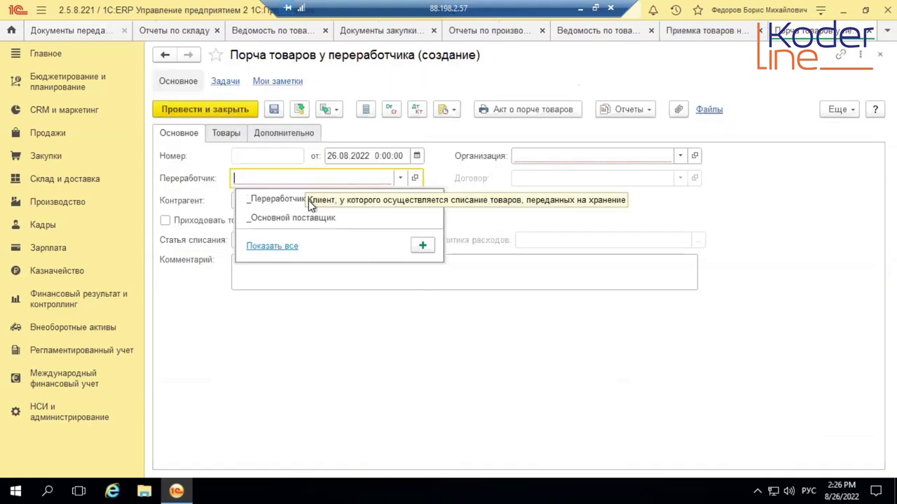
{"action": "left_click", "coordinate": [309, 199]}
{"action": "left_click", "coordinate": [284, 238]}
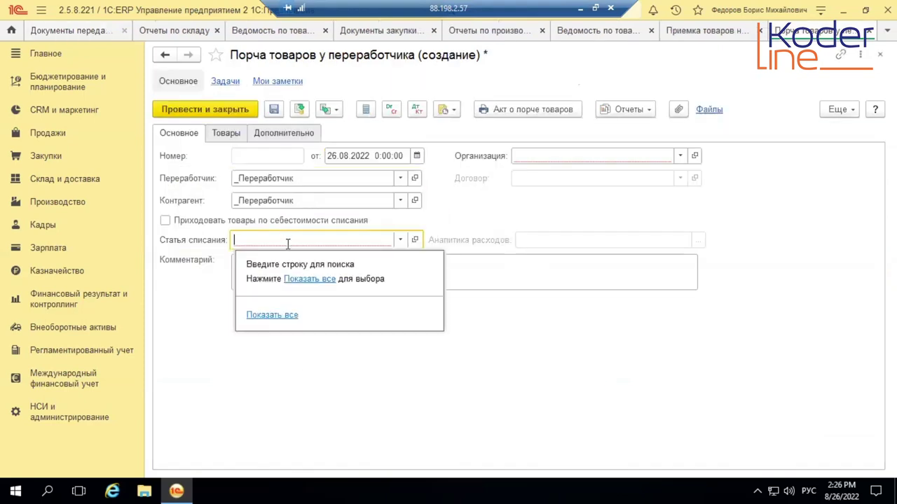
{"action": "left_click", "coordinate": [310, 279]}
{"action": "left_click", "coordinate": [694, 49]}
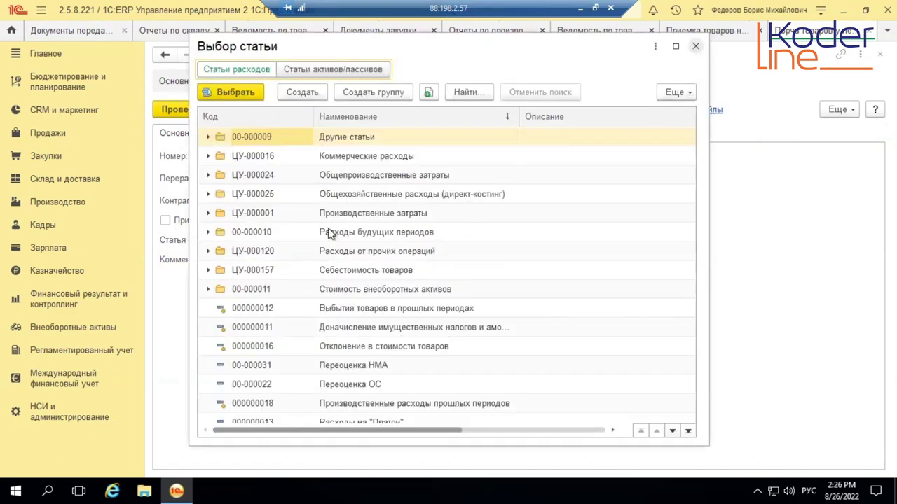
Enable Приходовать товары по себестоимости списания and add a goods line with Заготовка 002 as the original-quality item
{"action": "left_click", "coordinate": [165, 220]}
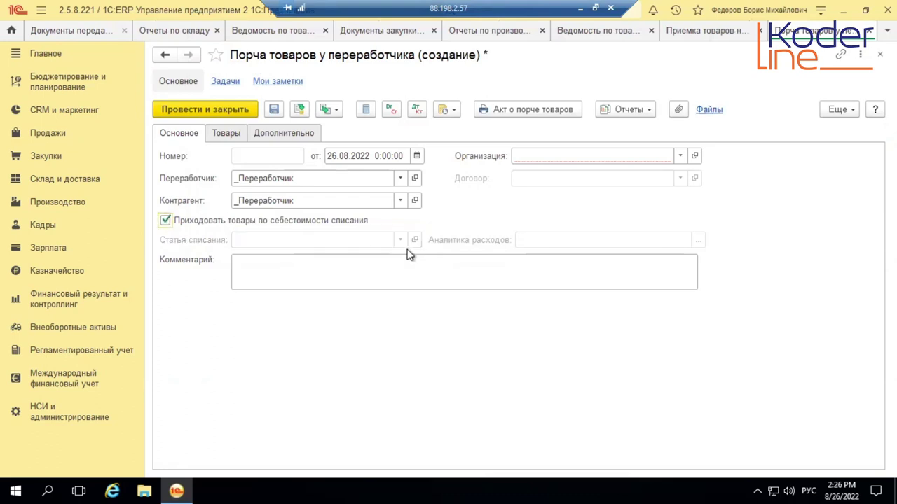
{"action": "left_click", "coordinate": [223, 136]}
{"action": "left_click", "coordinate": [192, 155]}
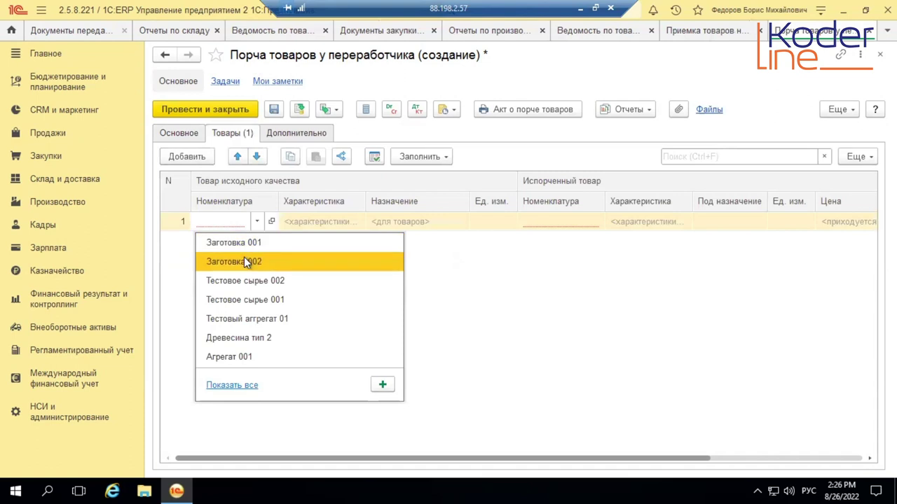
{"action": "left_click", "coordinate": [244, 259]}
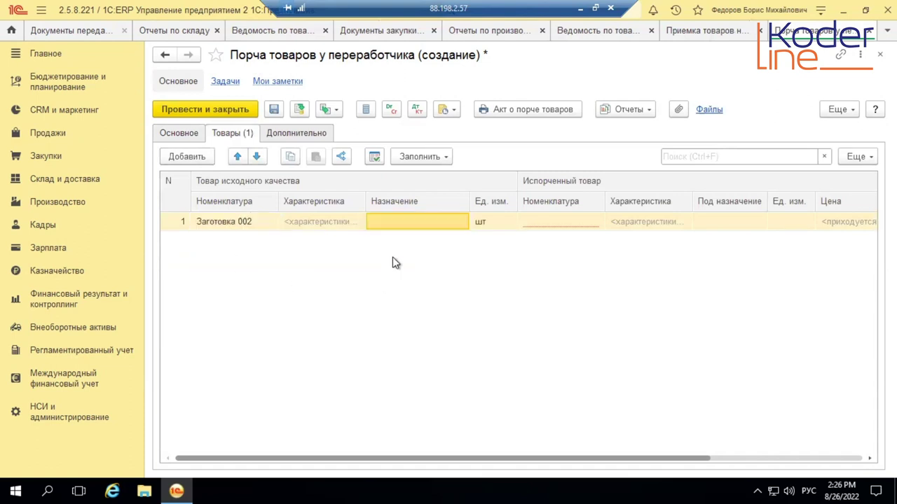
For the line's damaged item, start a new Негодный item based on Заготовка 002
{"action": "left_click", "coordinate": [546, 222]}
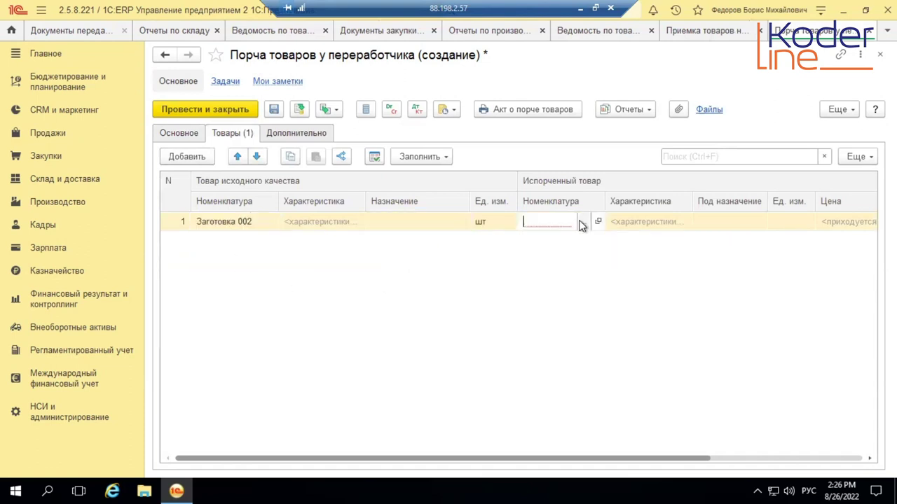
{"action": "left_click", "coordinate": [580, 222]}
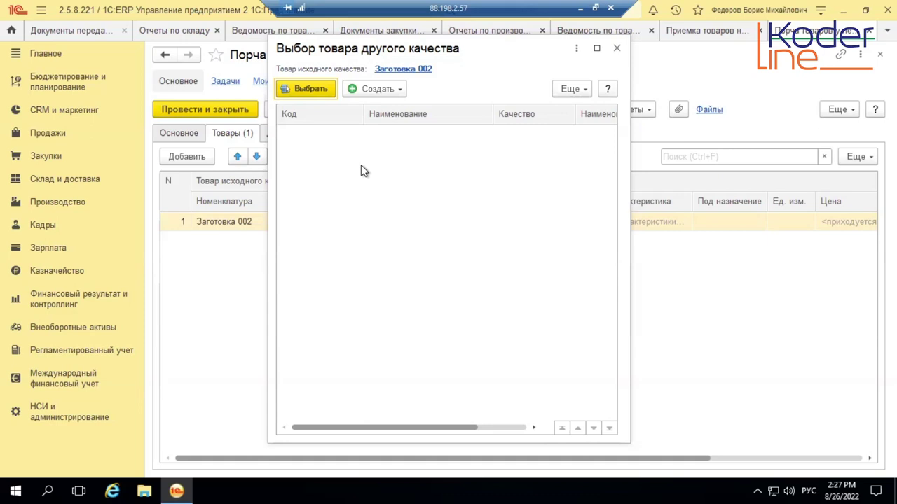
{"action": "left_click", "coordinate": [400, 90]}
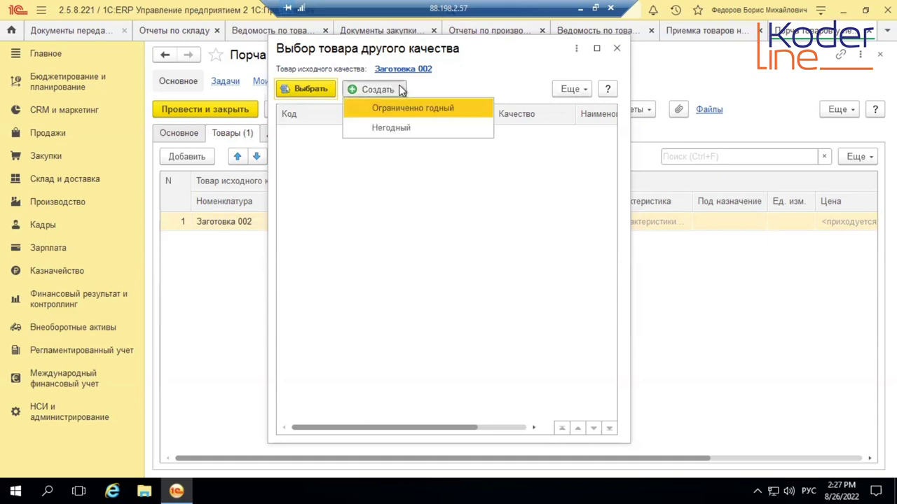
{"action": "left_click", "coordinate": [409, 128]}
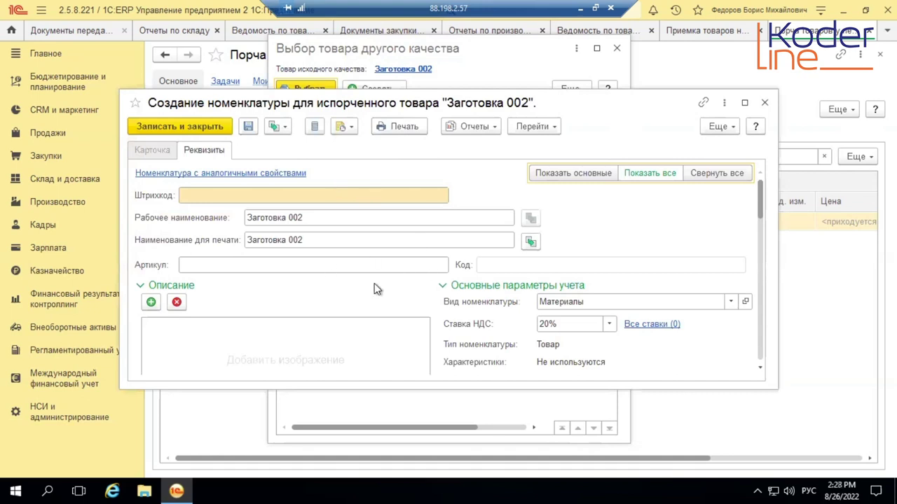
Review the new item's properties, set its working name to Заготовка 002 (не годен), and copy that name to the print name
{"action": "scroll", "coordinate": [456, 313], "scroll_direction": "down", "scroll_amount": 5}
{"action": "scroll", "coordinate": [455, 312], "scroll_direction": "up", "scroll_amount": 5}
{"action": "double_click", "coordinate": [607, 105]}
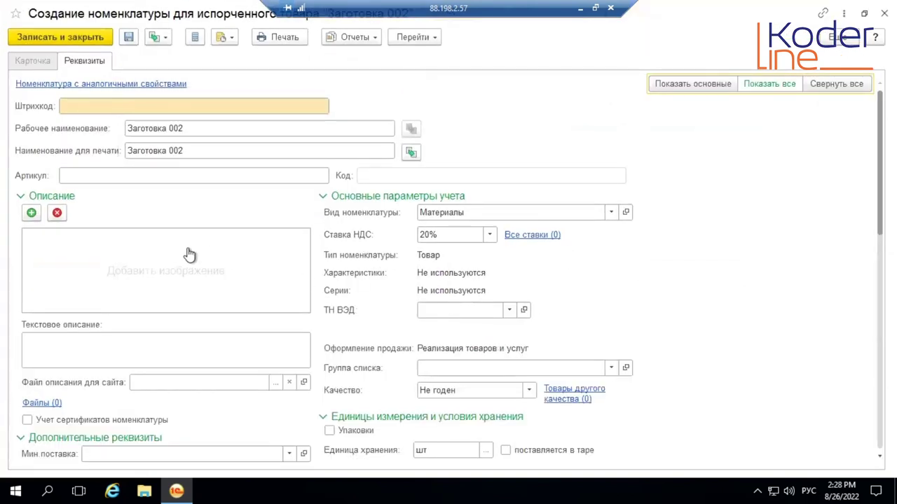
{"action": "scroll", "coordinate": [326, 285], "scroll_direction": "down", "scroll_amount": 3}
{"action": "scroll", "coordinate": [329, 281], "scroll_direction": "up", "scroll_amount": 3}
{"action": "scroll", "coordinate": [557, 388], "scroll_direction": "down", "scroll_amount": 3}
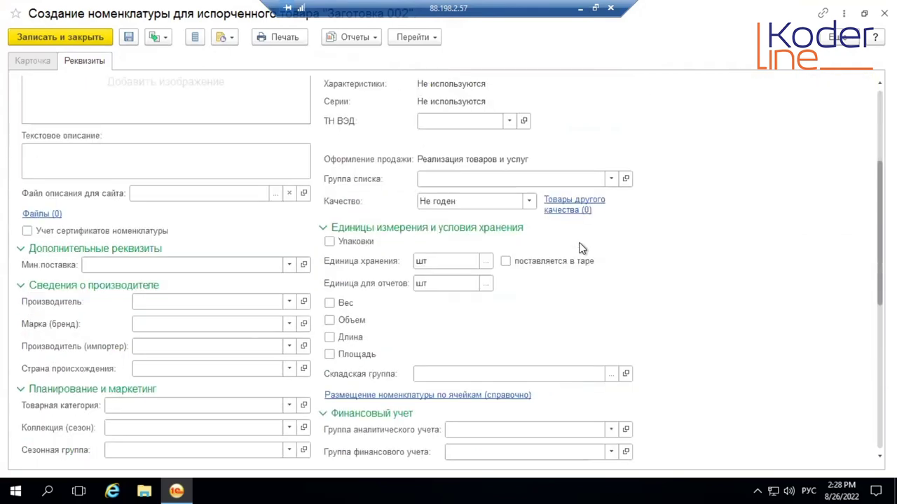
{"action": "scroll", "coordinate": [293, 162], "scroll_direction": "up", "scroll_amount": 3}
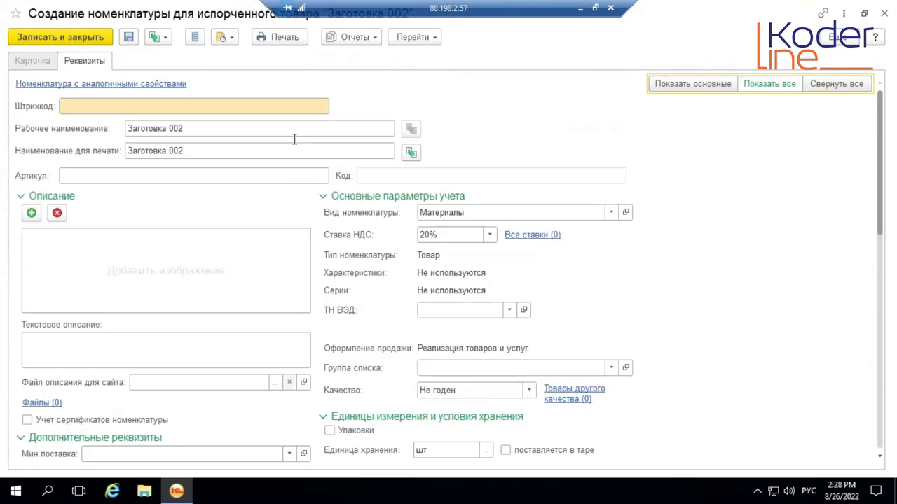
{"action": "left_click", "coordinate": [245, 128]}
{"action": "left_click", "coordinate": [245, 128]}
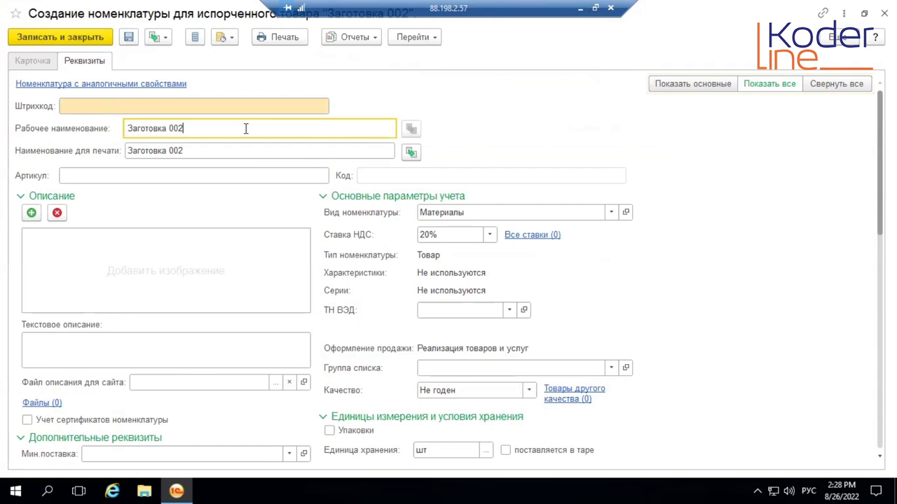
{"action": "type", "text": "(не годен)"}
{"action": "left_click", "coordinate": [411, 153]}
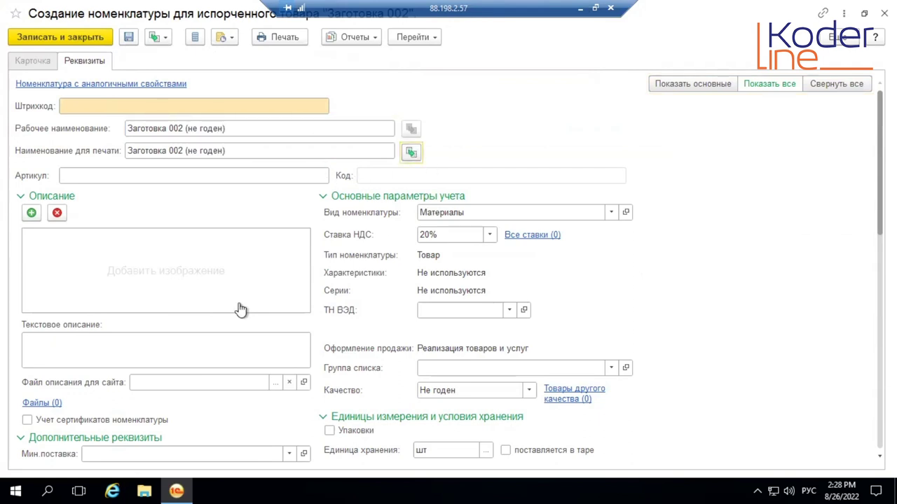
Save the new item "Заготовка 002 (не годен)" and choose it as the spoiled goods for Заготовка 002
{"action": "scroll", "coordinate": [386, 351], "scroll_direction": "down", "scroll_amount": 5}
{"action": "scroll", "coordinate": [539, 332], "scroll_direction": "up", "scroll_amount": 5}
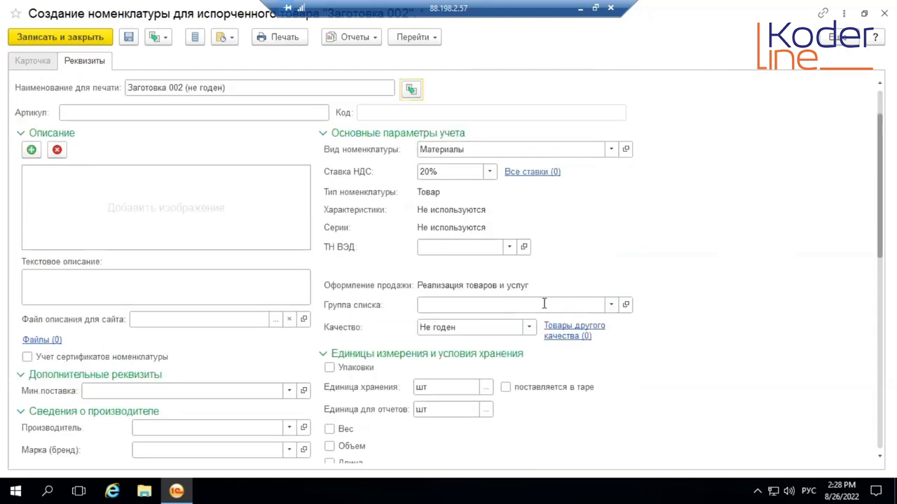
{"action": "left_click", "coordinate": [81, 39]}
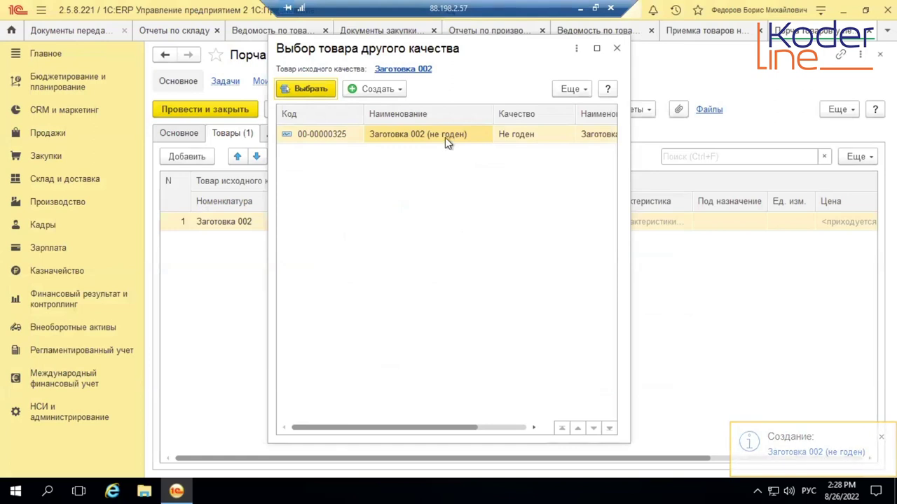
{"action": "double_click", "coordinate": [445, 137]}
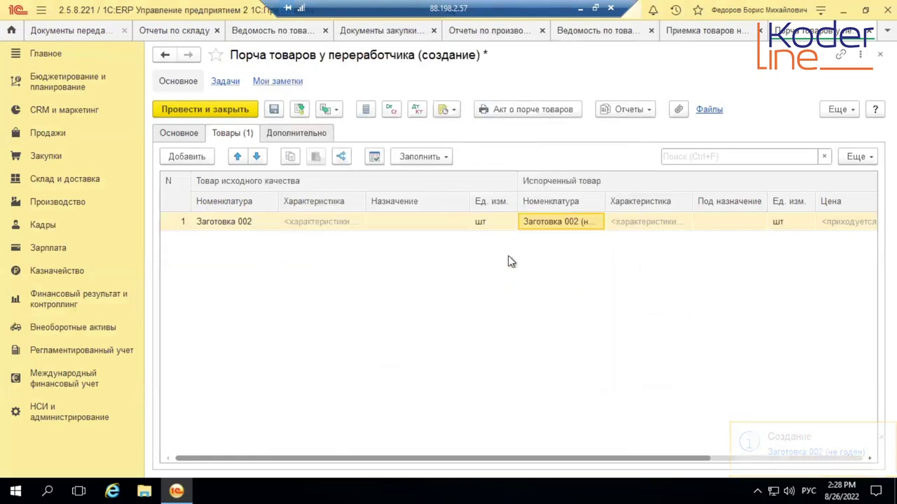
Open the card of the spoiled item "Заготовка 002 (не годен)" and examine its quality under the main accounting parameters
{"action": "left_click", "coordinate": [565, 220]}
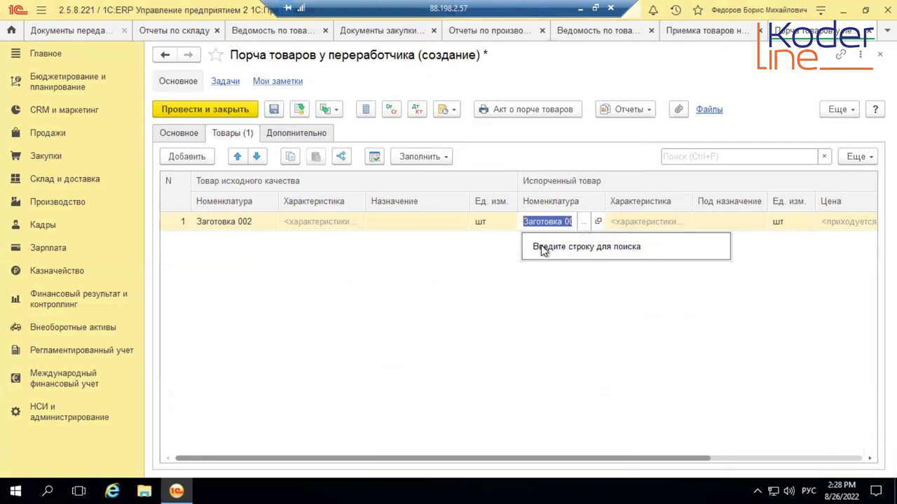
{"action": "left_click", "coordinate": [548, 285]}
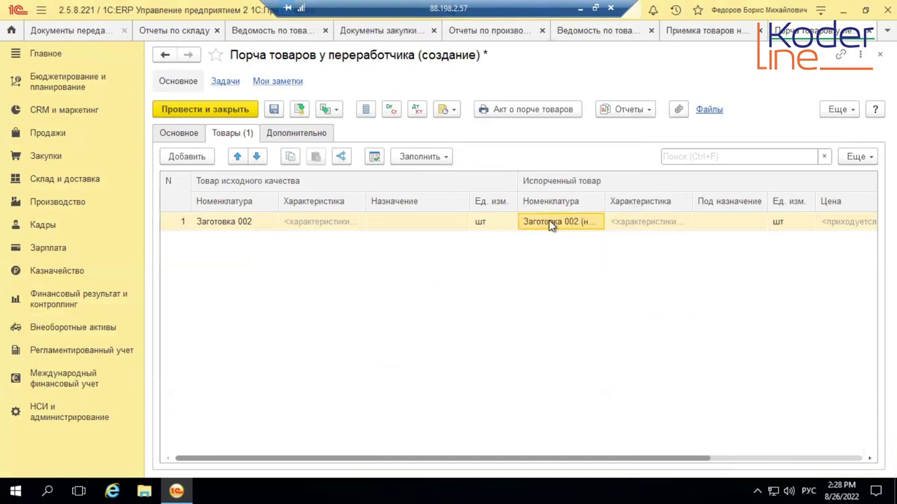
{"action": "left_click", "coordinate": [553, 222]}
{"action": "left_click", "coordinate": [599, 222]}
{"action": "scroll", "coordinate": [599, 307], "scroll_direction": "down", "scroll_amount": 1}
{"action": "scroll", "coordinate": [599, 307], "scroll_direction": "down", "scroll_amount": 6}
{"action": "scroll", "coordinate": [541, 241], "scroll_direction": "up", "scroll_amount": 5}
{"action": "left_click", "coordinate": [231, 103]}
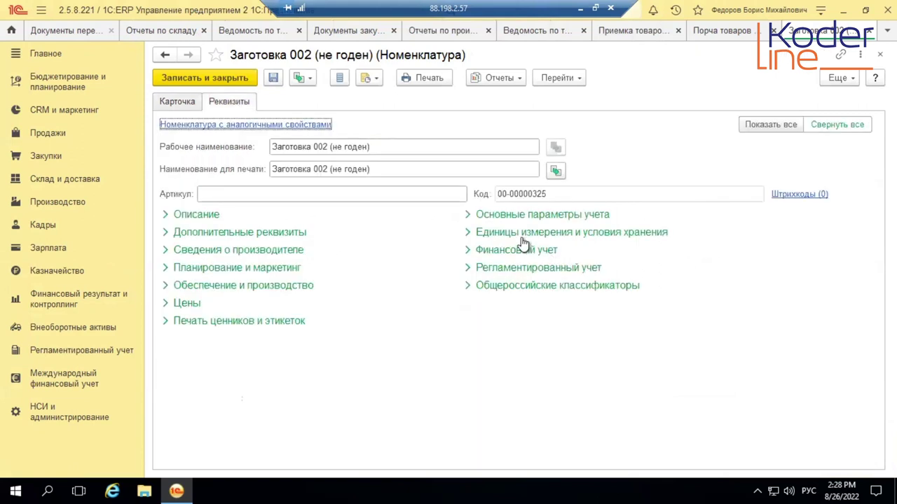
{"action": "left_click", "coordinate": [468, 215]}
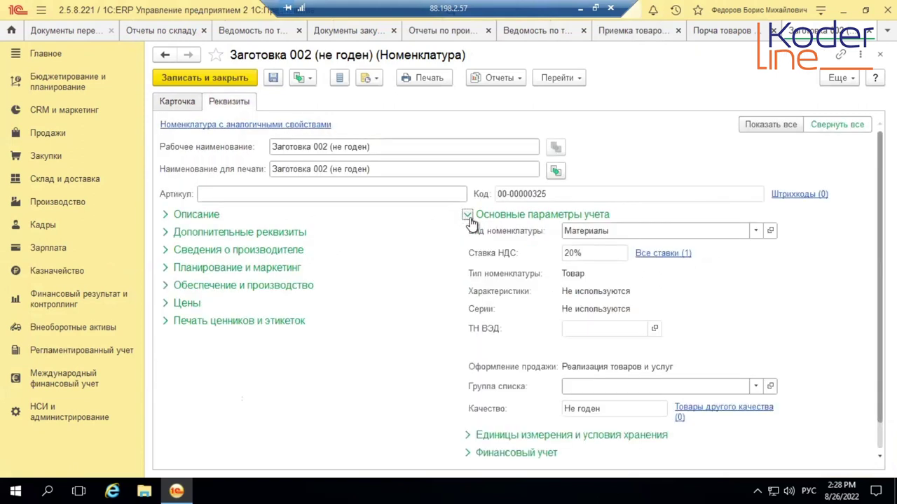
{"action": "scroll", "coordinate": [467, 224], "scroll_direction": "down", "scroll_amount": 1}
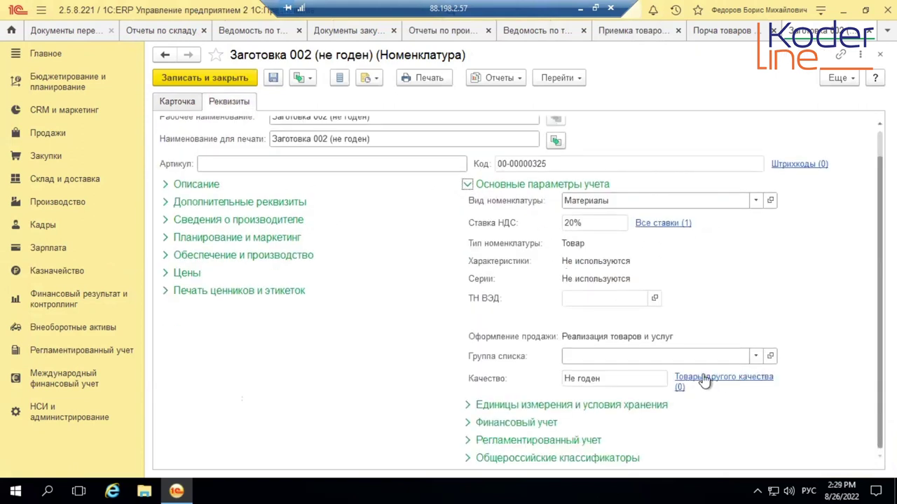
{"action": "scroll", "coordinate": [500, 256], "scroll_direction": "up", "scroll_amount": 1}
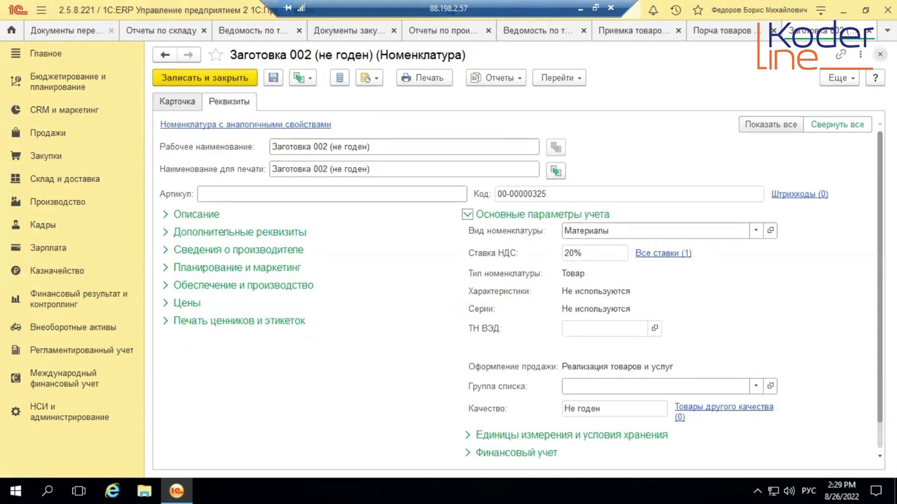
{"action": "left_click", "coordinate": [879, 54]}
Open the source item Заготовка 002 and examine its quality setting and linked goods of other quality
{"action": "left_click", "coordinate": [265, 222]}
{"action": "left_click", "coordinate": [258, 223]}
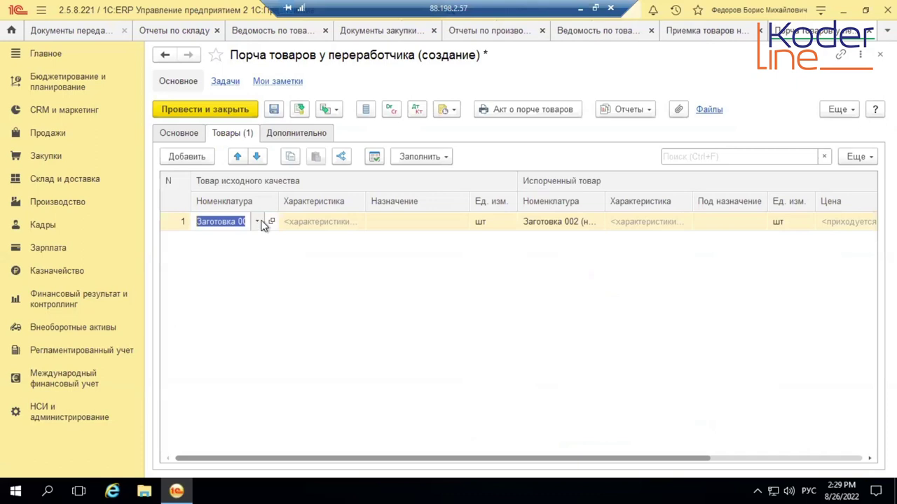
{"action": "left_click", "coordinate": [271, 221]}
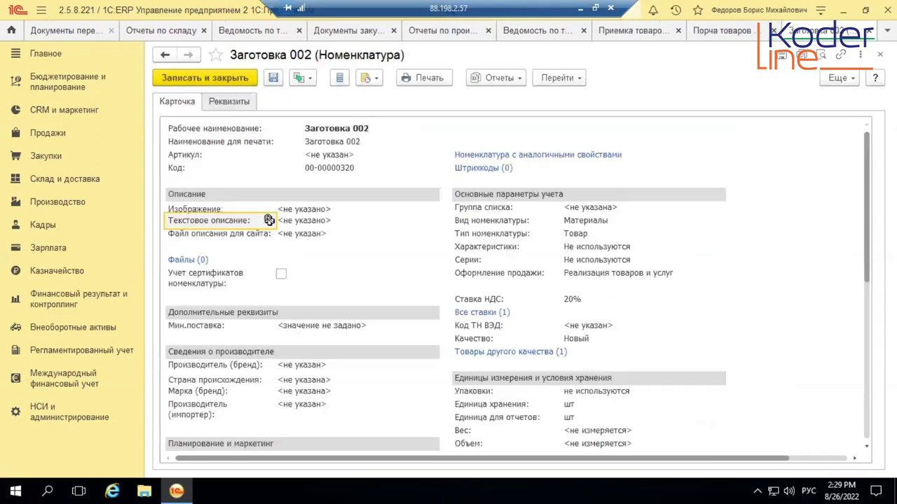
{"action": "left_click", "coordinate": [230, 103]}
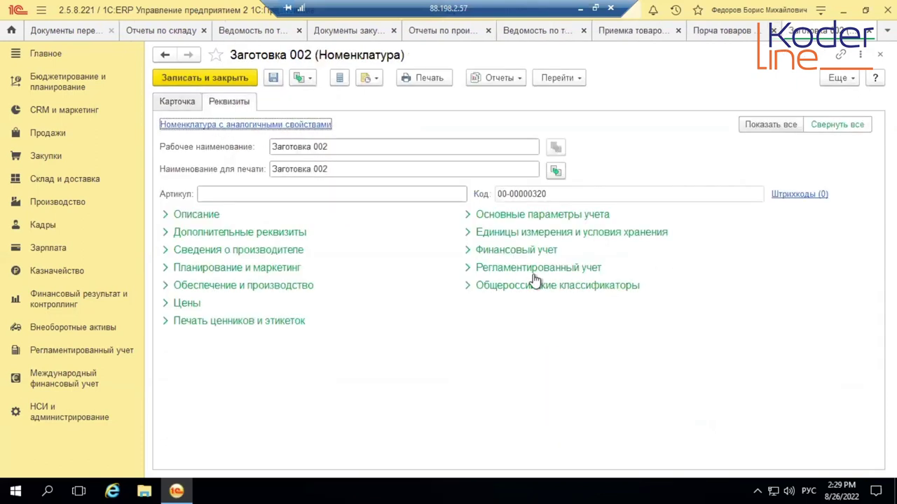
{"action": "left_click", "coordinate": [468, 232]}
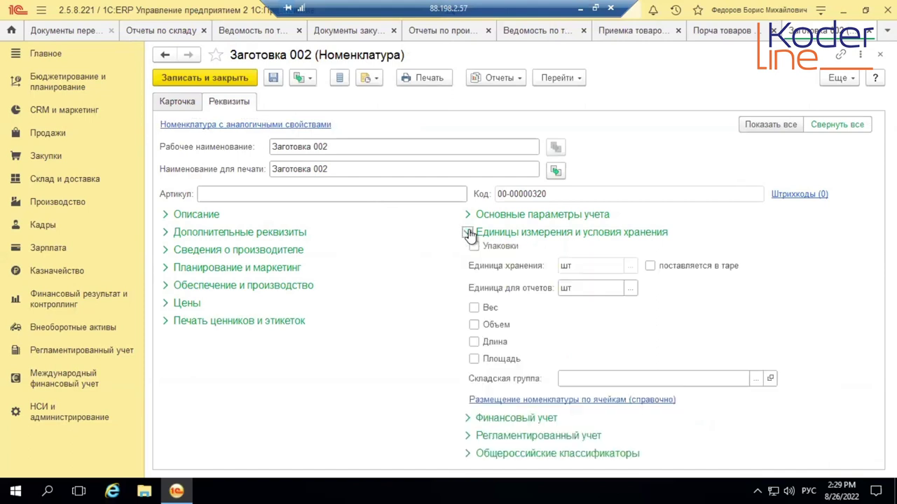
{"action": "left_click", "coordinate": [468, 215]}
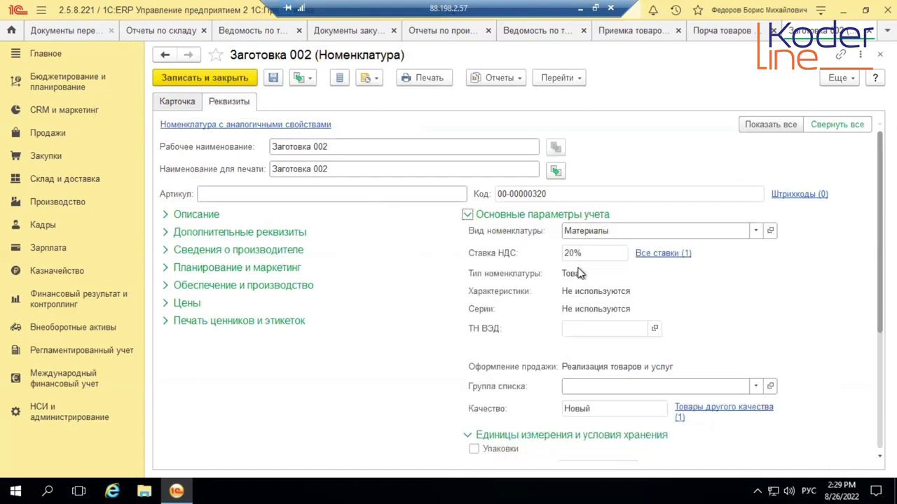
{"action": "scroll", "coordinate": [579, 273], "scroll_direction": "down", "scroll_amount": 3}
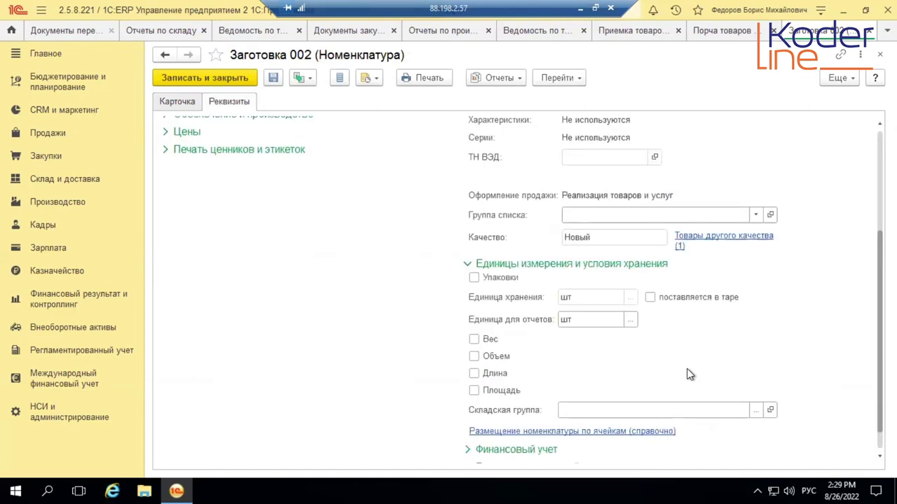
{"action": "left_click", "coordinate": [695, 241]}
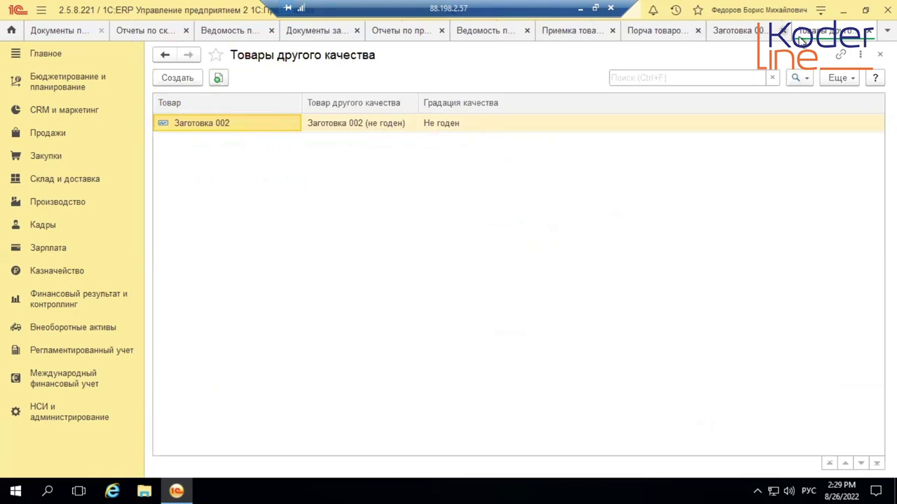
{"action": "left_click", "coordinate": [869, 31]}
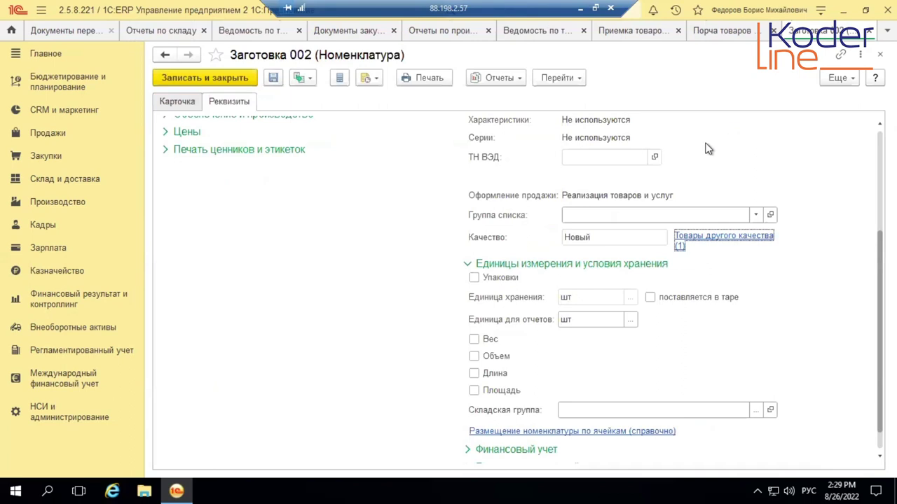
{"action": "left_click", "coordinate": [869, 31]}
{"action": "key", "text": "Escape"}
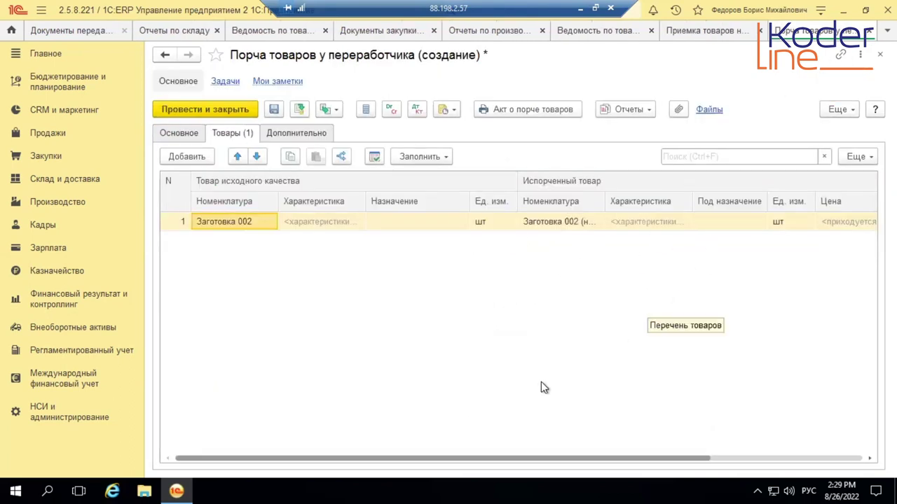
Set the quantity of spoiled goods in the Заготовка 002 row to 3
{"action": "scroll", "coordinate": [550, 456], "scroll_direction": "right", "scroll_amount": 3}
{"action": "double_click", "coordinate": [821, 222]}
{"action": "type", "text": "3"}
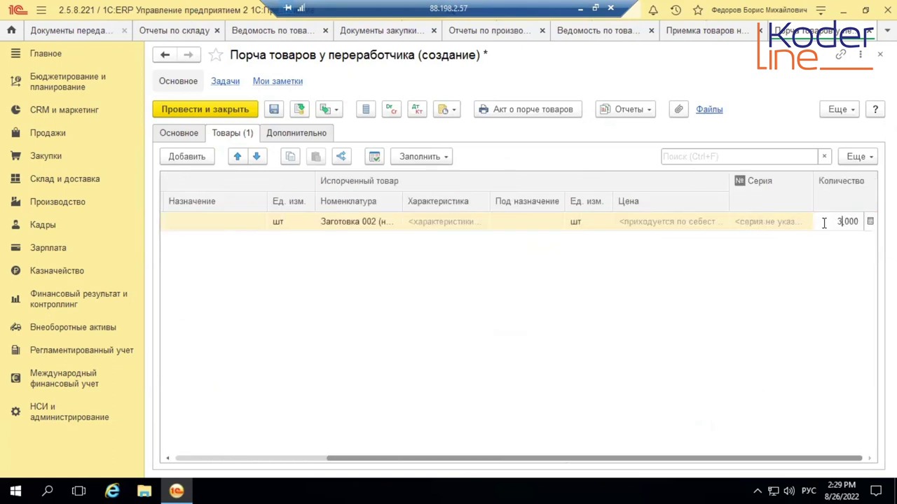
{"action": "key", "text": "Return"}
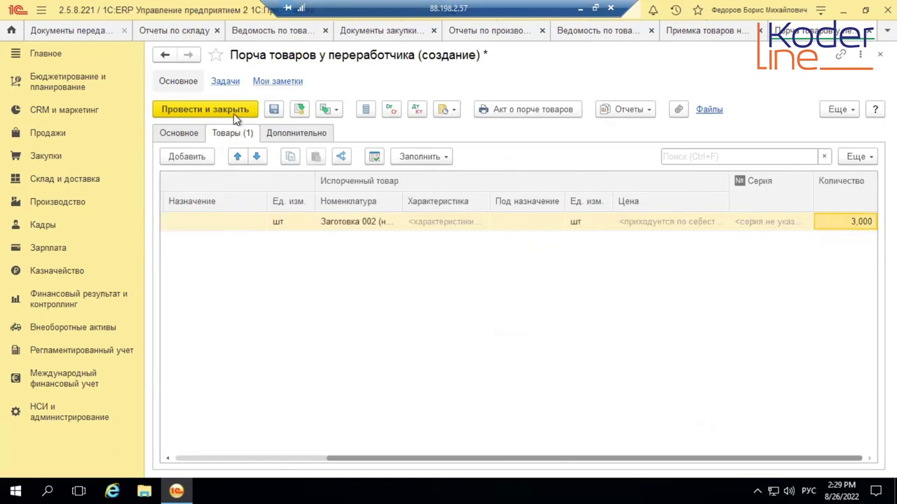
Select Орион as the organization of the spoilage document and try to post it
{"action": "left_click", "coordinate": [176, 138]}
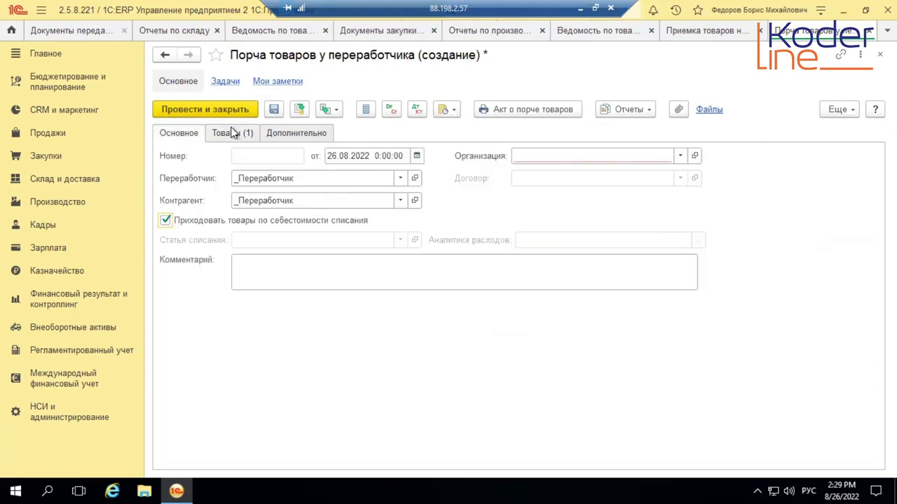
{"action": "left_click", "coordinate": [678, 160]}
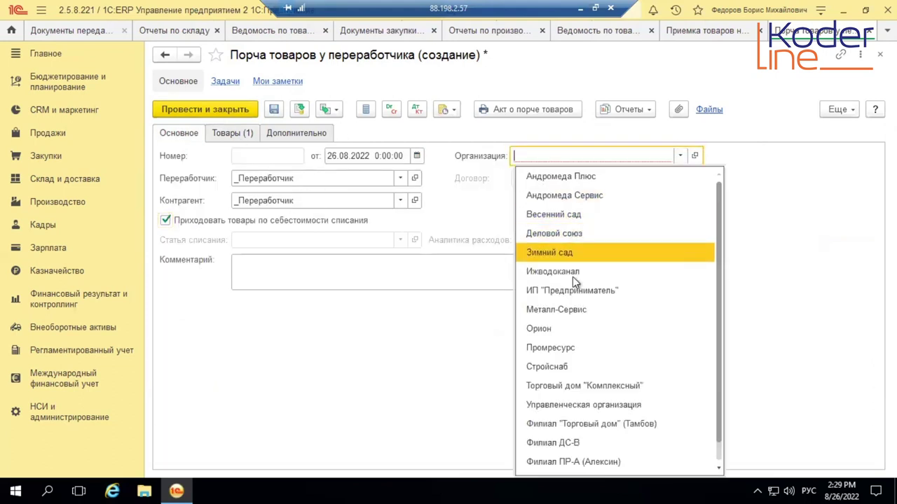
{"action": "left_click", "coordinate": [228, 113]}
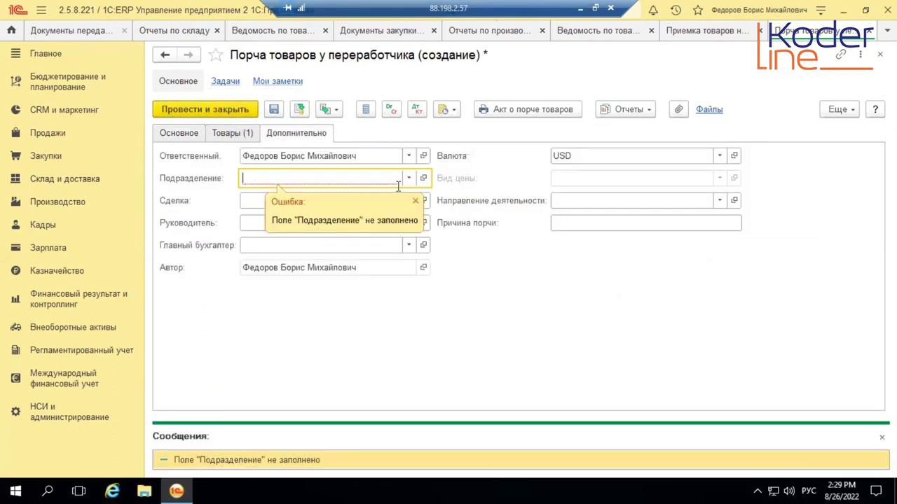
Set the department to "Производственный департамент", then post and close the spoilage document
{"action": "left_click", "coordinate": [407, 179]}
{"action": "left_click", "coordinate": [369, 200]}
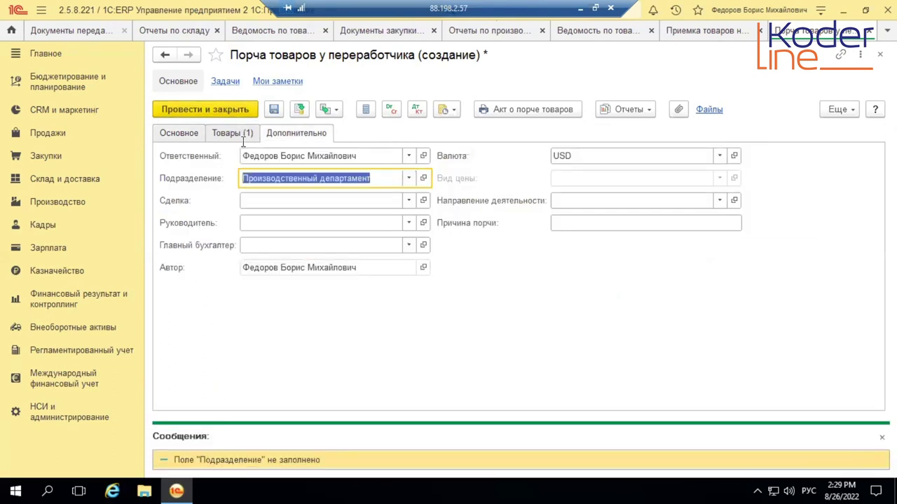
{"action": "left_click", "coordinate": [222, 111]}
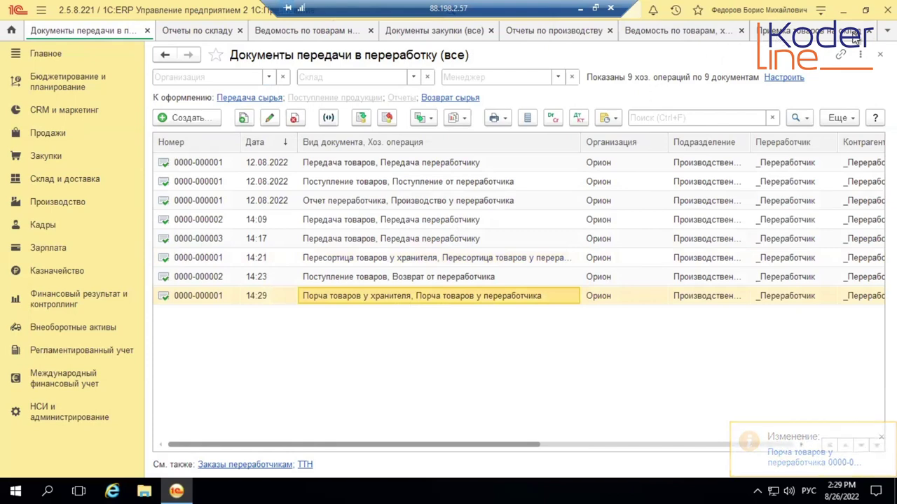
Regenerate the report on goods stored at processors and check the balances of Заготовка 002 and its spoiled counterpart
{"action": "left_click", "coordinate": [623, 32]}
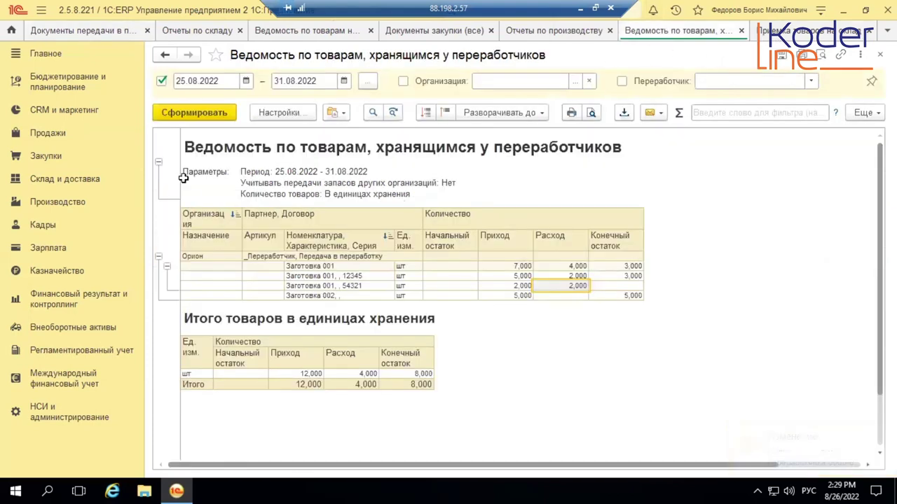
{"action": "left_click", "coordinate": [194, 115]}
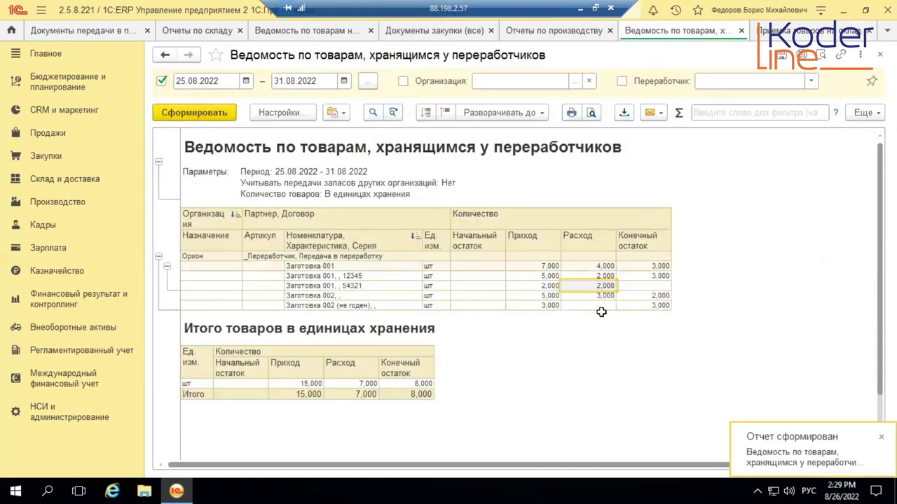
{"action": "left_click", "coordinate": [377, 307]}
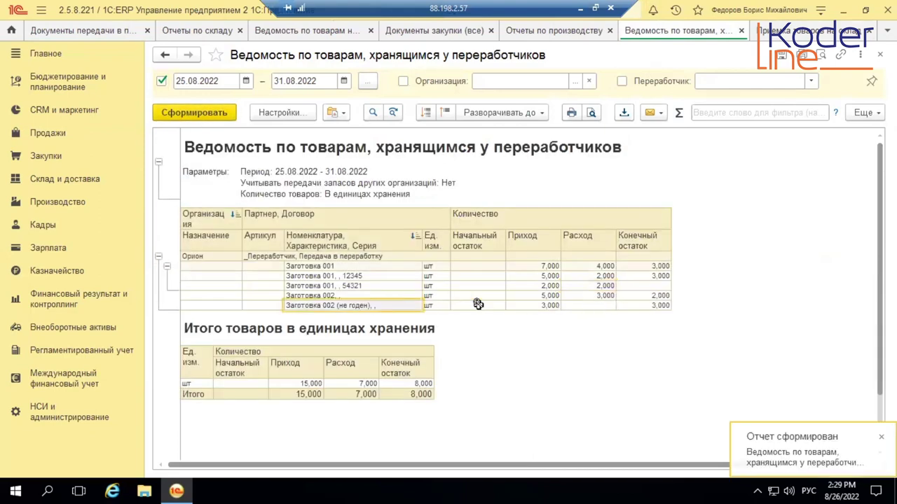
{"action": "left_click", "coordinate": [662, 306]}
{"action": "left_click", "coordinate": [368, 303]}
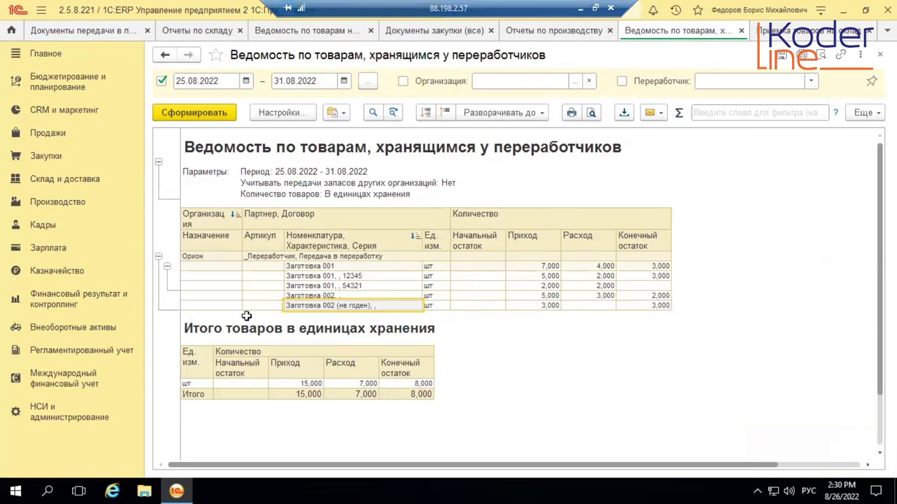
Create an "Отчет о списании товаров у переработчика" document from the list of processing transfer documents
{"action": "left_click", "coordinate": [70, 201]}
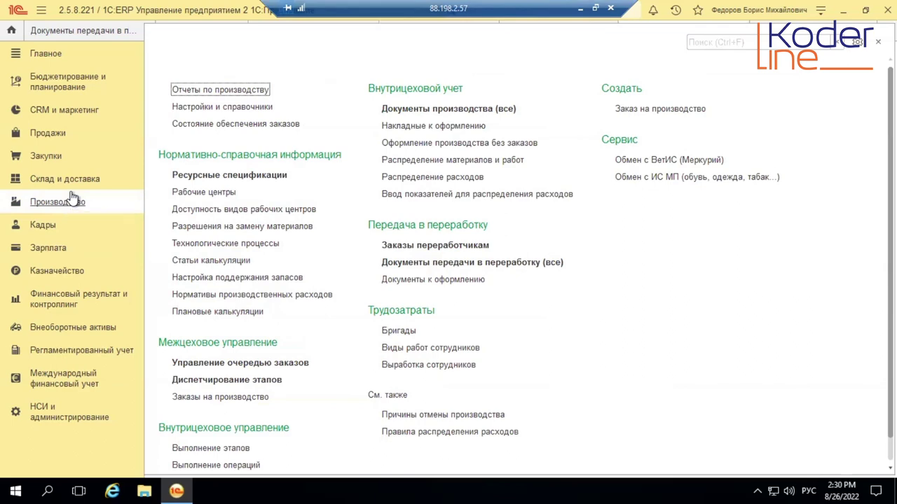
{"action": "left_click", "coordinate": [80, 205]}
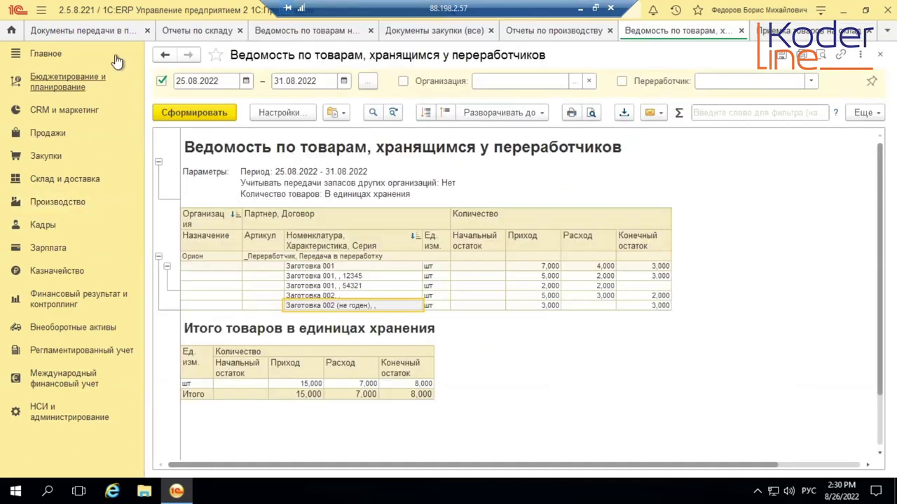
{"action": "left_click", "coordinate": [107, 32]}
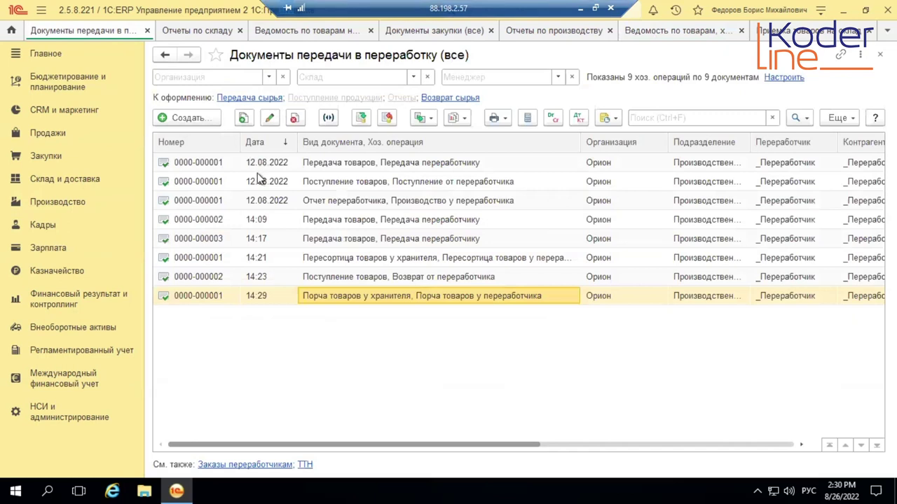
{"action": "left_click", "coordinate": [205, 119]}
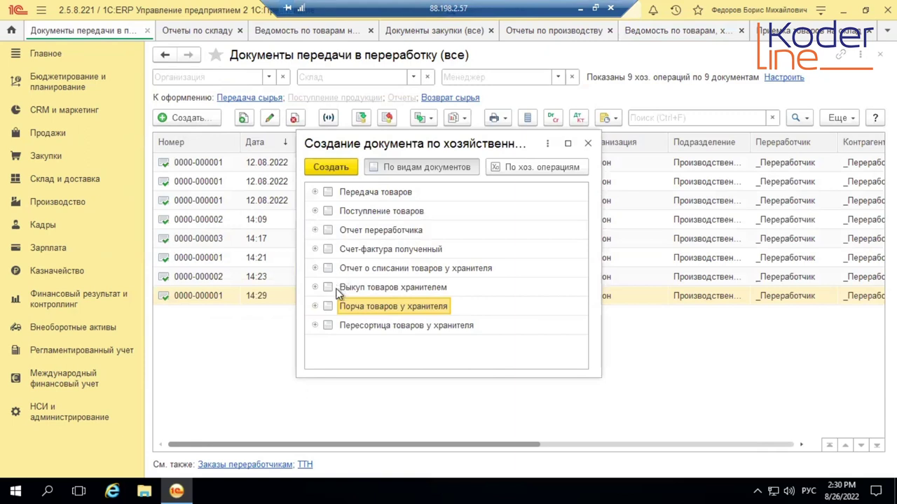
{"action": "left_click", "coordinate": [376, 267]}
{"action": "left_click", "coordinate": [315, 271]}
{"action": "double_click", "coordinate": [401, 287]}
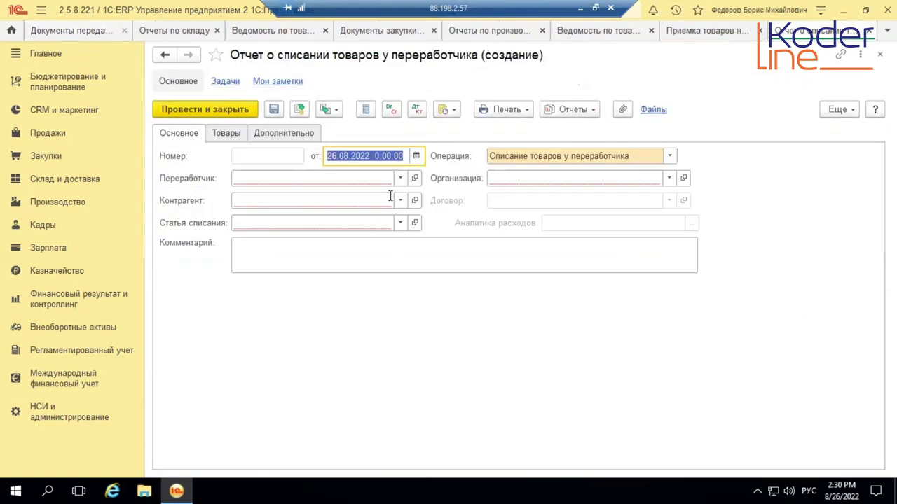
Set _Переработчик as the processor and counterparty and Орион as the organization of the write-off report
{"action": "left_click", "coordinate": [403, 178]}
{"action": "left_click", "coordinate": [345, 204]}
{"action": "left_click", "coordinate": [342, 222]}
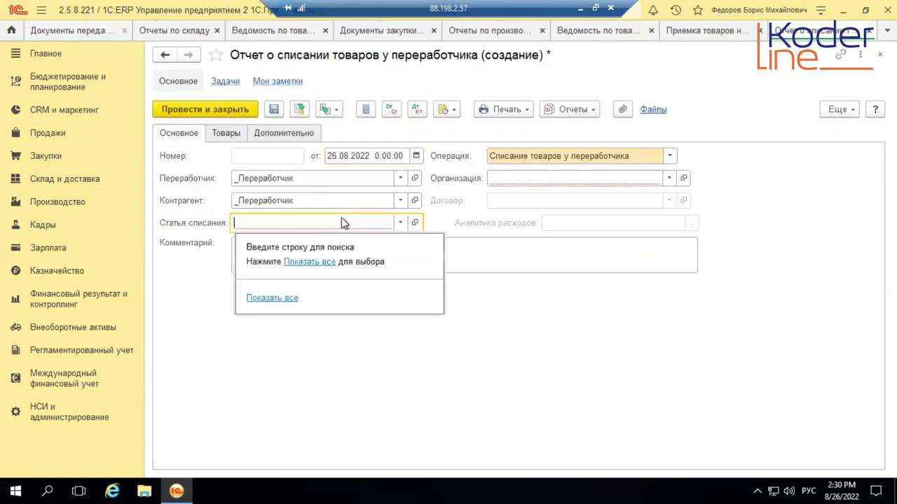
{"action": "left_click", "coordinate": [496, 177]}
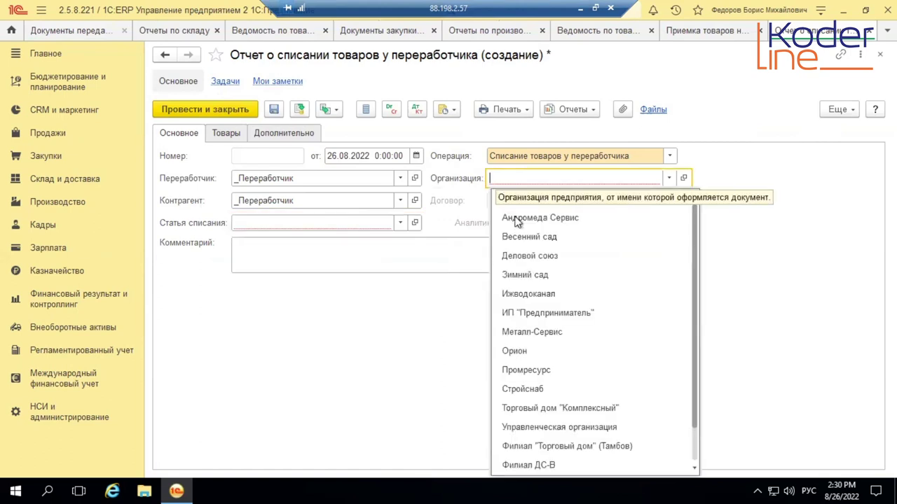
{"action": "left_click", "coordinate": [515, 352]}
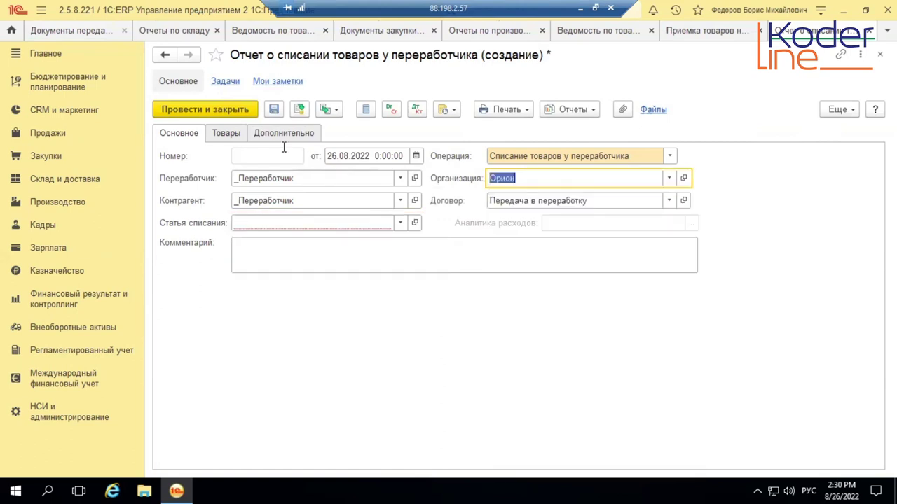
Add a goods row to the write-off report with the item Заготовка 002 (не годен)
{"action": "left_click", "coordinate": [223, 133]}
{"action": "left_click", "coordinate": [192, 156]}
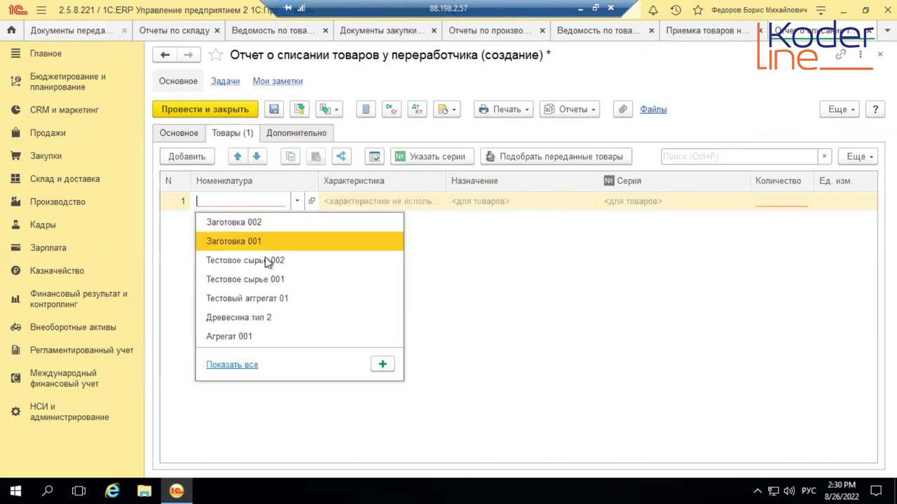
{"action": "left_click", "coordinate": [244, 222]}
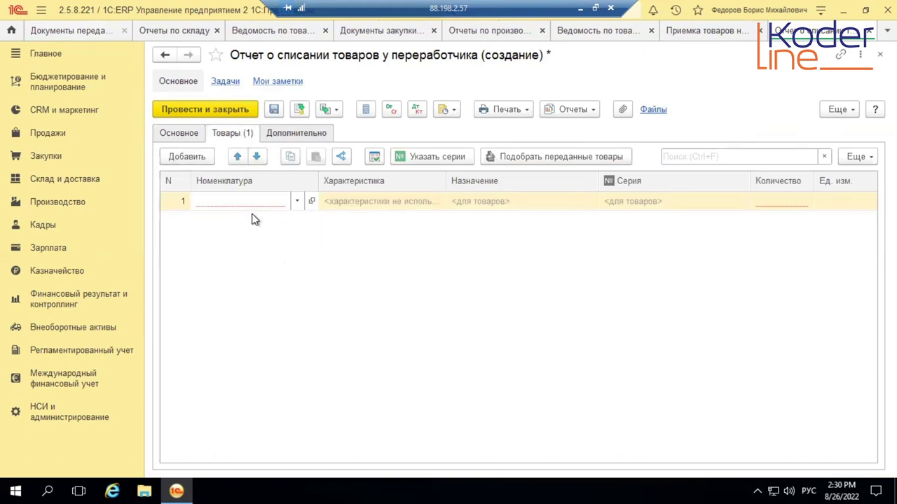
{"action": "left_click", "coordinate": [256, 201]}
{"action": "left_click", "coordinate": [257, 201]}
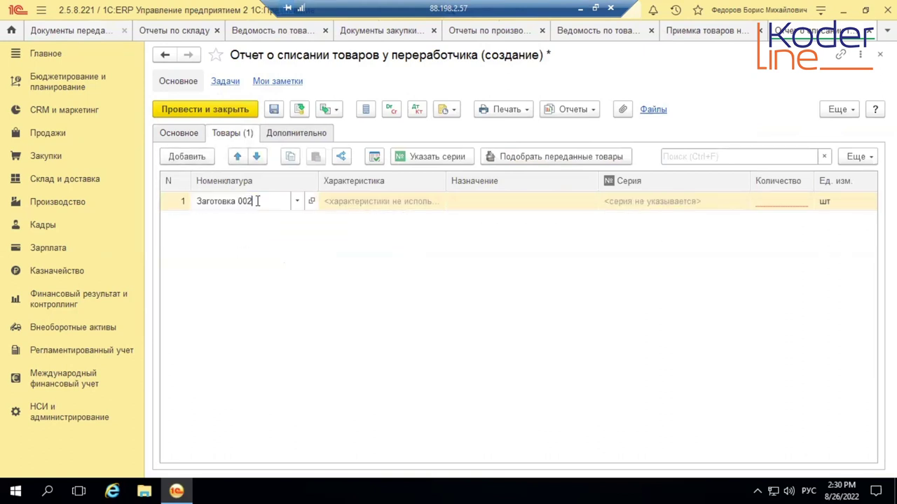
{"action": "key", "text": "BackSpace"}
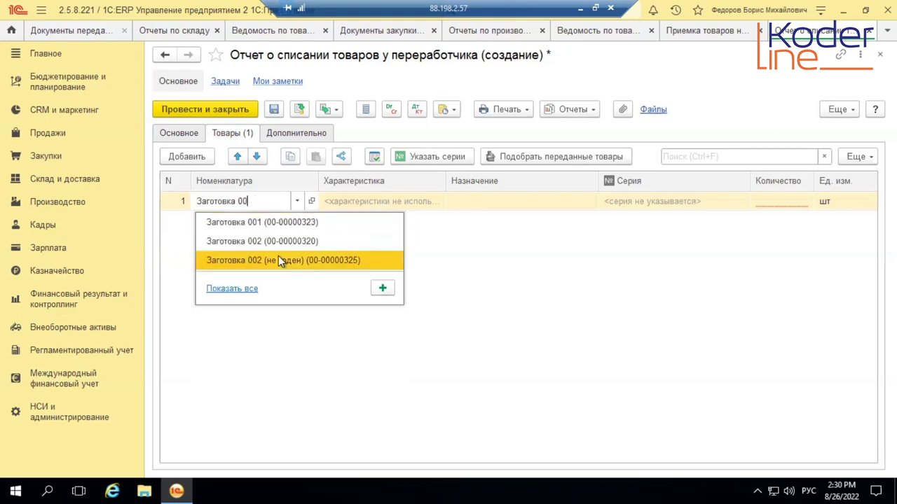
{"action": "left_click", "coordinate": [278, 259]}
Set the quantity of the Заготовка 002 (не годен) row to 3
{"action": "left_click", "coordinate": [762, 201]}
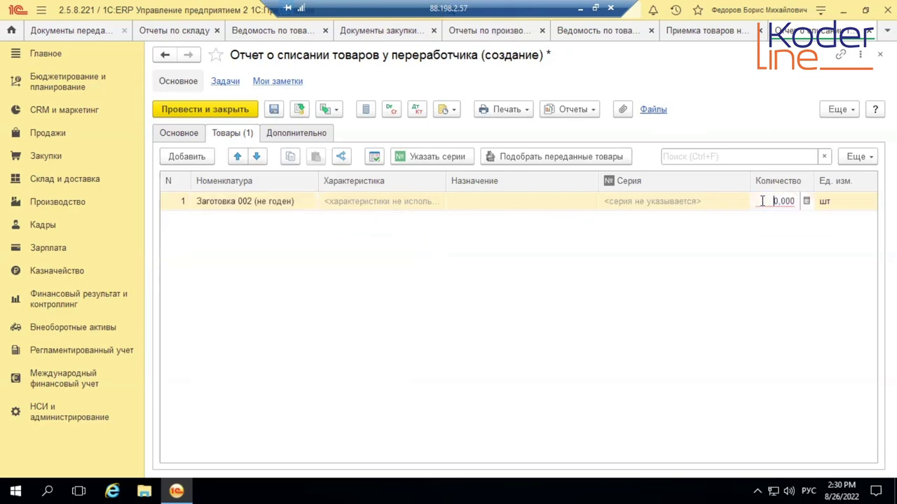
{"action": "type", "text": "3"}
{"action": "key", "text": "Return"}
{"action": "key", "text": "Tab"}
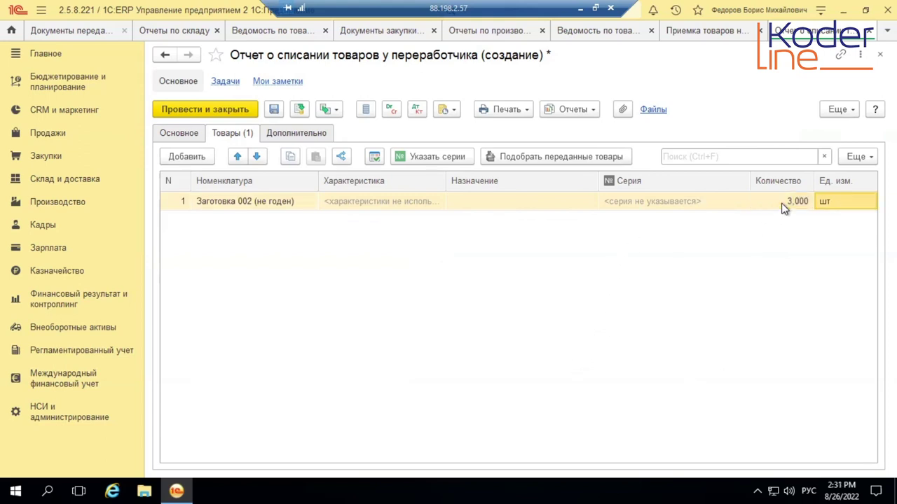
{"action": "key", "text": "shift+Tab"}
{"action": "key", "text": "shift+Tab"}
{"action": "key", "text": "shift+Tab"}
{"action": "key", "text": "shift+Tab"}
{"action": "key", "text": "shift+Tab"}
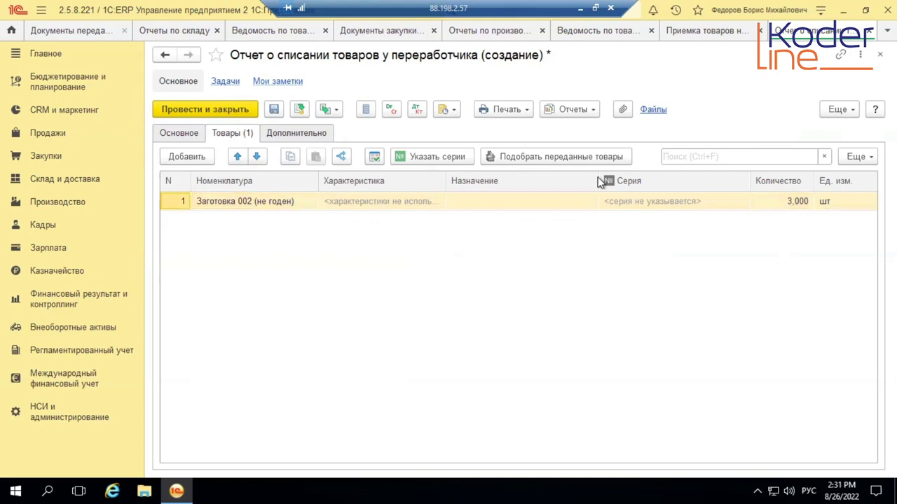
Start creating a new expense item from the selection list for the report's write-off item (Статья списания)
{"action": "left_click", "coordinate": [181, 133]}
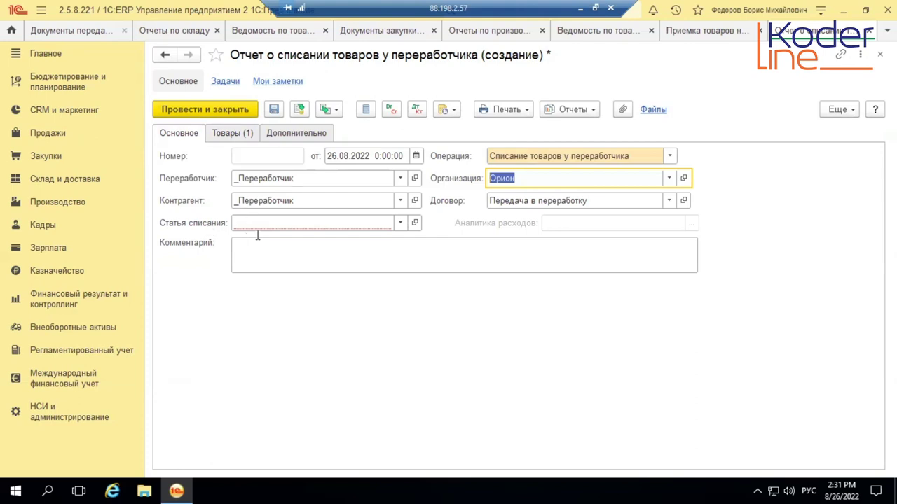
{"action": "left_click", "coordinate": [401, 222]}
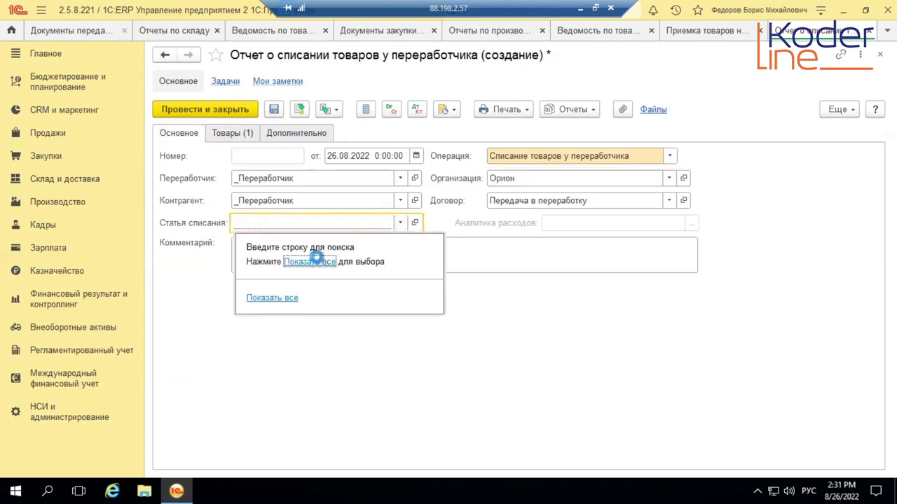
{"action": "left_click", "coordinate": [320, 260]}
{"action": "scroll", "coordinate": [483, 299], "scroll_direction": "down", "scroll_amount": 3}
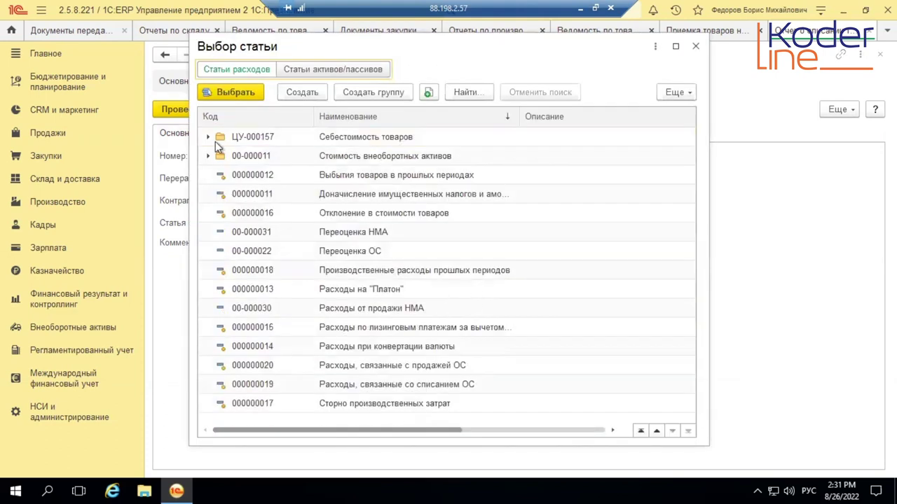
{"action": "left_click", "coordinate": [302, 96]}
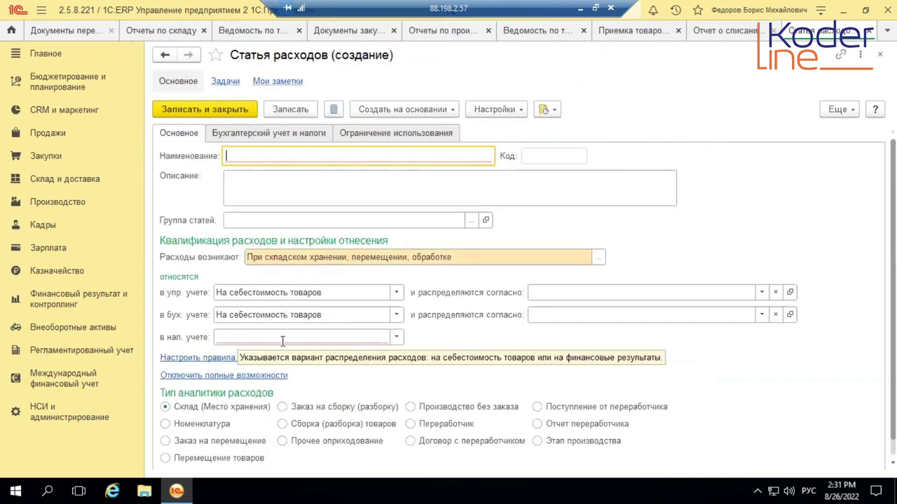
Allocate the expense item to "На финансовый результат (расходы тек. периода)" in both management and financial accounting
{"action": "left_click", "coordinate": [397, 337]}
{"action": "left_click", "coordinate": [396, 337]}
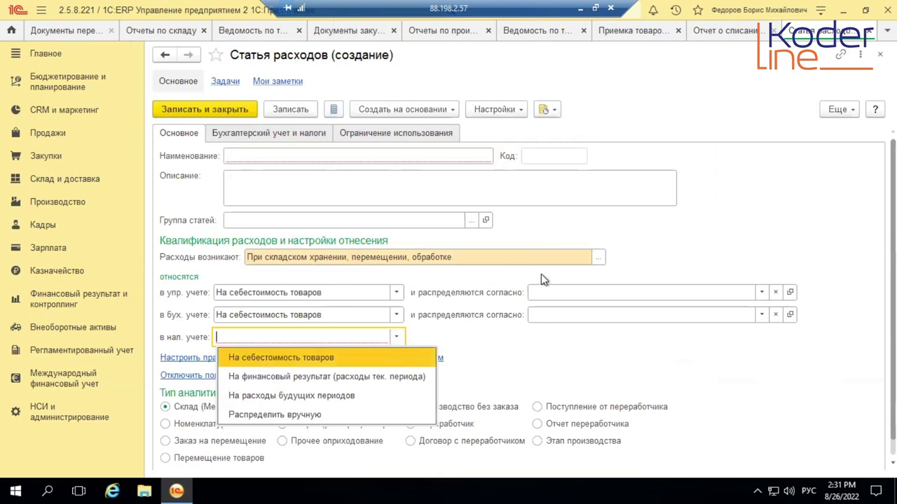
{"action": "left_click", "coordinate": [396, 293]}
{"action": "left_click", "coordinate": [396, 293]}
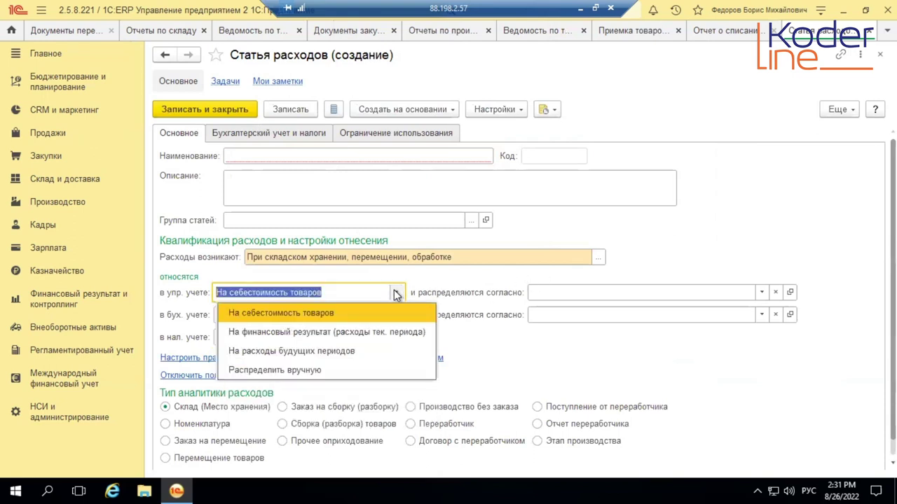
{"action": "left_click", "coordinate": [362, 332]}
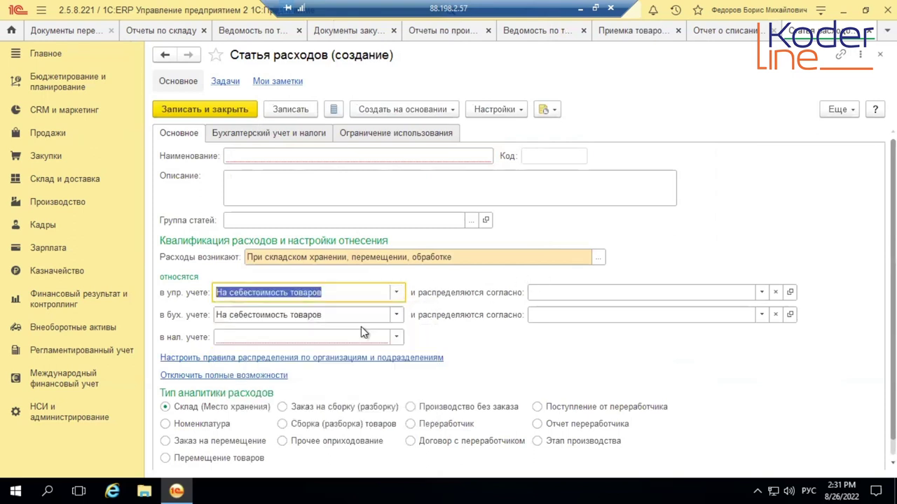
{"action": "left_click", "coordinate": [376, 324]}
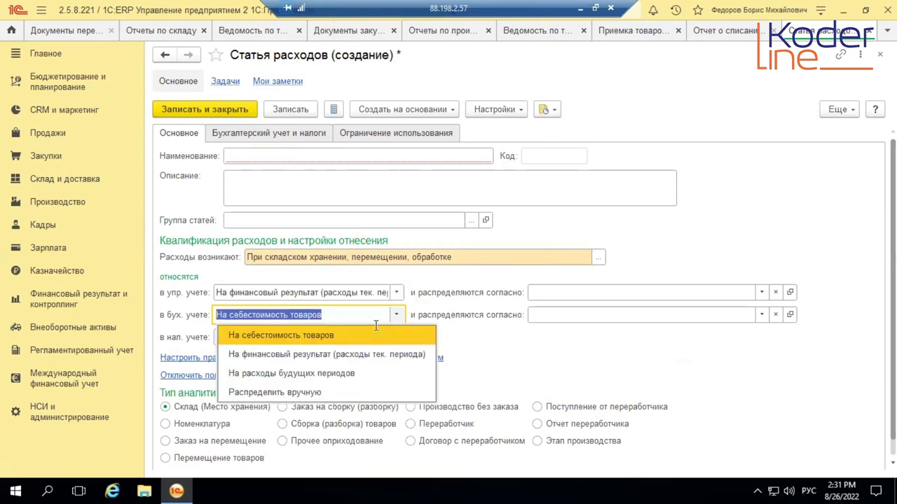
{"action": "left_click", "coordinate": [337, 354]}
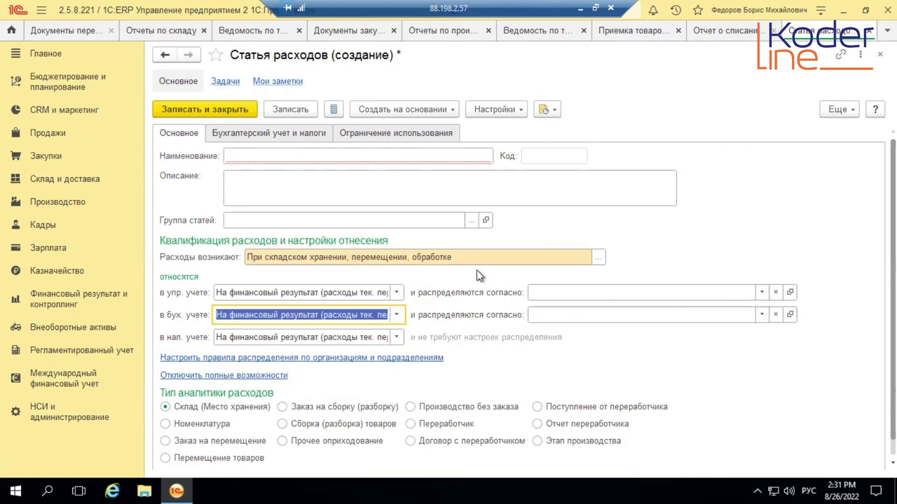
Name the expense item "Списание сырья у переработчика" and set its analytics type to Номенклатура
{"action": "left_click", "coordinate": [304, 154]}
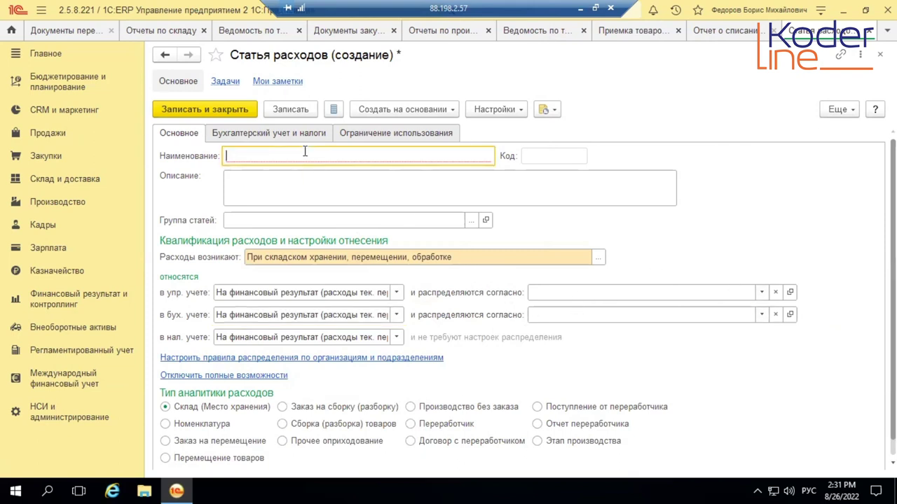
{"action": "type", "text": "Списа"}
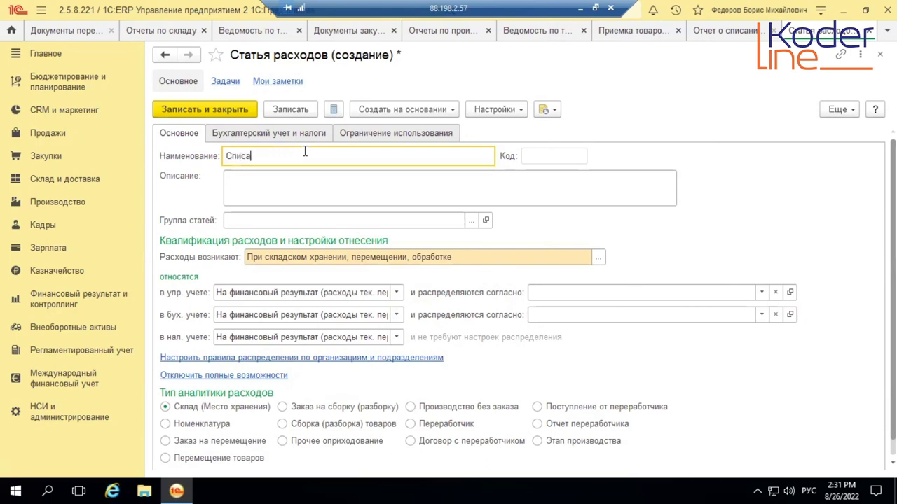
{"action": "type", "text": "ние сырья у пер"}
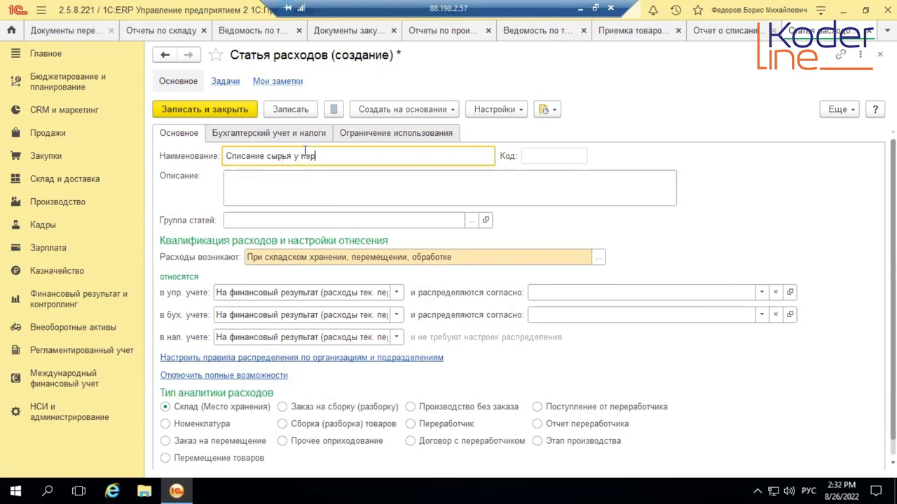
{"action": "type", "text": "еработчи"}
{"action": "key", "text": "BackSpace"}
{"action": "type", "text": "ика"}
{"action": "scroll", "coordinate": [381, 379], "scroll_direction": "down", "scroll_amount": 1}
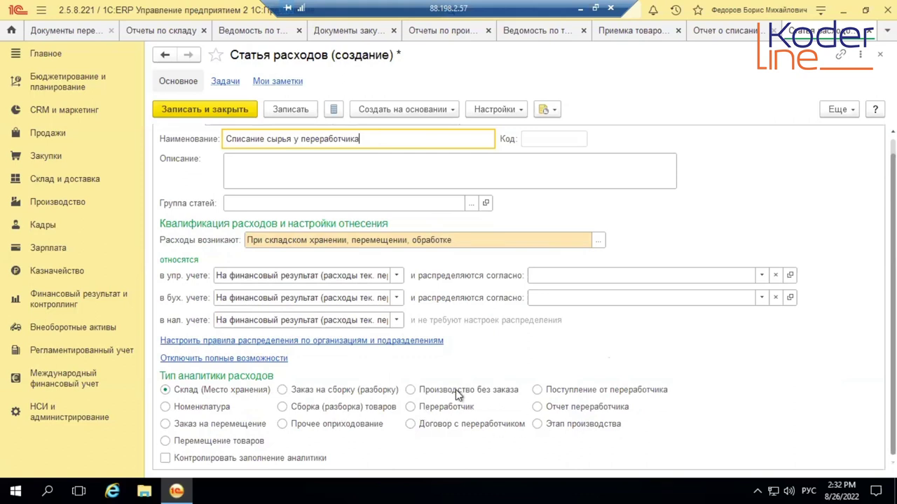
{"action": "left_click", "coordinate": [165, 409]}
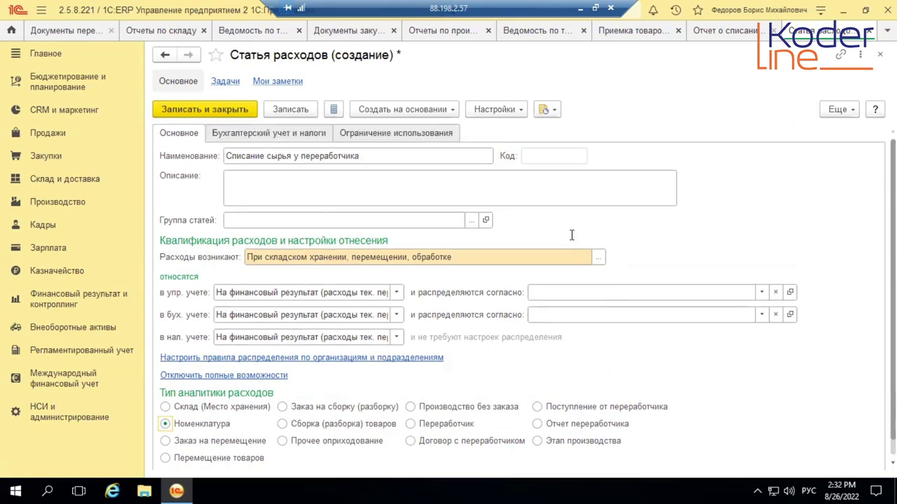
Set the expense type for the main activity to "Прочие расходы", then save and close the expense item
{"action": "left_click", "coordinate": [276, 134]}
{"action": "left_click", "coordinate": [422, 368]}
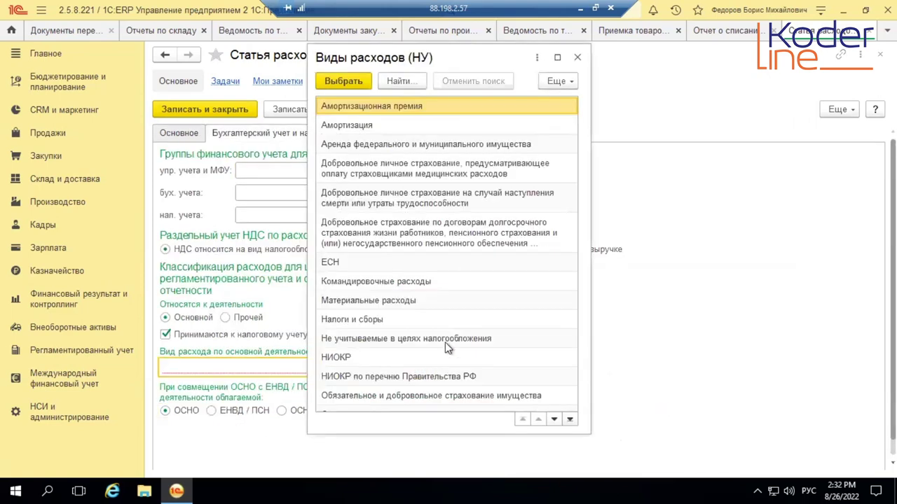
{"action": "scroll", "coordinate": [445, 343], "scroll_direction": "down", "scroll_amount": 5}
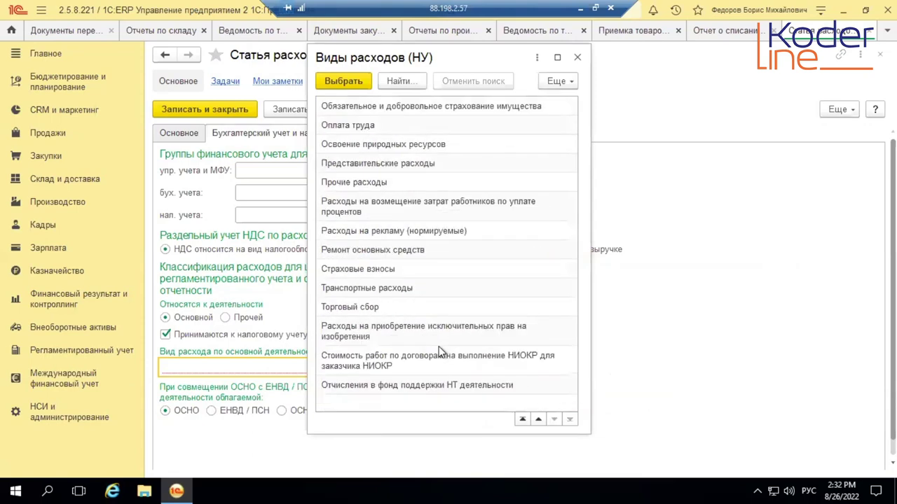
{"action": "scroll", "coordinate": [439, 346], "scroll_direction": "up", "scroll_amount": 2}
{"action": "double_click", "coordinate": [370, 296]}
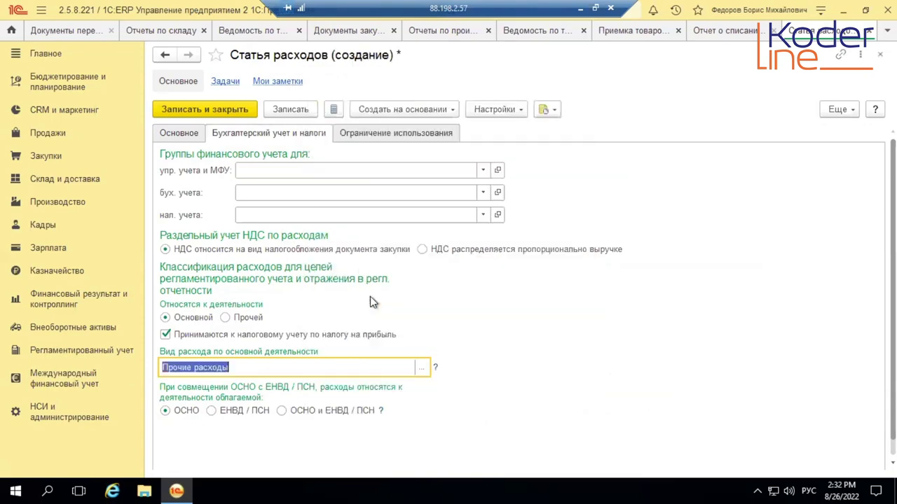
{"action": "left_click", "coordinate": [192, 133]}
{"action": "left_click", "coordinate": [203, 113]}
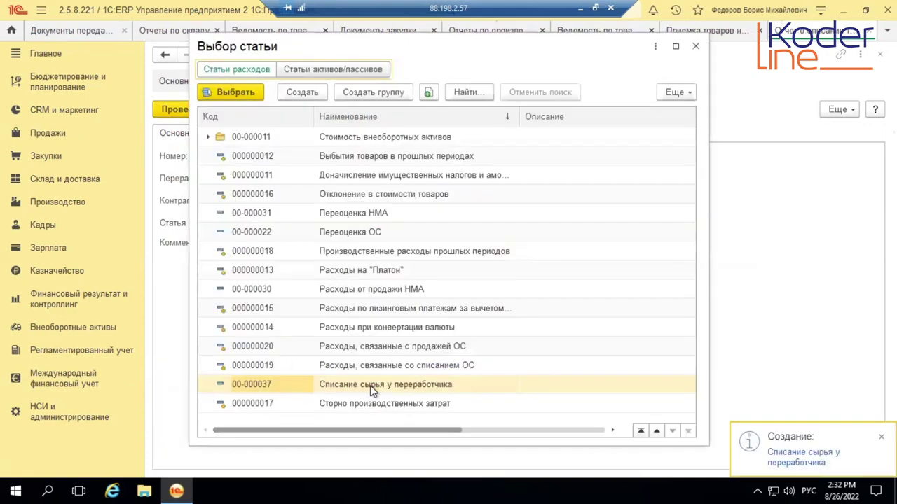
Assign "Списание сырья у переработчика" as the report's write-off item and choose Заготовка 002 from Материалы as the expense analytics
{"action": "double_click", "coordinate": [372, 386]}
{"action": "left_click", "coordinate": [422, 239]}
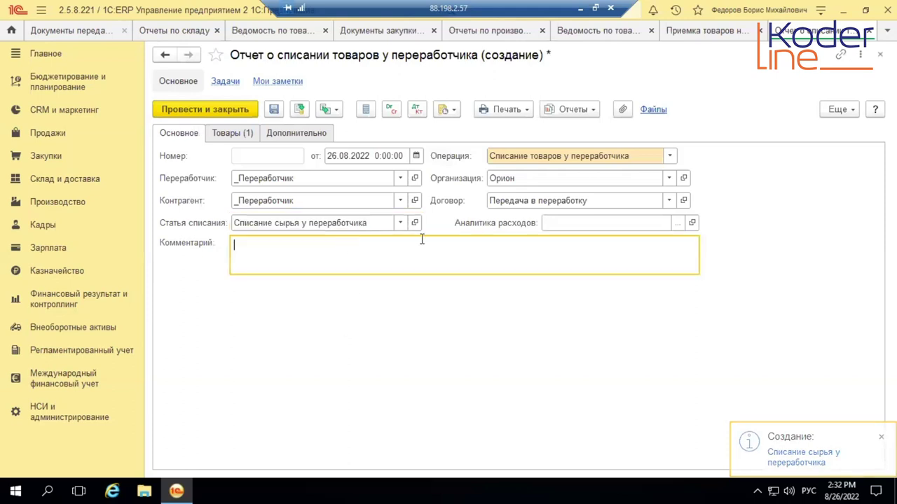
{"action": "left_click", "coordinate": [683, 224]}
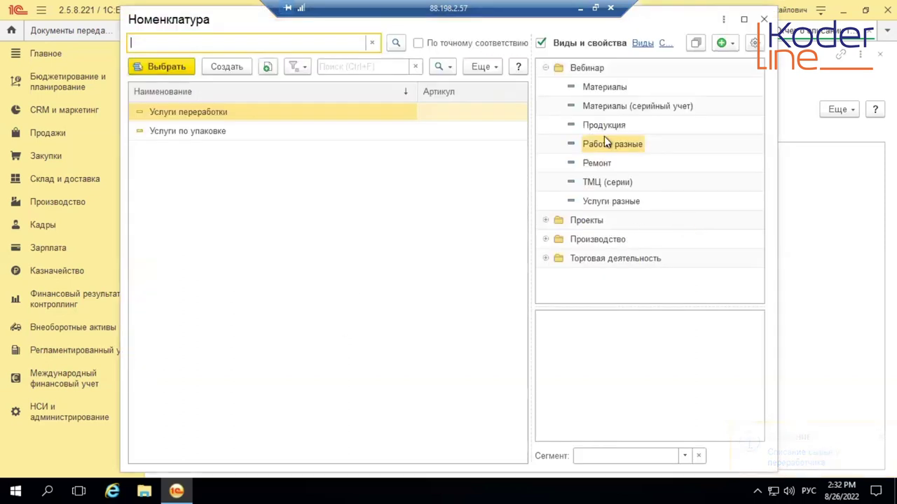
{"action": "left_click", "coordinate": [602, 88]}
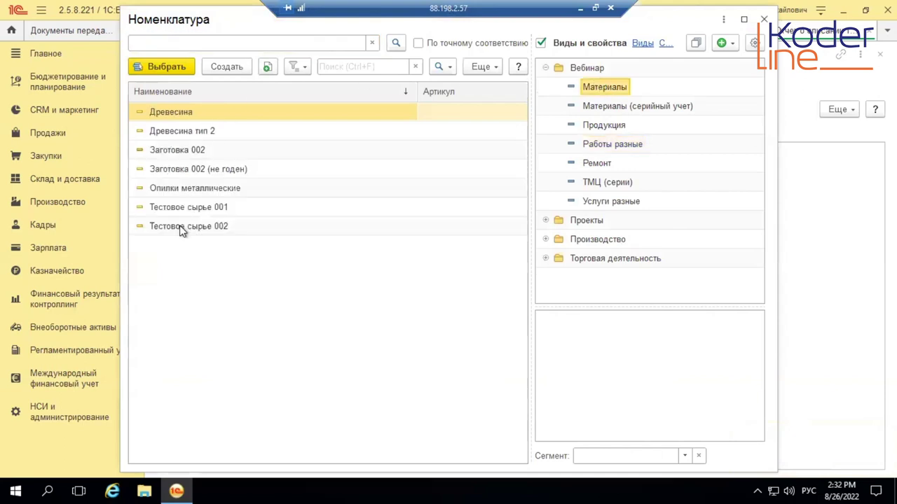
{"action": "left_click", "coordinate": [193, 150]}
{"action": "double_click", "coordinate": [193, 150]}
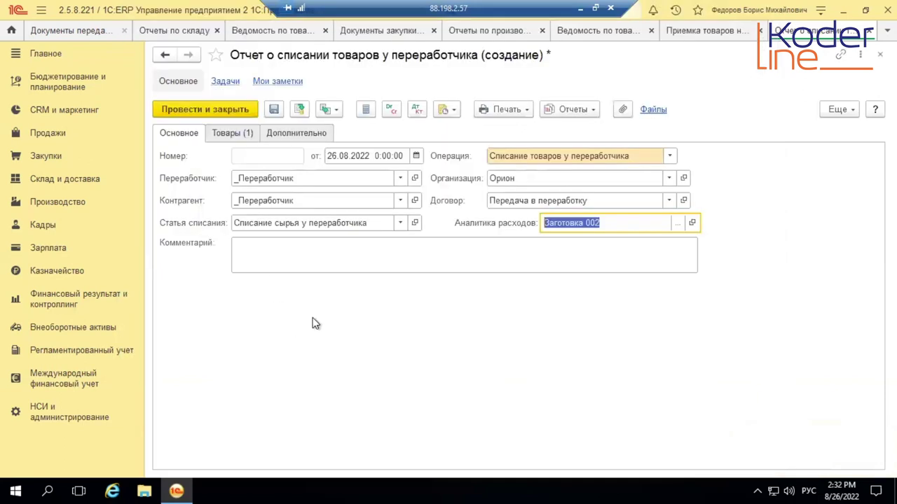
{"action": "left_click", "coordinate": [594, 258]}
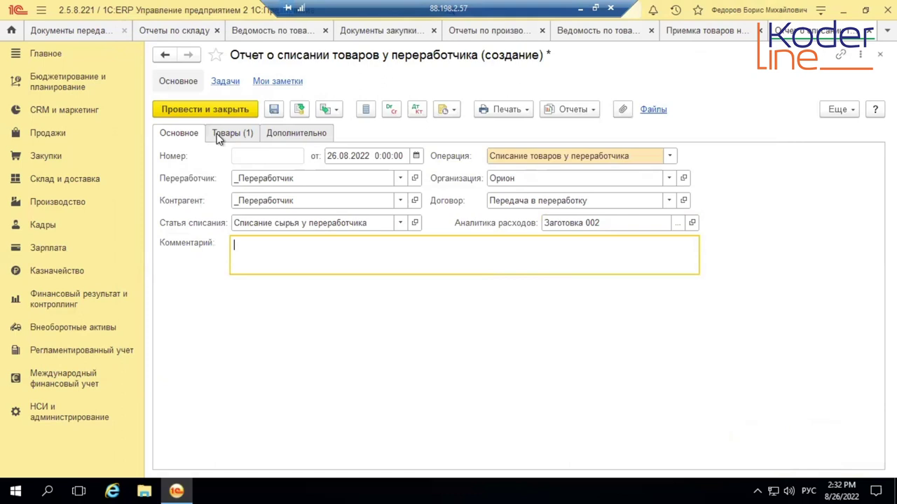
Review the goods row of the write-off report, then post and close the document
{"action": "left_click", "coordinate": [232, 133]}
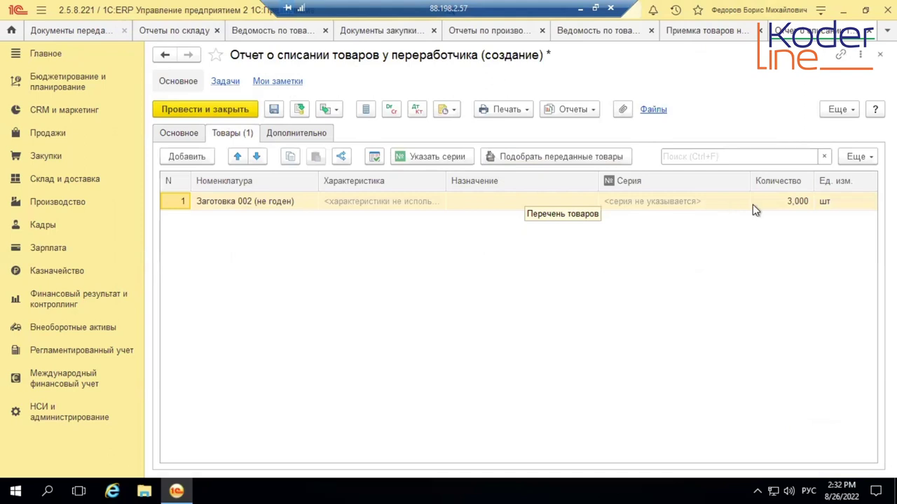
{"action": "left_click", "coordinate": [210, 111]}
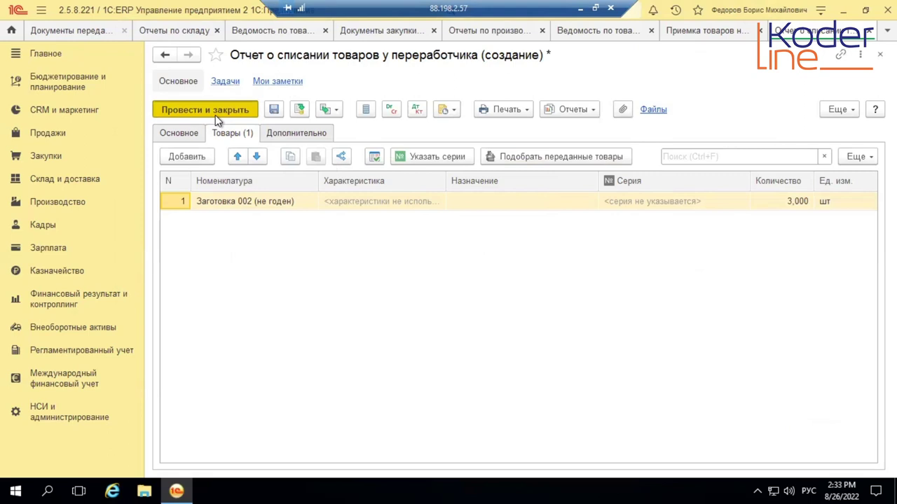
Regenerate the statement of goods held by processors and examine the receipt, issue and closing balance of Заготовка 002 (не годен)
{"action": "left_click", "coordinate": [405, 315]}
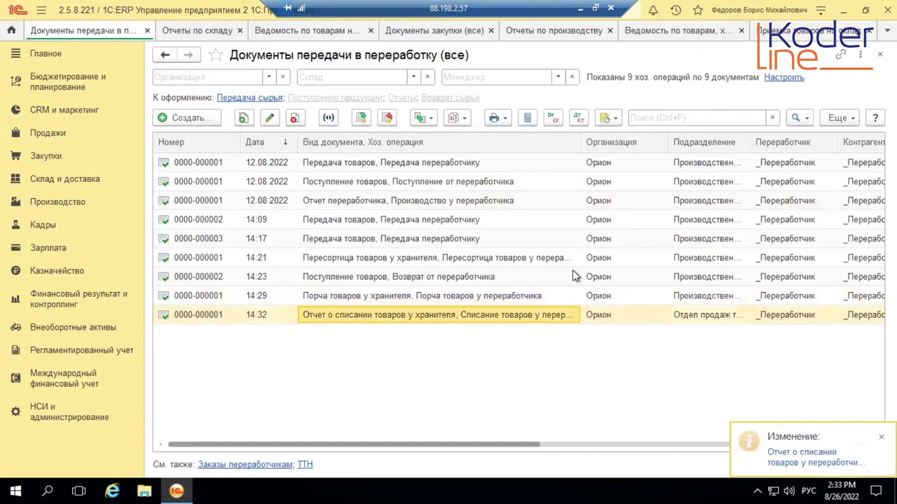
{"action": "left_click", "coordinate": [686, 31]}
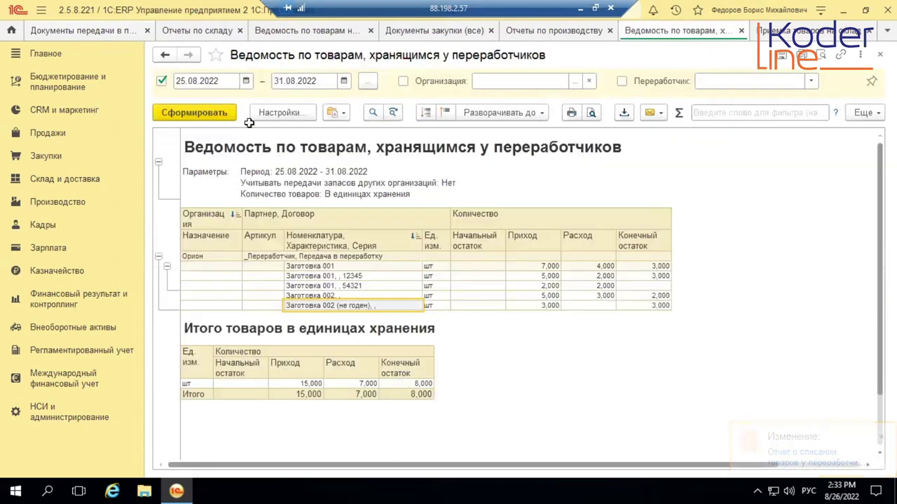
{"action": "key", "text": "ctrl+Return"}
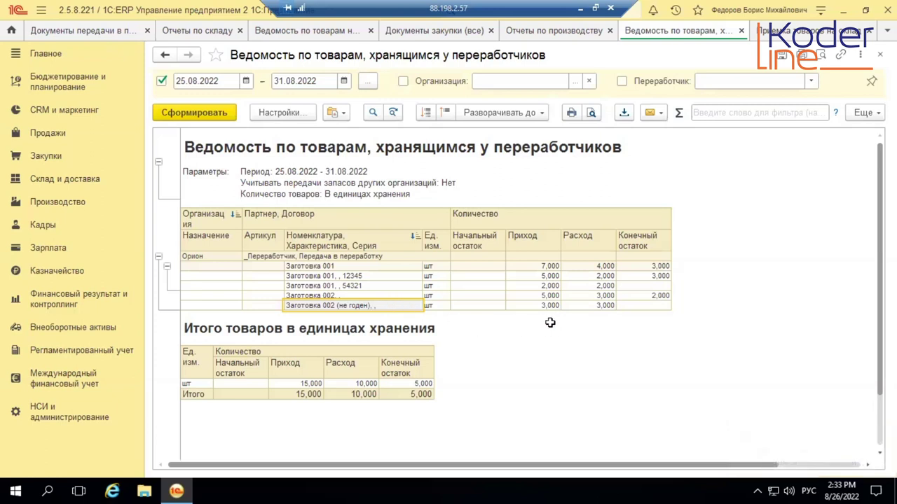
{"action": "left_click", "coordinate": [585, 304]}
{"action": "left_click", "coordinate": [642, 309]}
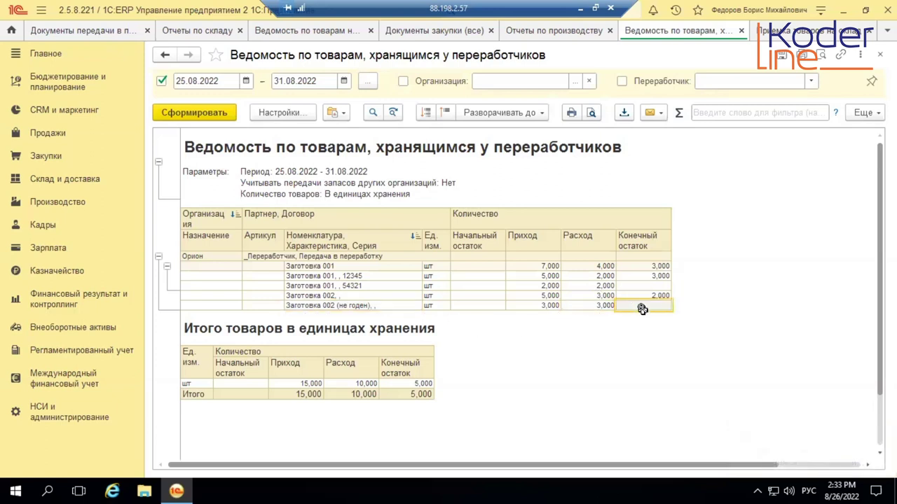
{"action": "left_click", "coordinate": [355, 310]}
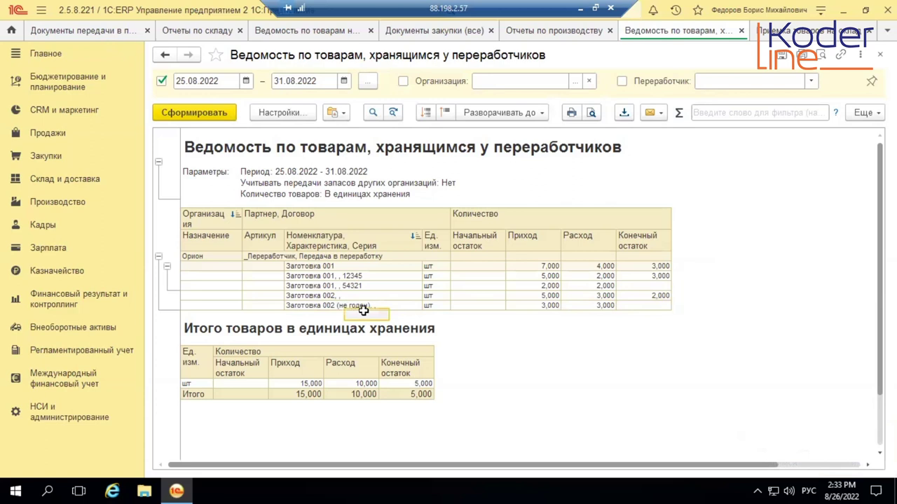
{"action": "left_click", "coordinate": [625, 302]}
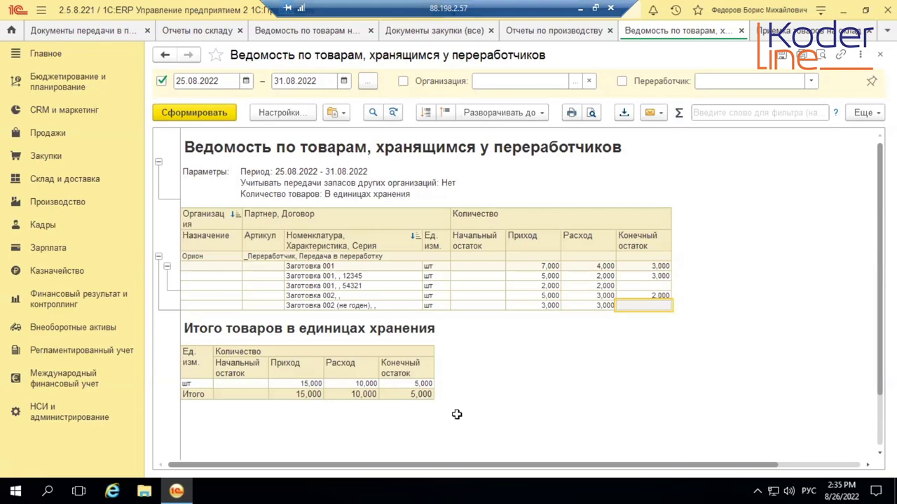
Refresh the statement of goods held by processors and review the Заготовка 001 series 12345 and Заготовка 002 rows
{"action": "left_click", "coordinate": [200, 113]}
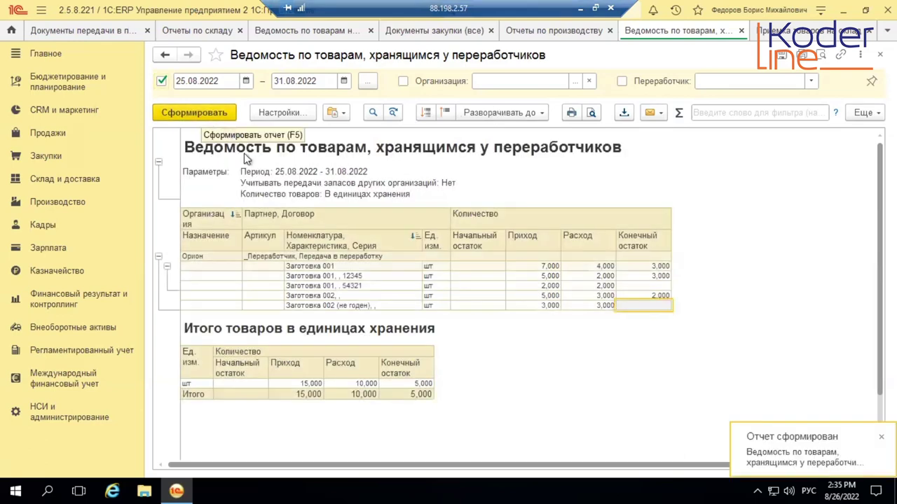
{"action": "left_click", "coordinate": [357, 274]}
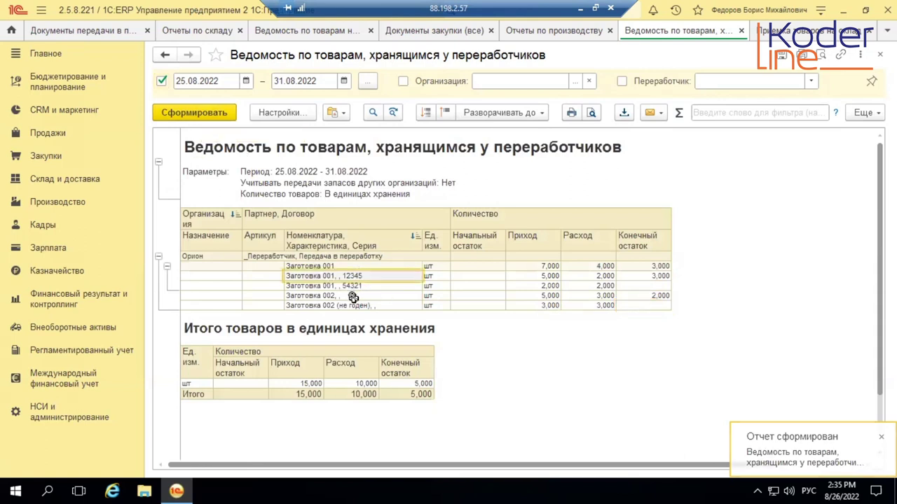
{"action": "left_click", "coordinate": [353, 295]}
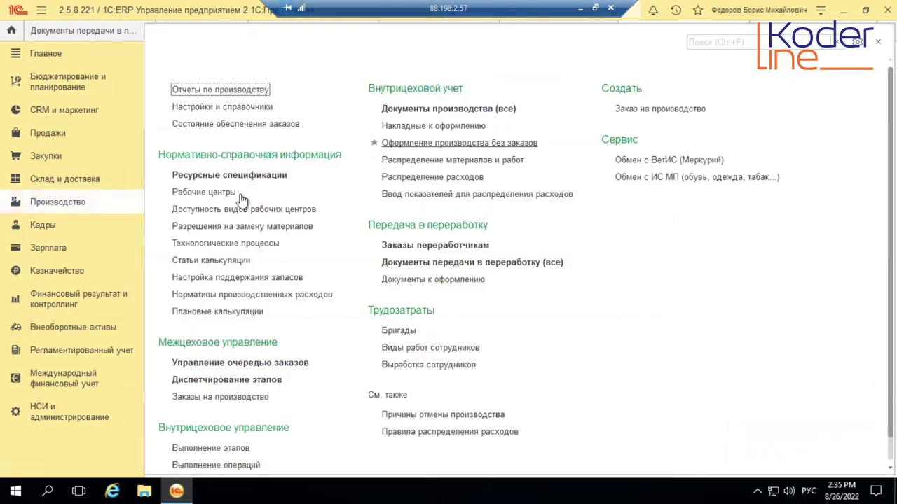
Open the Production section's processor orders (Заказы переработчикам) and create a new order by copying the existing one
{"action": "left_click", "coordinate": [425, 247]}
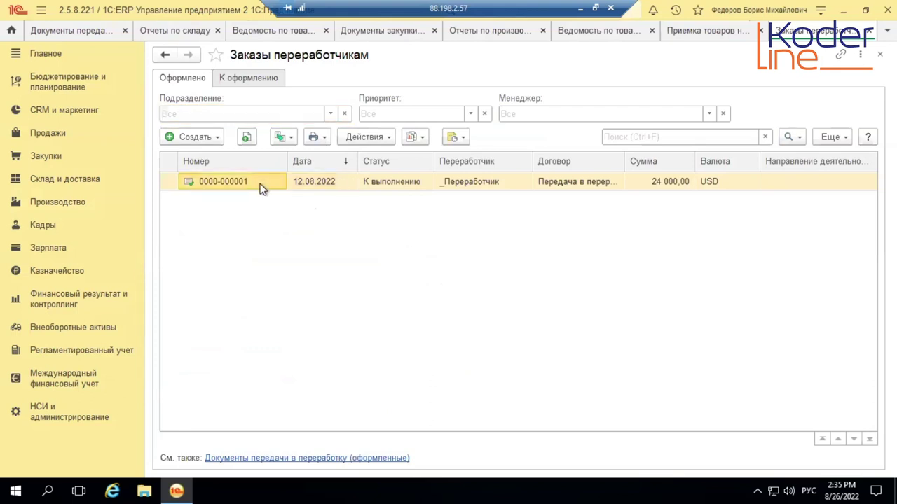
{"action": "right_click", "coordinate": [261, 185]}
{"action": "left_click", "coordinate": [309, 212]}
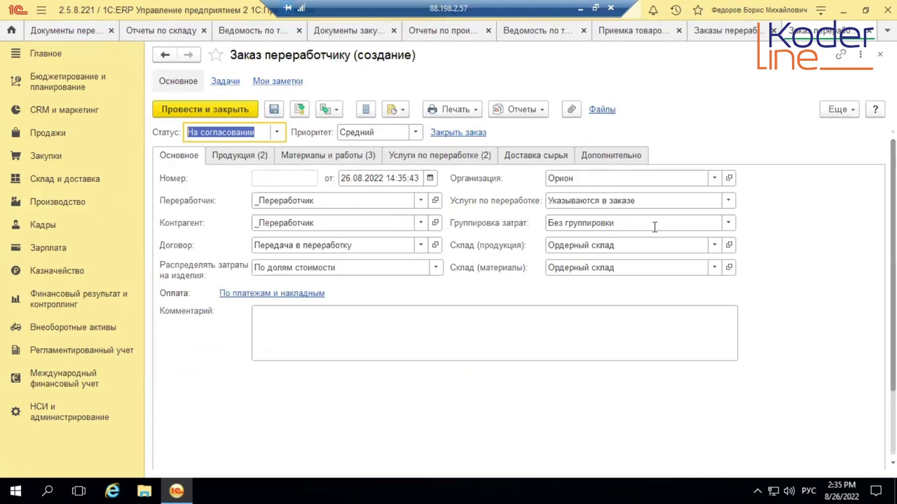
Set the quantity of Узел А01 in the new order's products to 5
{"action": "left_click", "coordinate": [250, 159]}
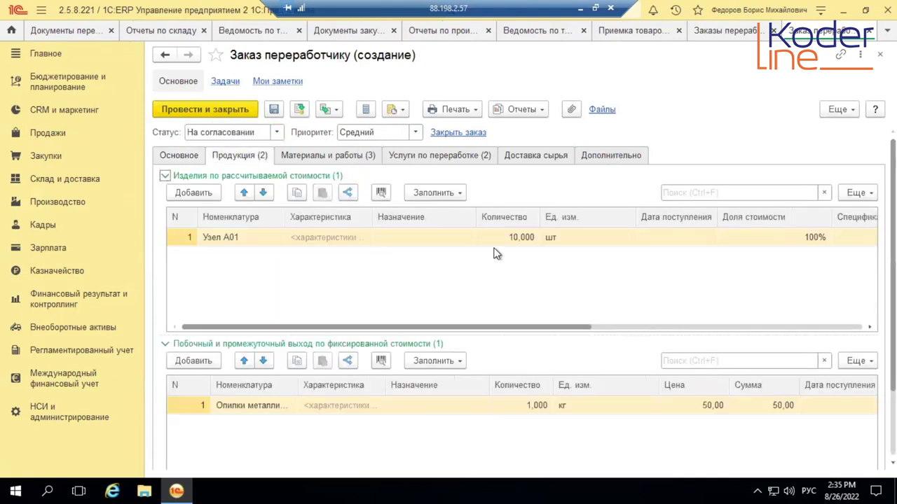
{"action": "left_click", "coordinate": [526, 242]}
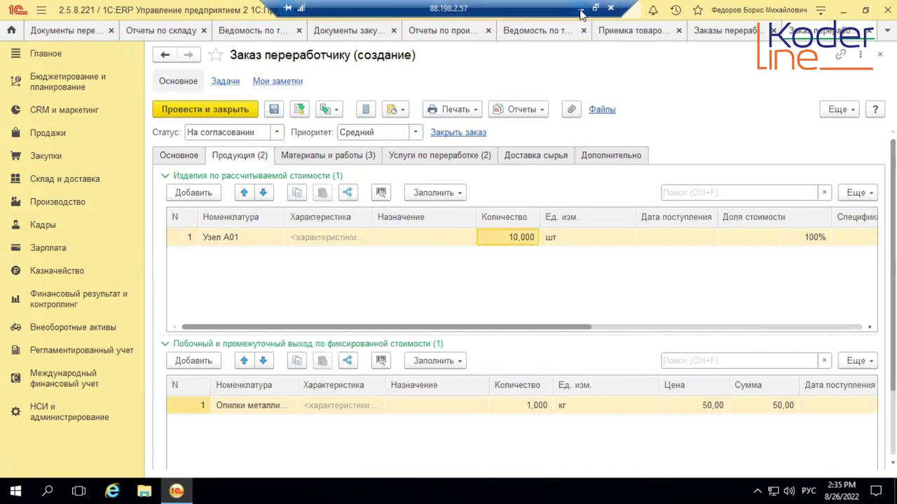
{"action": "left_click", "coordinate": [516, 235]}
{"action": "type", "text": "5"}
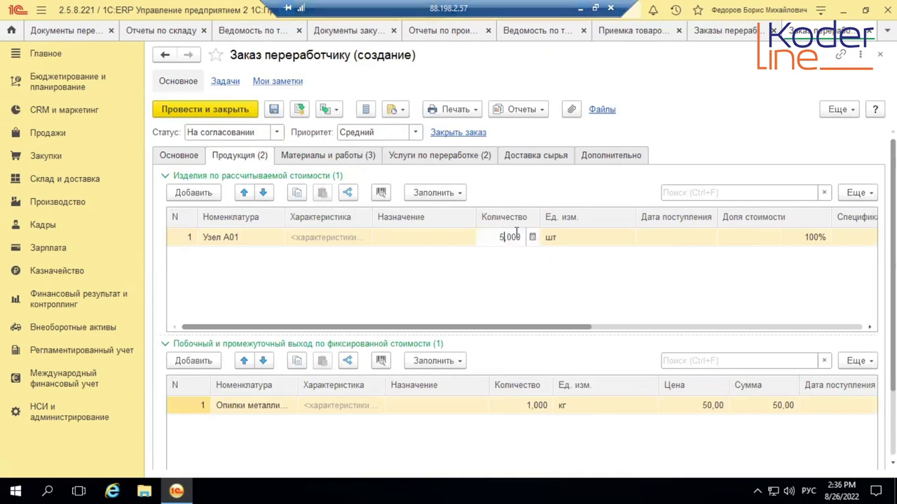
{"action": "key", "text": "Return"}
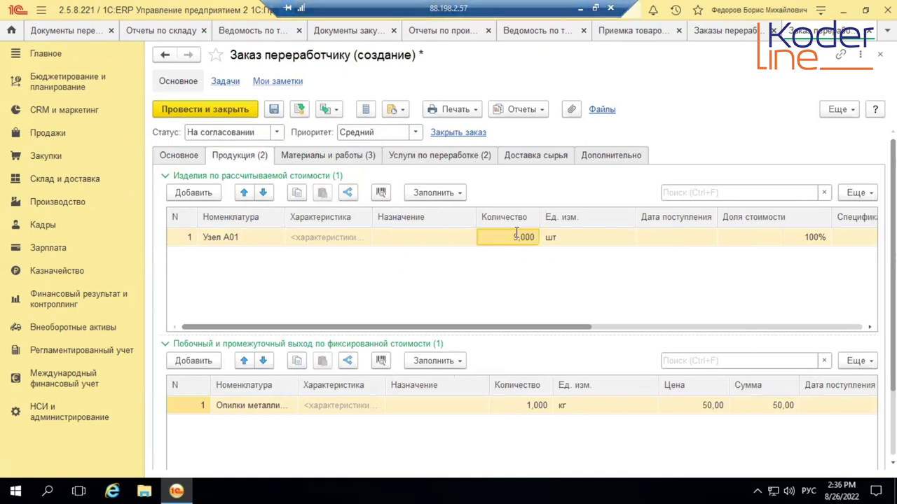
Refill the order's by-product and intermediate output table from specifications, agreeing to overwrite its current rows
{"action": "left_click", "coordinate": [546, 380]}
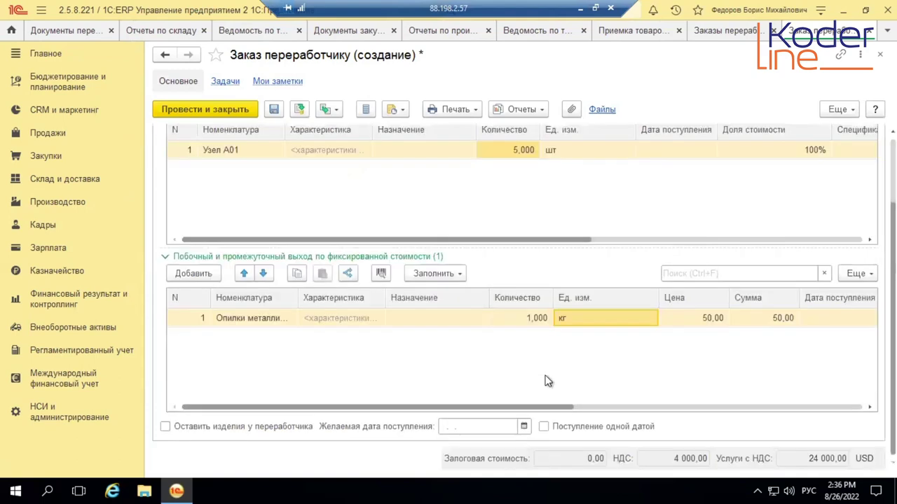
{"action": "scroll", "coordinate": [376, 226], "scroll_direction": "up", "scroll_amount": 3}
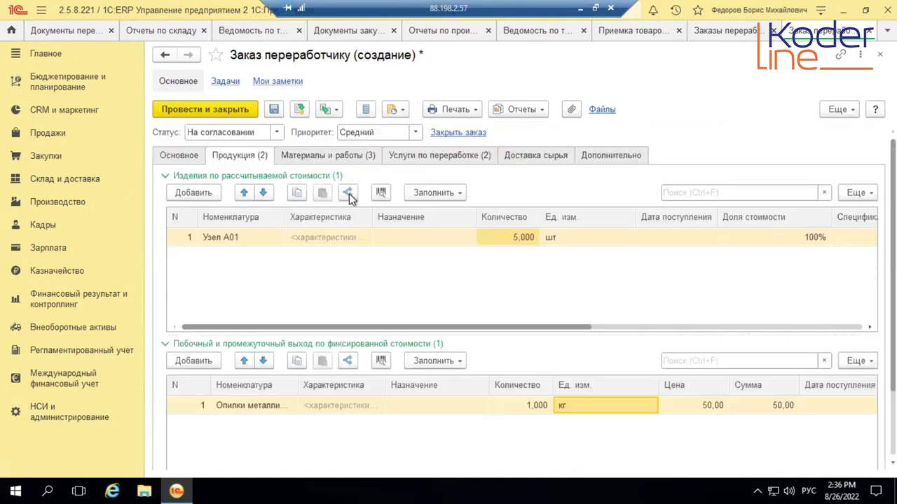
{"action": "left_click", "coordinate": [462, 362]}
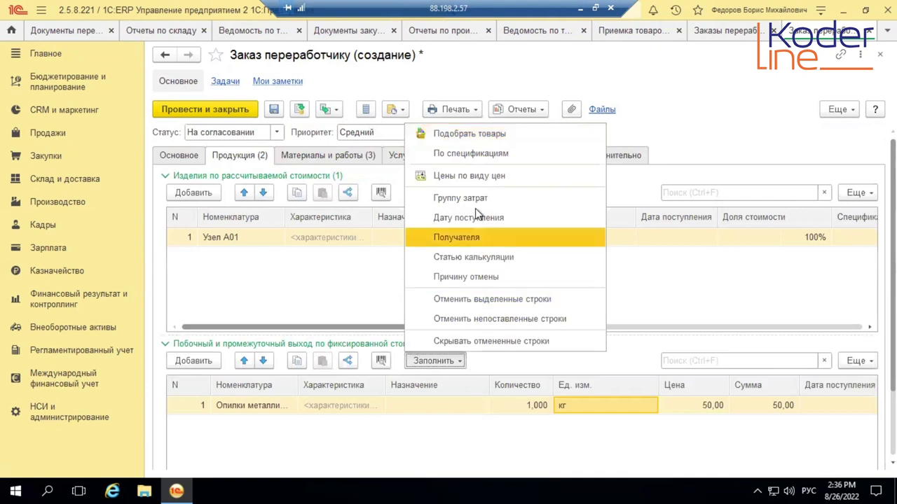
{"action": "left_click", "coordinate": [486, 153]}
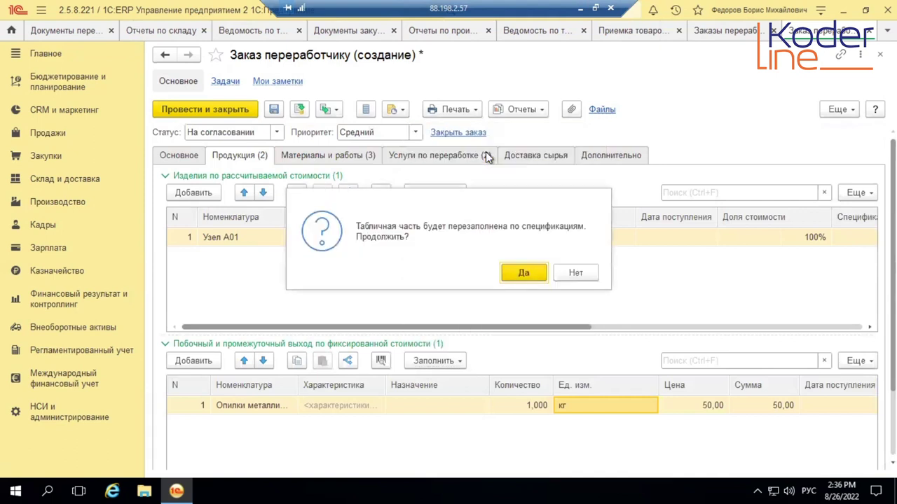
{"action": "left_click", "coordinate": [512, 271]}
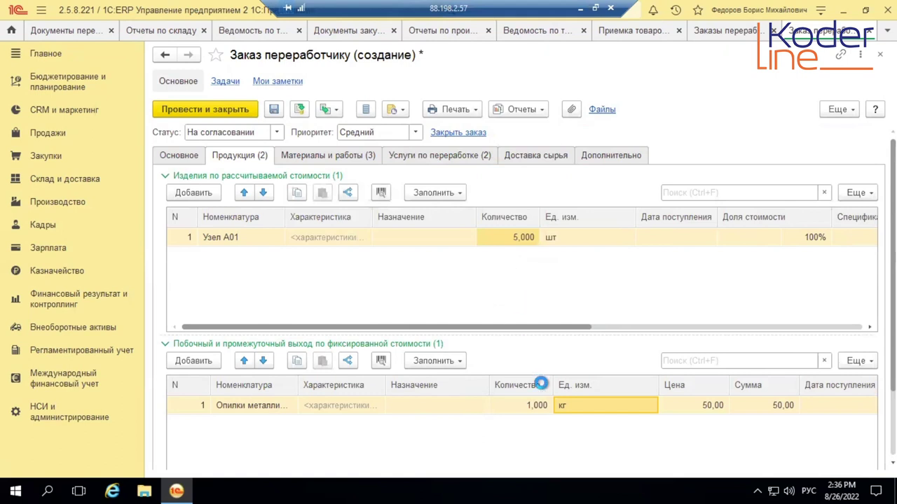
{"action": "left_click", "coordinate": [459, 361]}
{"action": "left_click", "coordinate": [680, 298]}
Look up the resource specifications offered for Узел А01 and close the list without choosing one
{"action": "left_click_drag", "start_coordinate": [580, 330], "coordinate": [850, 329]}
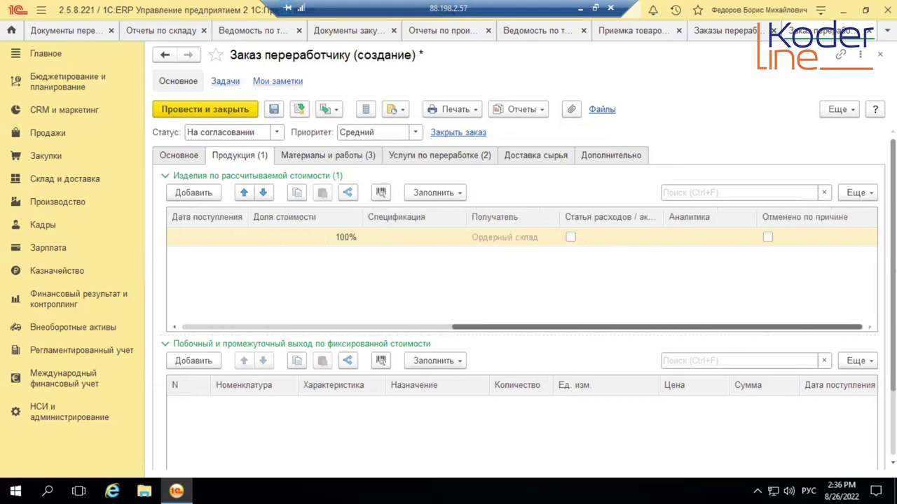
{"action": "left_click", "coordinate": [414, 237]}
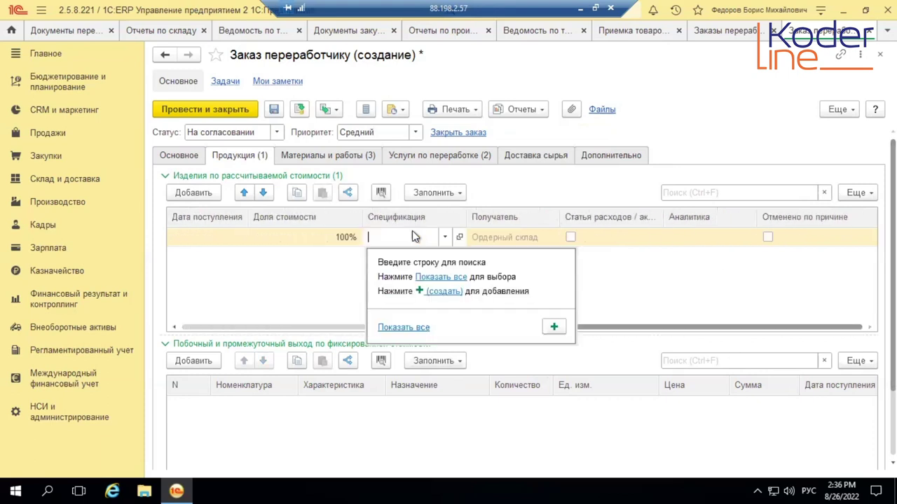
{"action": "left_click", "coordinate": [428, 276]}
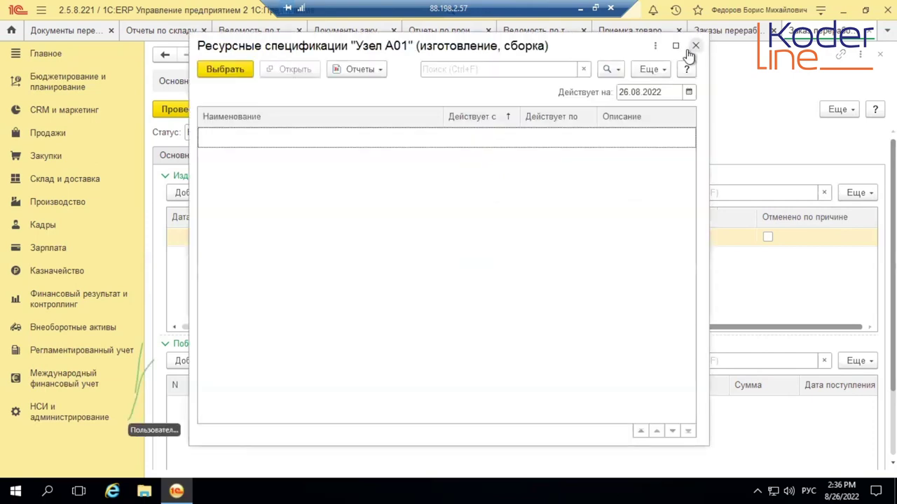
{"action": "left_click", "coordinate": [695, 46]}
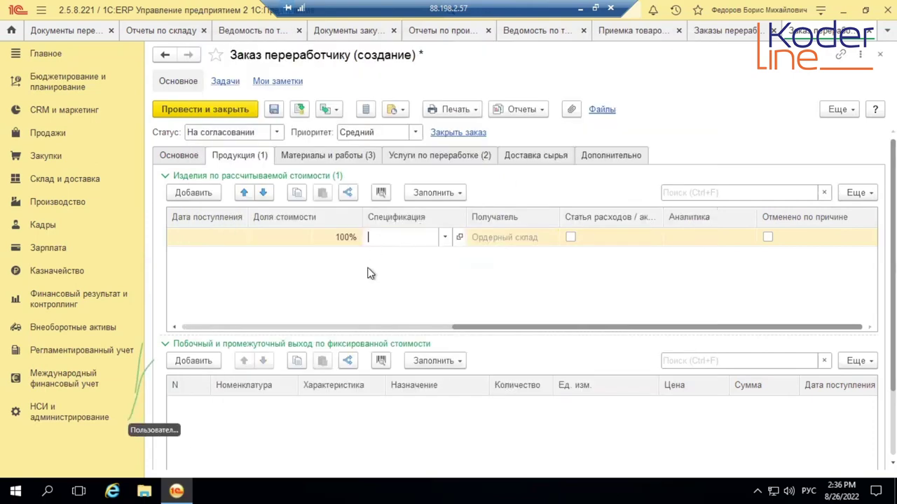
{"action": "left_click", "coordinate": [253, 372]}
{"action": "scroll", "coordinate": [280, 354], "scroll_direction": "up", "scroll_amount": 3}
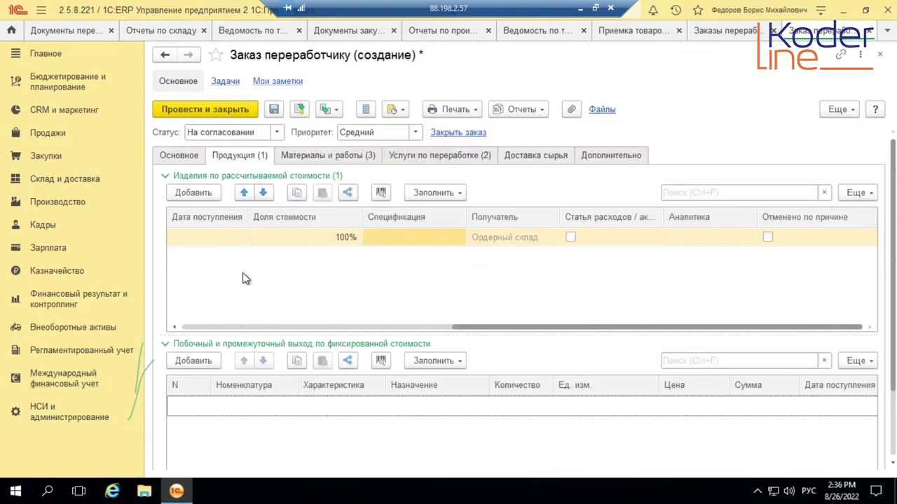
{"action": "left_click", "coordinate": [374, 314]}
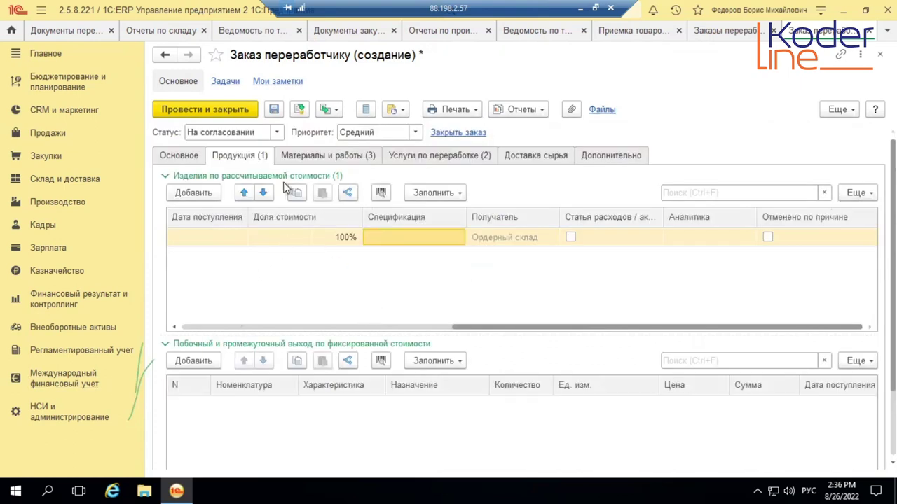
In the order's materials, set the quantity of Заготовка 001 with series 12345 to 2
{"action": "left_click", "coordinate": [328, 156]}
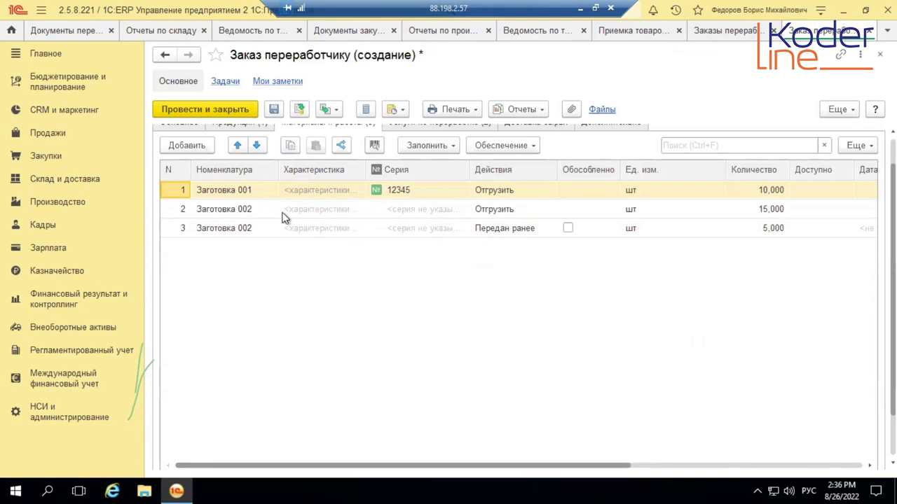
{"action": "left_click", "coordinate": [272, 190]}
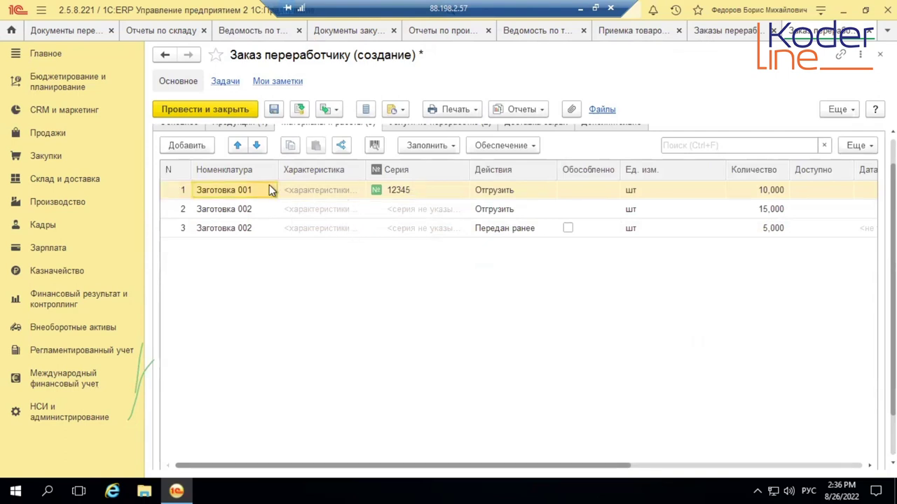
{"action": "left_click", "coordinate": [752, 196]}
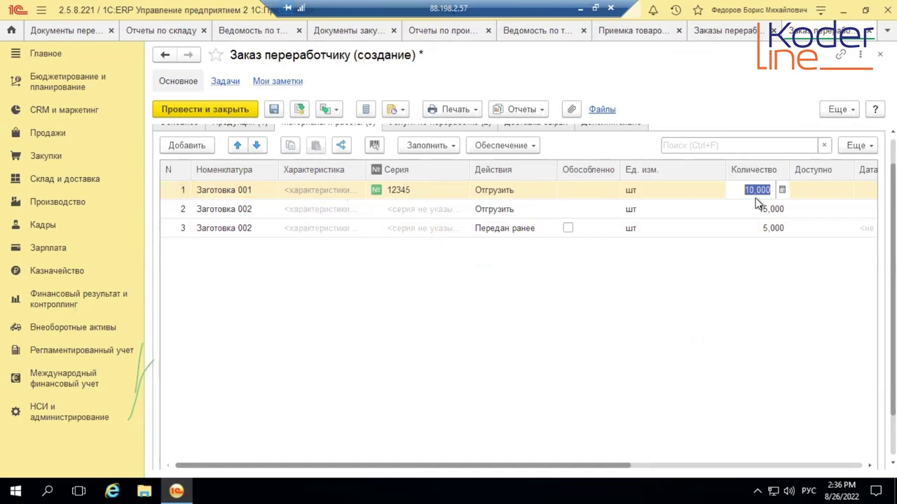
{"action": "type", "text": "2"}
{"action": "key", "text": "Return"}
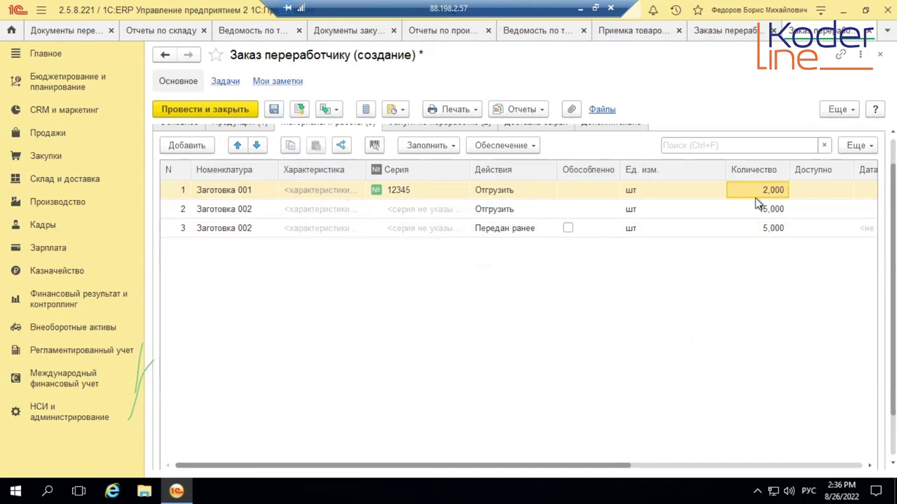
Check the processor stock statement, then set the Заготовка 002 quantities to 3 for the Отгрузить row and 2 for the Передан ранее row
{"action": "left_click", "coordinate": [541, 31]}
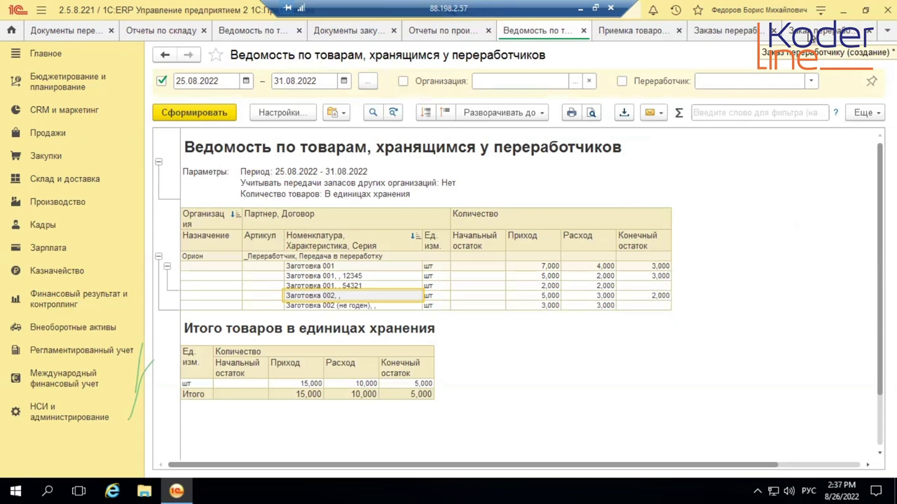
{"action": "left_click", "coordinate": [802, 33]}
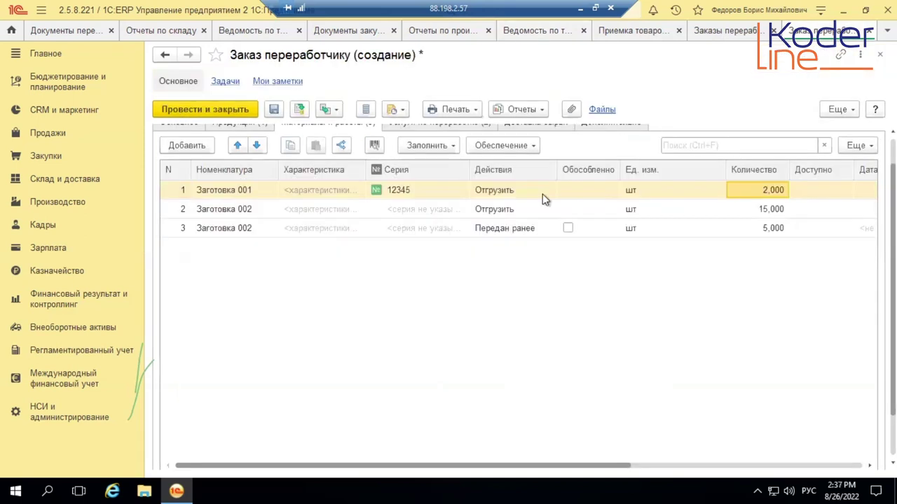
{"action": "left_click", "coordinate": [226, 232]}
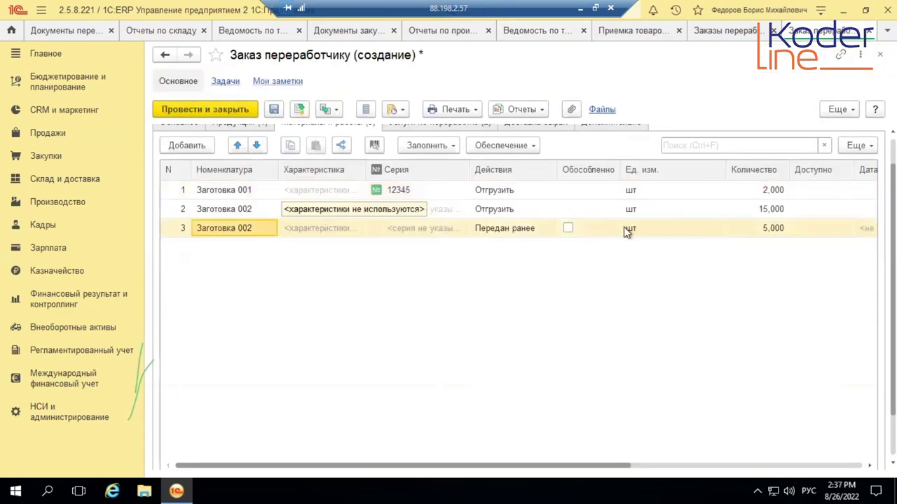
{"action": "double_click", "coordinate": [763, 211]}
{"action": "type", "text": "3"}
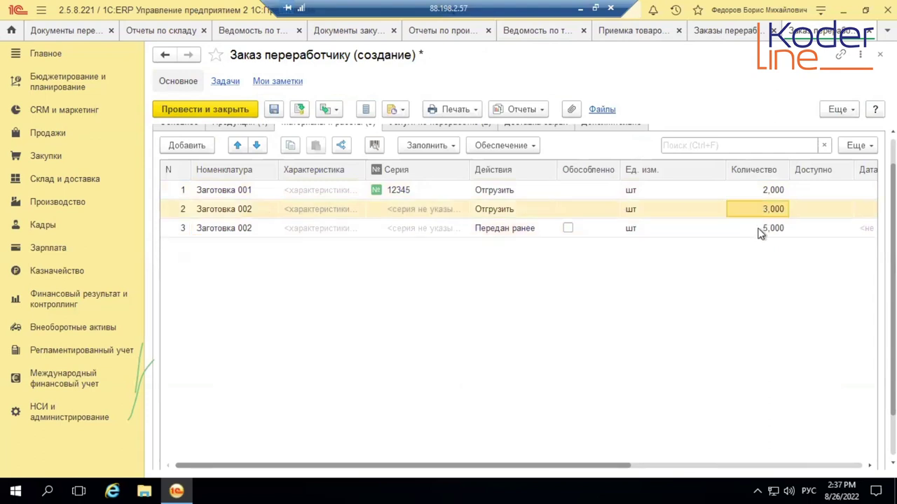
{"action": "double_click", "coordinate": [759, 230]}
{"action": "type", "text": "2"}
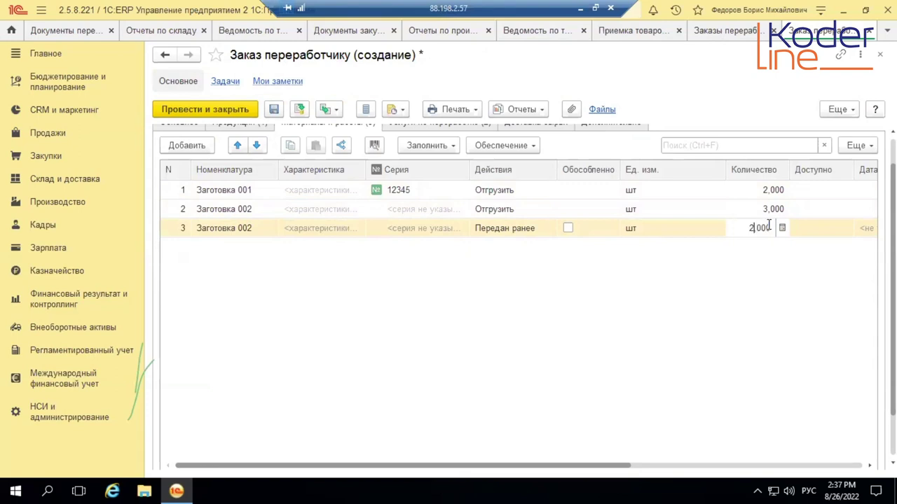
Copy the Заготовка 001 material row and move the copy up directly beneath the original row
{"action": "key", "text": "Return"}
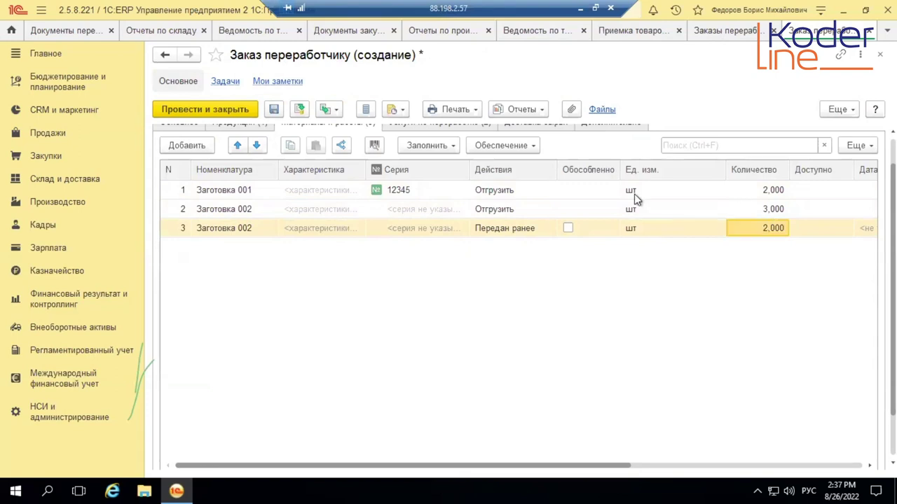
{"action": "left_click", "coordinate": [232, 190]}
{"action": "right_click", "coordinate": [232, 187]}
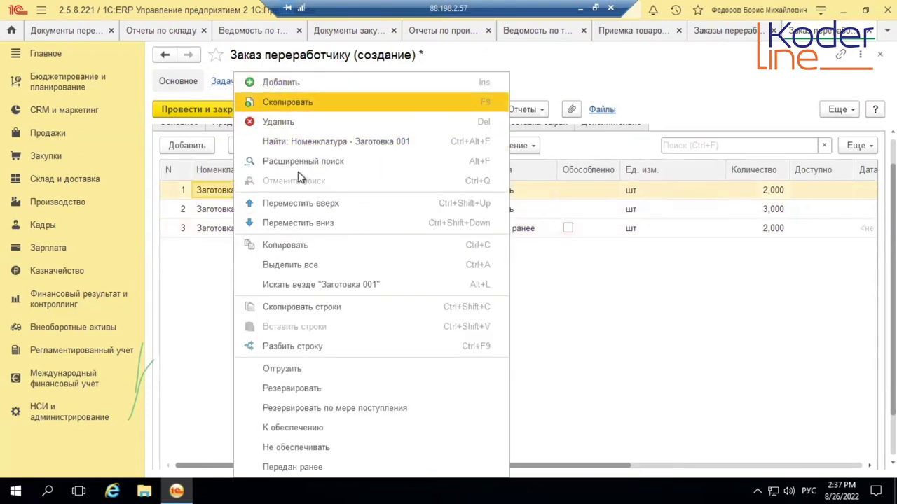
{"action": "left_click", "coordinate": [299, 103]}
{"action": "key", "text": "Down"}
{"action": "key", "text": "Down"}
{"action": "key", "text": "Escape"}
{"action": "key", "text": "Escape"}
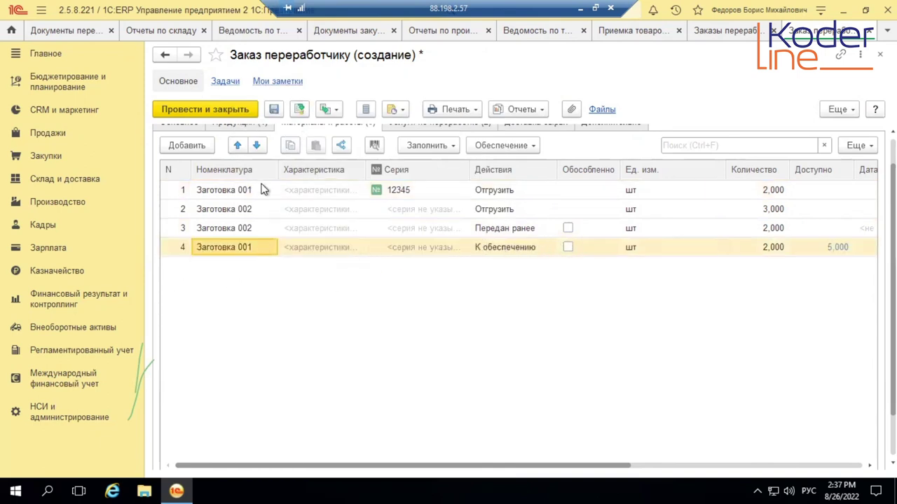
{"action": "left_click", "coordinate": [238, 146]}
{"action": "left_click", "coordinate": [238, 146]}
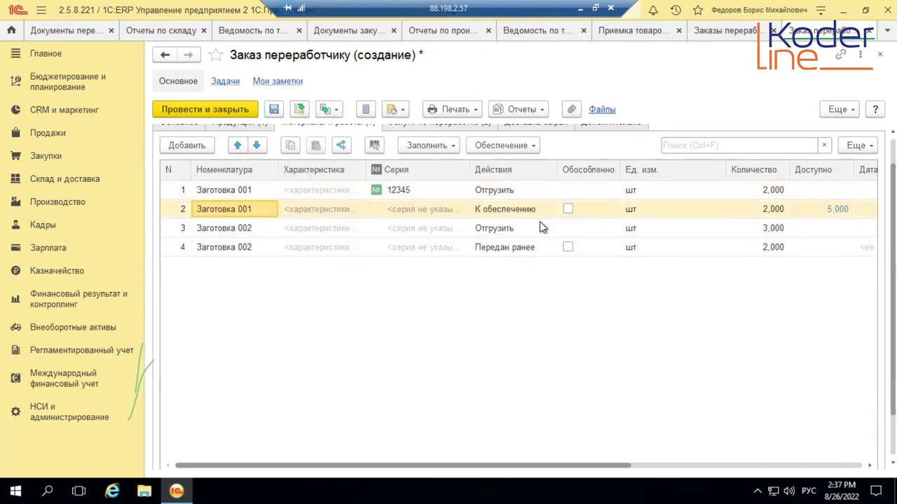
{"action": "left_click", "coordinate": [420, 209]}
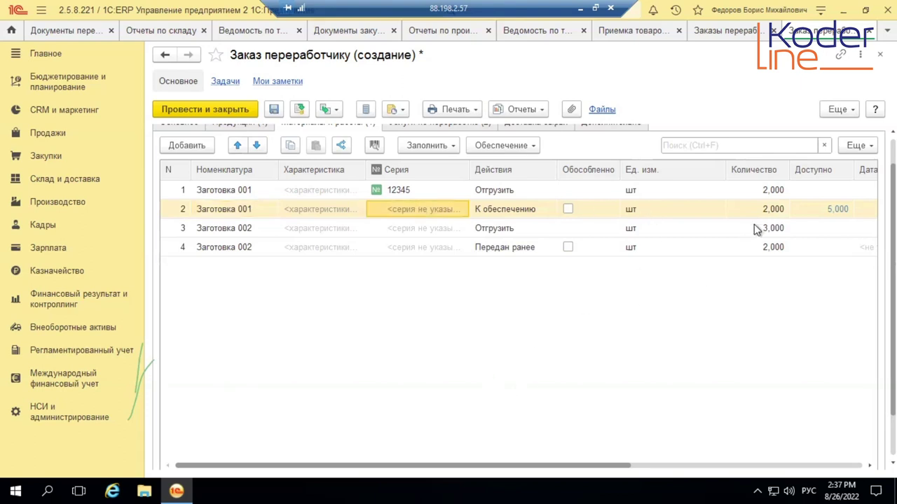
{"action": "left_click", "coordinate": [589, 215]}
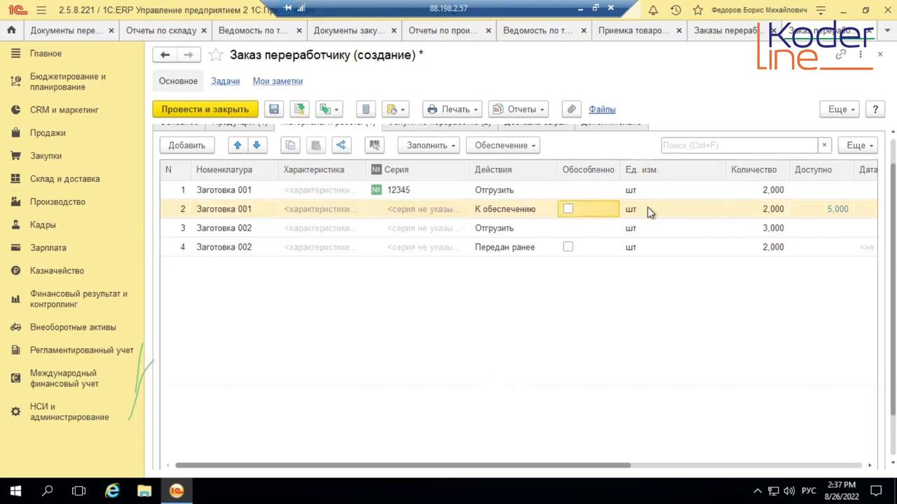
{"action": "key", "text": "Tab"}
{"action": "key", "text": "Tab"}
{"action": "key", "text": "Tab"}
{"action": "key", "text": "Tab"}
{"action": "key", "text": "Tab"}
{"action": "key", "text": "Tab"}
{"action": "key", "text": "Tab"}
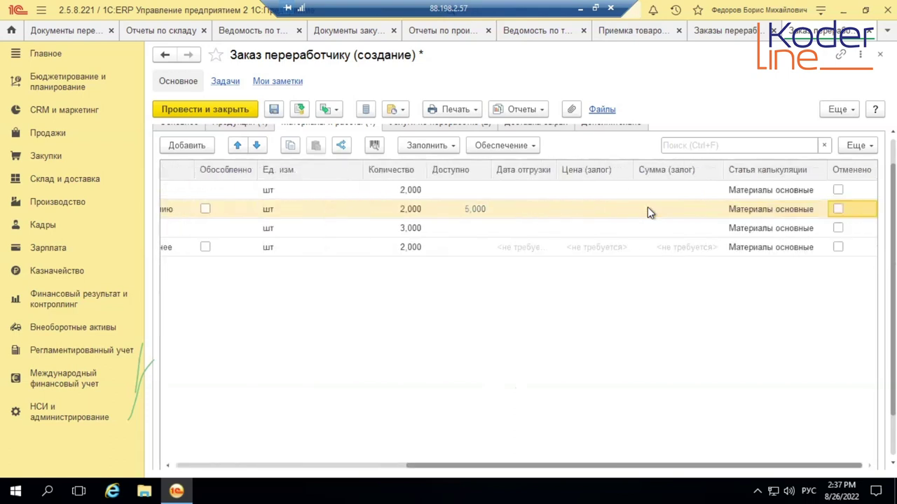
{"action": "key", "text": "Tab"}
{"action": "key", "text": "Tab"}
{"action": "key", "text": "Tab"}
{"action": "key", "text": "Tab"}
{"action": "key", "text": "Tab"}
{"action": "key", "text": "Tab"}
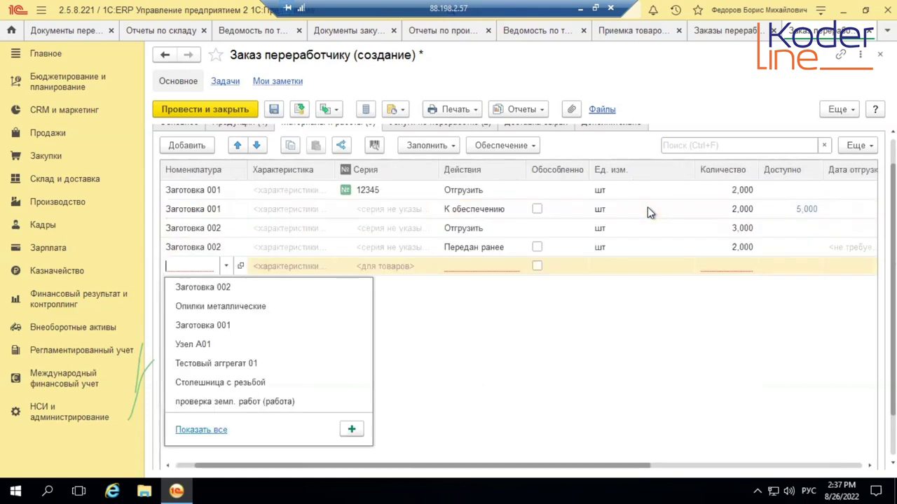
{"action": "key", "text": "Escape"}
{"action": "key", "text": "Escape"}
{"action": "key", "text": "Escape"}
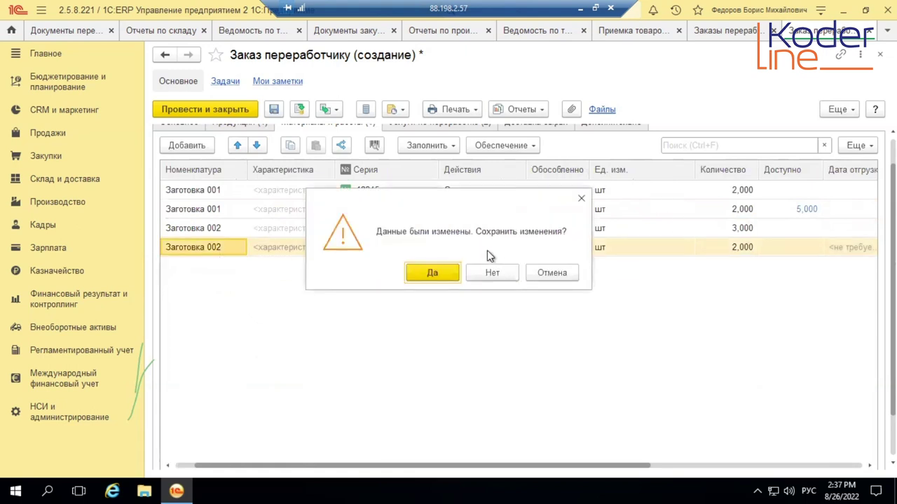
{"action": "left_click", "coordinate": [541, 272]}
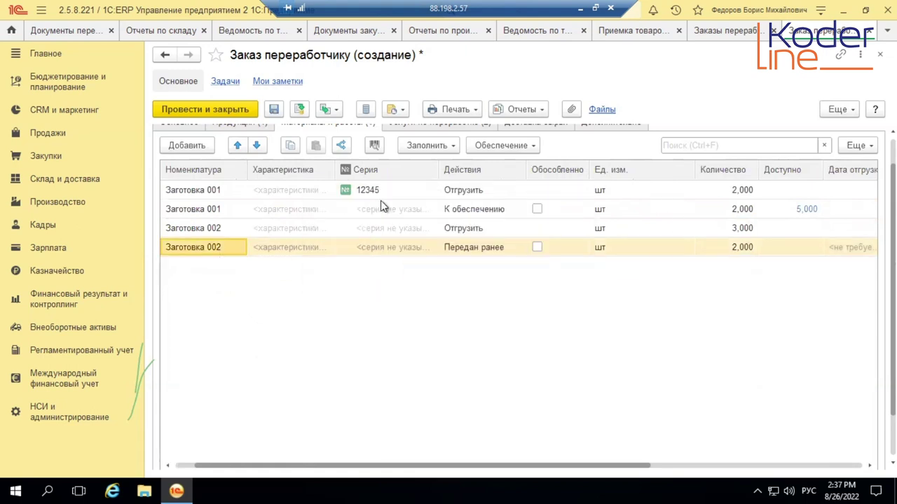
For the copied Заготовка 001 row, set the action to Передан ранее and the quantity to 3
{"action": "double_click", "coordinate": [486, 205]}
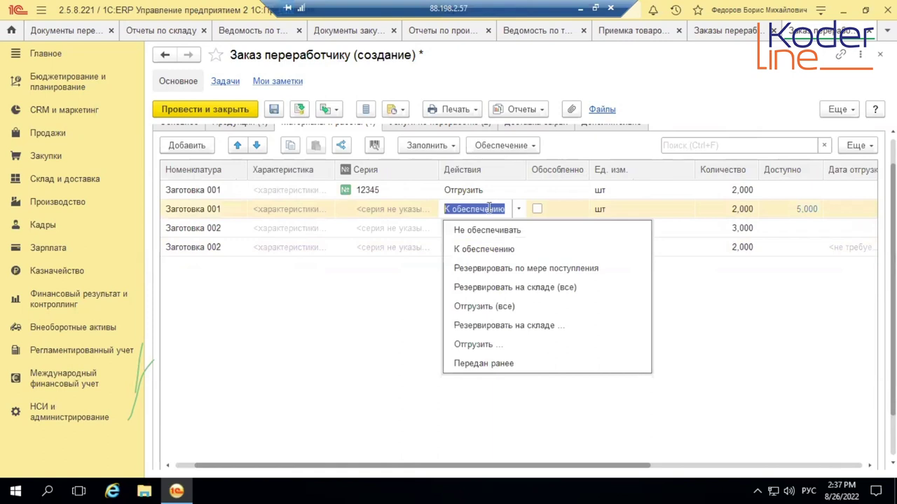
{"action": "left_click", "coordinate": [491, 362]}
{"action": "double_click", "coordinate": [732, 208]}
{"action": "left_click", "coordinate": [736, 207]}
{"action": "left_click_drag", "start_coordinate": [708, 207], "coordinate": [735, 204]}
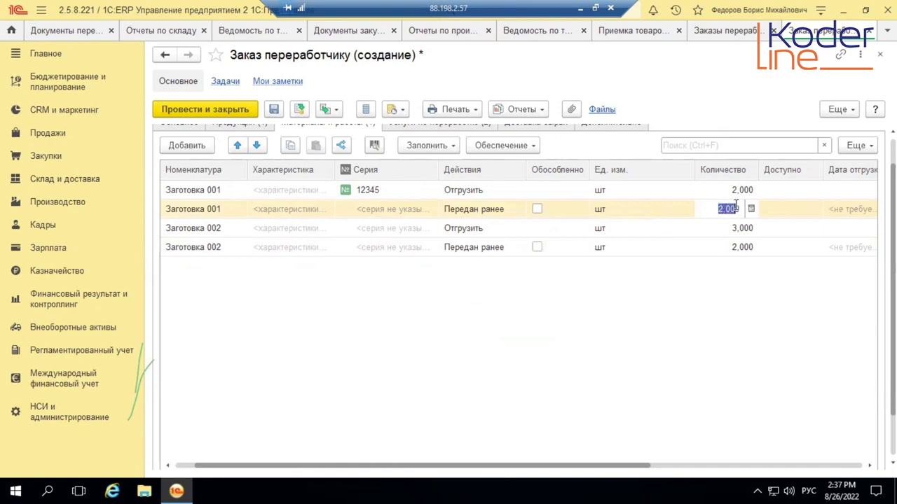
{"action": "type", "text": "3"}
{"action": "key", "text": "Return"}
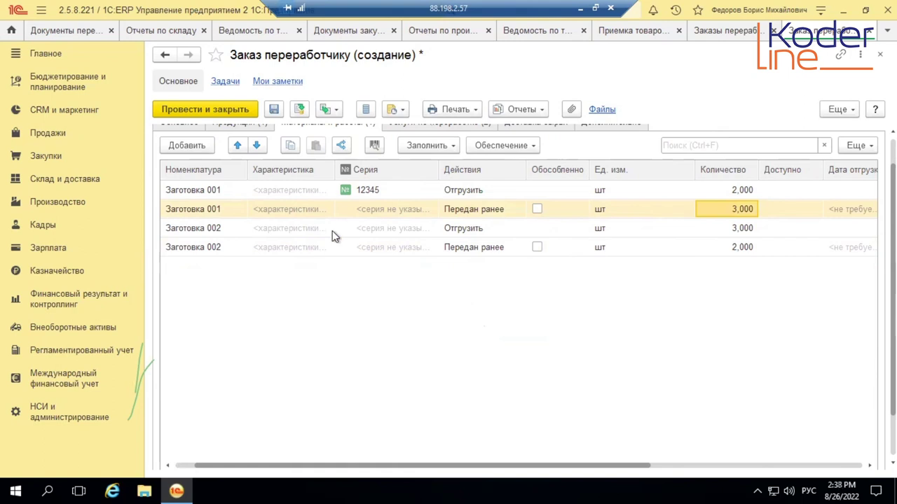
Check the order's processing services, then post the order
{"action": "scroll", "coordinate": [332, 231], "scroll_direction": "up", "scroll_amount": 1}
{"action": "left_click", "coordinate": [417, 157]}
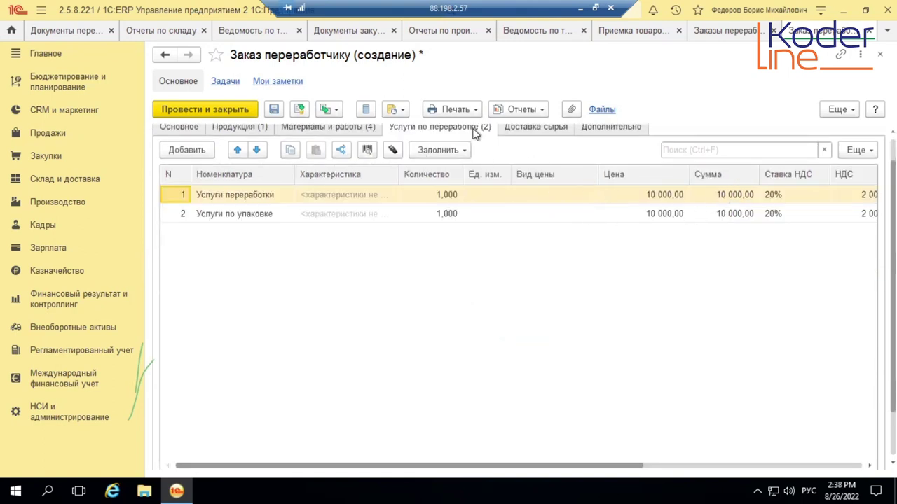
{"action": "scroll", "coordinate": [563, 168], "scroll_direction": "up", "scroll_amount": 1}
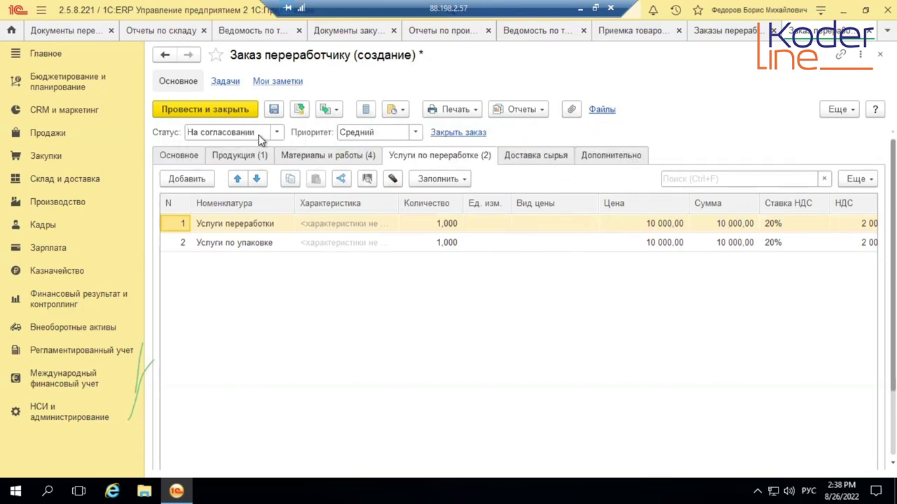
{"action": "left_click", "coordinate": [299, 108]}
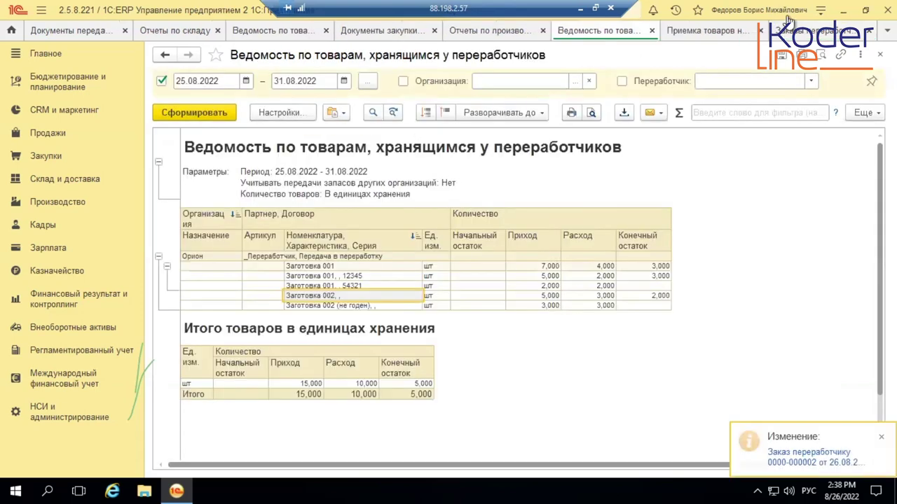
Reopen the newest order from the processor orders list and view the documents that can be created from it
{"action": "left_click", "coordinate": [809, 31]}
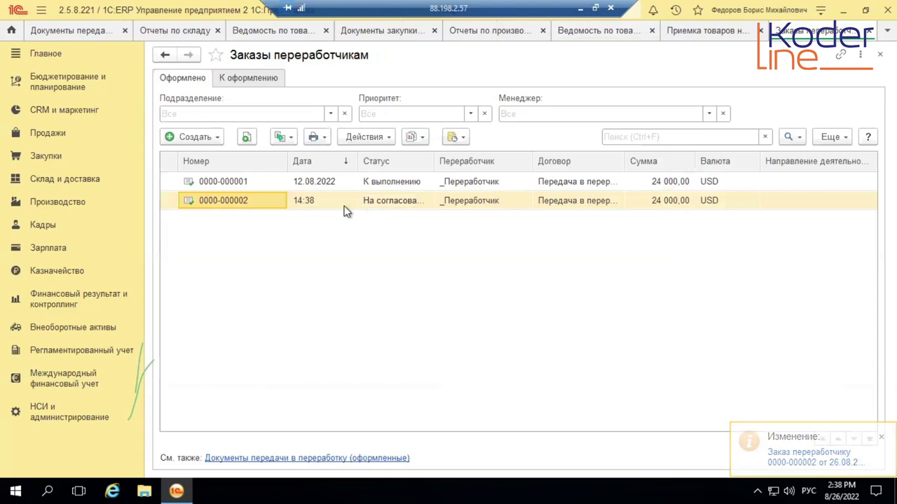
{"action": "left_click", "coordinate": [322, 203]}
{"action": "double_click", "coordinate": [335, 185]}
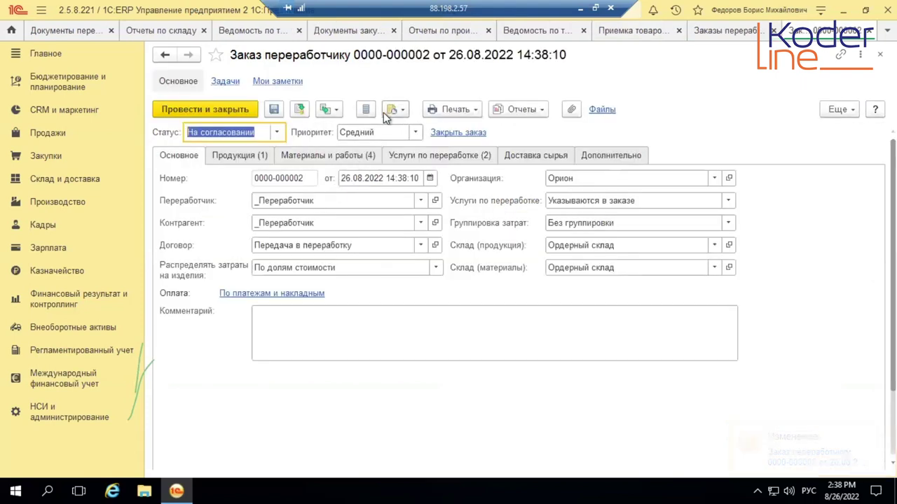
{"action": "left_click", "coordinate": [332, 111]}
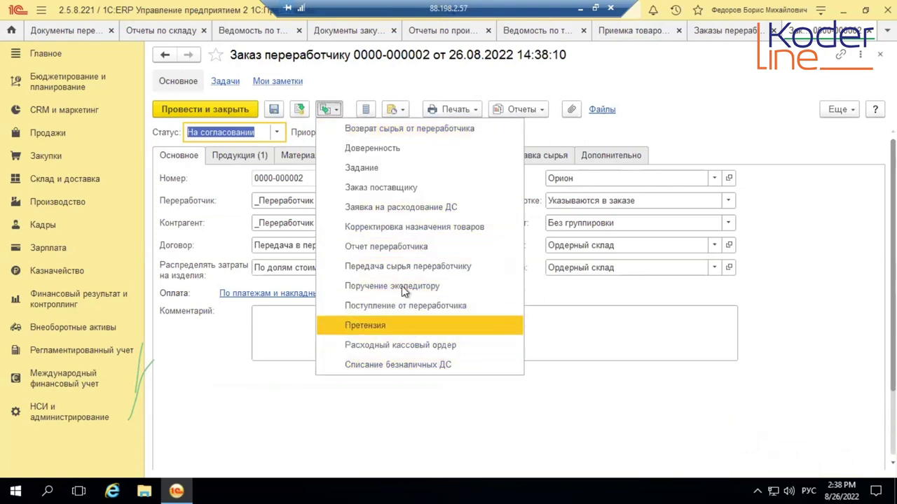
Set the order's status to К выполнению and try to post it
{"action": "left_click", "coordinate": [277, 134]}
{"action": "left_click", "coordinate": [279, 134]}
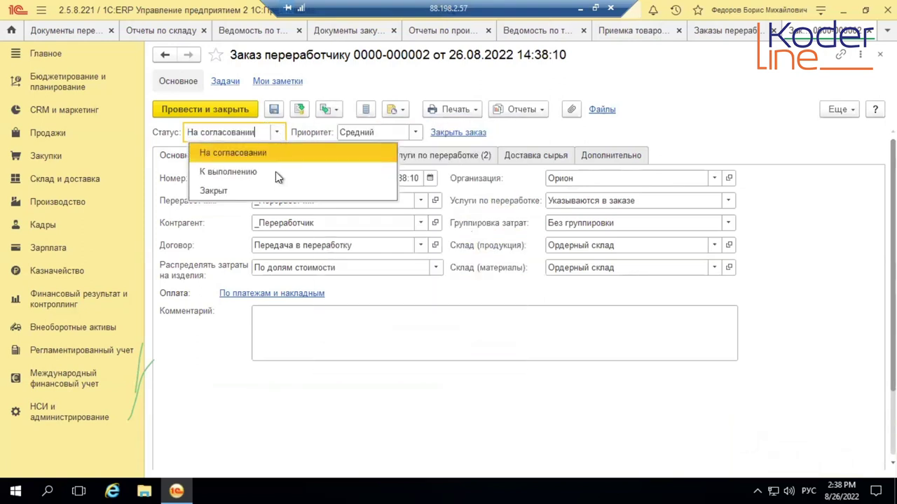
{"action": "left_click", "coordinate": [276, 172]}
{"action": "left_click", "coordinate": [300, 109]}
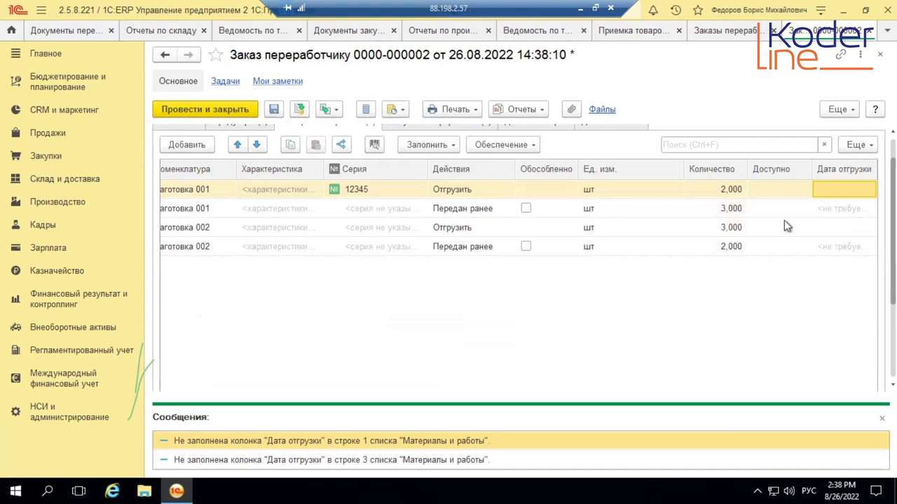
{"action": "left_click", "coordinate": [840, 189]}
{"action": "left_click", "coordinate": [869, 189]}
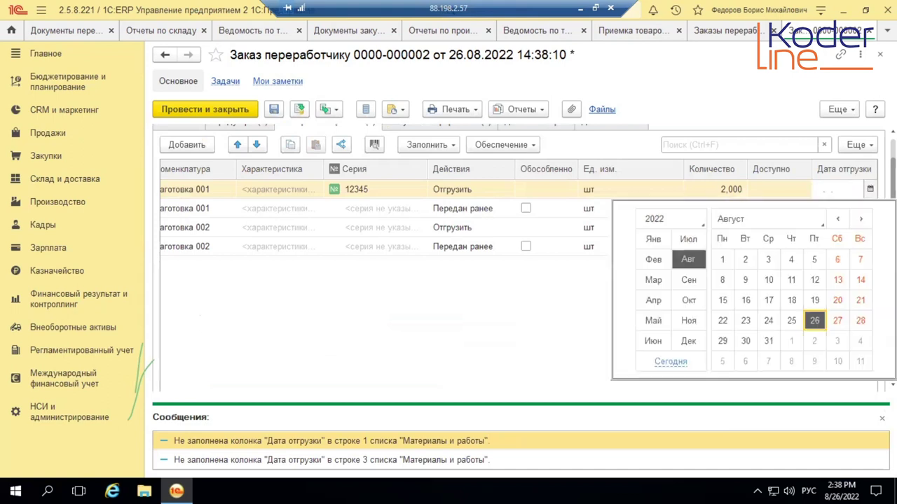
{"action": "key", "text": "Escape"}
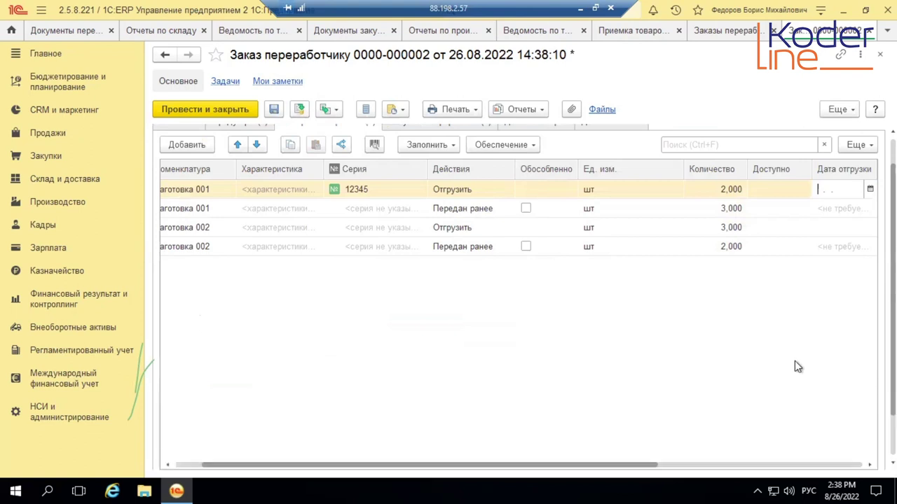
Enable Отгружать одной датой for the materials with the date 26.08.2022 and post the order
{"action": "scroll", "coordinate": [813, 371], "scroll_direction": "down", "scroll_amount": 2}
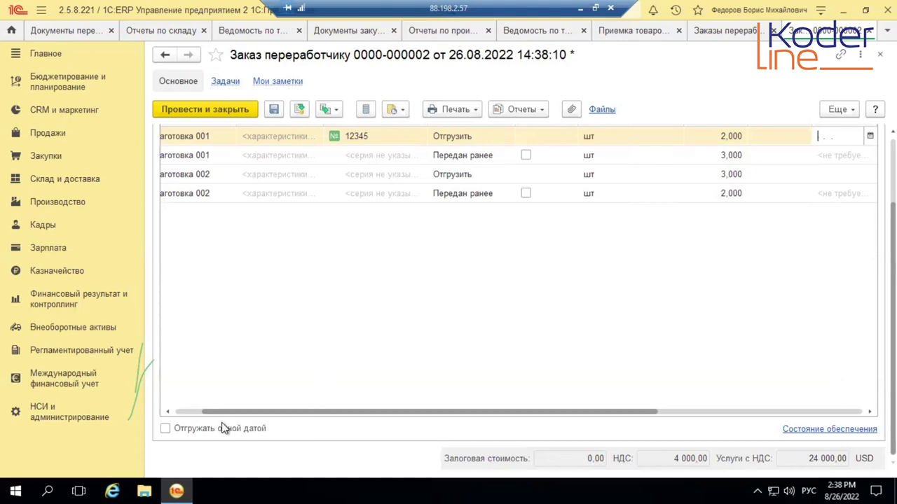
{"action": "left_click", "coordinate": [166, 428]}
{"action": "left_click", "coordinate": [345, 426]}
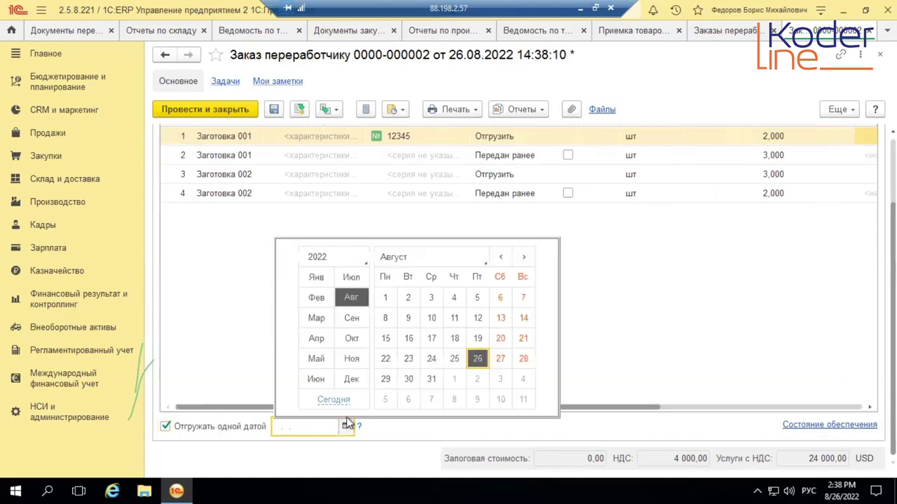
{"action": "left_click", "coordinate": [482, 363]}
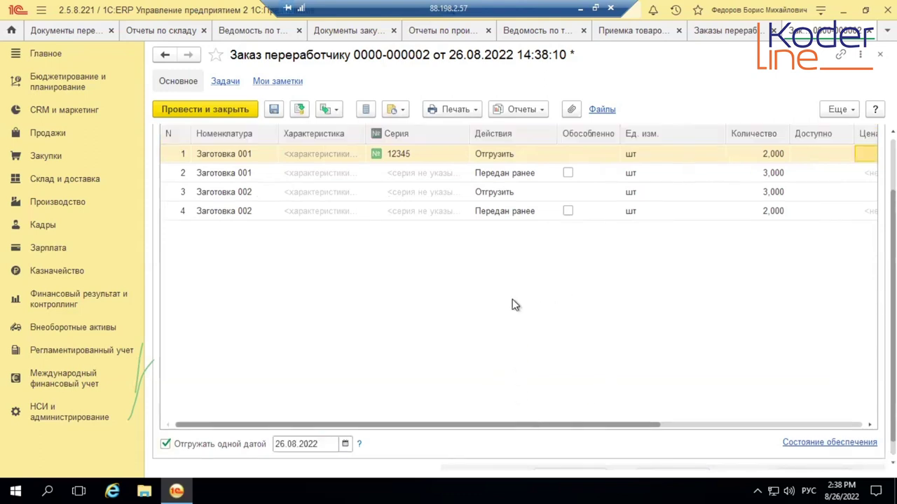
{"action": "left_click_drag", "start_coordinate": [552, 430], "coordinate": [386, 413]}
{"action": "left_click", "coordinate": [299, 111]}
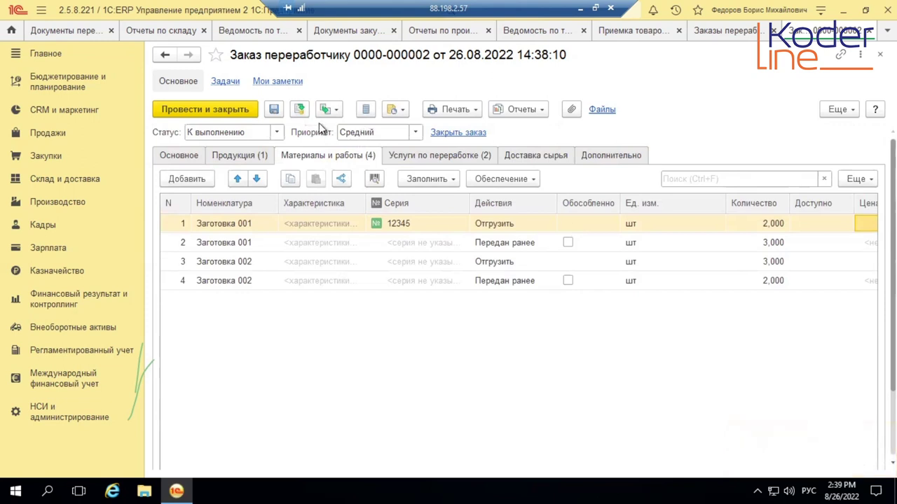
{"action": "left_click", "coordinate": [300, 110]}
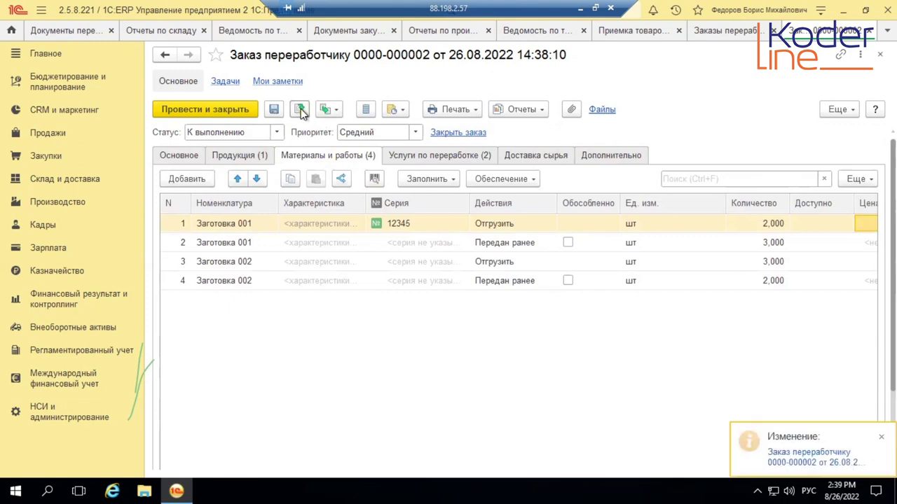
Create a Передача сырья переработчику document based on the order, check its goods table, and close it without saving
{"action": "left_click", "coordinate": [333, 111]}
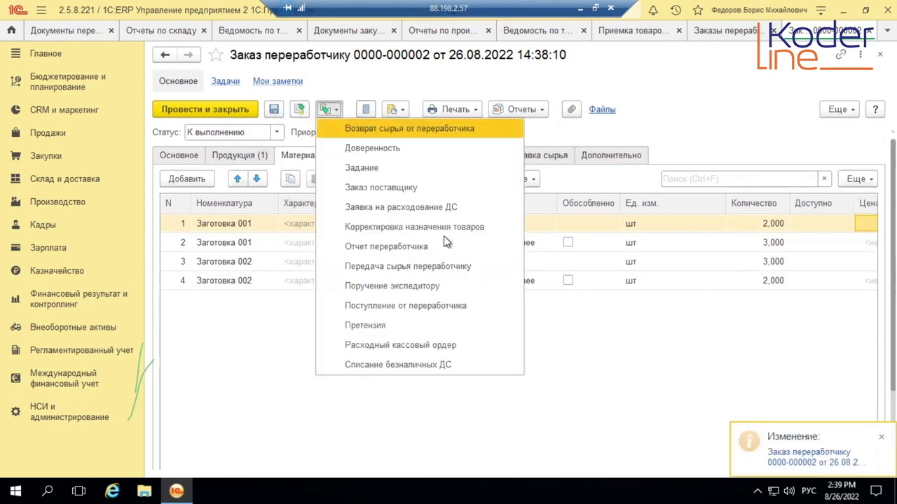
{"action": "left_click", "coordinate": [451, 272]}
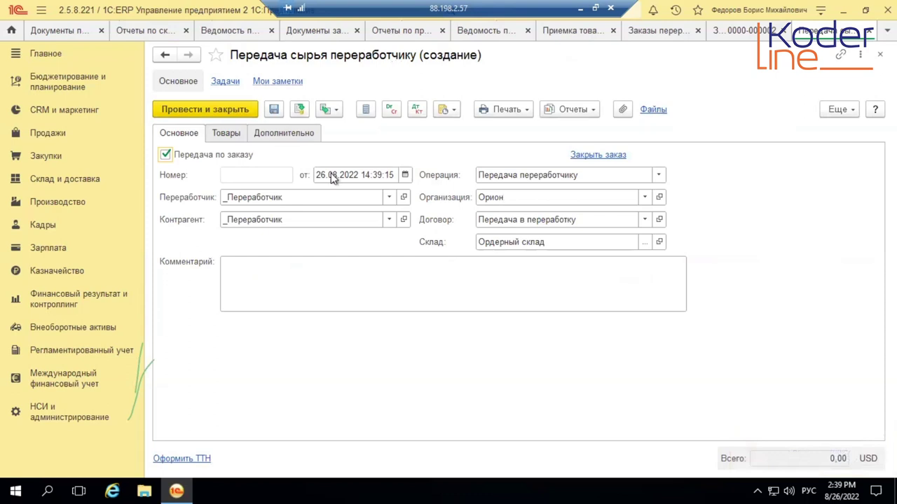
{"action": "left_click", "coordinate": [233, 135]}
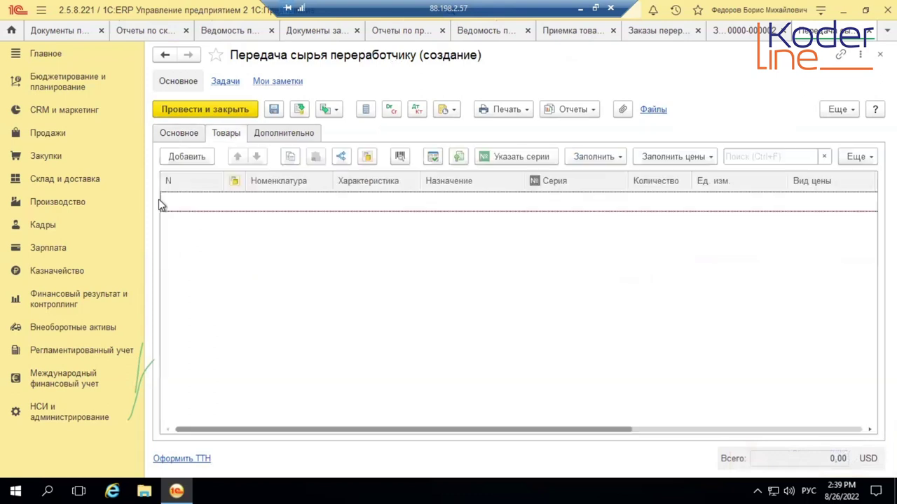
{"action": "left_click", "coordinate": [189, 137]}
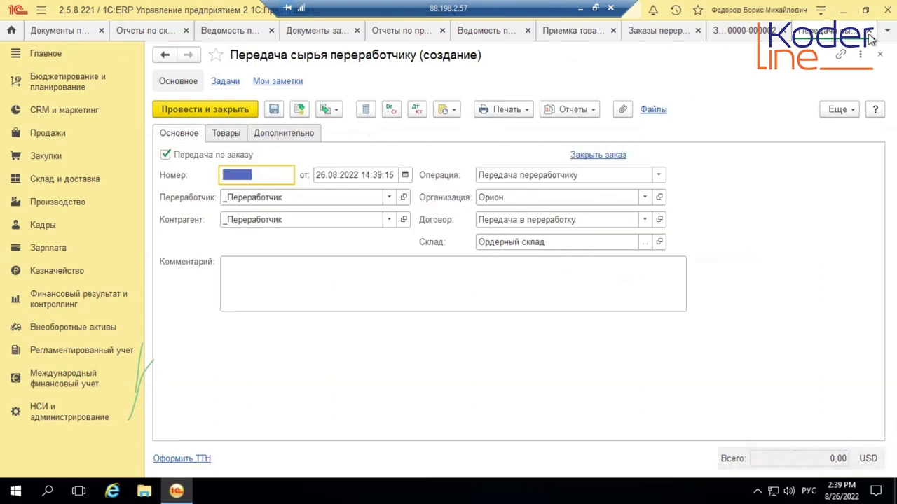
{"action": "left_click", "coordinate": [868, 31]}
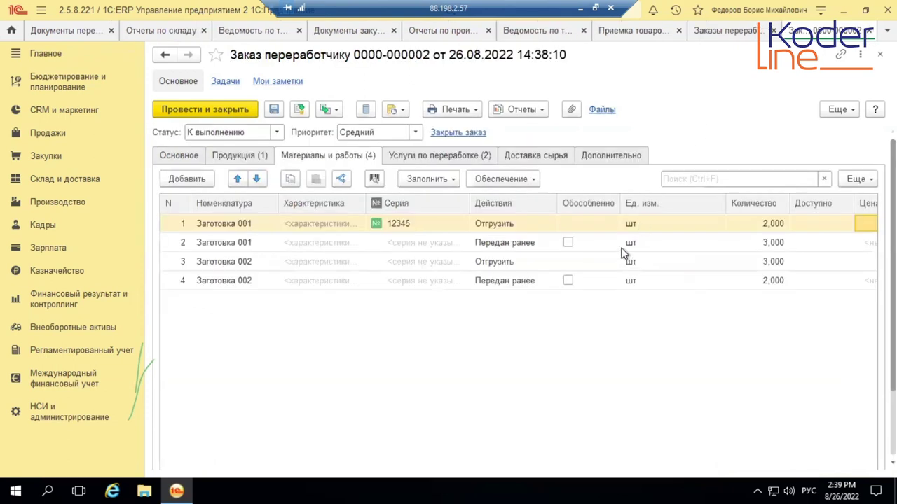
{"action": "left_click", "coordinate": [539, 264]}
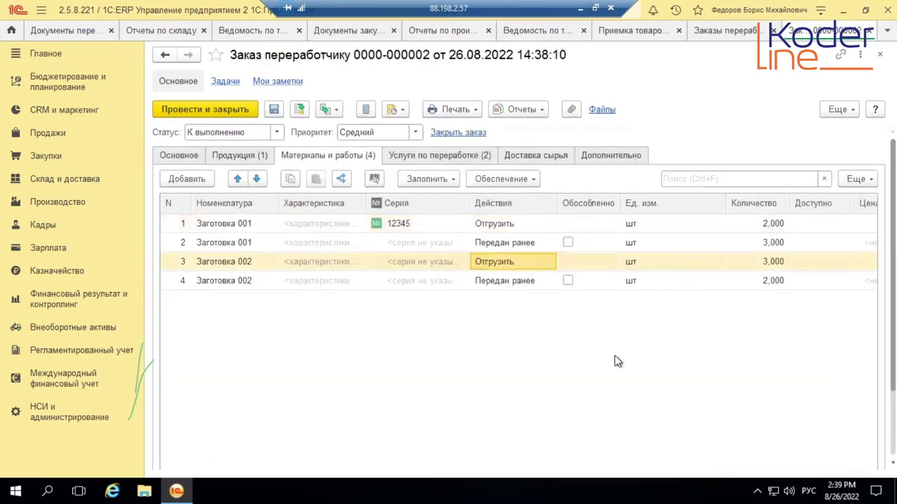
{"action": "left_click", "coordinate": [360, 249]}
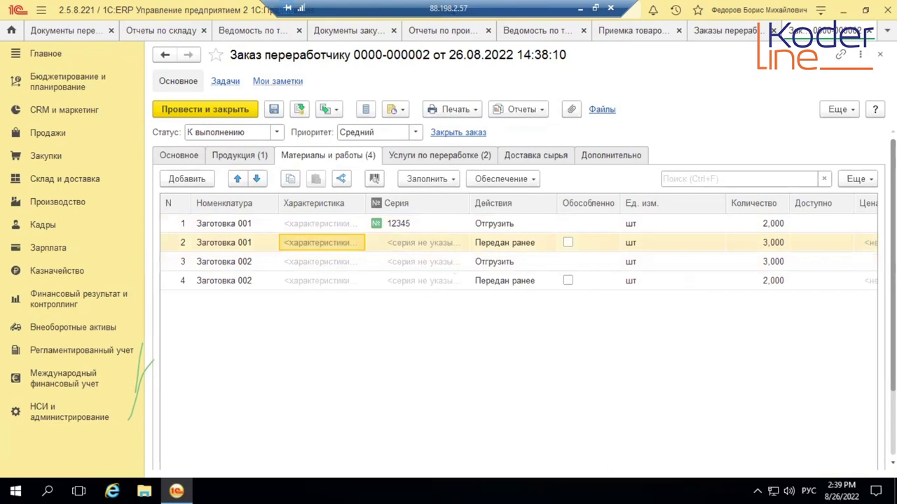
Switch the first Заготовка 001 row's action to К обеспечению, then back to Отгрузить with 2 pcs picked from Ордерный склад
{"action": "scroll", "coordinate": [762, 462], "scroll_direction": "down", "scroll_amount": 3}
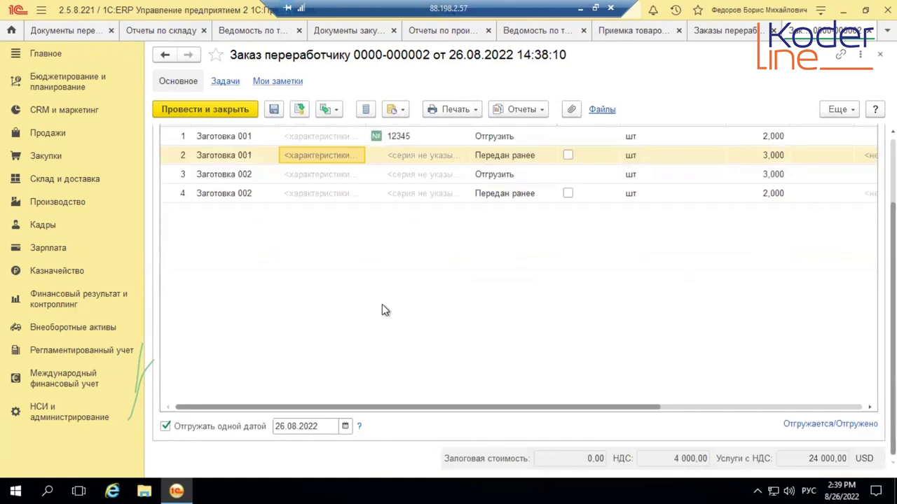
{"action": "scroll", "coordinate": [382, 308], "scroll_direction": "up", "scroll_amount": 3}
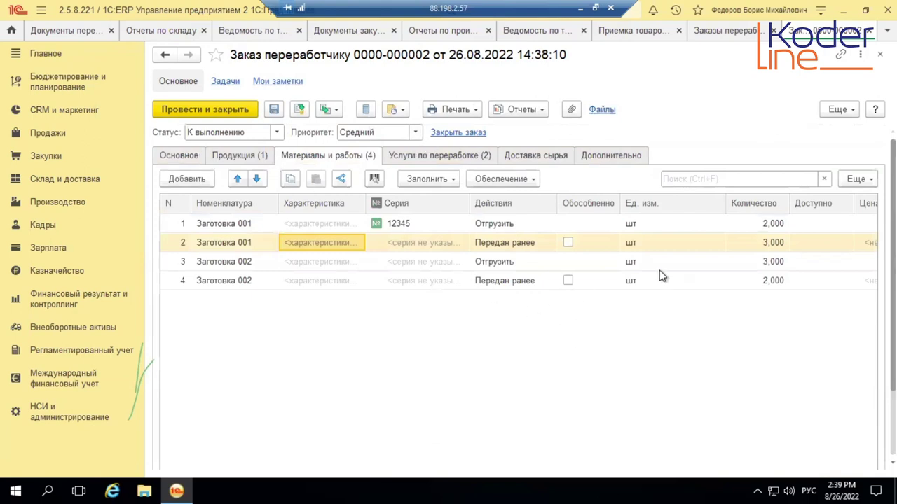
{"action": "double_click", "coordinate": [519, 222]}
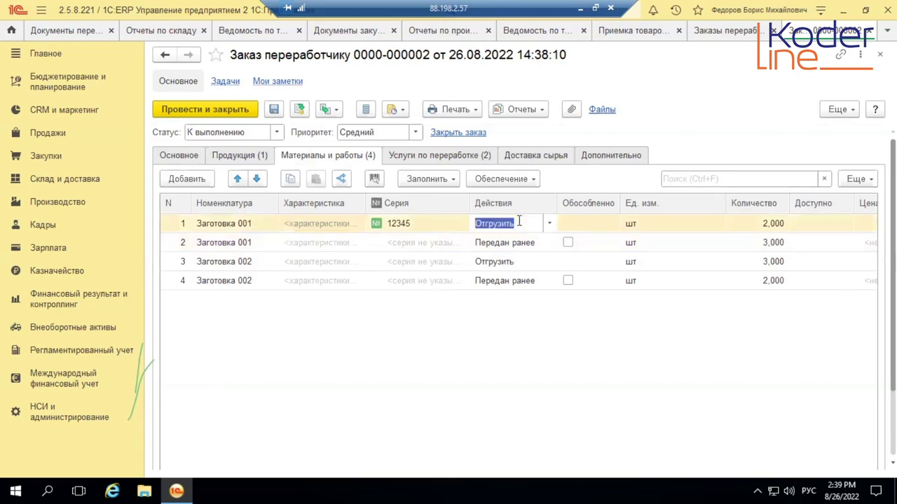
{"action": "left_click", "coordinate": [518, 258]}
{"action": "left_click", "coordinate": [829, 224]}
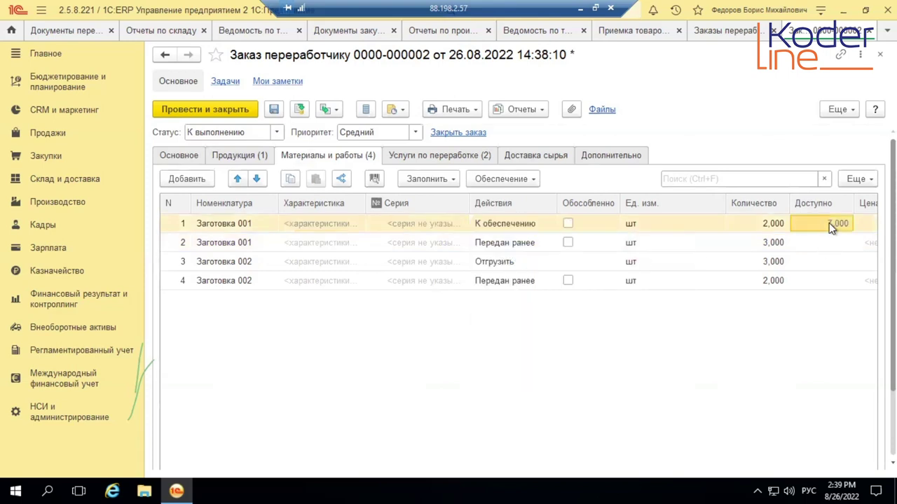
{"action": "double_click", "coordinate": [542, 224]}
{"action": "left_click", "coordinate": [545, 223]}
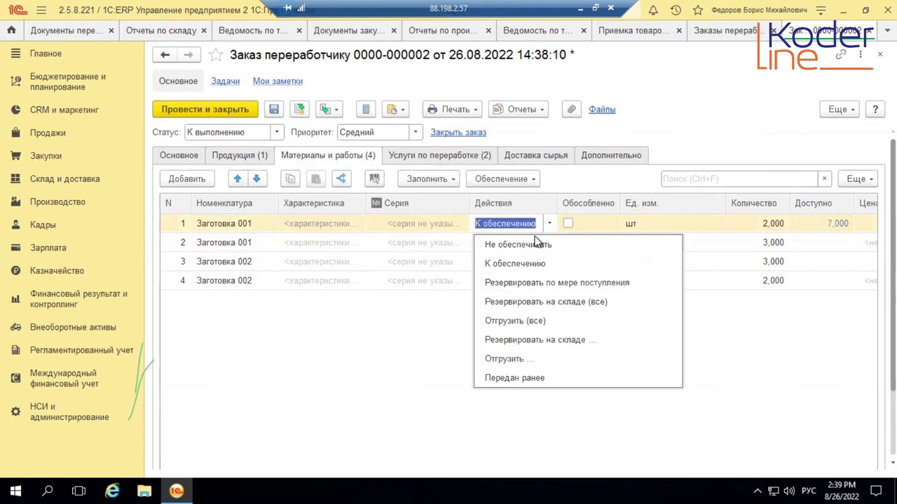
{"action": "left_click", "coordinate": [509, 358]}
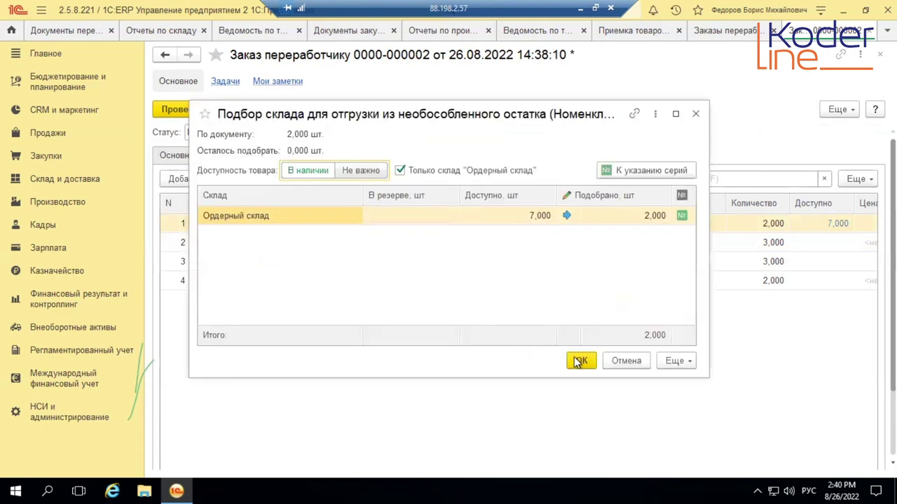
{"action": "left_click", "coordinate": [580, 362]}
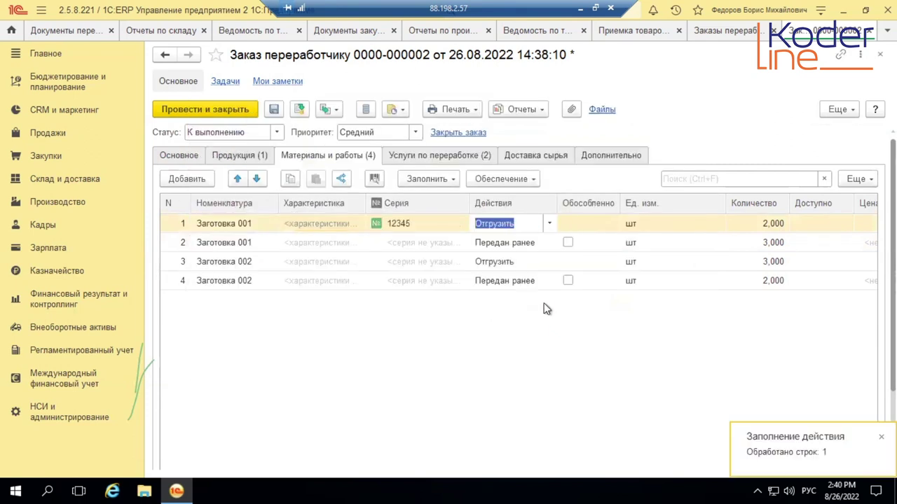
{"action": "left_click", "coordinate": [521, 342]}
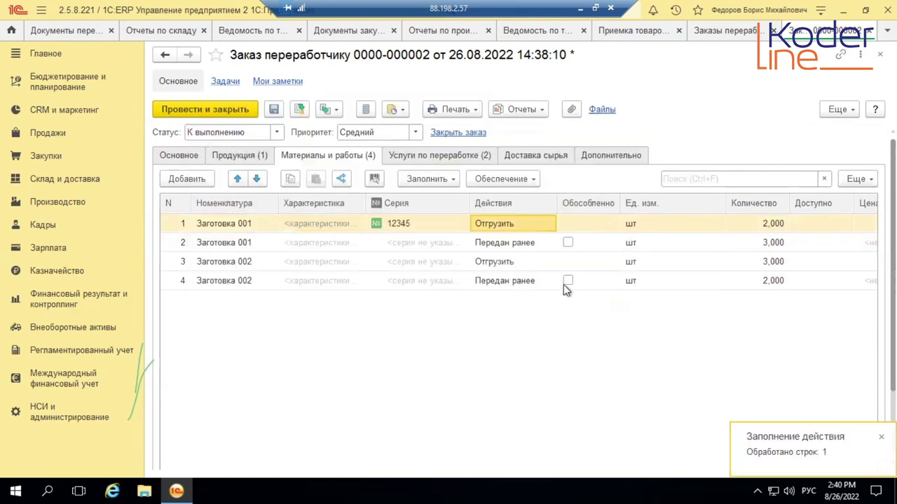
Switch the action of the 3 pcs Заготовка 002 row to К обеспечению and then to Отгрузить (все)
{"action": "left_click", "coordinate": [523, 267]}
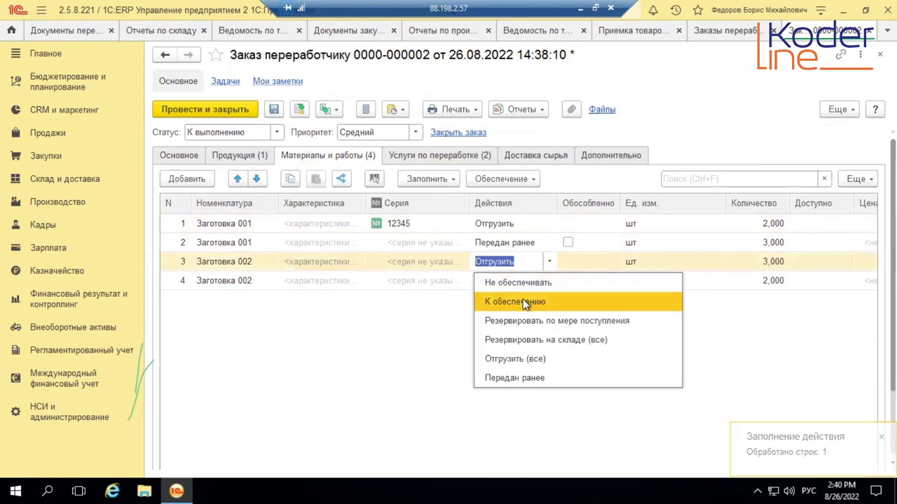
{"action": "left_click", "coordinate": [523, 299]}
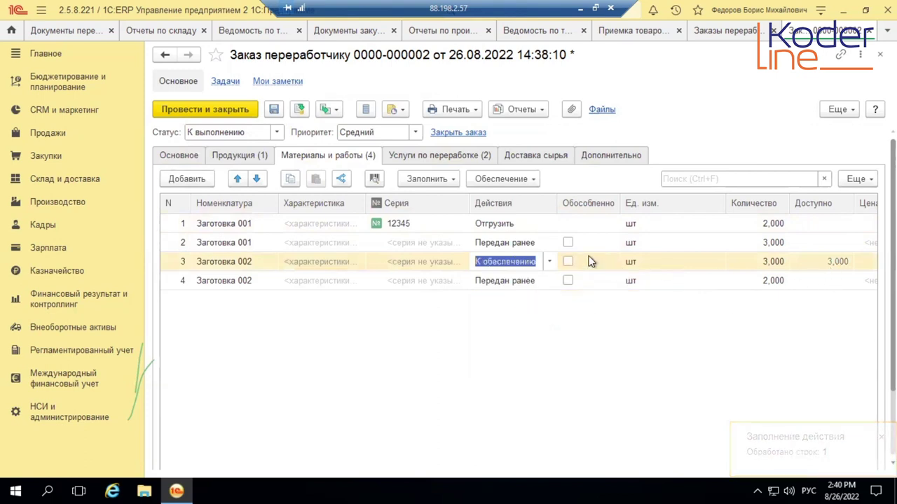
{"action": "left_click", "coordinate": [550, 265]}
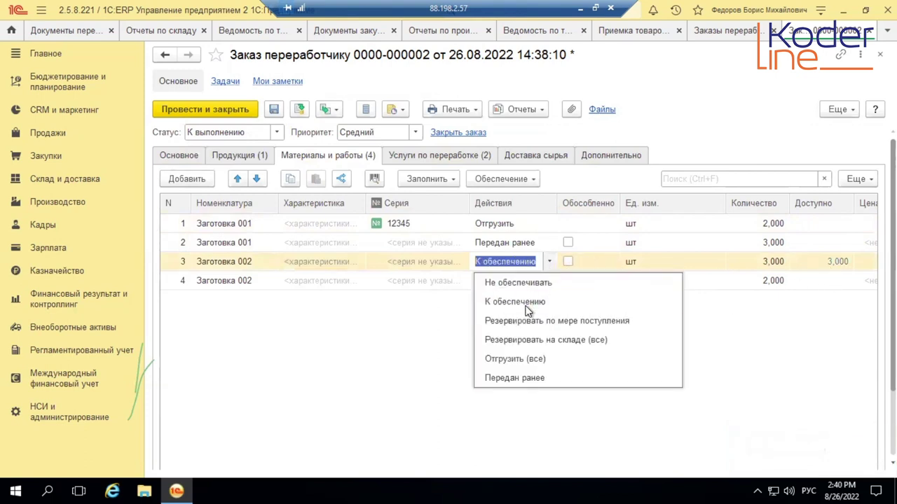
{"action": "left_click", "coordinate": [527, 357]}
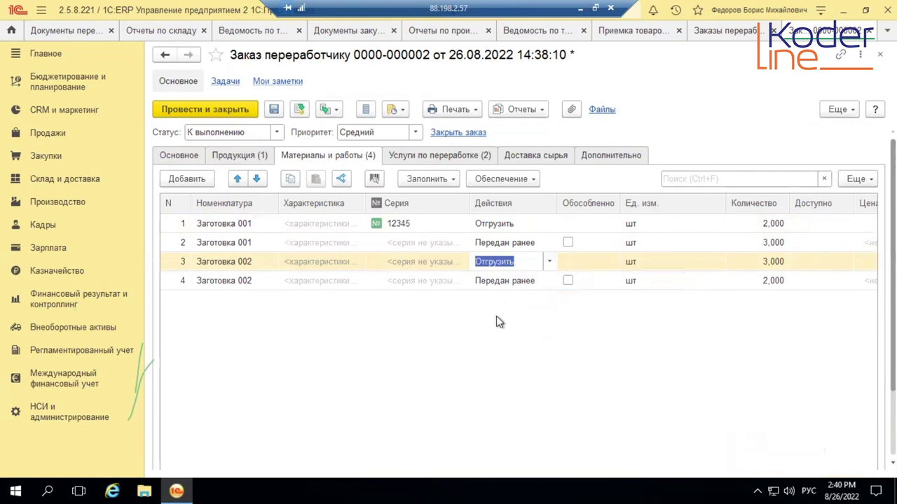
{"action": "left_click", "coordinate": [496, 316]}
Check the order's products and main details, and post the order without closing it
{"action": "scroll", "coordinate": [351, 389], "scroll_direction": "down", "scroll_amount": 3}
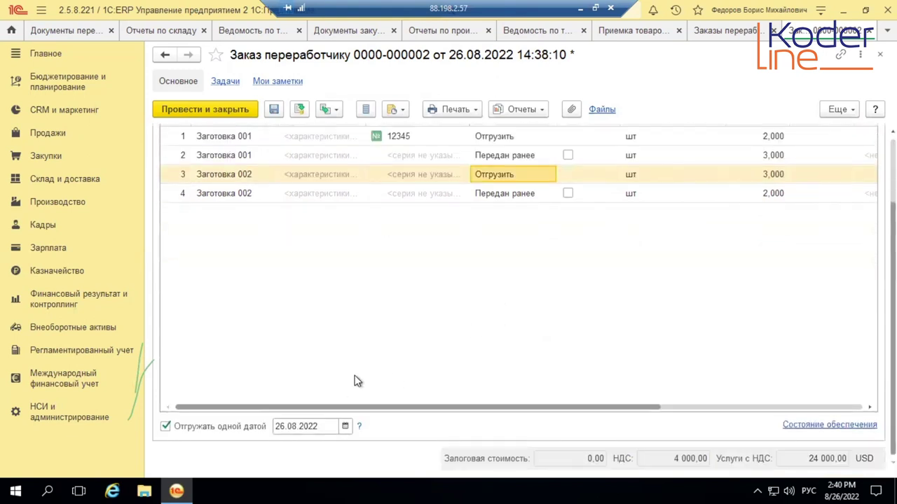
{"action": "scroll", "coordinate": [355, 380], "scroll_direction": "up", "scroll_amount": 3}
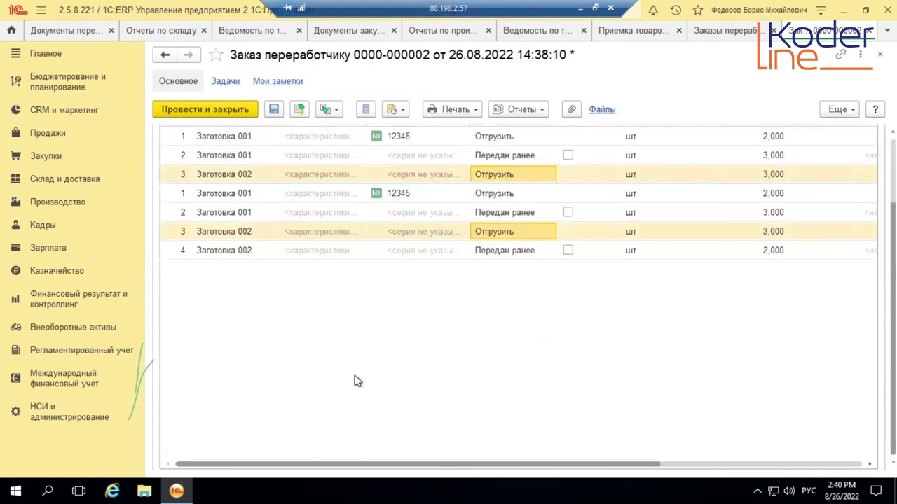
{"action": "left_click", "coordinate": [217, 156]}
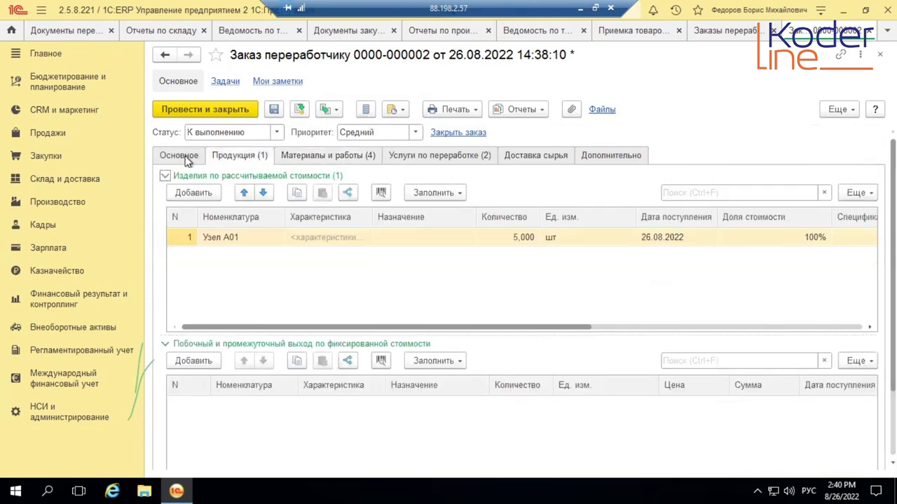
{"action": "left_click", "coordinate": [188, 159]}
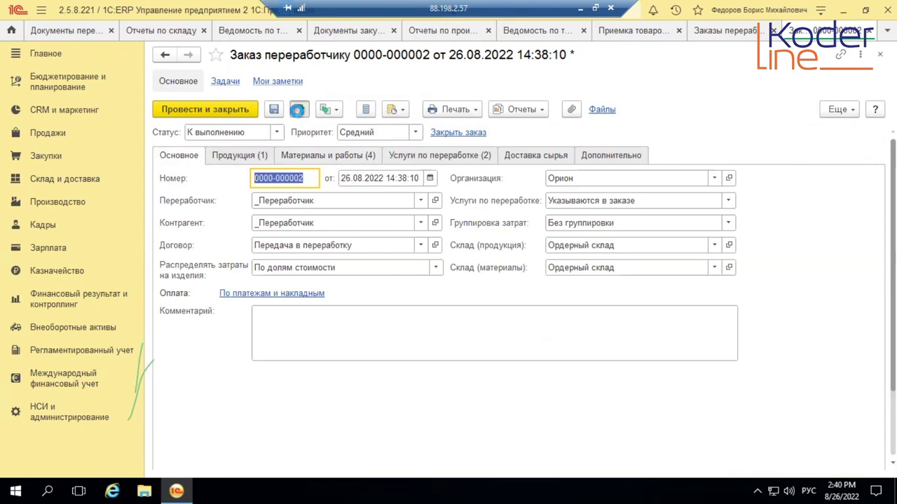
{"action": "left_click", "coordinate": [296, 111]}
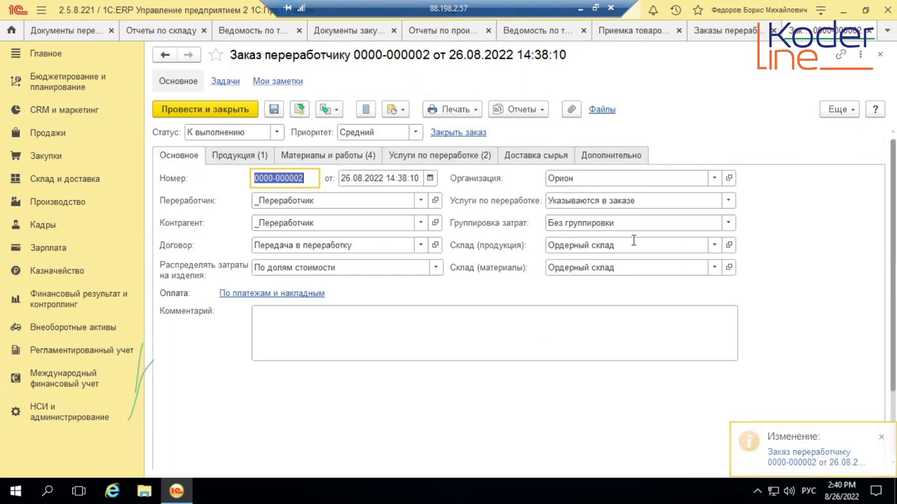
Create a Передача сырья переработчику document from the order again, check its goods and main details, and close it unsaved
{"action": "left_click", "coordinate": [274, 135]}
{"action": "left_click", "coordinate": [274, 135]}
{"action": "left_click", "coordinate": [339, 110]}
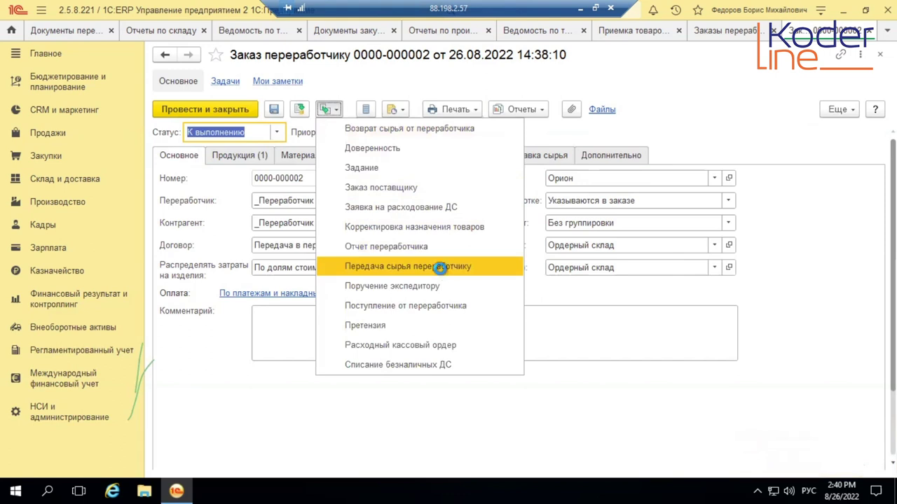
{"action": "left_click", "coordinate": [441, 270]}
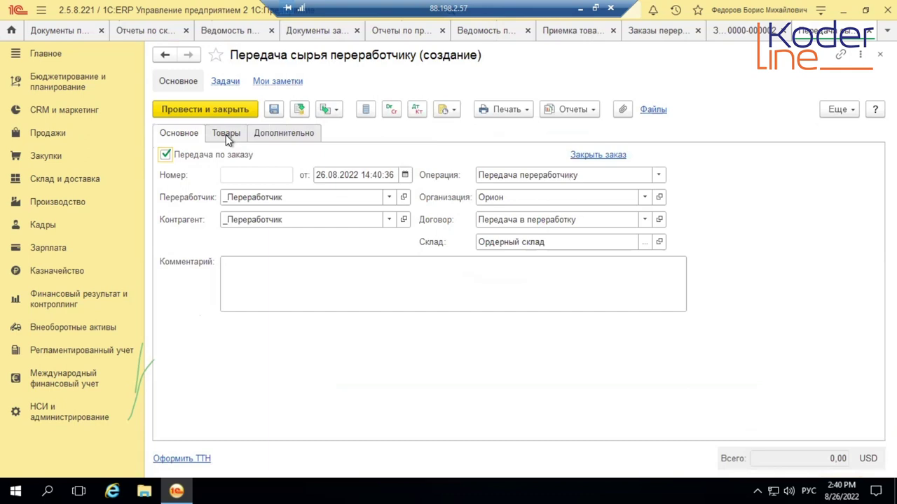
{"action": "left_click", "coordinate": [226, 134]}
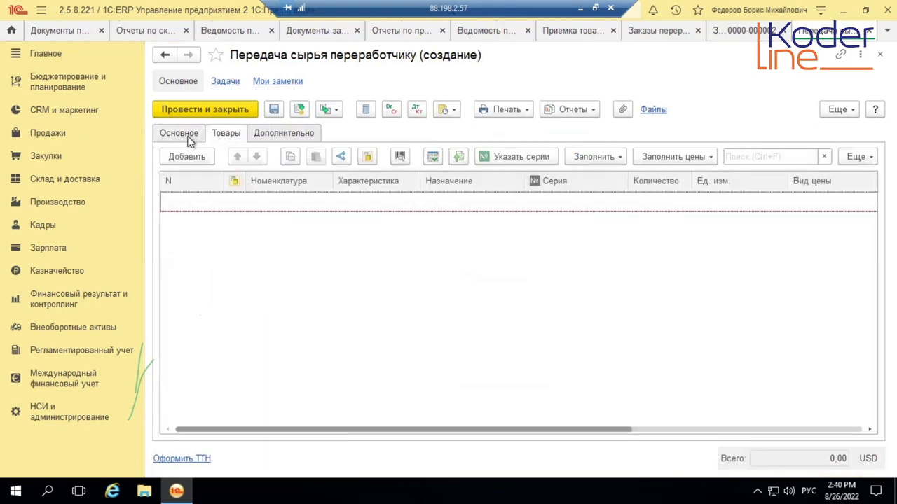
{"action": "left_click", "coordinate": [190, 138]}
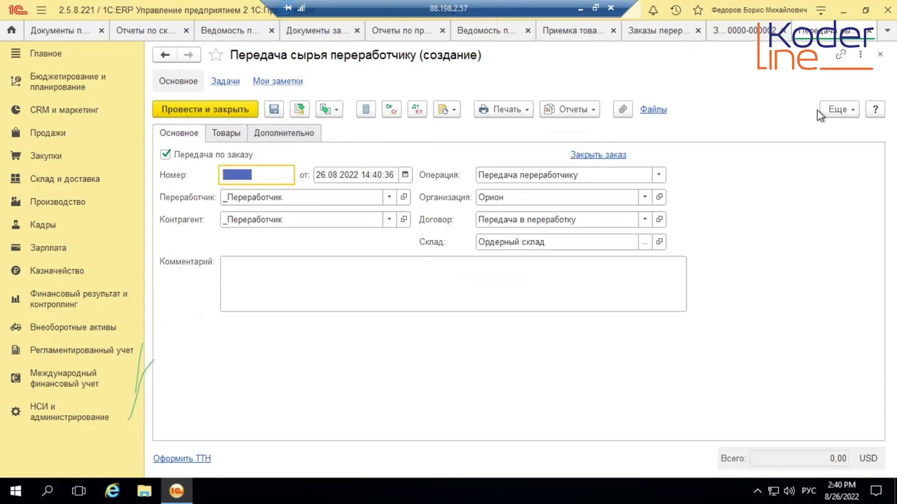
{"action": "key", "text": "Escape"}
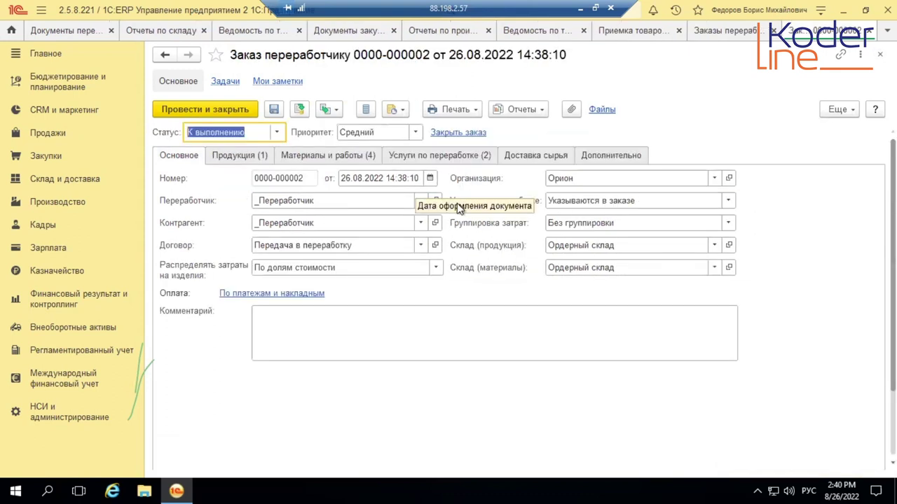
Examine the order's products and all columns of its materials table, including actions, quantities and calculation items
{"action": "left_click", "coordinate": [272, 159]}
{"action": "left_click_drag", "start_coordinate": [459, 329], "coordinate": [837, 320]}
{"action": "left_click", "coordinate": [506, 294]}
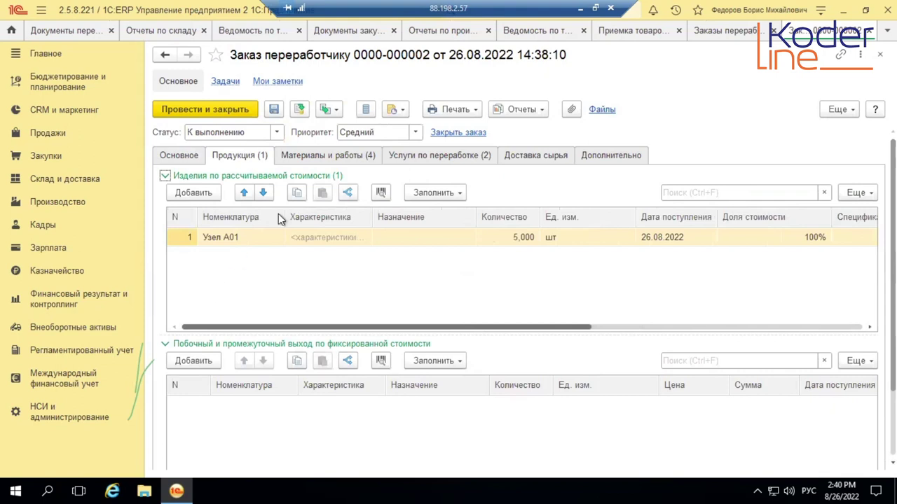
{"action": "left_click", "coordinate": [328, 156]}
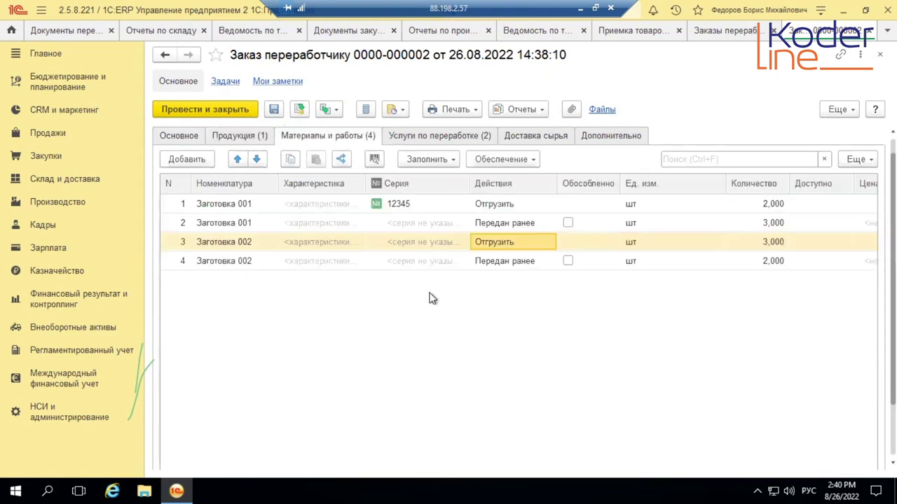
{"action": "left_click", "coordinate": [538, 206]}
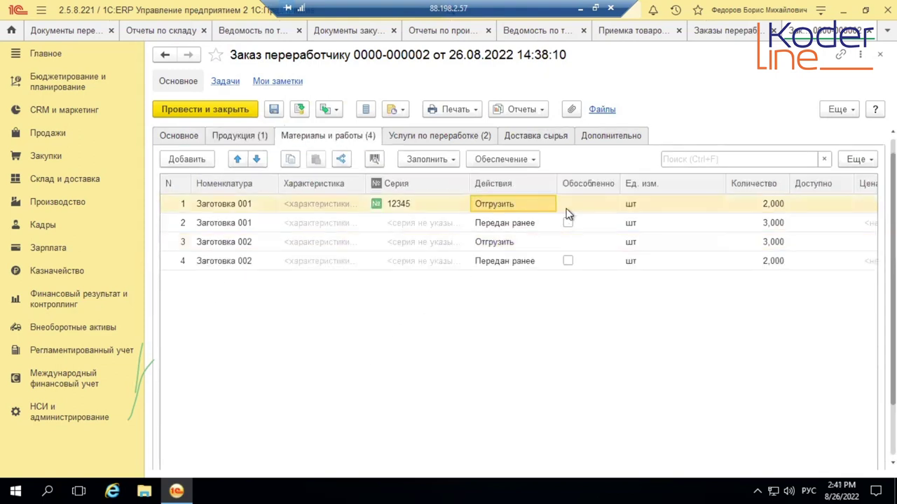
{"action": "key", "text": "Tab"}
{"action": "key", "text": "Tab"}
{"action": "key", "text": "Tab"}
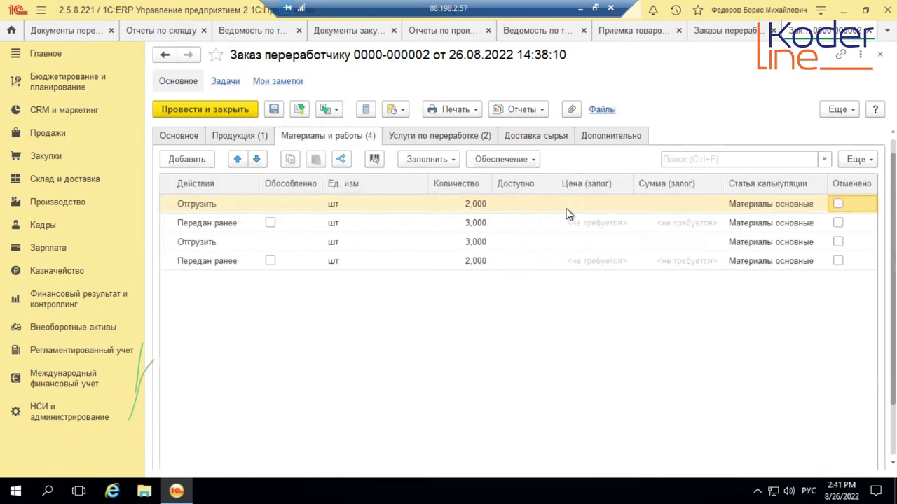
{"action": "key", "text": "shift+Tab"}
{"action": "key", "text": "shift+Tab"}
{"action": "key", "text": "shift+Tab"}
{"action": "key", "text": "shift+Tab"}
{"action": "key", "text": "shift+Tab"}
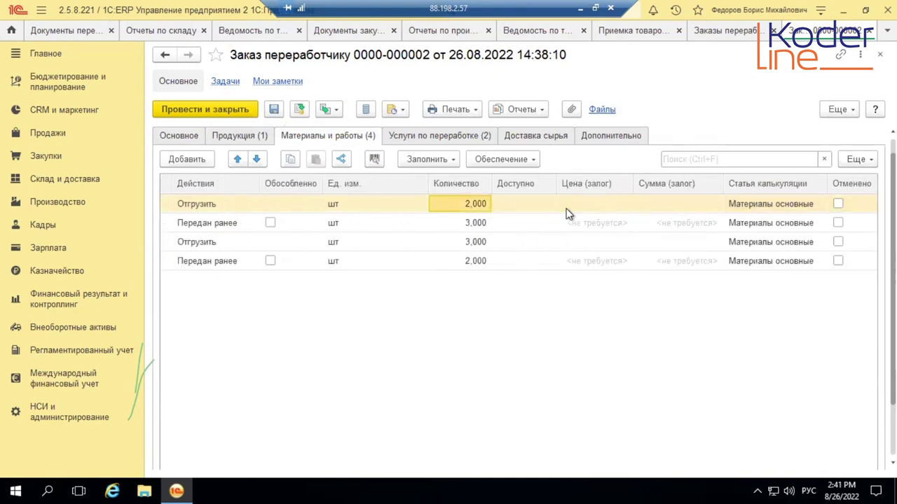
{"action": "key", "text": "shift+Tab"}
{"action": "key", "text": "shift+Tab"}
Disable Отгружать одной датой for the materials and set the first Заготовка 001 row's shipping date to 25.08.2022
{"action": "scroll", "coordinate": [584, 342], "scroll_direction": "down", "scroll_amount": 2}
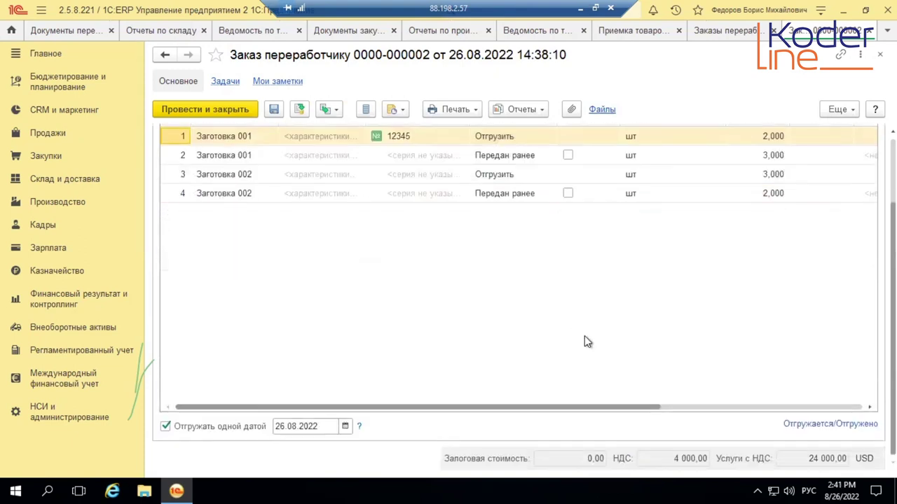
{"action": "left_click", "coordinate": [229, 427]}
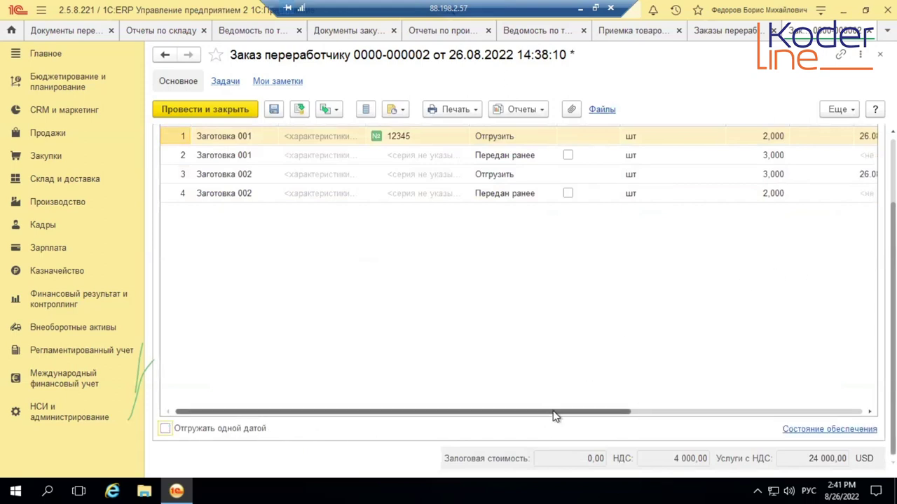
{"action": "left_click_drag", "start_coordinate": [548, 416], "coordinate": [832, 416]}
{"action": "left_click", "coordinate": [531, 134]}
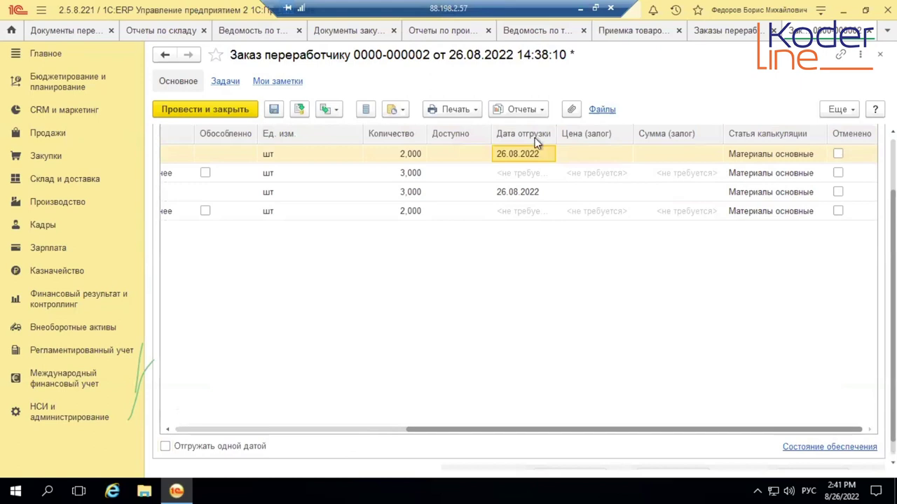
{"action": "left_click", "coordinate": [538, 157]}
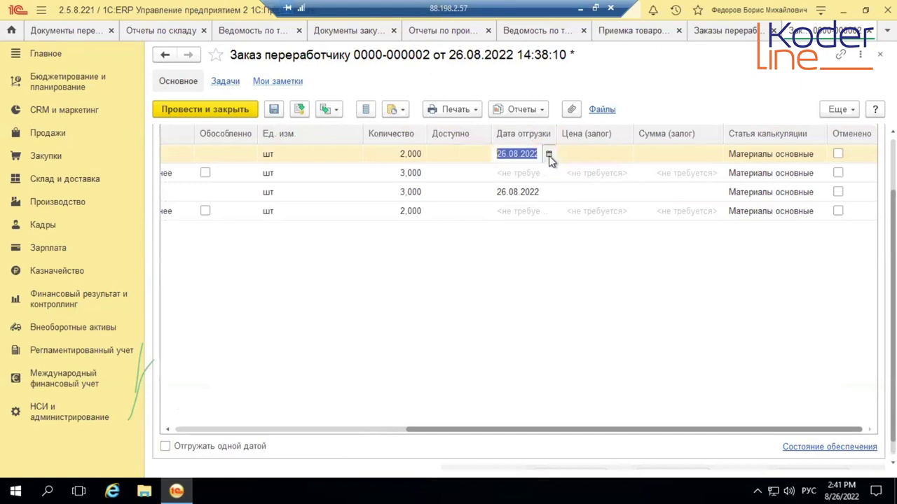
{"action": "left_click", "coordinate": [549, 155]}
{"action": "left_click", "coordinate": [672, 285]}
Set the shipping date of the 3 pcs Заготовка 002 row to 25.08.2022 and try to post the order
{"action": "left_click", "coordinate": [544, 199]}
{"action": "left_click", "coordinate": [545, 199]}
{"action": "left_click", "coordinate": [548, 191]}
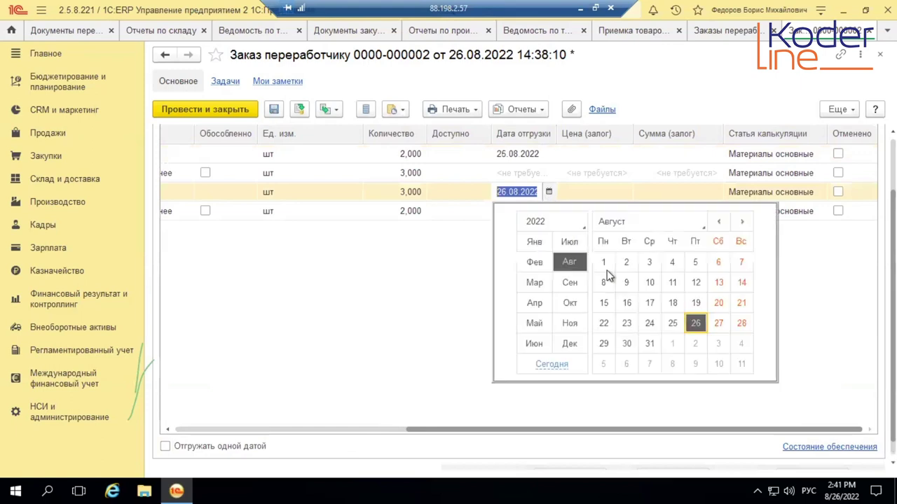
{"action": "left_click", "coordinate": [670, 324]}
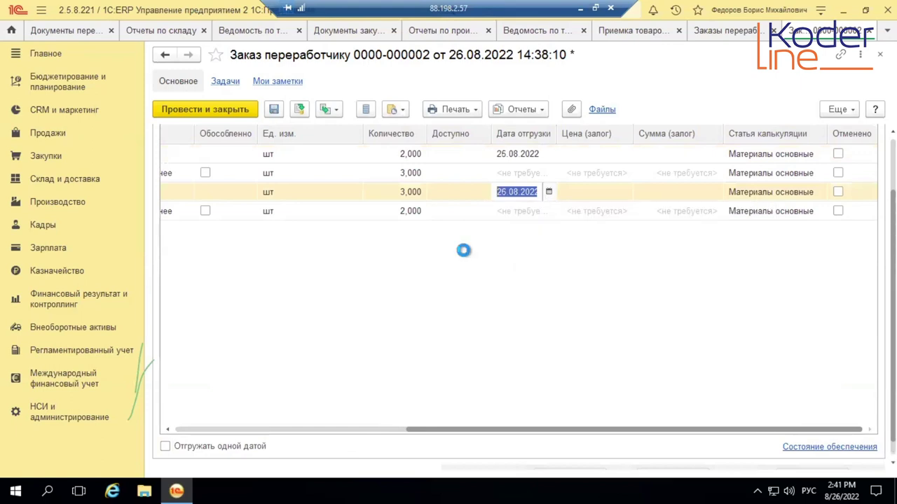
{"action": "left_click", "coordinate": [299, 107]}
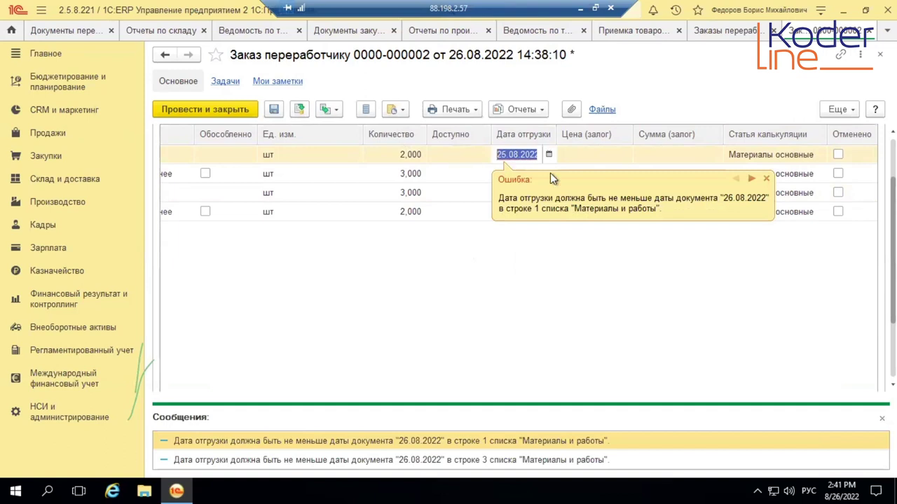
{"action": "left_click", "coordinate": [515, 241]}
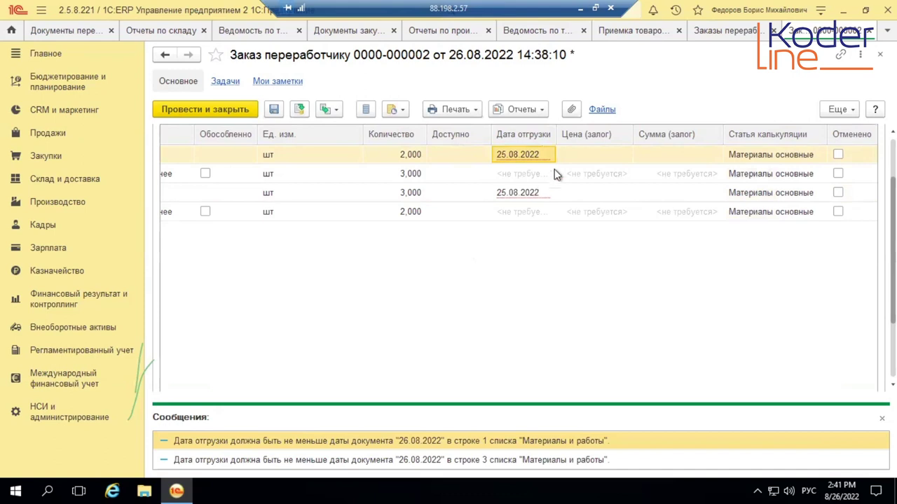
Set the shipping dates of the 2 pcs Заготовка 001 and 3 pcs Заготовка 002 rows to 26.08.2022 and post the order
{"action": "left_click", "coordinate": [547, 156]}
{"action": "left_click", "coordinate": [548, 154]}
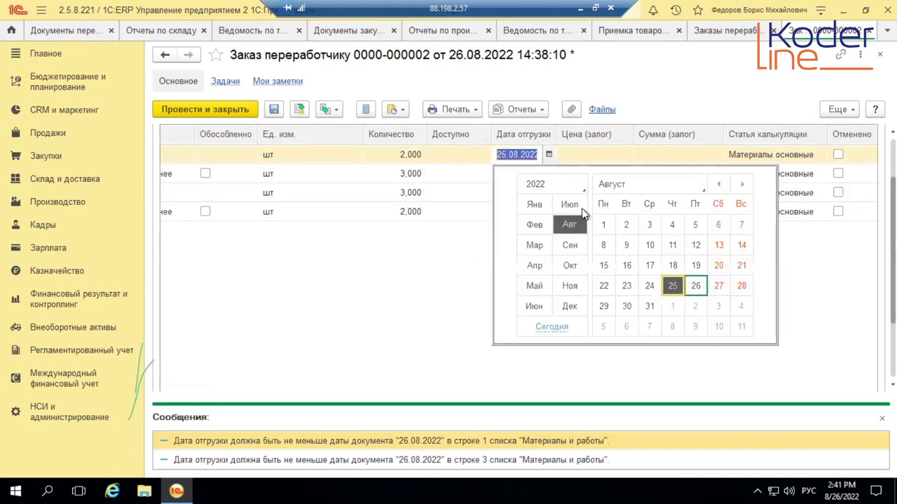
{"action": "left_click", "coordinate": [692, 284]}
{"action": "left_click", "coordinate": [543, 193]}
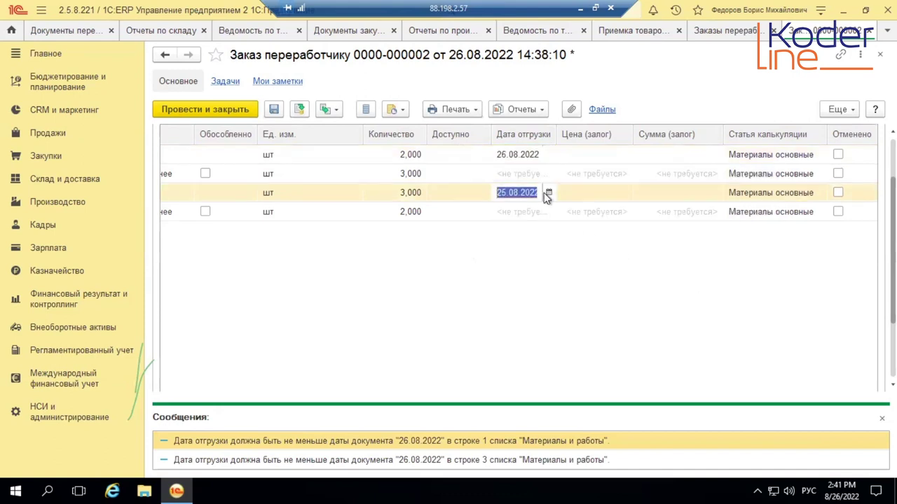
{"action": "left_click", "coordinate": [549, 193]}
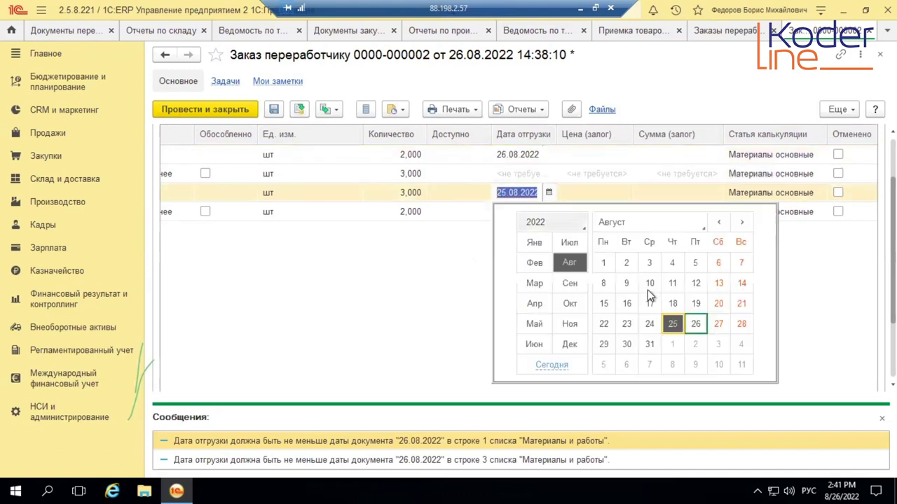
{"action": "left_click", "coordinate": [696, 323]}
{"action": "left_click", "coordinate": [299, 108]}
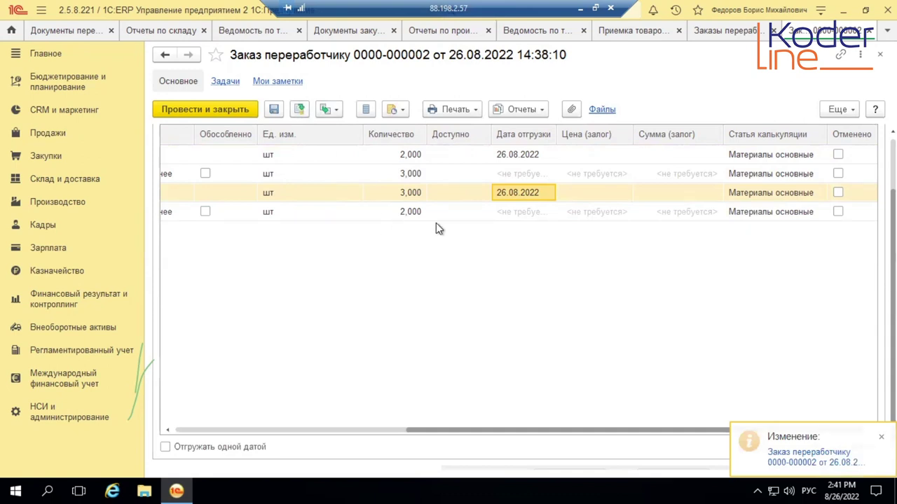
Create a Передача сырья переработчику from the order and pick Заготовка 001 and Заготовка 002 into its goods by orders
{"action": "scroll", "coordinate": [390, 203], "scroll_direction": "up", "scroll_amount": 2}
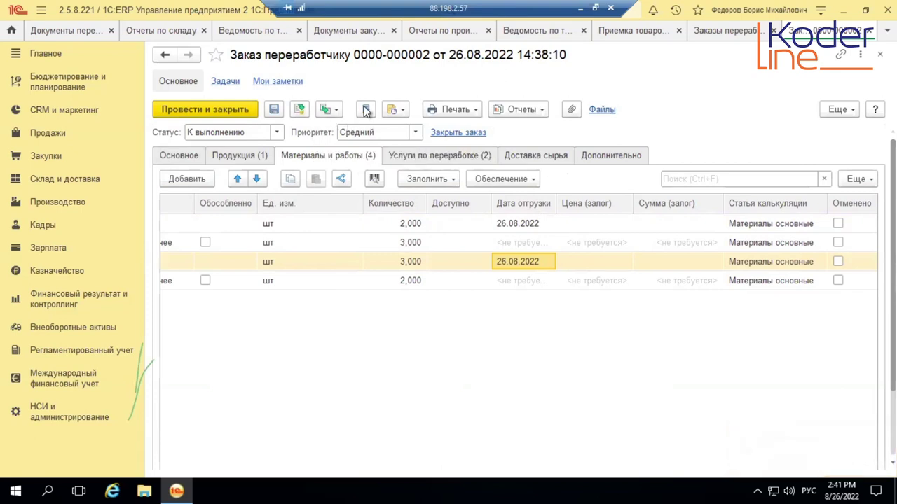
{"action": "left_click", "coordinate": [328, 112]}
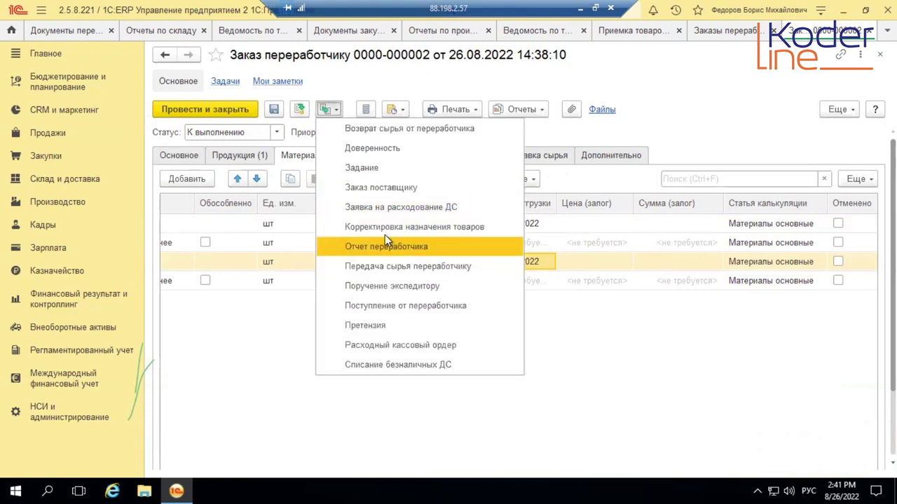
{"action": "left_click", "coordinate": [404, 269]}
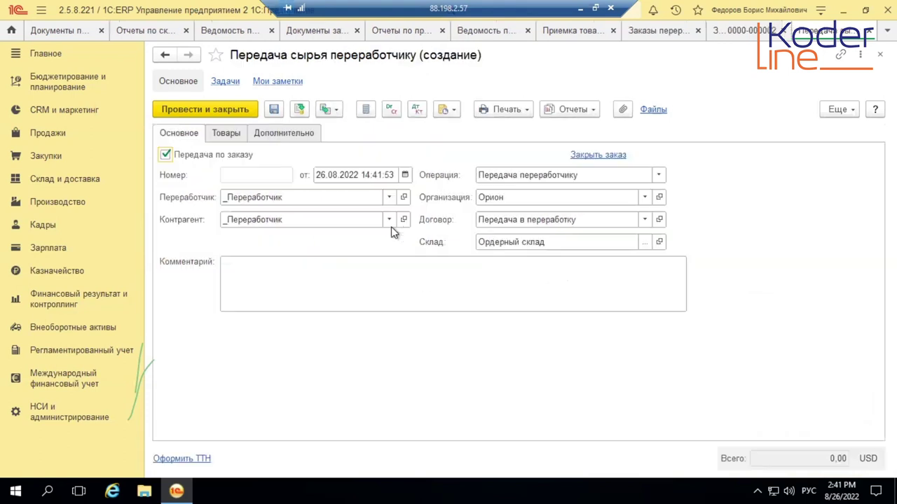
{"action": "left_click", "coordinate": [235, 134]}
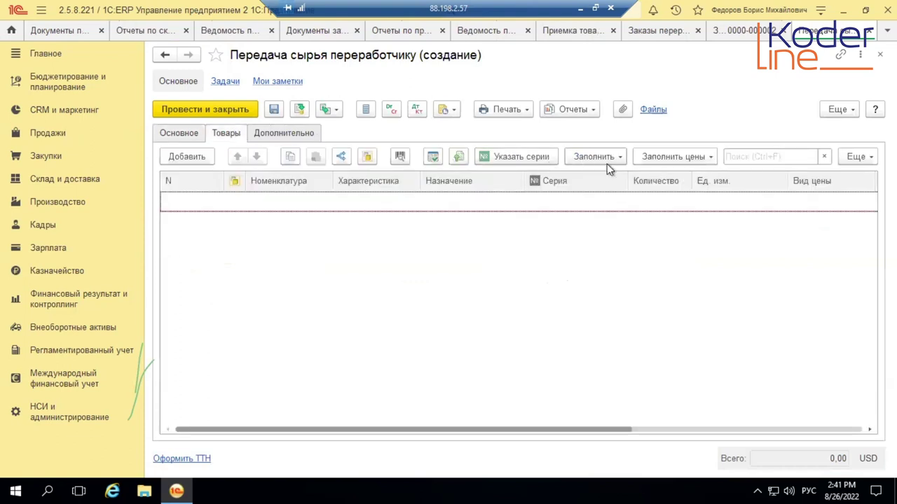
{"action": "left_click", "coordinate": [582, 157]}
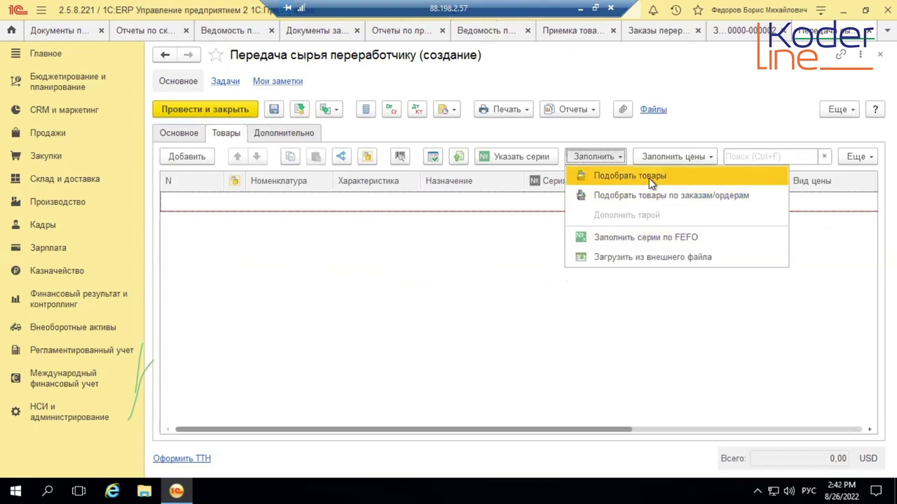
{"action": "left_click", "coordinate": [658, 191]}
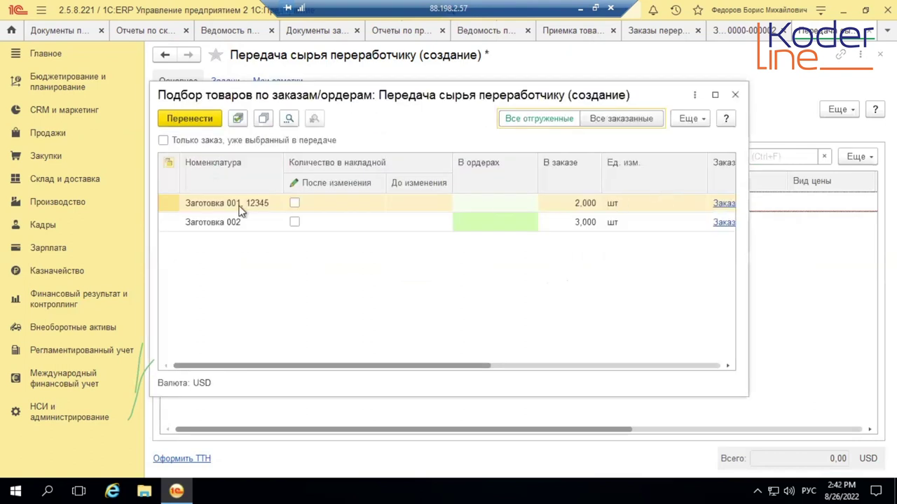
{"action": "left_click", "coordinate": [295, 203]}
{"action": "left_click", "coordinate": [295, 227]}
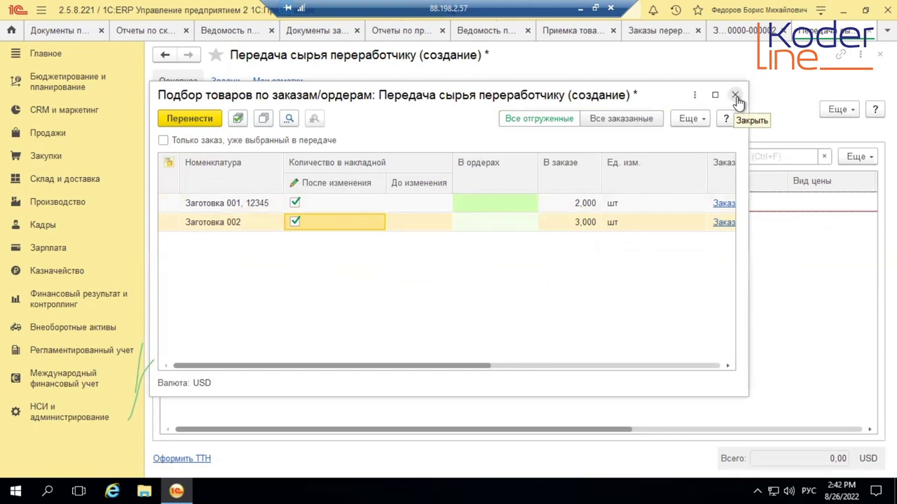
{"action": "left_click", "coordinate": [190, 119]}
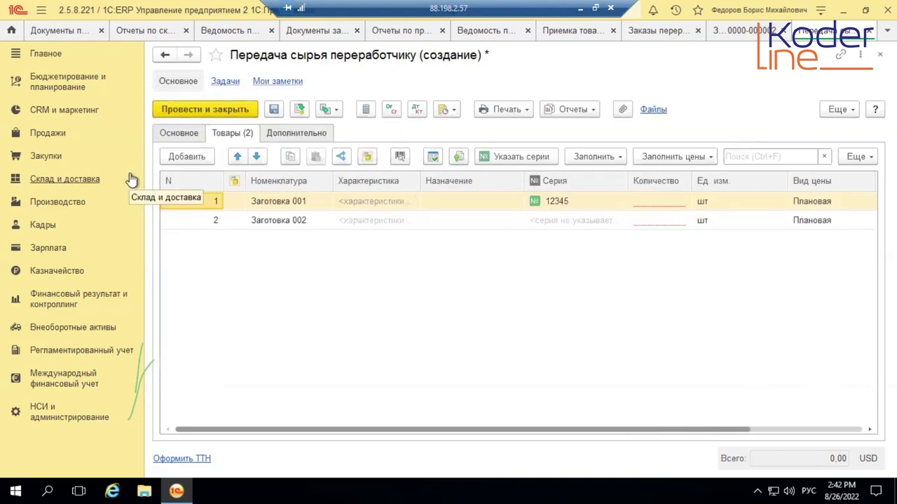
Open Отгрузка товаров со склада for Ордерный склад with the state Все в работе and select the Заказ переработчику entry
{"action": "left_click", "coordinate": [94, 180]}
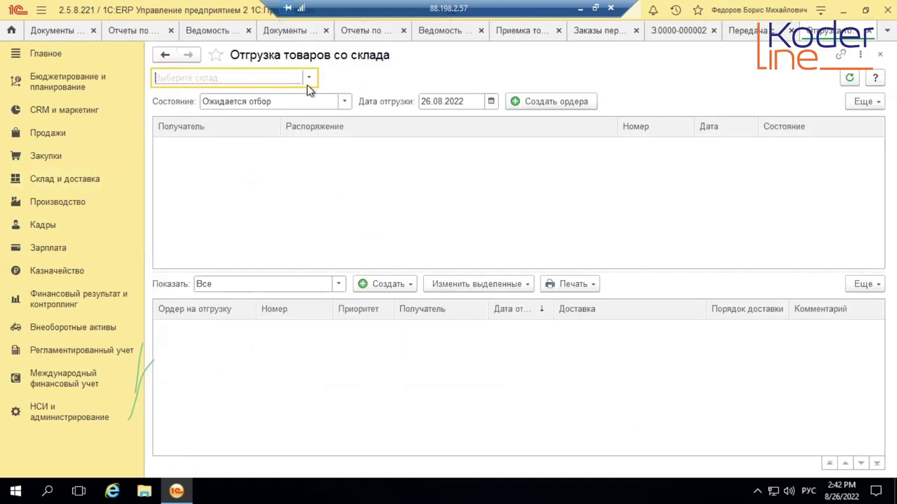
{"action": "left_click", "coordinate": [308, 81]}
{"action": "left_click", "coordinate": [234, 116]}
{"action": "double_click", "coordinate": [311, 146]}
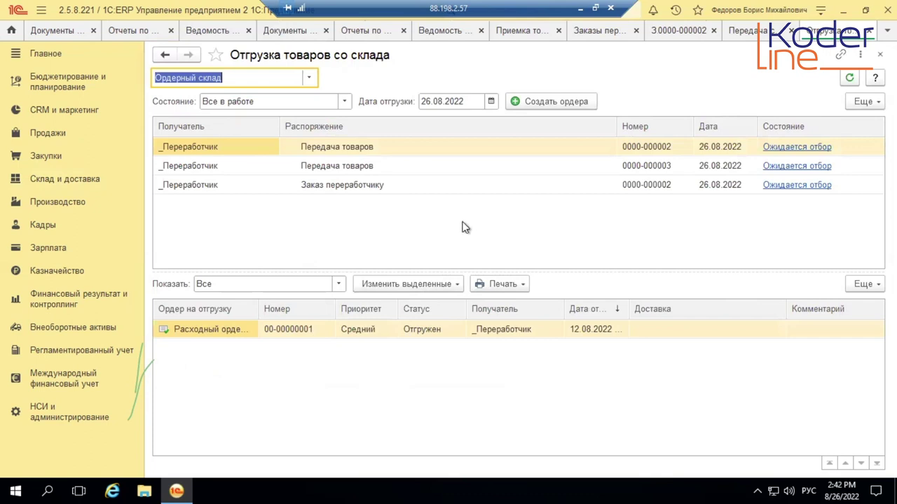
{"action": "left_click", "coordinate": [371, 186]}
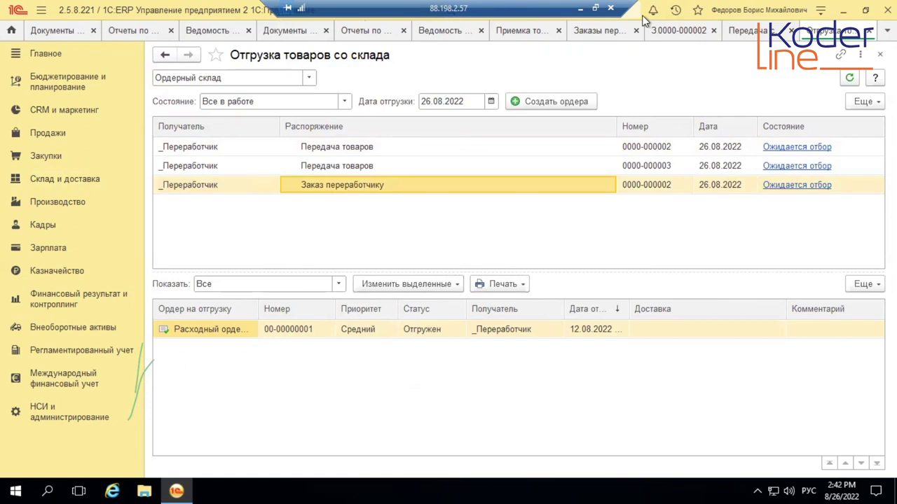
Close the new Передача сырья переработчику document without saving it
{"action": "left_click", "coordinate": [744, 31]}
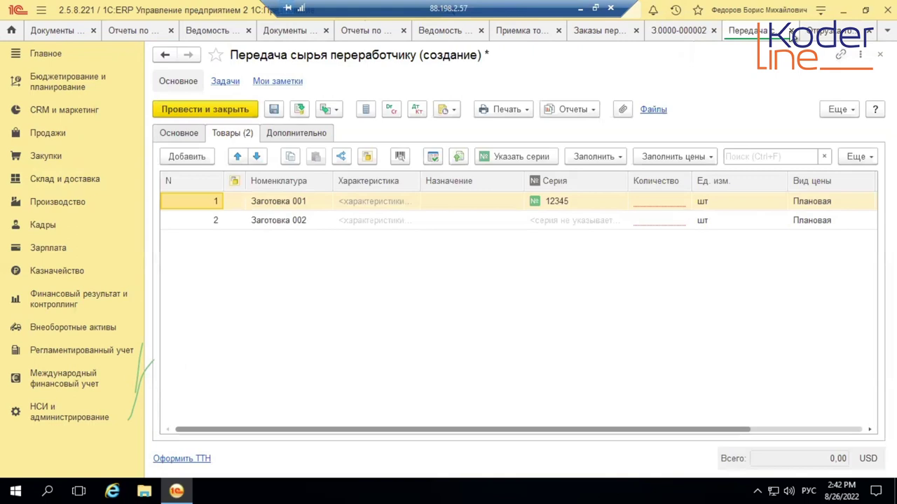
{"action": "left_click", "coordinate": [791, 30]}
{"action": "left_click", "coordinate": [501, 272]}
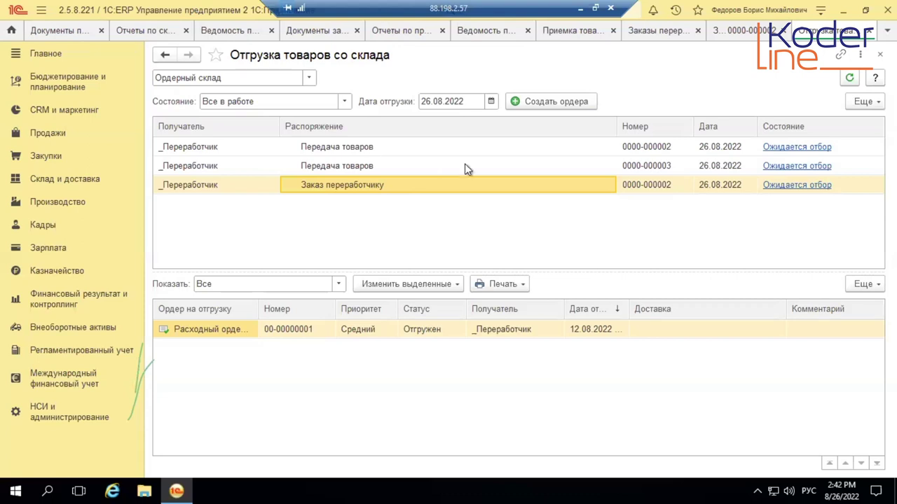
Create warehouse shipping orders for all the listed instructions dated 26.08.2022
{"action": "left_click", "coordinate": [766, 151]}
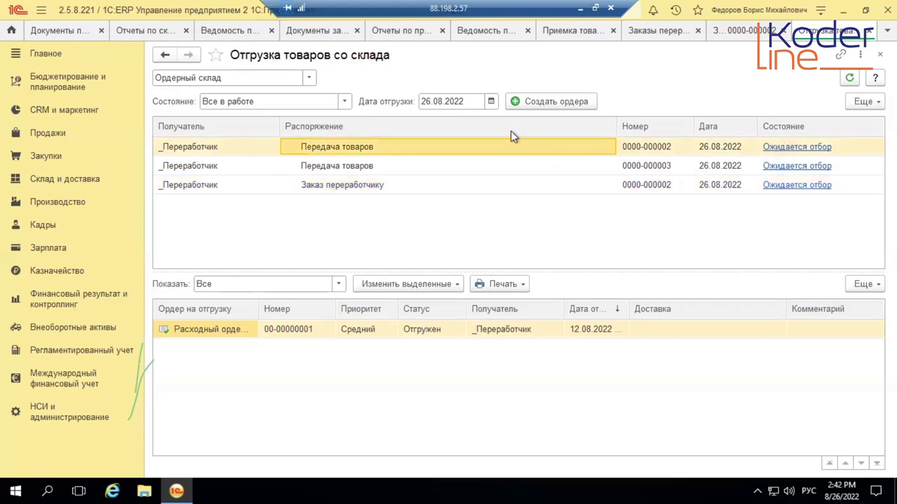
{"action": "left_click", "coordinate": [550, 103]}
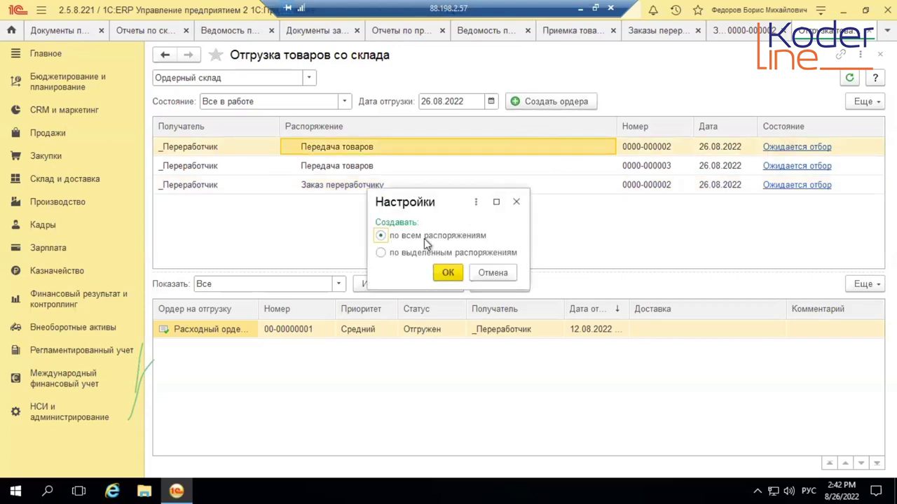
{"action": "left_click", "coordinate": [442, 274]}
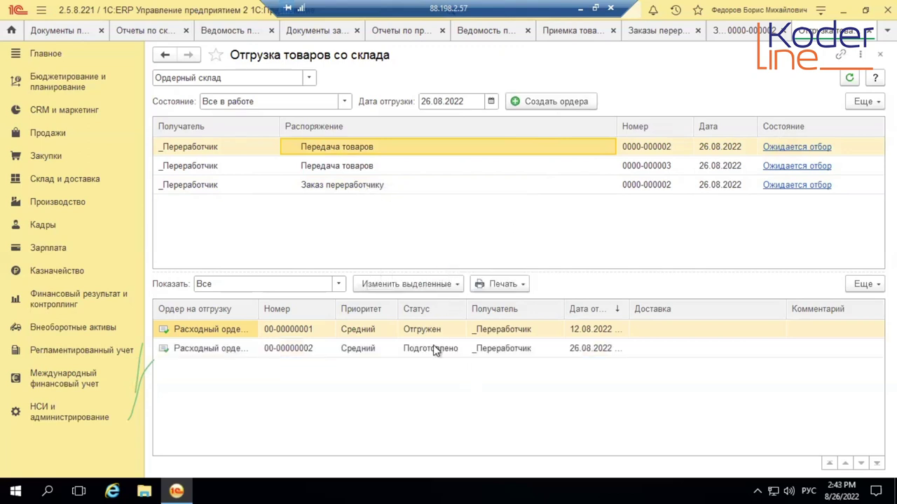
Check the shipped goods, main details and goods by instruction of the new Расходный ордер на товары, and post and close it
{"action": "left_click", "coordinate": [347, 350]}
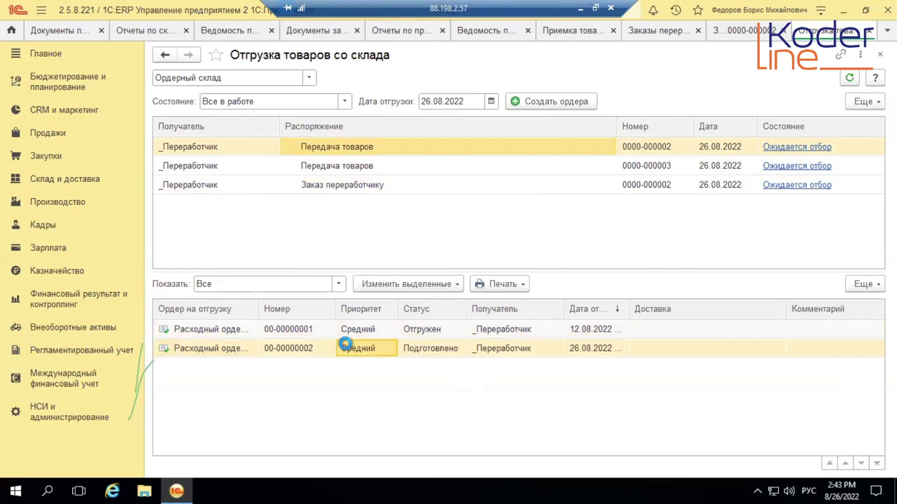
{"action": "double_click", "coordinate": [346, 350]}
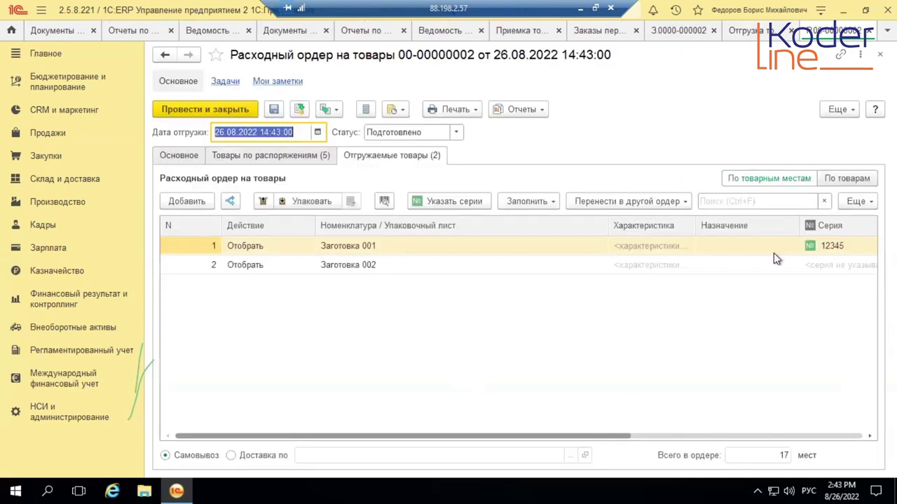
{"action": "left_click", "coordinate": [177, 157]}
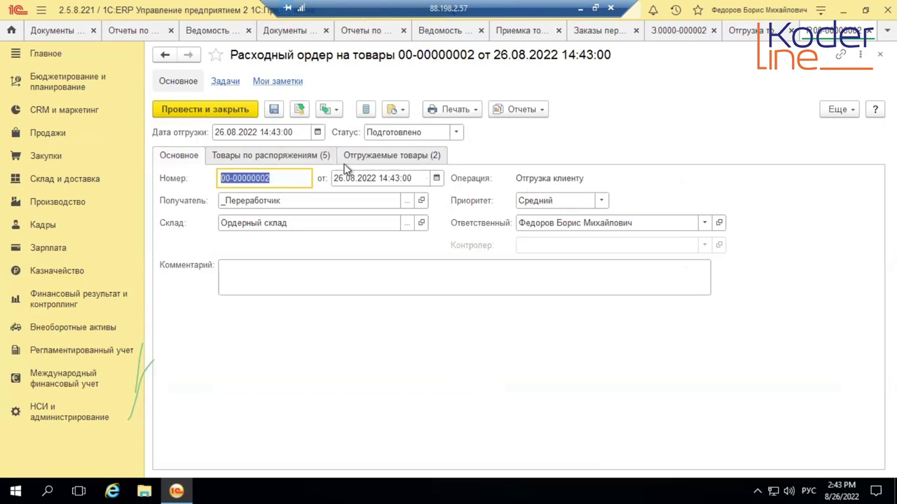
{"action": "left_click", "coordinate": [307, 155]}
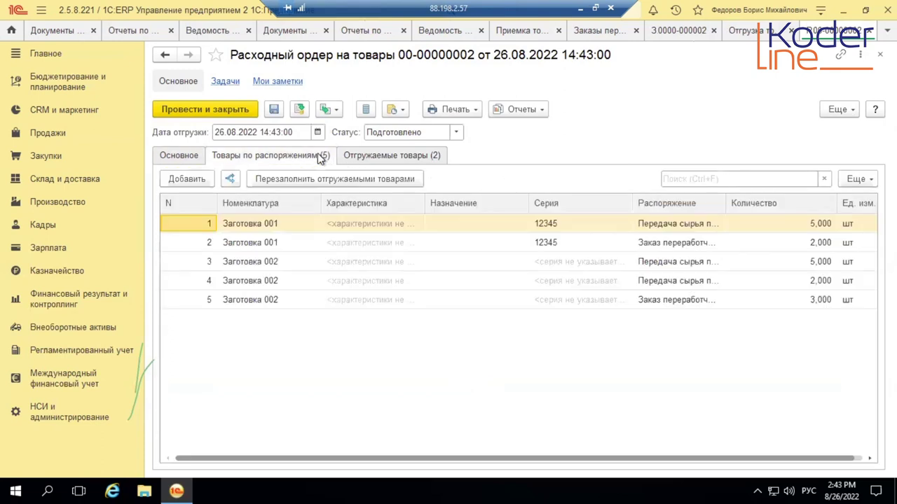
{"action": "left_click", "coordinate": [217, 113]}
{"action": "left_click", "coordinate": [216, 111]}
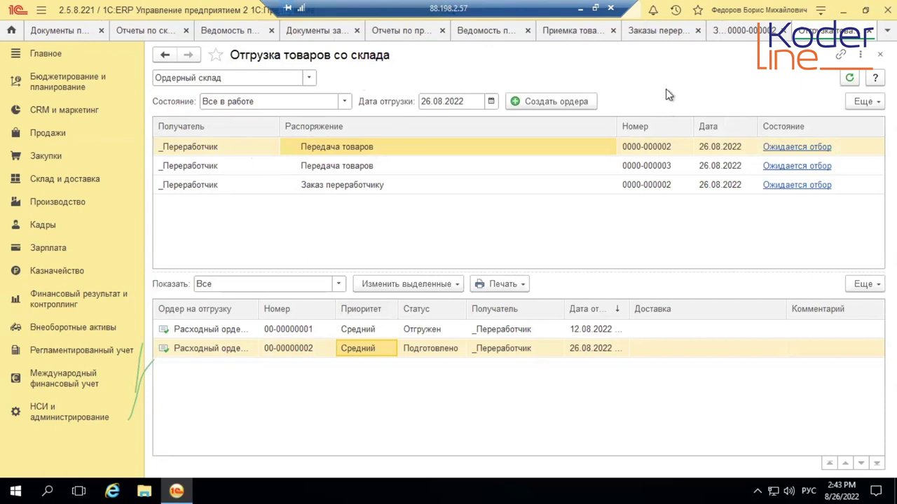
Create another Передача сырья переработчику from the processor order, check its goods list, and close it unsaved
{"action": "key", "text": "ctrl+shift+Tab"}
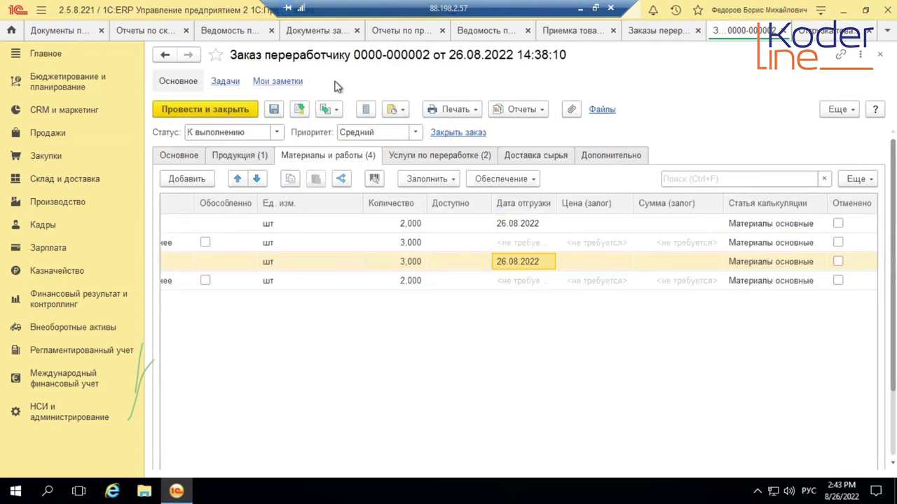
{"action": "left_click", "coordinate": [328, 109]}
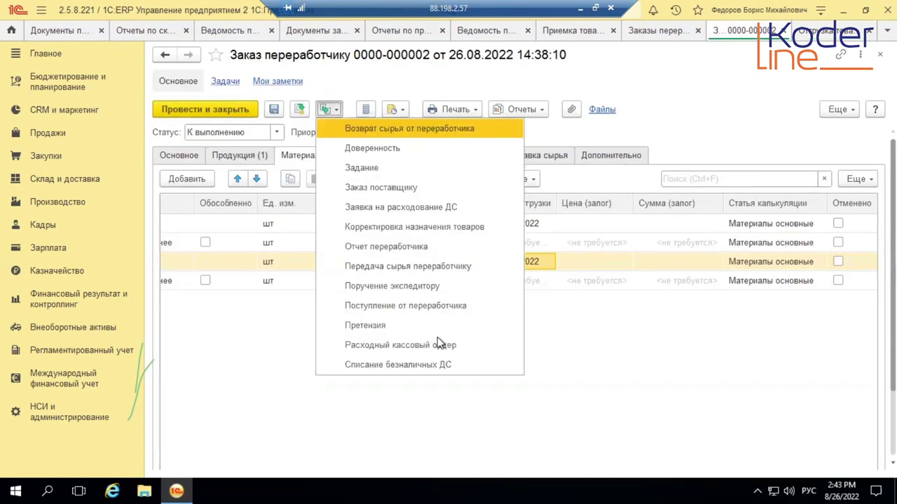
{"action": "left_click", "coordinate": [426, 266]}
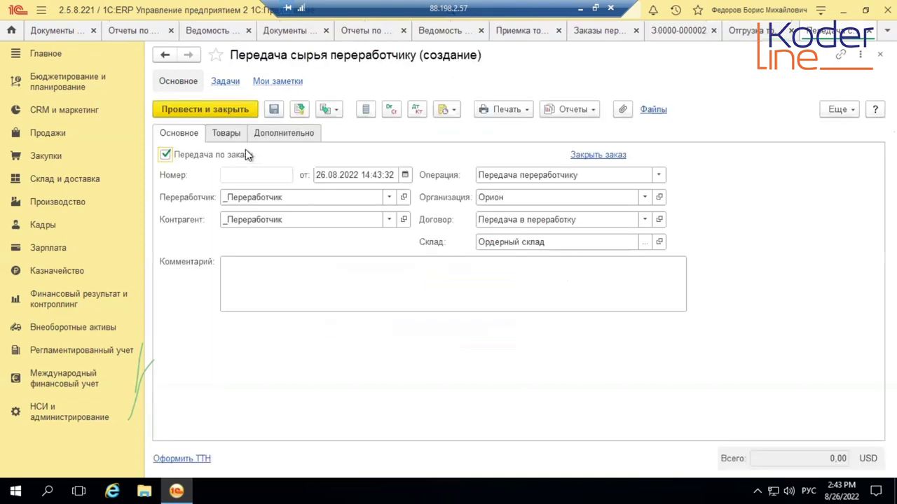
{"action": "left_click", "coordinate": [227, 133]}
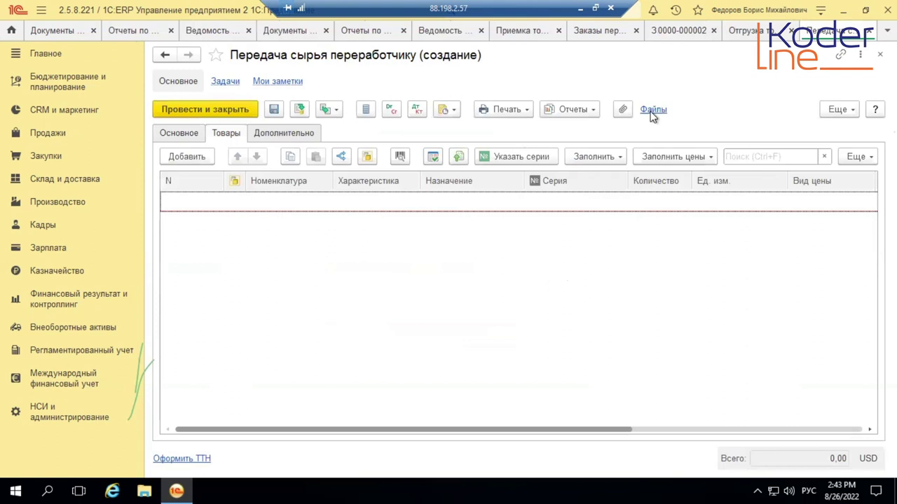
{"action": "left_click", "coordinate": [868, 31]}
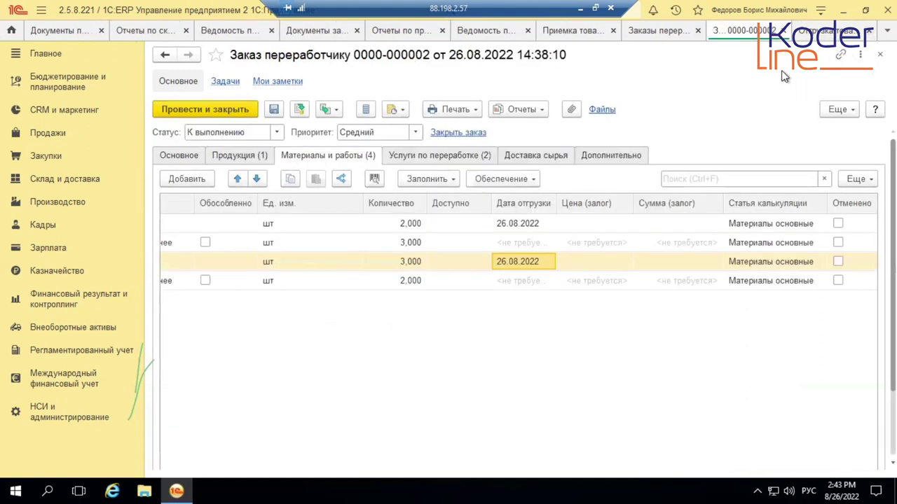
Set the status of the Расходный ордер на товары dated 26.08.2022 to Отгружен and post and close it
{"action": "left_click", "coordinate": [783, 31]}
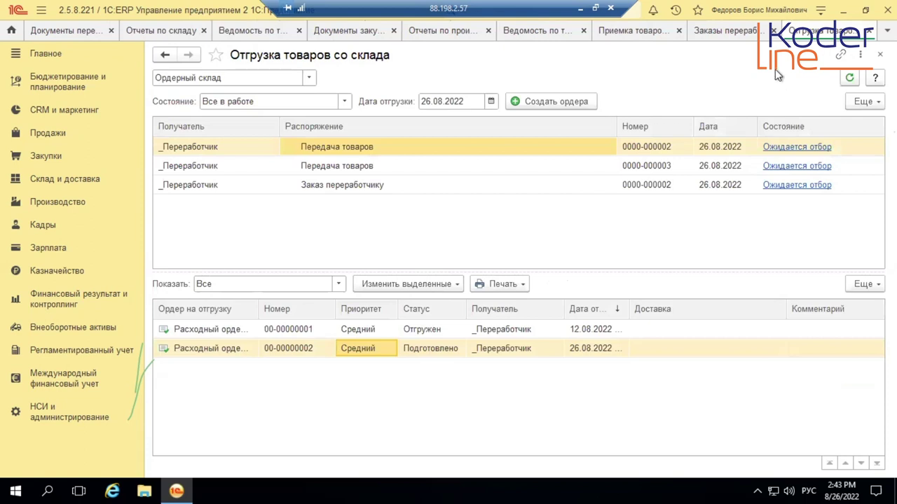
{"action": "key", "text": "ctrl+Tab"}
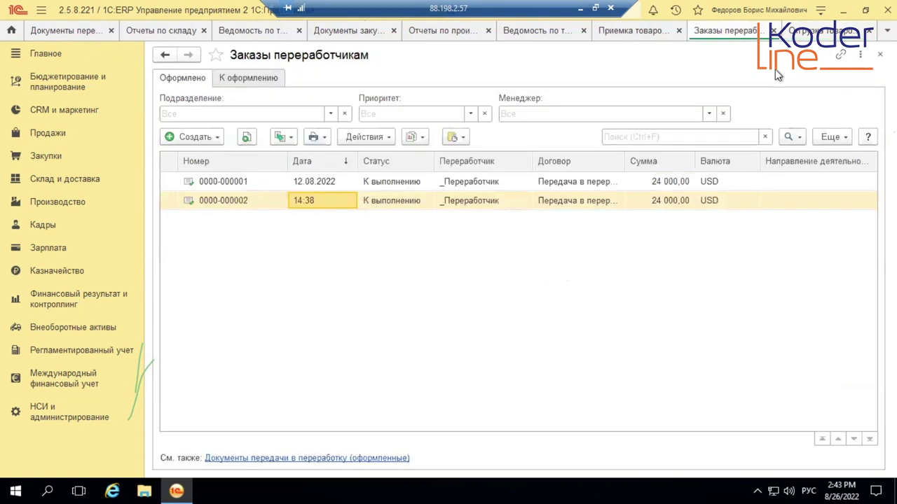
{"action": "left_click", "coordinate": [845, 38]}
{"action": "left_click", "coordinate": [361, 189]}
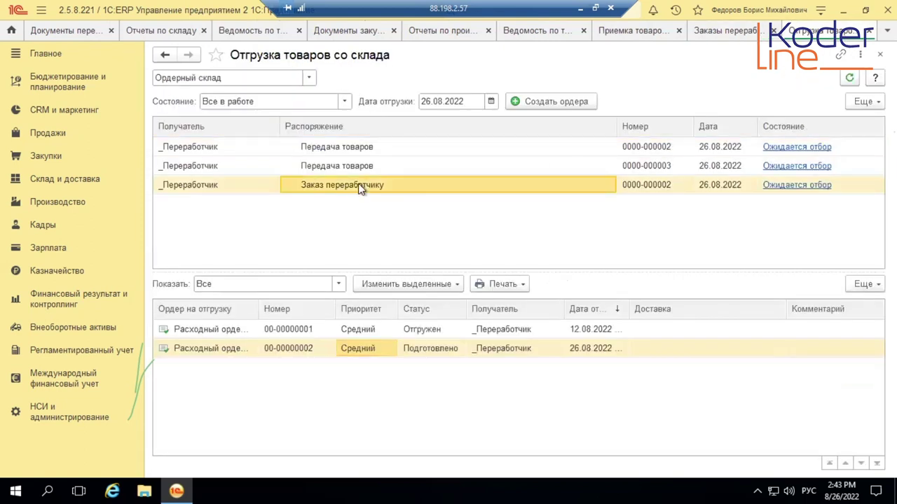
{"action": "double_click", "coordinate": [329, 344]}
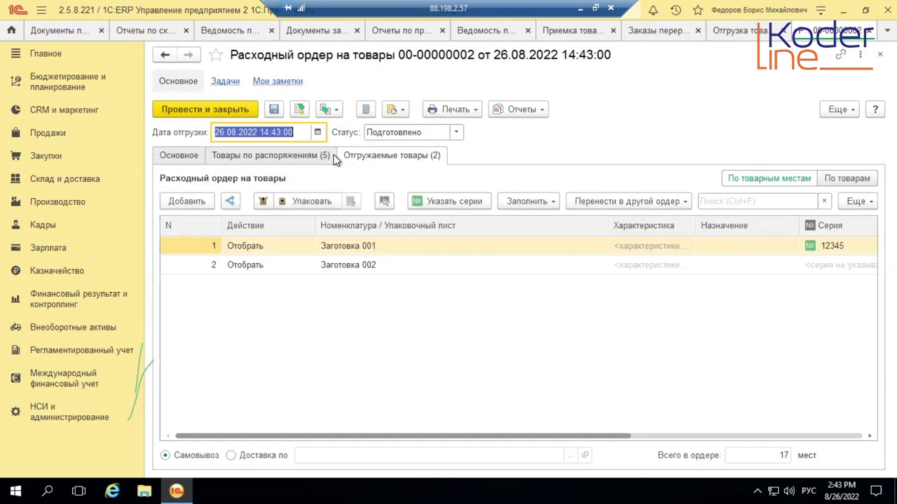
{"action": "left_click", "coordinate": [456, 132]}
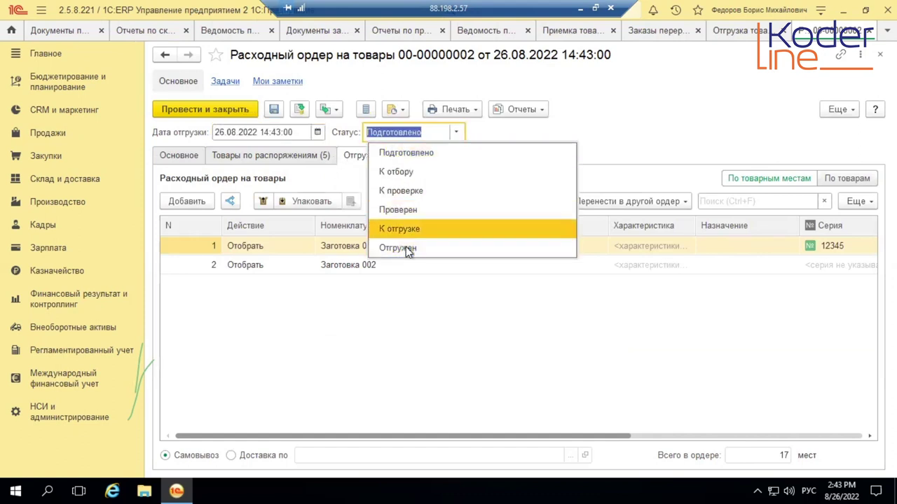
{"action": "left_click", "coordinate": [406, 247]}
{"action": "left_click", "coordinate": [221, 111]}
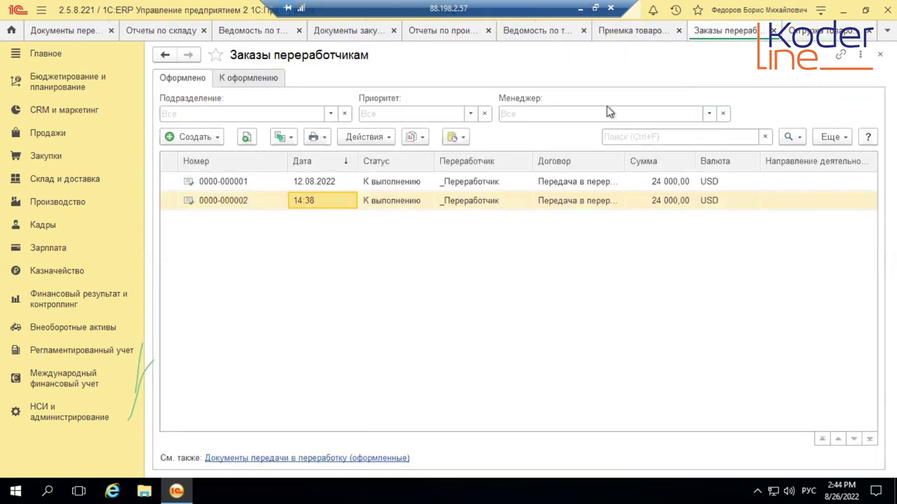
Create a Передача сырья переработчику from the processor order dated 26.08.2022, check its goods list, and post and close it
{"action": "left_click", "coordinate": [356, 200]}
{"action": "double_click", "coordinate": [355, 201]}
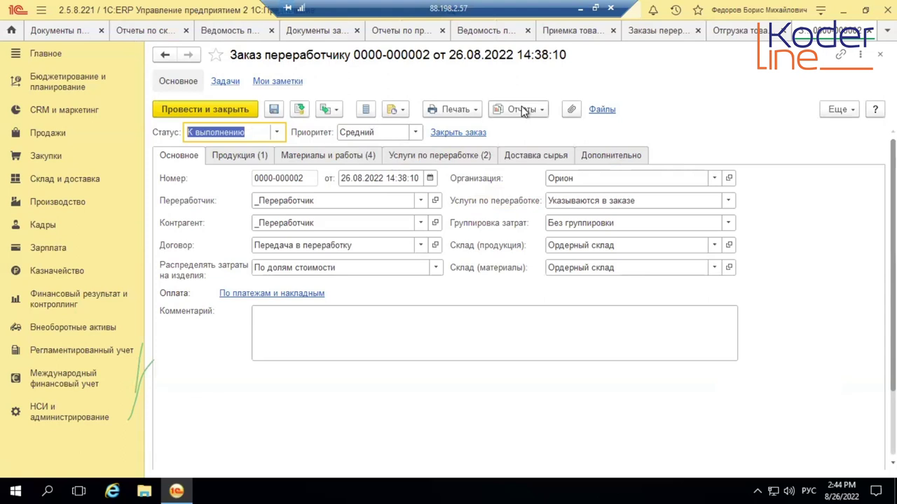
{"action": "left_click", "coordinate": [336, 110]}
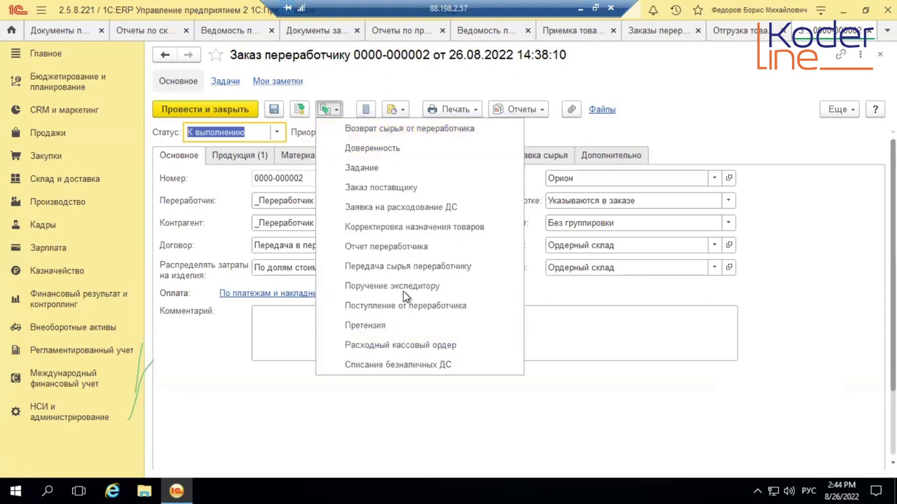
{"action": "left_click", "coordinate": [420, 266]}
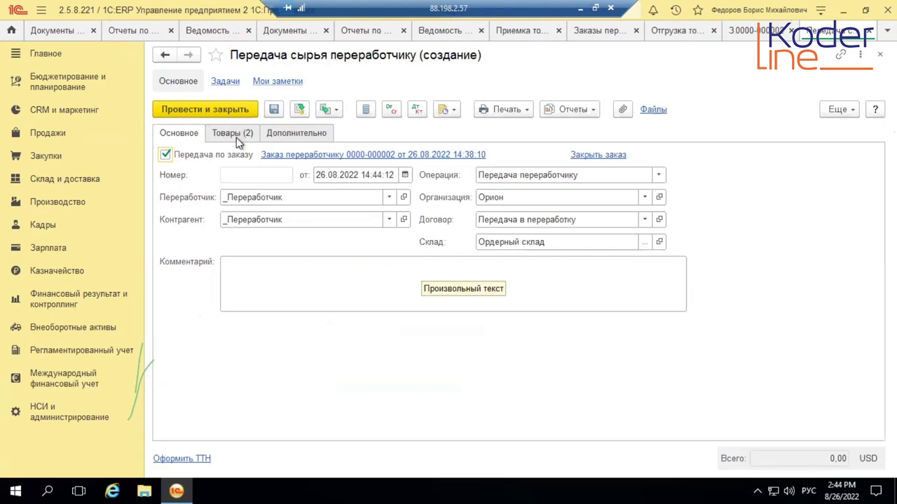
{"action": "left_click", "coordinate": [236, 136]}
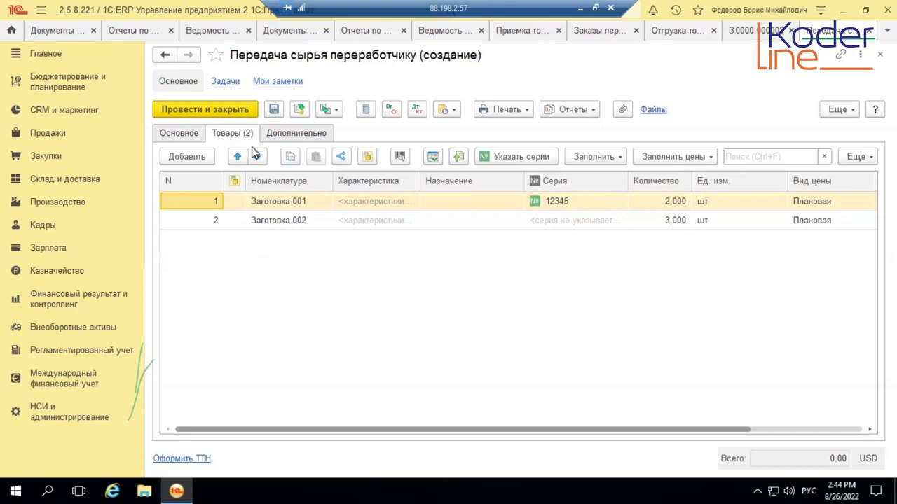
{"action": "left_click", "coordinate": [231, 112]}
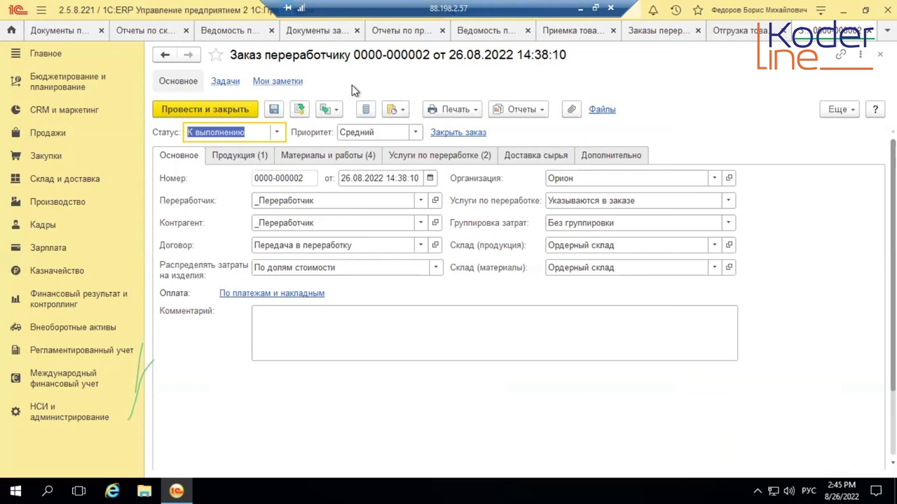
Create a Поступление от переработчика from the processor order and set the quantity of Узел А01 to 2
{"action": "left_click", "coordinate": [334, 113]}
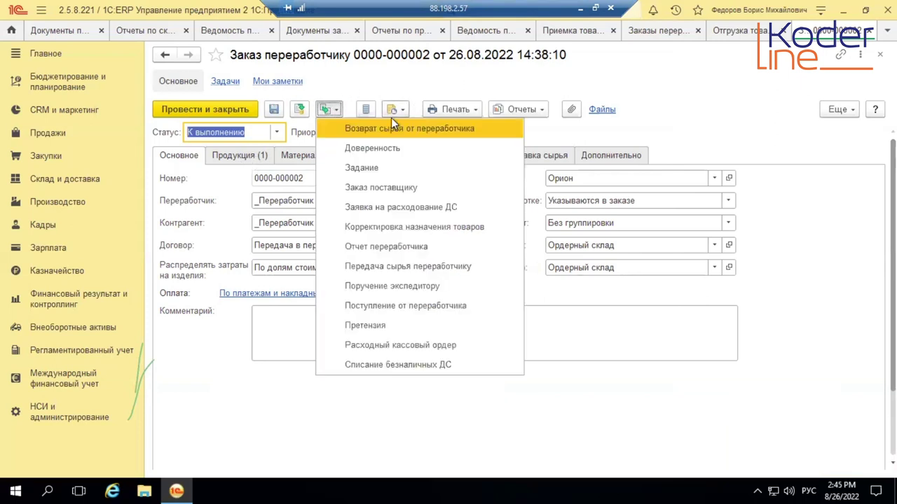
{"action": "left_click", "coordinate": [402, 305]}
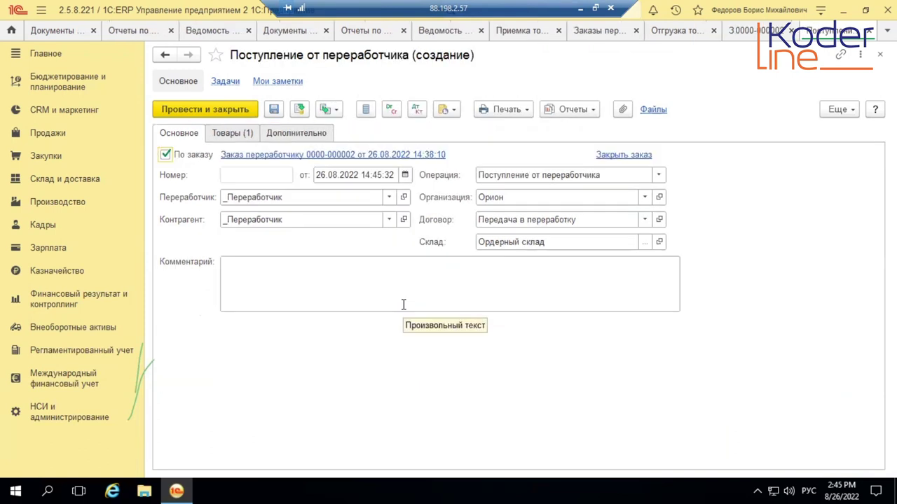
{"action": "left_click", "coordinate": [231, 134]}
{"action": "double_click", "coordinate": [725, 203]}
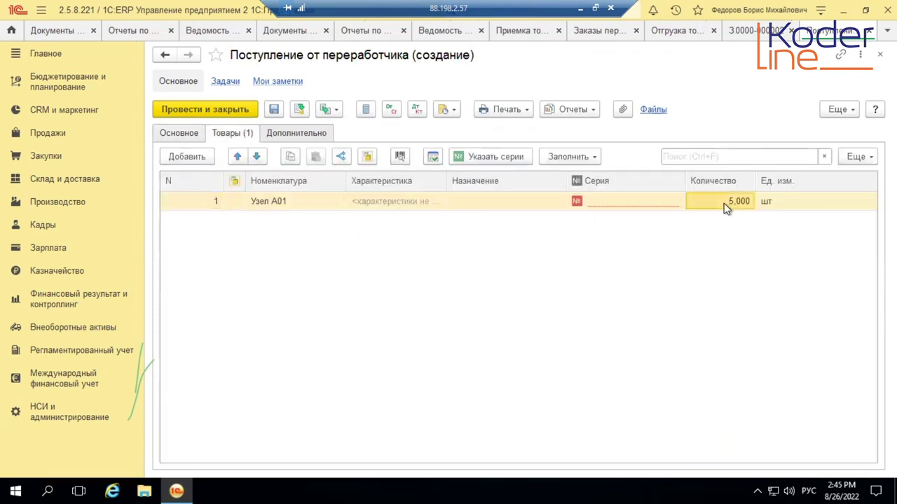
{"action": "type", "text": "2"}
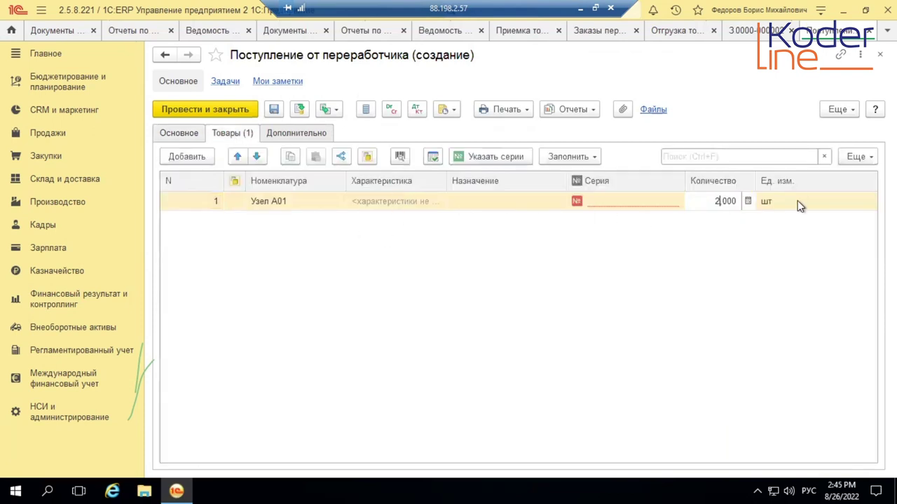
{"action": "key", "text": "Return"}
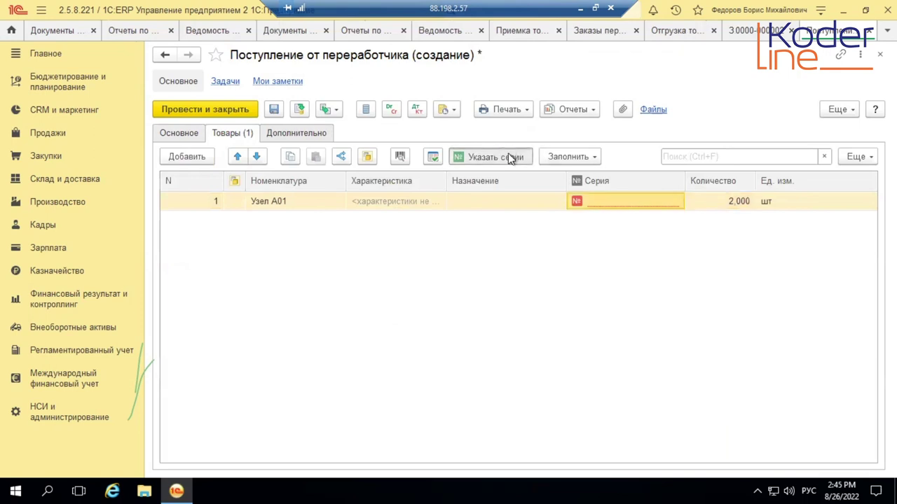
Assign the existing series 00000001 to Узел А01 in the receipt's goods list
{"action": "left_click", "coordinate": [508, 156]}
{"action": "left_click", "coordinate": [207, 140]}
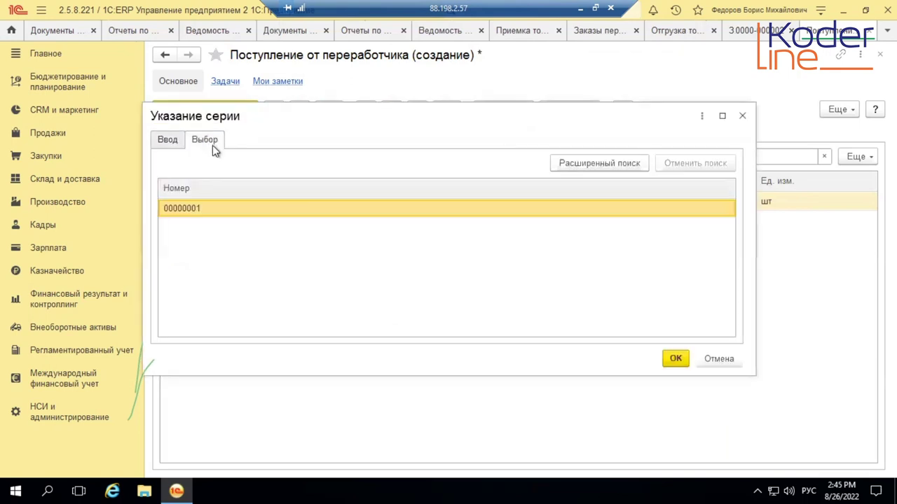
{"action": "double_click", "coordinate": [221, 212]}
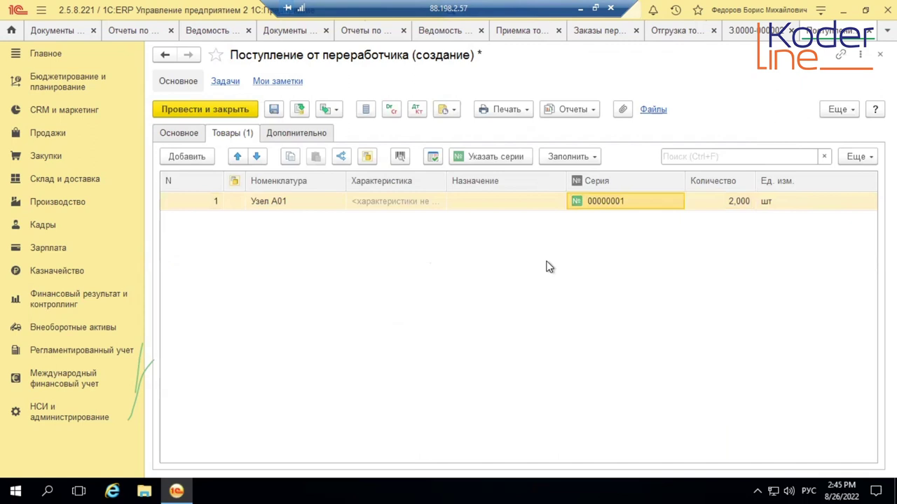
{"action": "left_click", "coordinate": [516, 204]}
{"action": "key", "text": "Tab"}
{"action": "key", "text": "Tab"}
{"action": "key", "text": "Tab"}
{"action": "key", "text": "shift+Tab"}
{"action": "key", "text": "shift+Tab"}
{"action": "key", "text": "shift+Tab"}
{"action": "key", "text": "shift+Tab"}
{"action": "key", "text": "shift+Tab"}
{"action": "key", "text": "shift+Tab"}
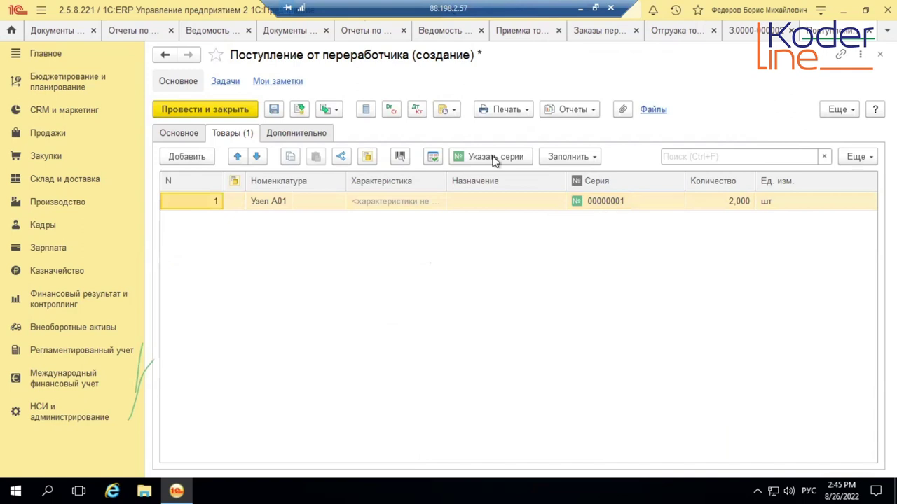
Compare the receipt's main details with the processor order's product list, and close the new Поступление от переработчика unsaved
{"action": "left_click", "coordinate": [183, 136]}
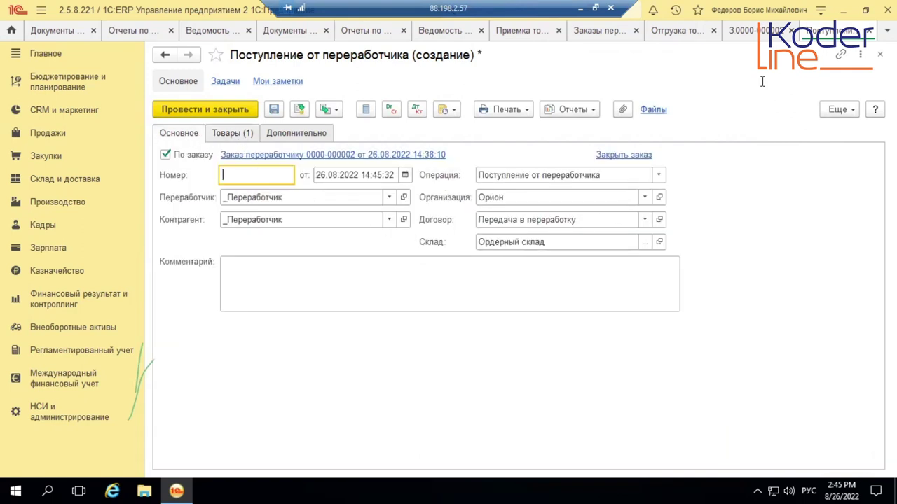
{"action": "key", "text": "ctrl+Tab"}
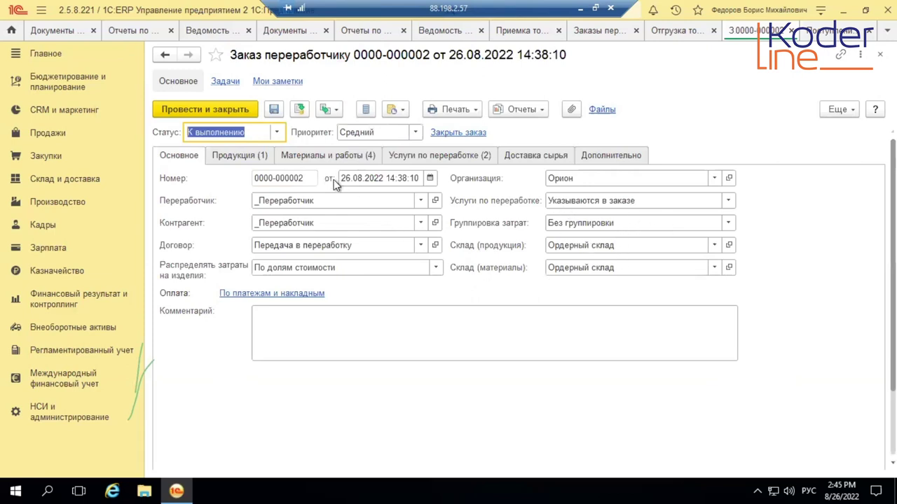
{"action": "left_click", "coordinate": [239, 156]}
{"action": "left_click_drag", "start_coordinate": [571, 331], "coordinate": [836, 294]}
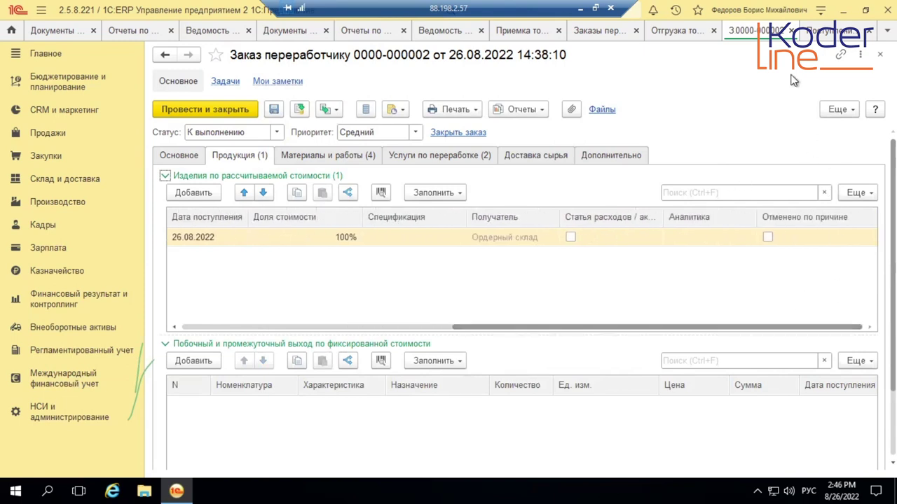
{"action": "left_click", "coordinate": [856, 34]}
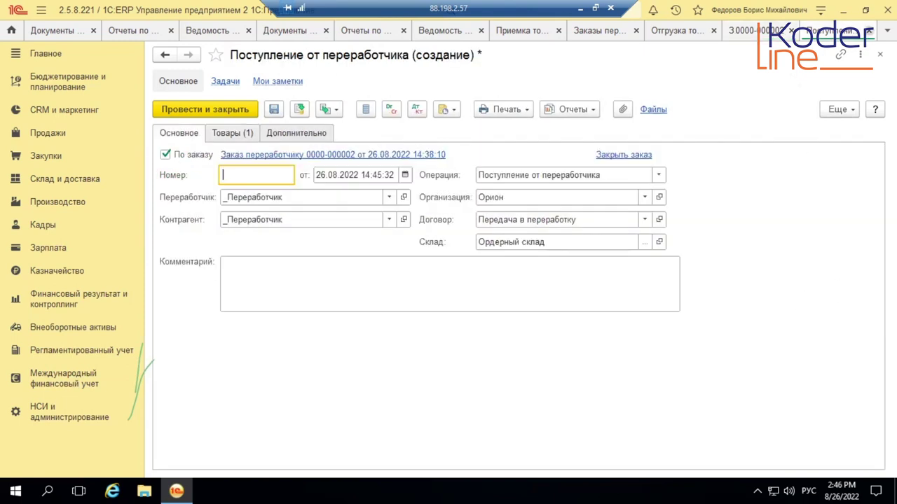
{"action": "key", "text": "Escape"}
{"action": "left_click", "coordinate": [490, 272]}
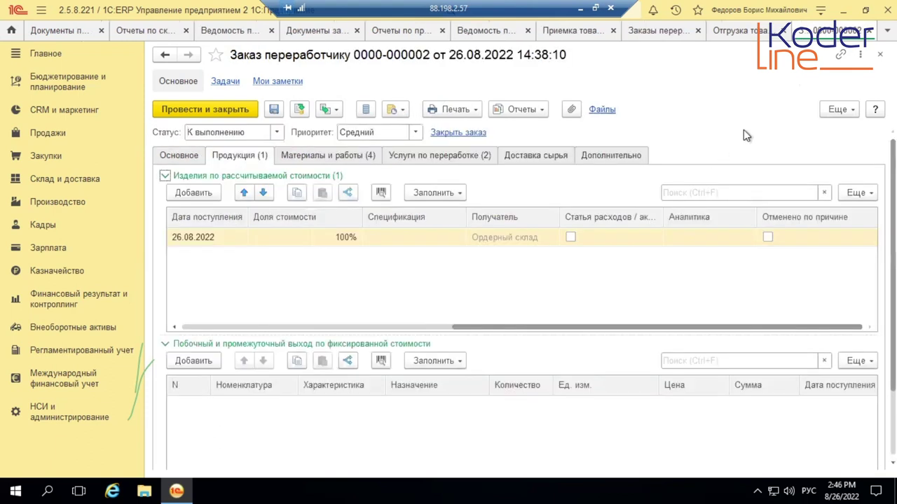
Enable assignment to an expense or asset item for Узел А01 in the order's products and open the full list of items
{"action": "left_click_drag", "start_coordinate": [506, 327], "coordinate": [234, 320]}
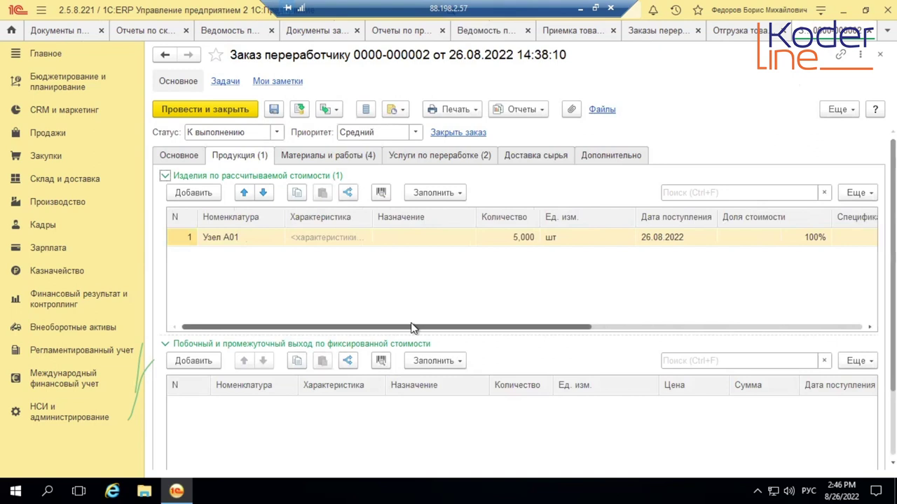
{"action": "left_click_drag", "start_coordinate": [413, 330], "coordinate": [273, 297]}
{"action": "left_click", "coordinate": [236, 238]}
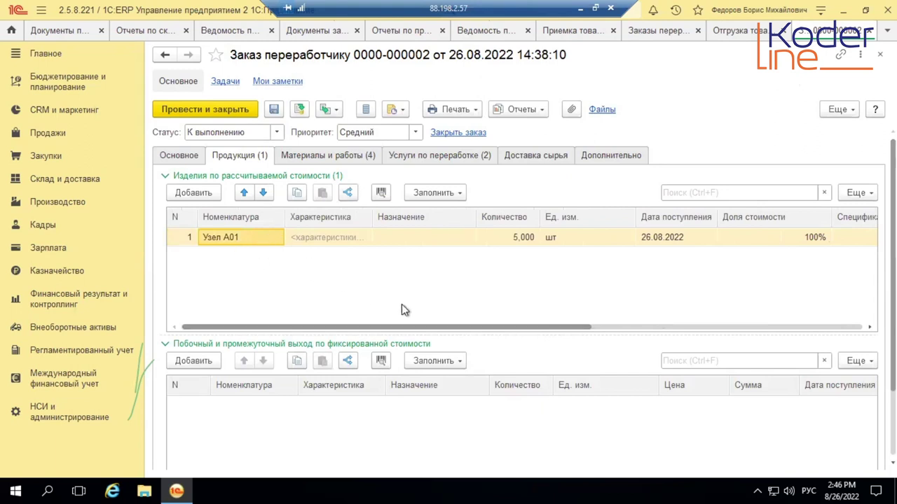
{"action": "left_click_drag", "start_coordinate": [483, 328], "coordinate": [869, 290]}
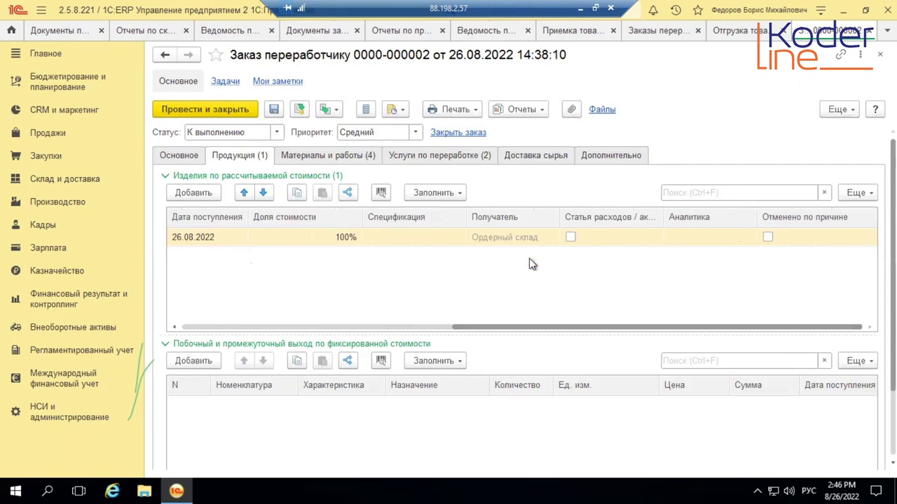
{"action": "left_click", "coordinate": [570, 238]}
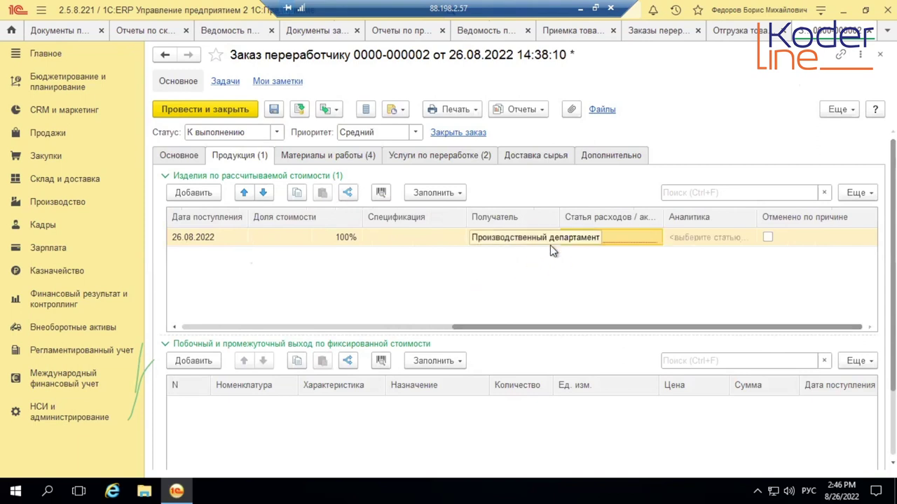
{"action": "left_click", "coordinate": [615, 240]}
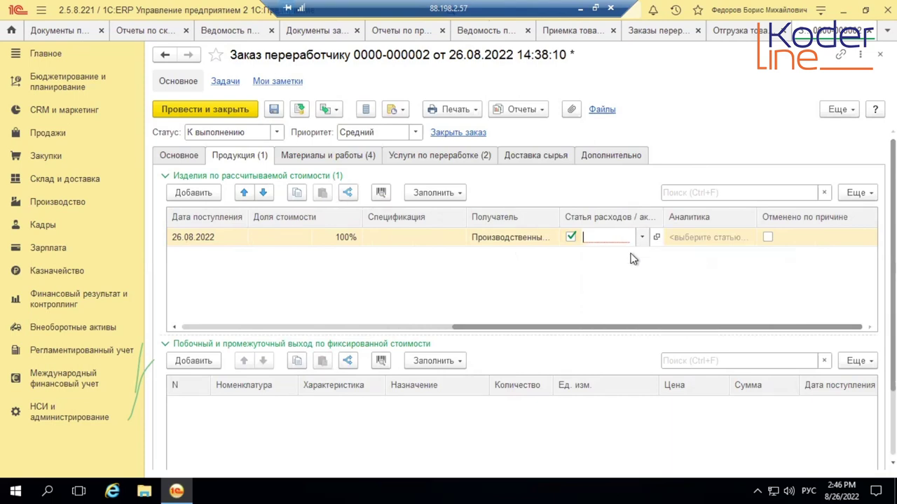
{"action": "left_click", "coordinate": [641, 237]}
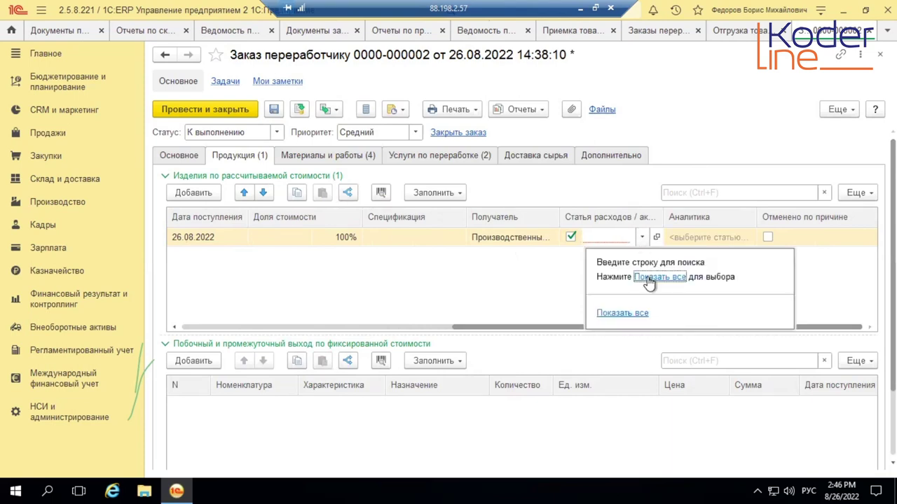
{"action": "left_click", "coordinate": [655, 277]}
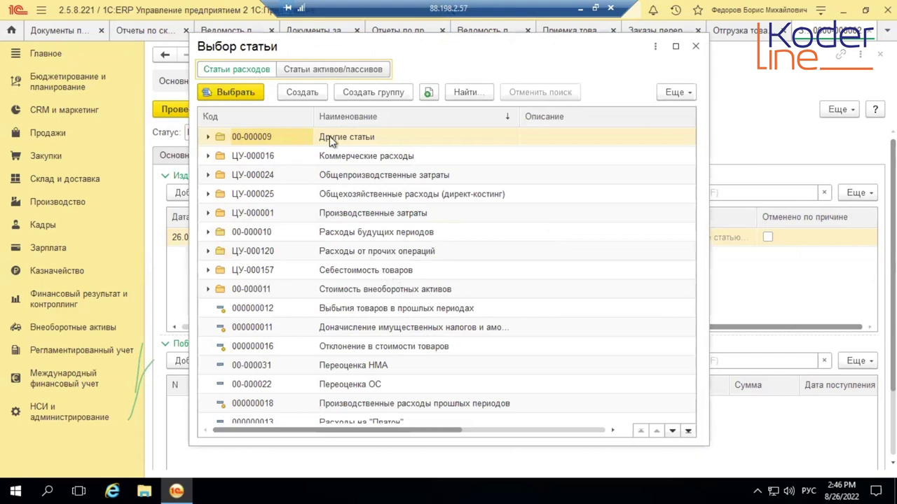
Start a new expense item charged to На финансовый результат (расходы тек. периода) in management and regulated accounting, with Номенклатура as the analytics type
{"action": "left_click", "coordinate": [296, 94]}
{"action": "left_click", "coordinate": [344, 293]}
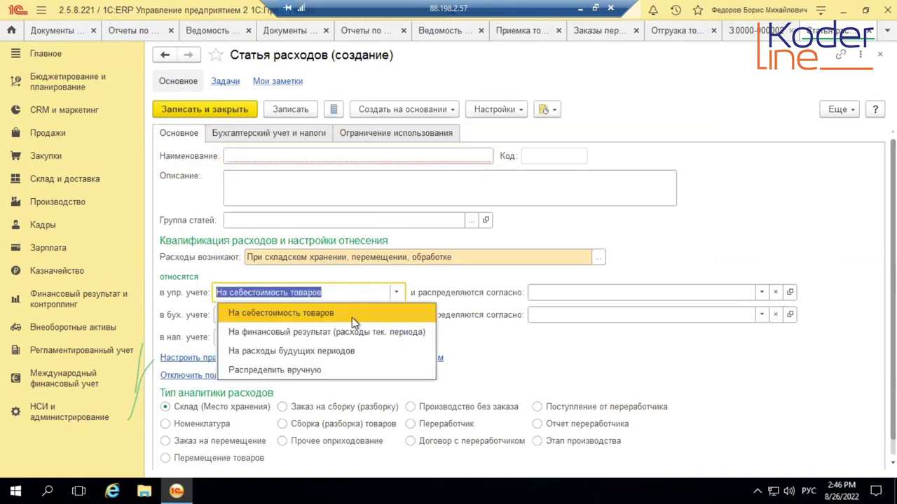
{"action": "left_click", "coordinate": [350, 331]}
{"action": "left_click", "coordinate": [360, 314]}
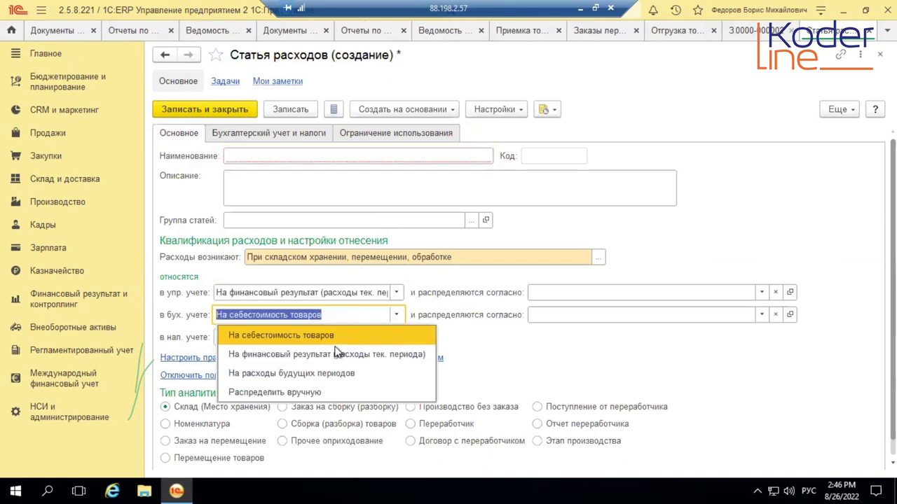
{"action": "left_click", "coordinate": [327, 355]}
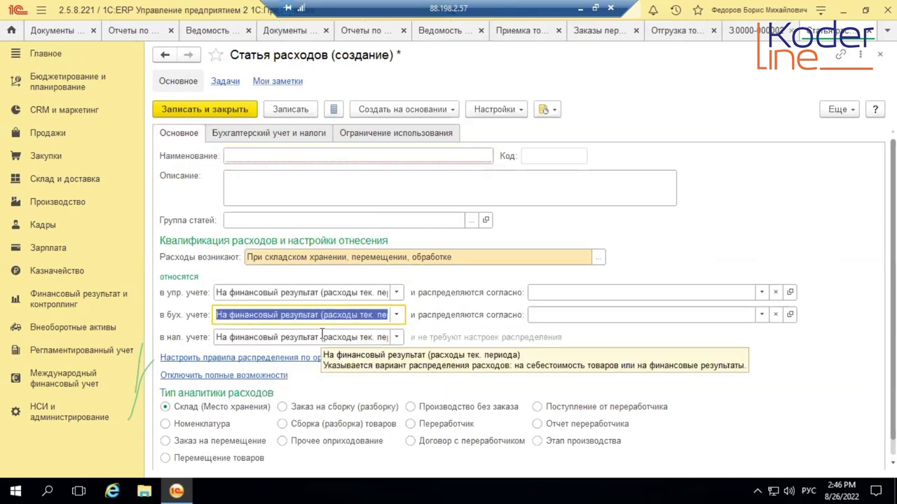
{"action": "left_click", "coordinate": [177, 425]}
Name the new expense item "Списание продукции от переработчику"
{"action": "left_click", "coordinate": [265, 154]}
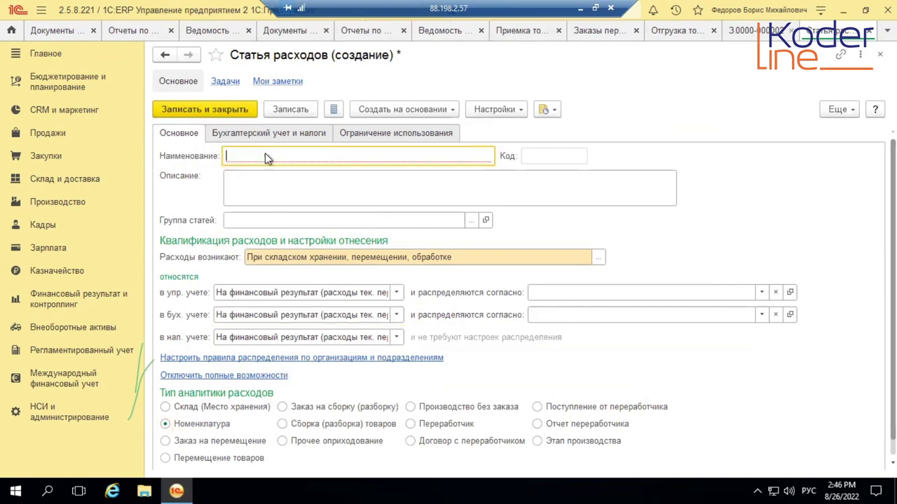
{"action": "type", "text": "С"}
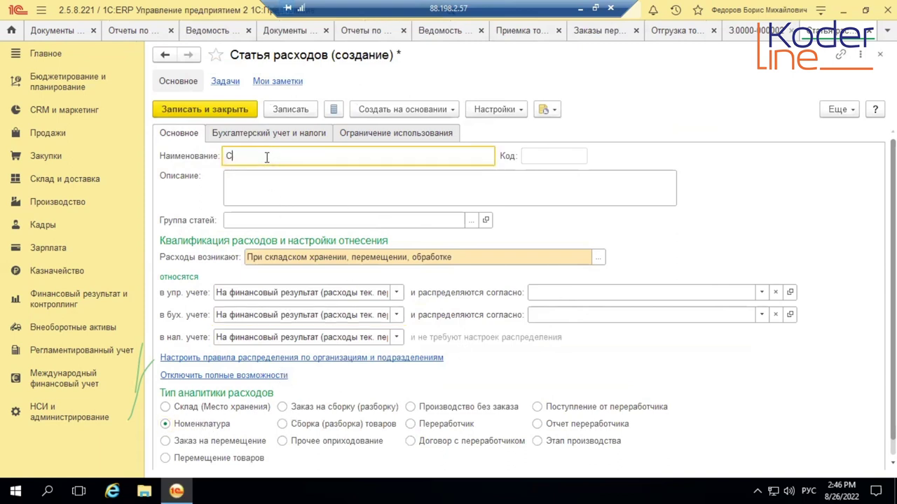
{"action": "type", "text": "писание товаров из"}
{"action": "key", "text": "BackSpace"}
{"action": "key", "text": "BackSpace"}
{"action": "key", "text": "BackSpace"}
{"action": "key", "text": "BackSpace"}
{"action": "key", "text": "BackSpace"}
{"action": "key", "text": "BackSpace"}
{"action": "key", "text": "BackSpace"}
{"action": "key", "text": "BackSpace"}
{"action": "key", "text": "BackSpace"}
{"action": "key", "text": "BackSpace"}
{"action": "type", "text": "продукции"}
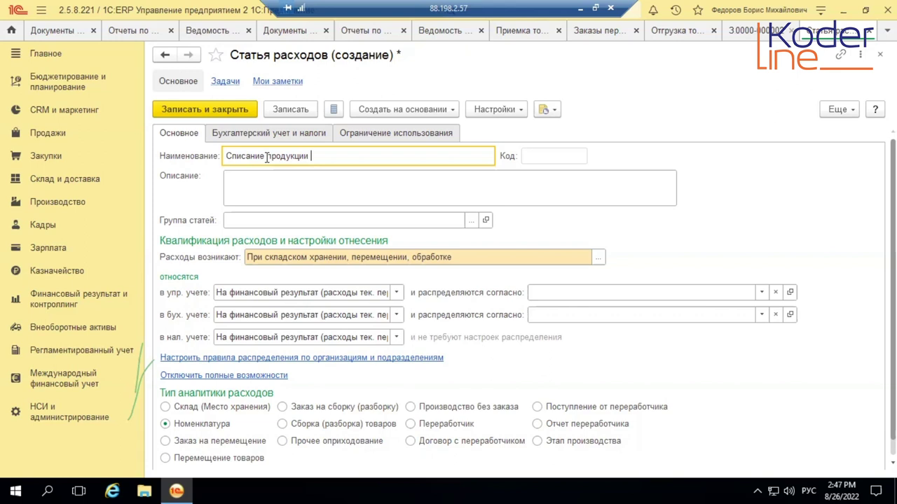
{"action": "type", "text": "у"}
{"action": "key", "text": "BackSpace"}
{"action": "key", "text": "BackSpace"}
{"action": "type", "text": "от переработчику"}
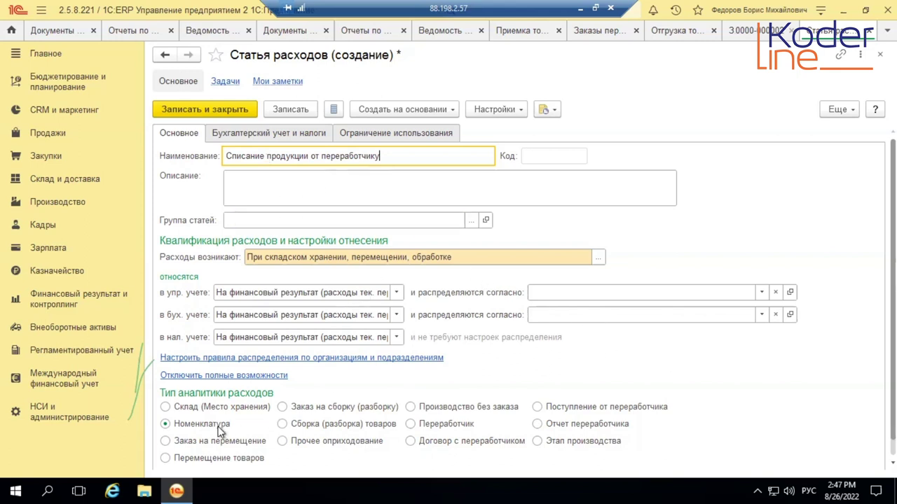
Set the item's main-activity expense type to Прочие расходы, save the item and assign it to Узел А01 in the order
{"action": "left_click", "coordinate": [284, 136]}
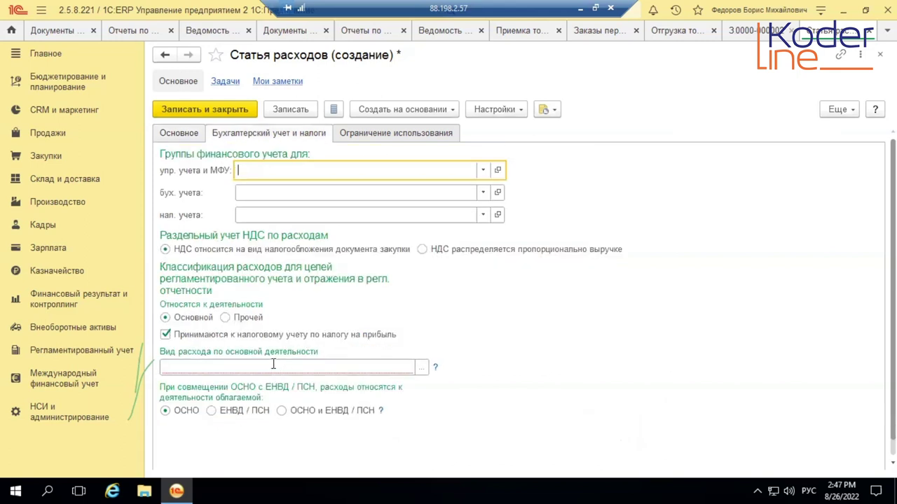
{"action": "left_click", "coordinate": [276, 370]}
{"action": "left_click", "coordinate": [210, 385]}
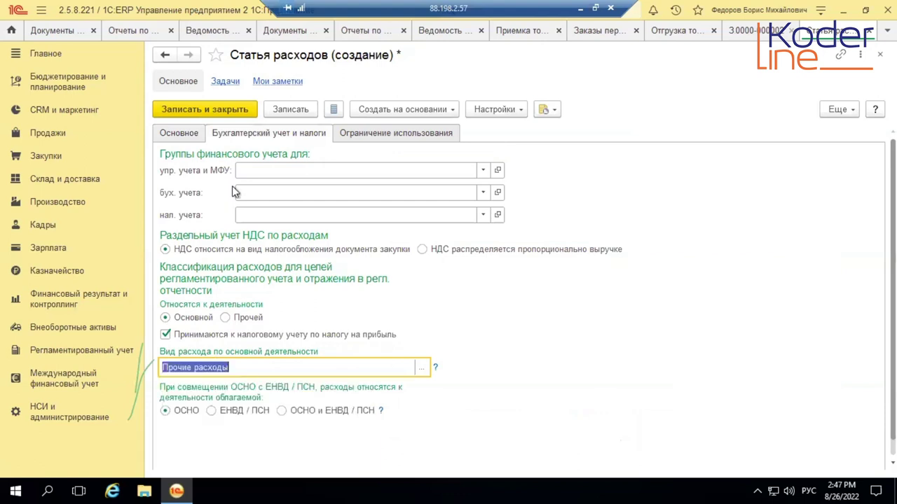
{"action": "left_click", "coordinate": [184, 134]}
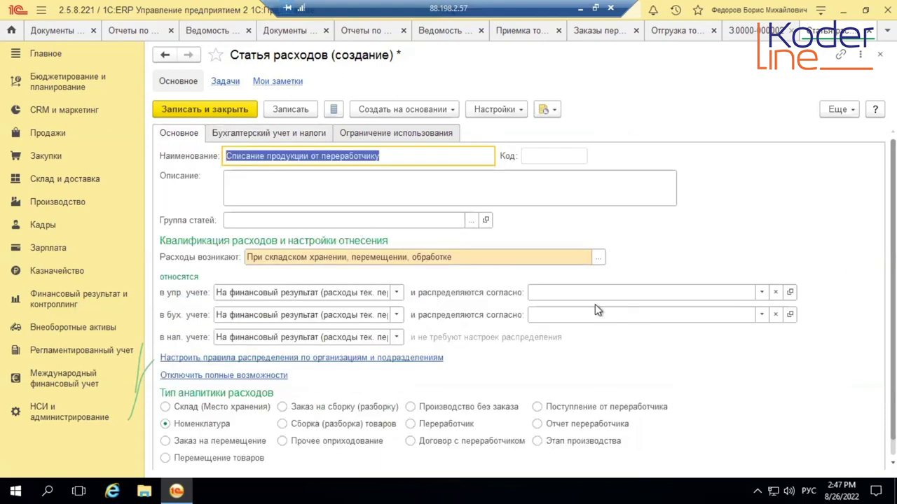
{"action": "left_click", "coordinate": [224, 113]}
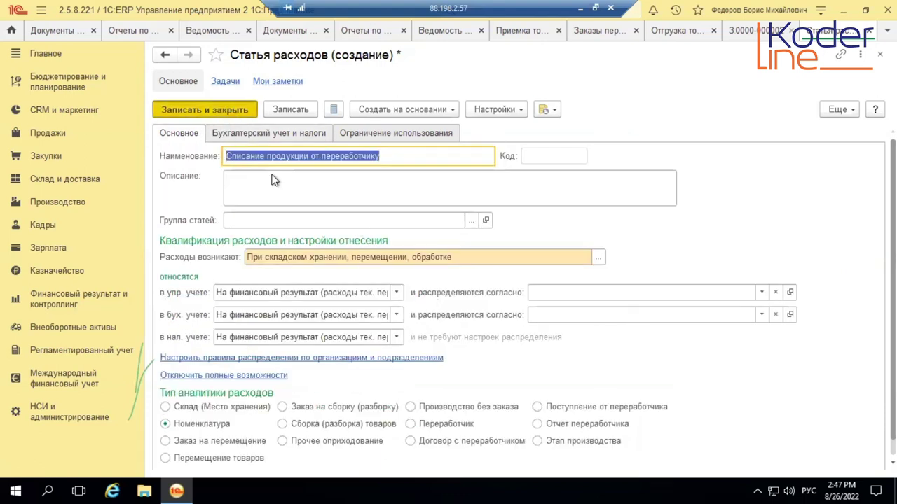
{"action": "double_click", "coordinate": [383, 367]}
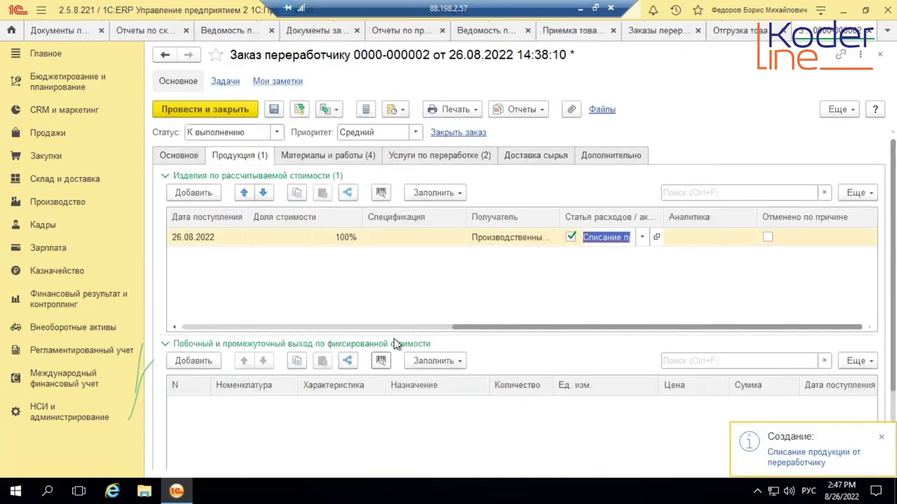
Split the order's Узел А01 product row into two rows with quantities of 2 and 3
{"action": "left_click_drag", "start_coordinate": [506, 332], "coordinate": [238, 310]}
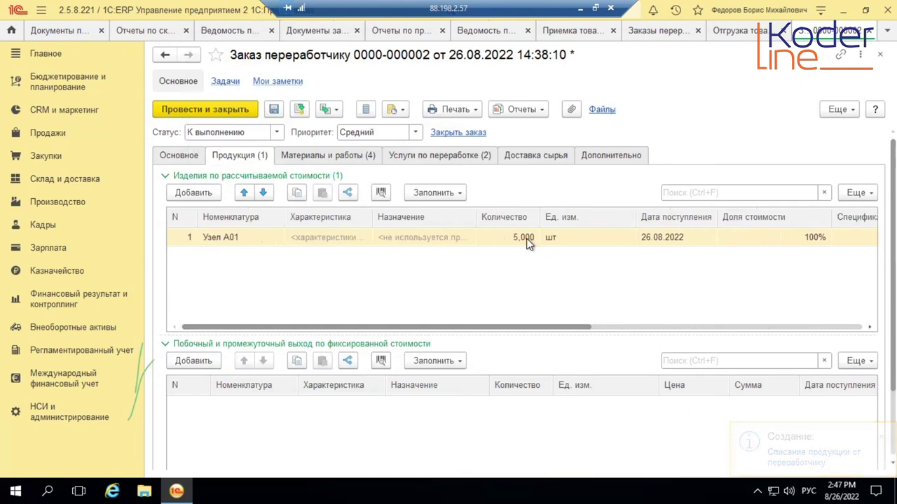
{"action": "right_click", "coordinate": [529, 238]}
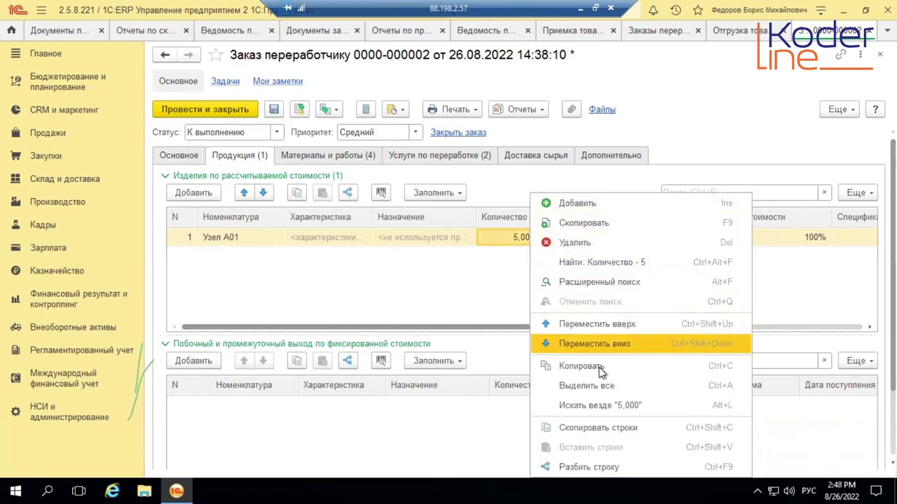
{"action": "left_click", "coordinate": [350, 194]}
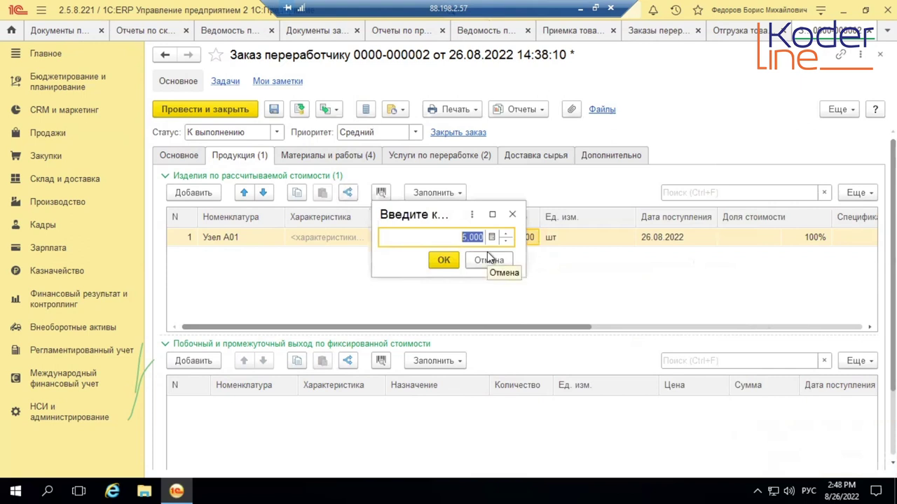
{"action": "type", "text": "2"}
{"action": "type", "text": "3"}
{"action": "key", "text": "Return"}
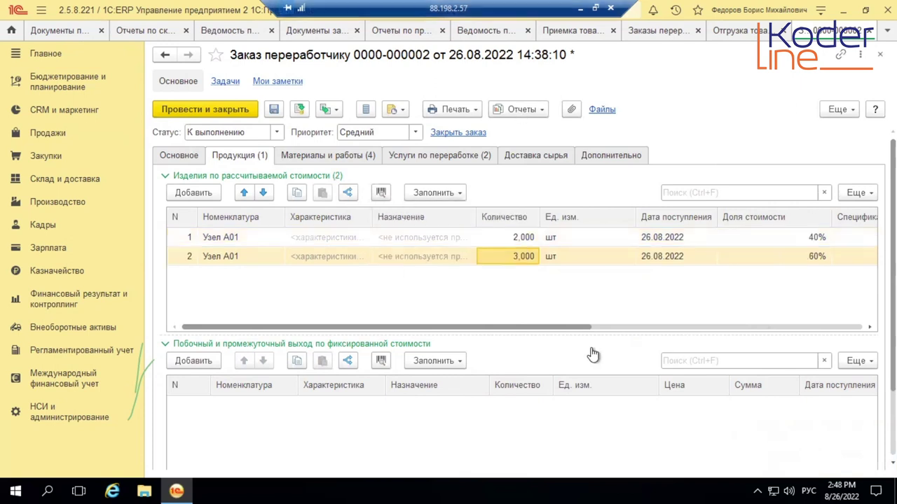
Turn off the expense item assignment for the Узел А01 row with quantity 3 and post the processor order
{"action": "left_click_drag", "start_coordinate": [572, 328], "coordinate": [816, 314]}
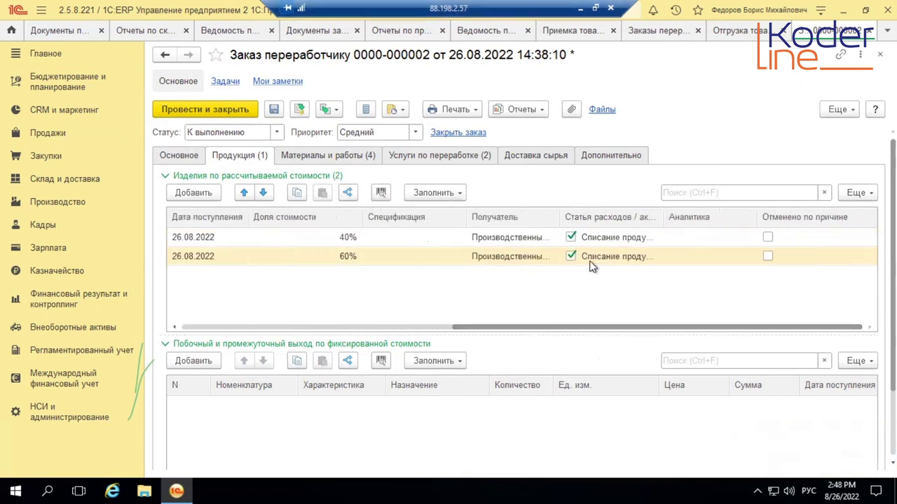
{"action": "left_click", "coordinate": [571, 255]}
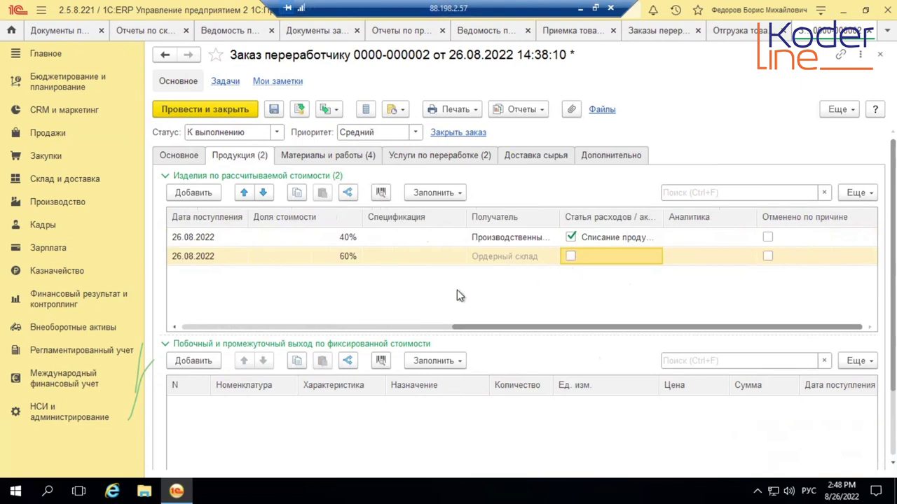
{"action": "left_click_drag", "start_coordinate": [558, 329], "coordinate": [201, 315]}
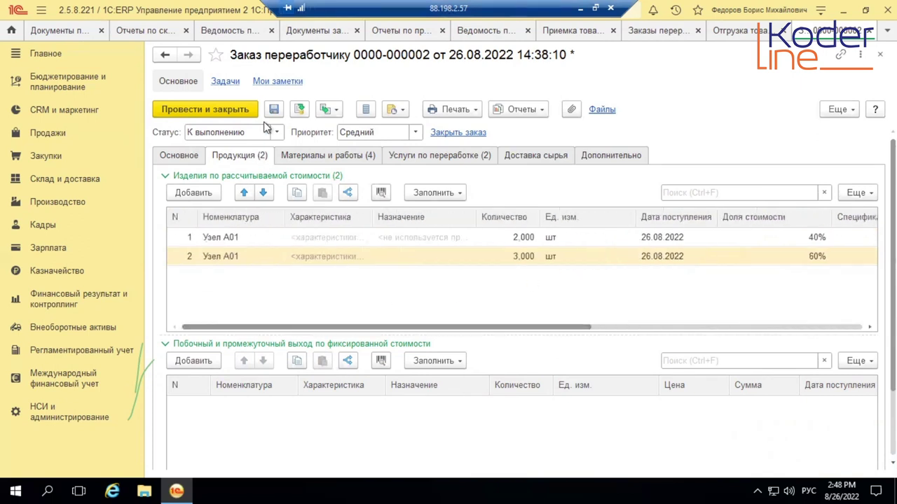
{"action": "left_click", "coordinate": [297, 110]}
Generate a Поступление от переработчика from the order, check the goods it is filled with, and close it unsaved
{"action": "left_click", "coordinate": [331, 109]}
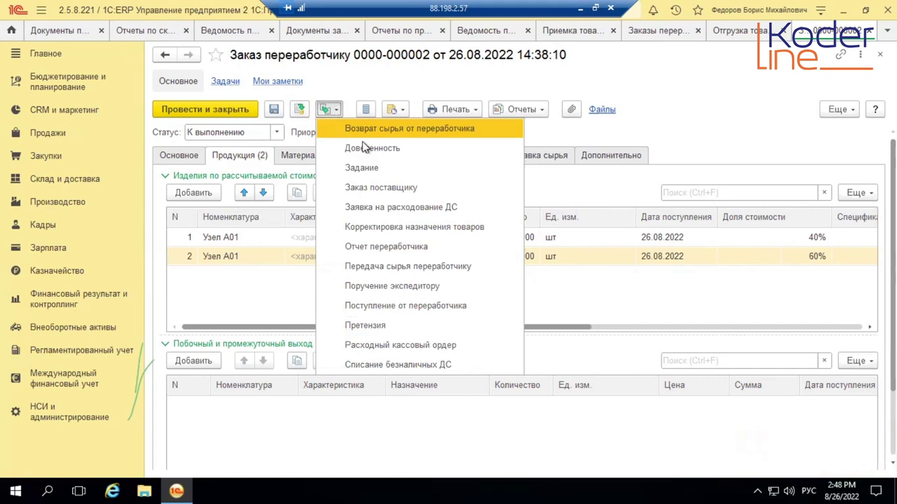
{"action": "left_click", "coordinate": [432, 305]}
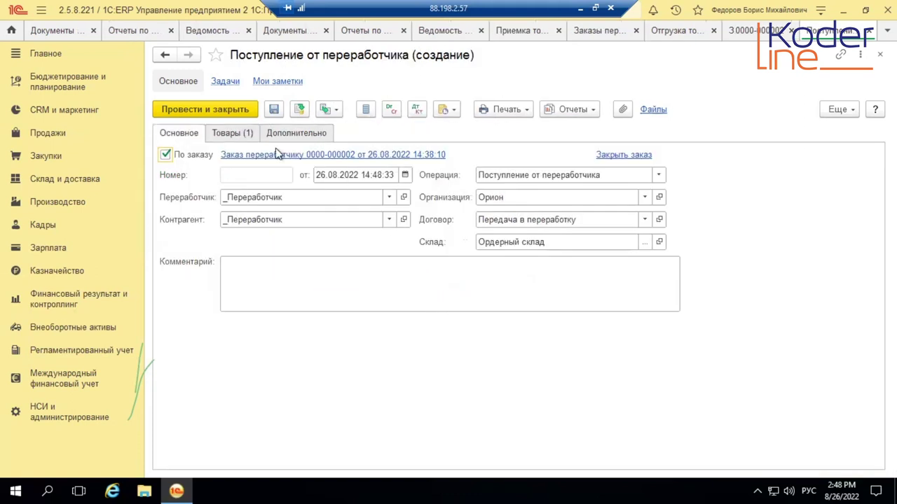
{"action": "left_click", "coordinate": [225, 133]}
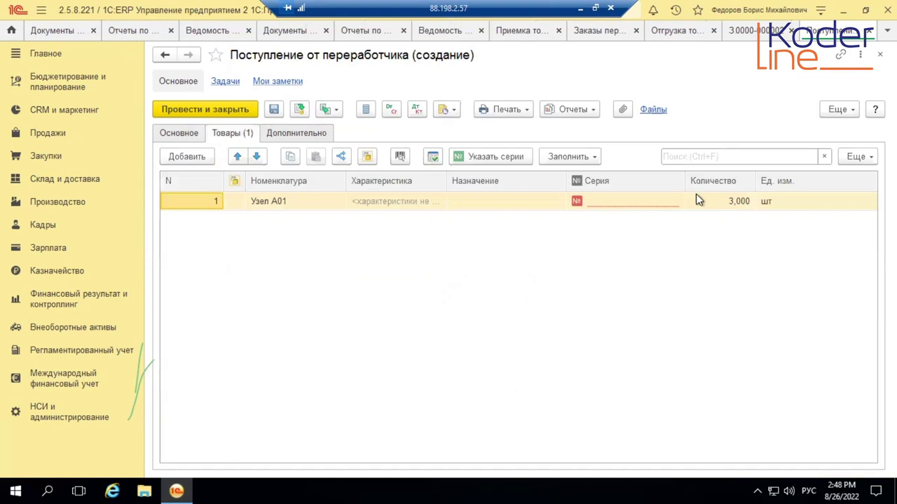
{"action": "left_click", "coordinate": [880, 54]}
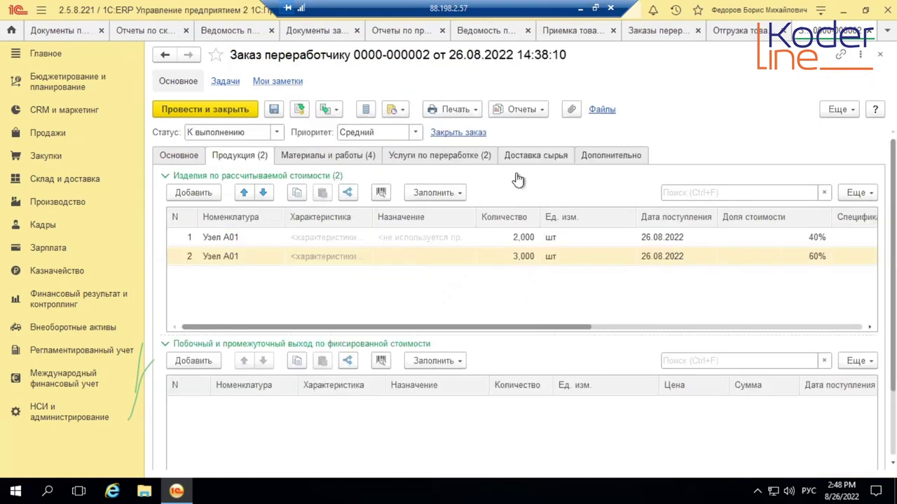
Check the documents that can be created from the order and review the details of both Узел А01 product rows
{"action": "left_click", "coordinate": [338, 110]}
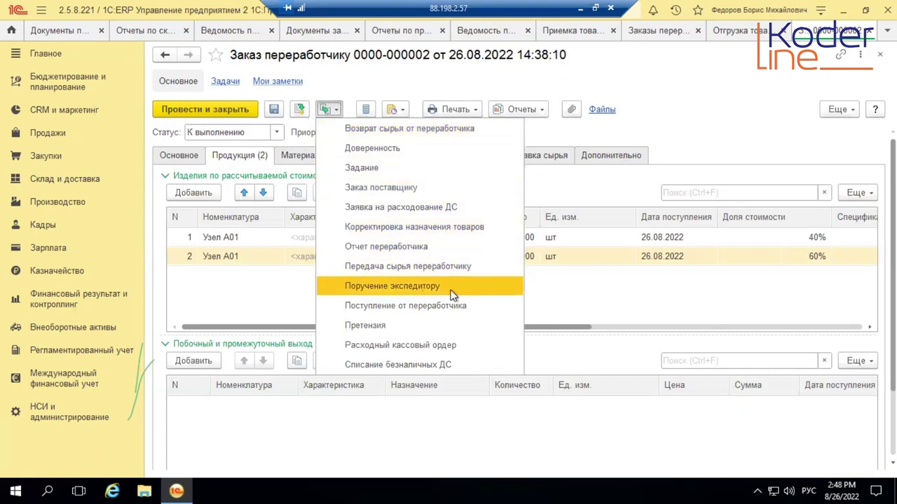
{"action": "left_click", "coordinate": [565, 272]}
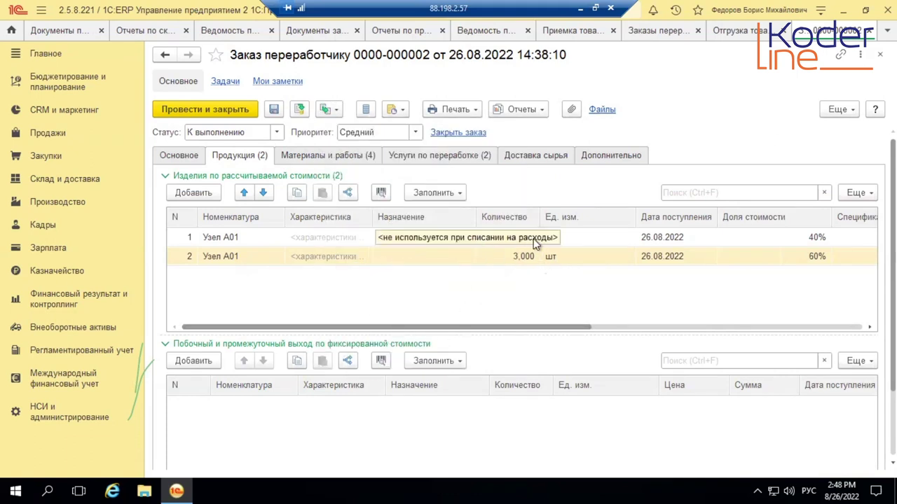
{"action": "left_click", "coordinate": [562, 238]}
{"action": "left_click_drag", "start_coordinate": [535, 327], "coordinate": [812, 283]}
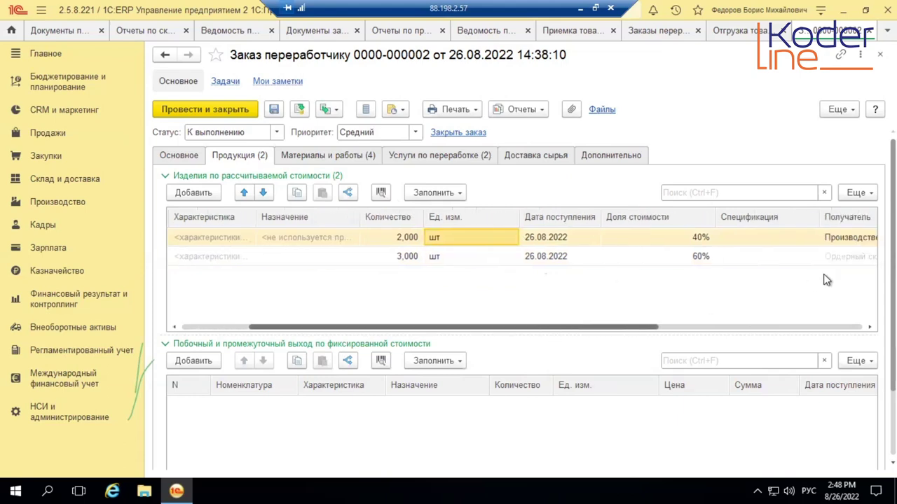
{"action": "left_click_drag", "start_coordinate": [658, 327], "coordinate": [372, 272]}
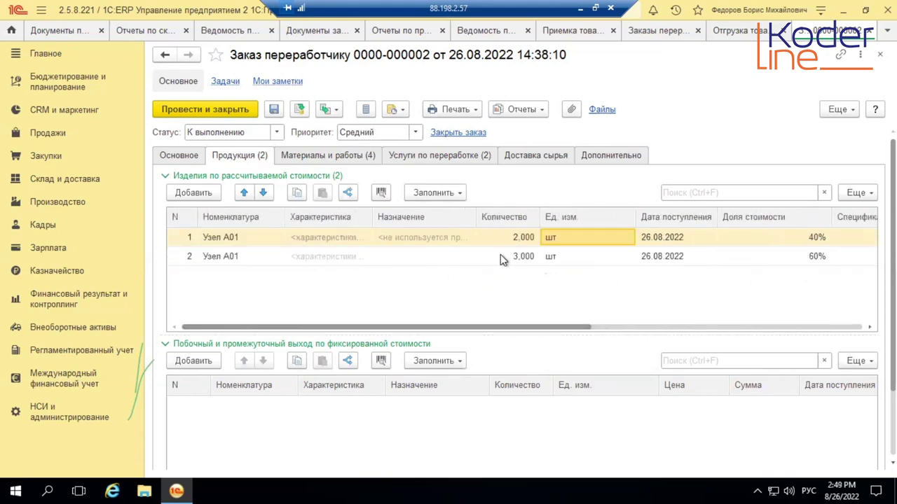